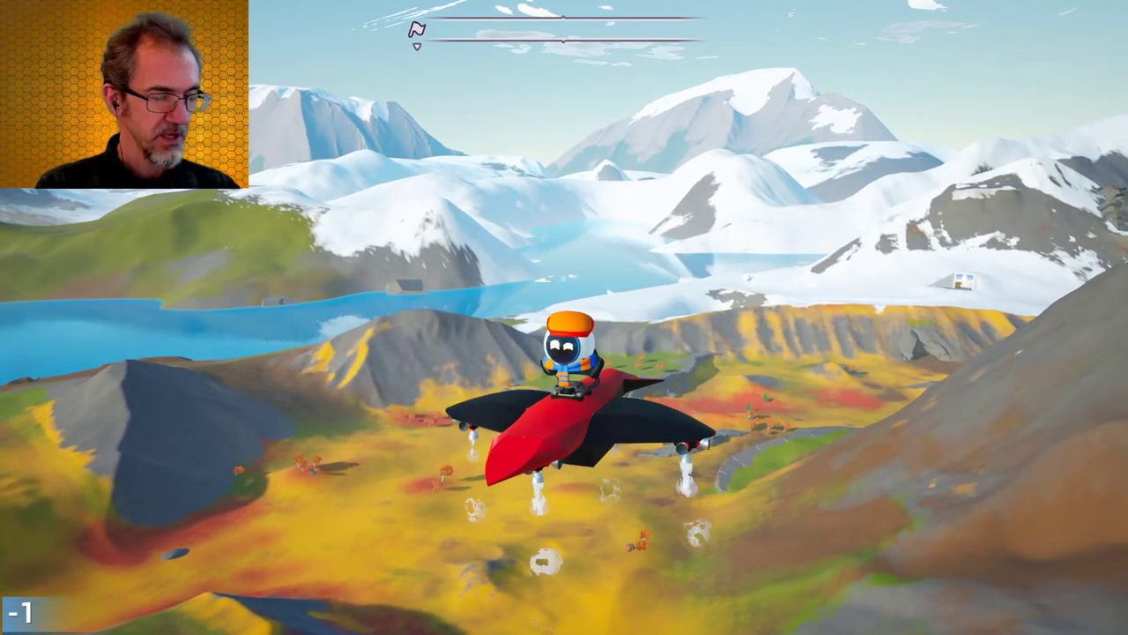
{"action": "key", "text": "space"}
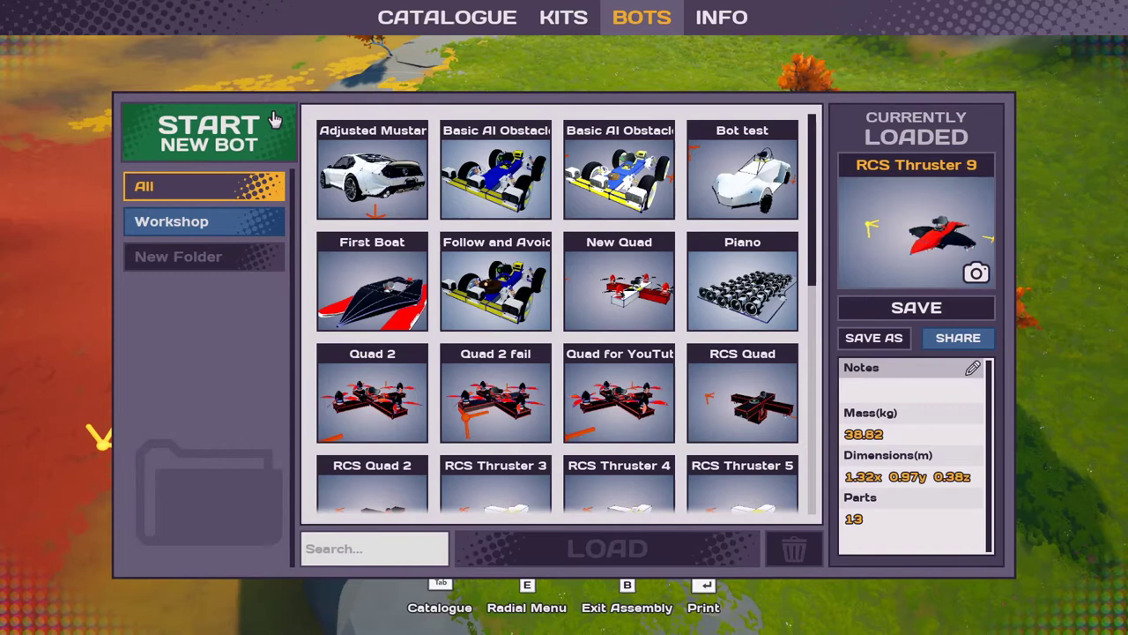
Create a new bot from the Shape Plus Large template and extrude its central underside chassis plate downward into a bay
{"action": "left_click", "coordinate": [238, 141]}
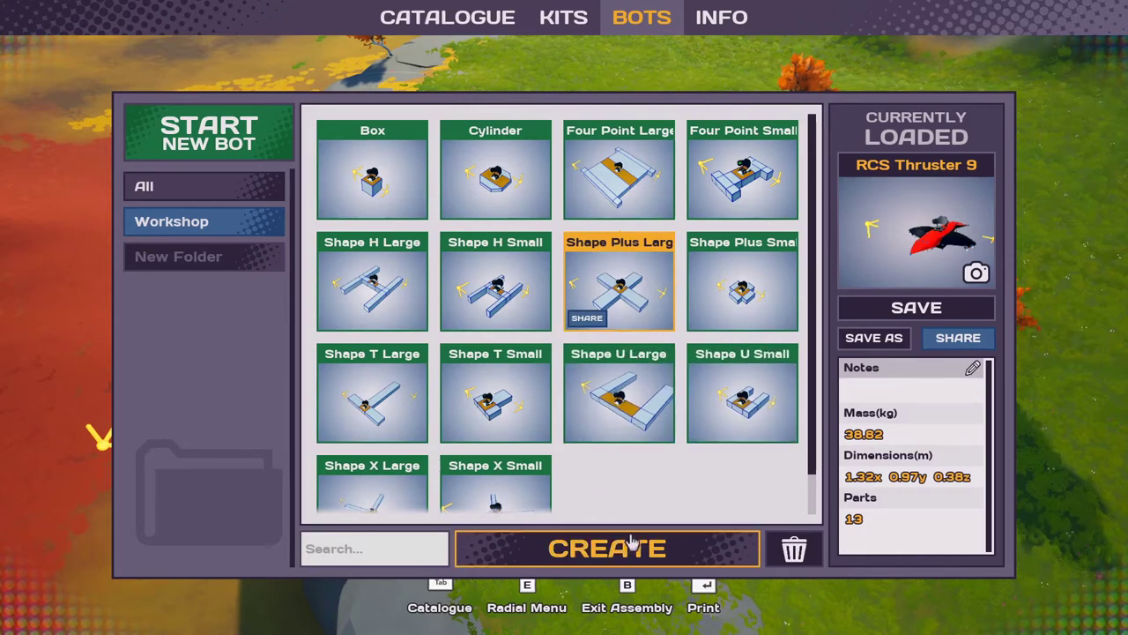
{"action": "left_click", "coordinate": [607, 549]}
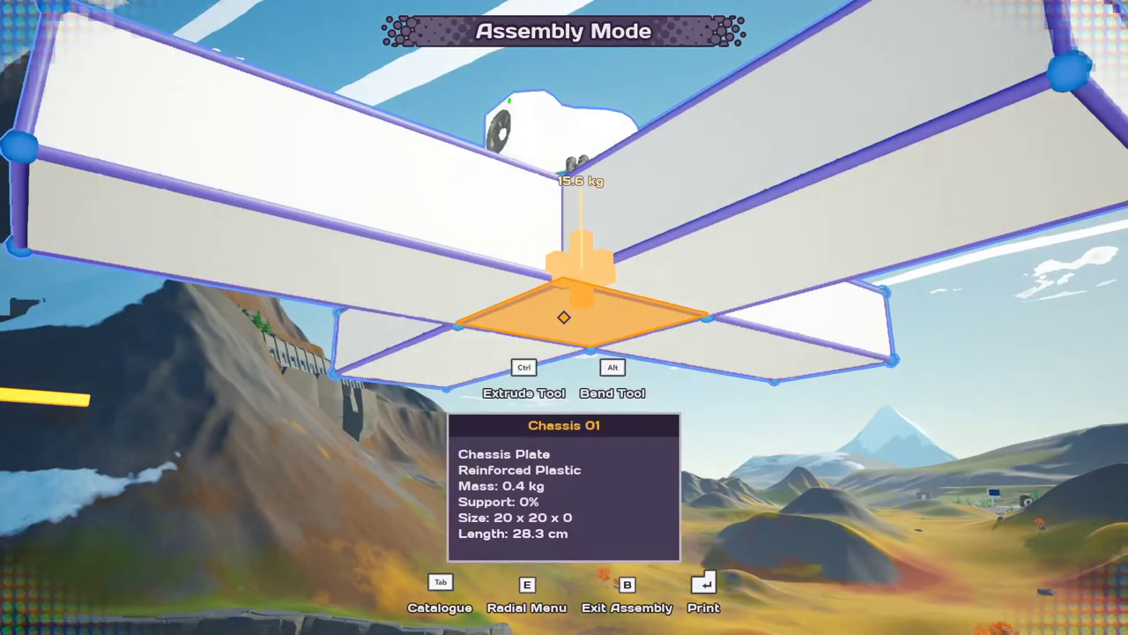
{"action": "left_click_drag", "start_coordinate": [564, 318], "coordinate": [564, 318]}
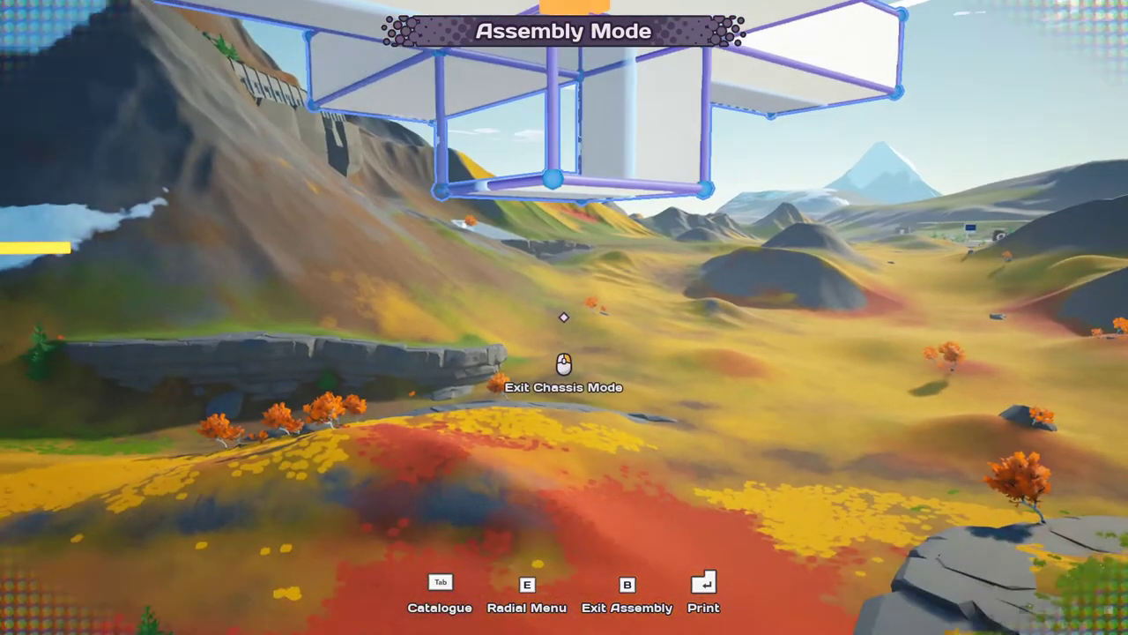
{"action": "key", "text": "space"}
Place an RCS thruster on the underside of each of the four chassis arms, near its outer end
{"action": "key", "text": "Tab"}
{"action": "left_click", "coordinate": [174, 270]}
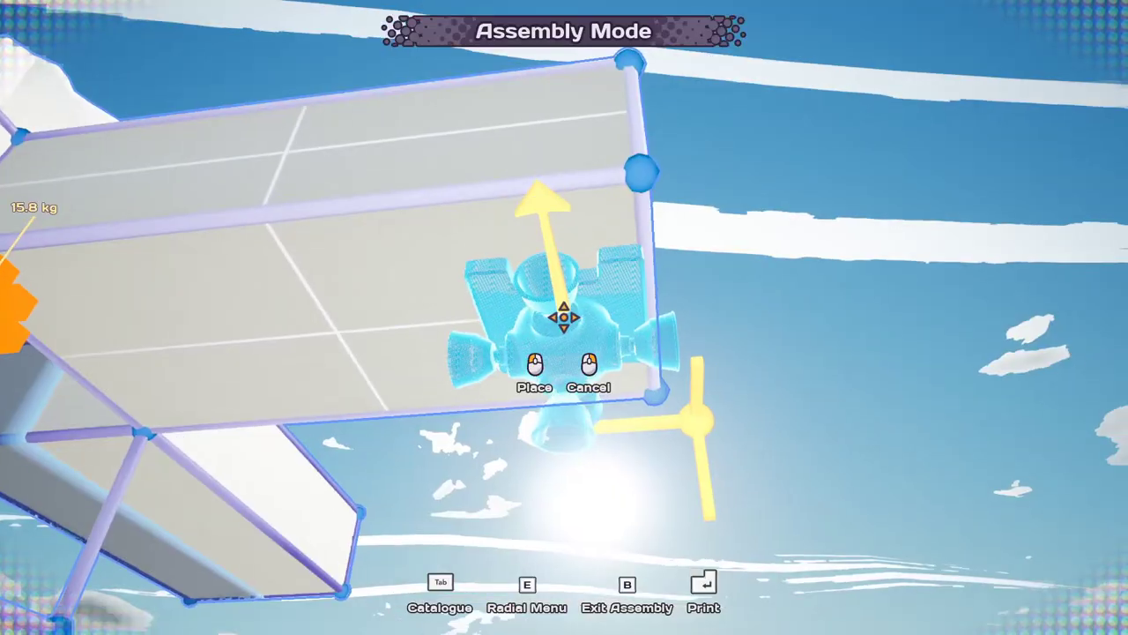
{"action": "left_click", "coordinate": [564, 318]}
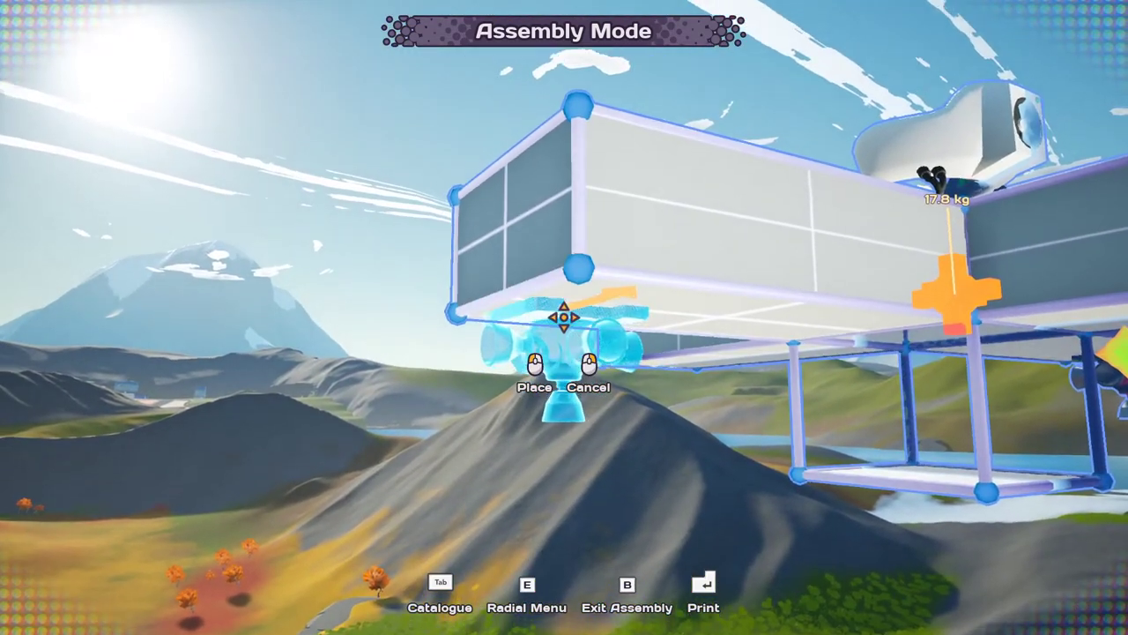
{"action": "left_click", "coordinate": [564, 317]}
{"action": "right_click", "coordinate": [564, 317]}
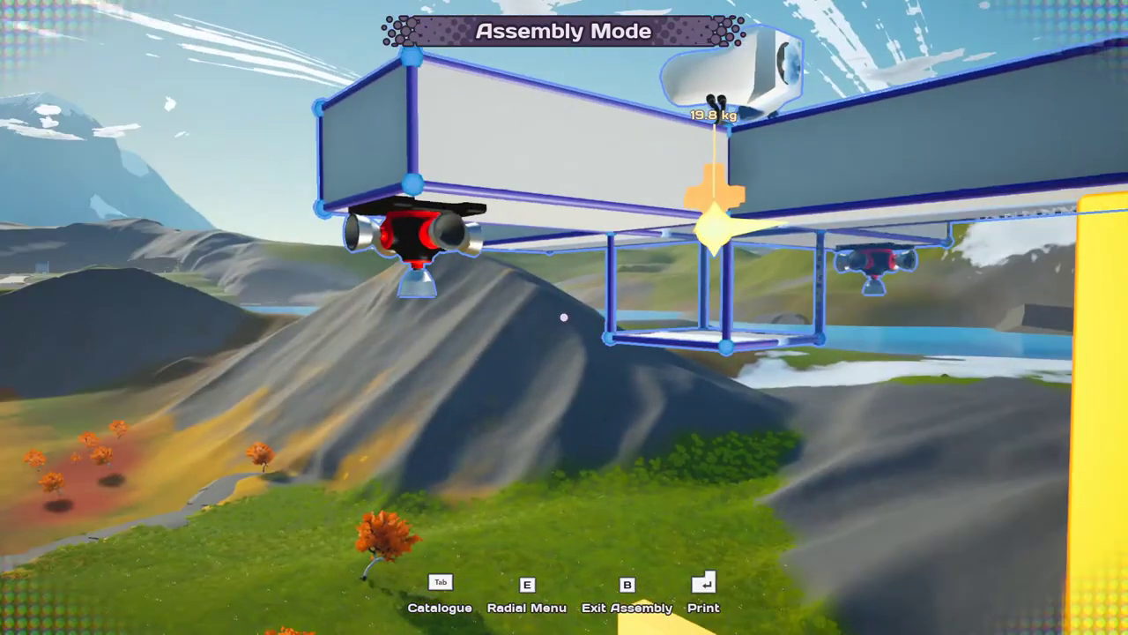
{"action": "key", "text": "c"}
{"action": "left_click", "coordinate": [564, 317]}
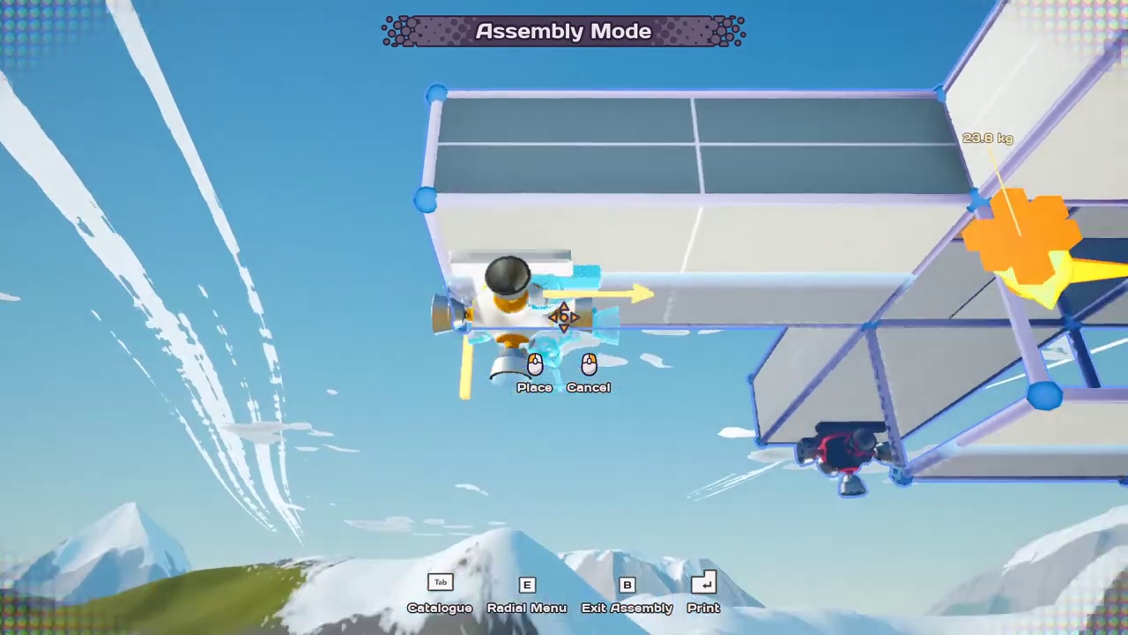
{"action": "right_click", "coordinate": [564, 317]}
{"action": "key", "text": "w"}
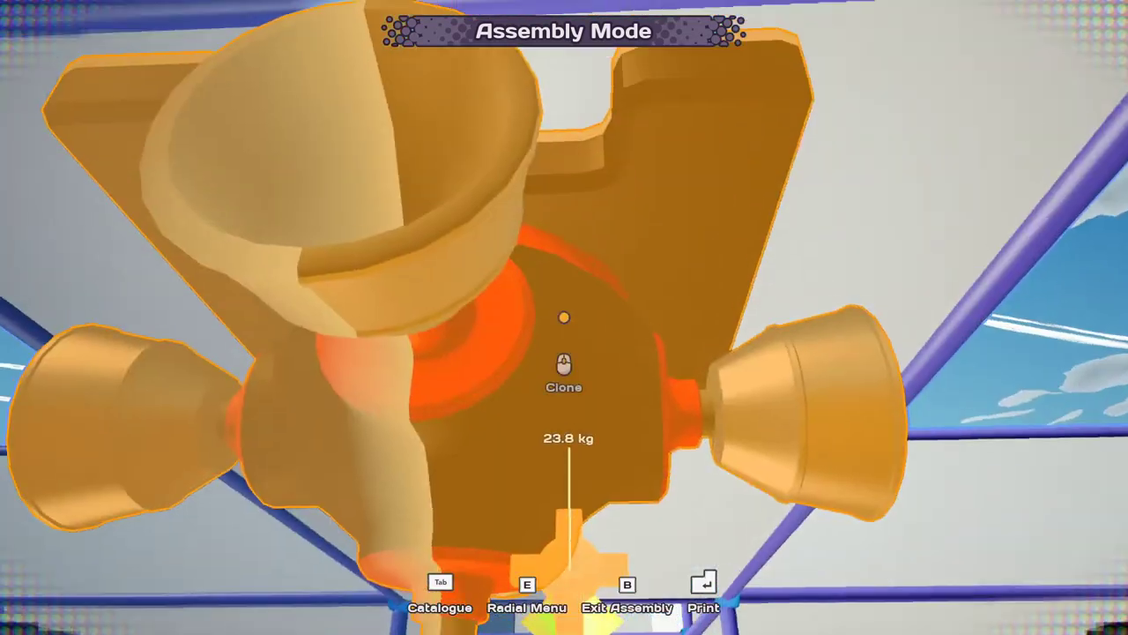
Mount a gyroscope on the floor plate of the extruded bay beneath the chassis
{"action": "key", "text": "Tab"}
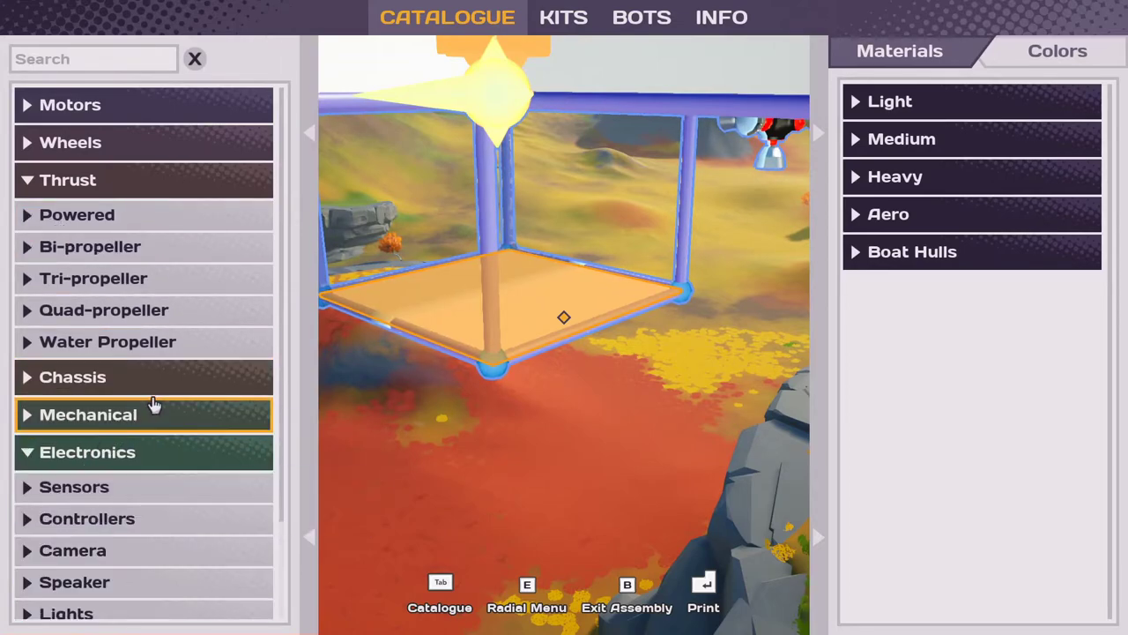
{"action": "left_click", "coordinate": [102, 426]}
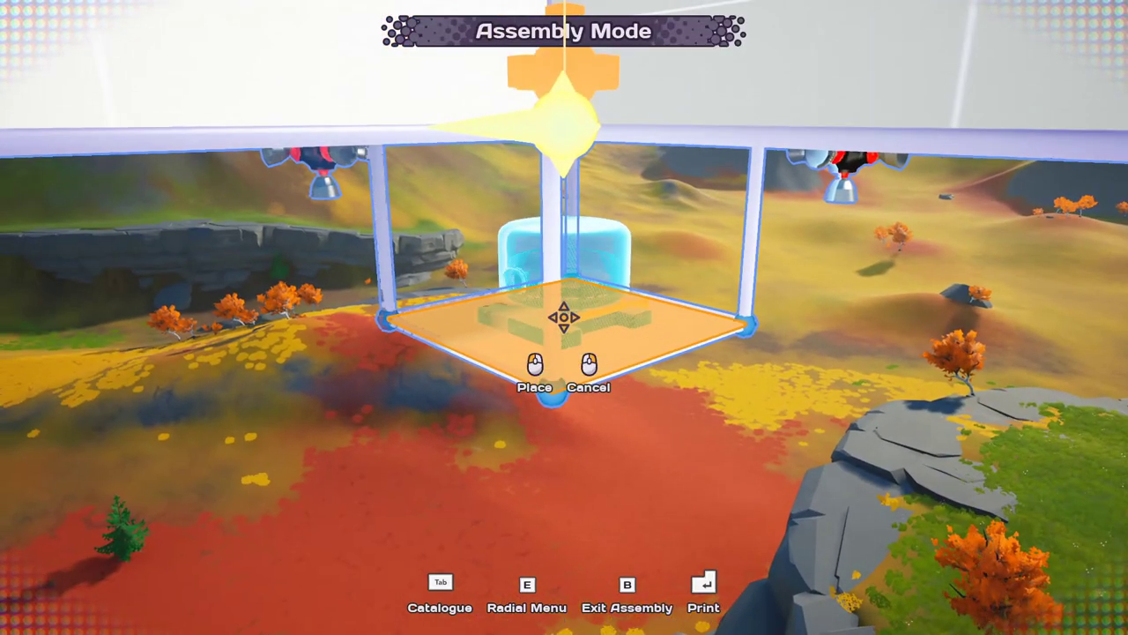
{"action": "key", "text": "Tab"}
{"action": "left_click", "coordinate": [45, 470]}
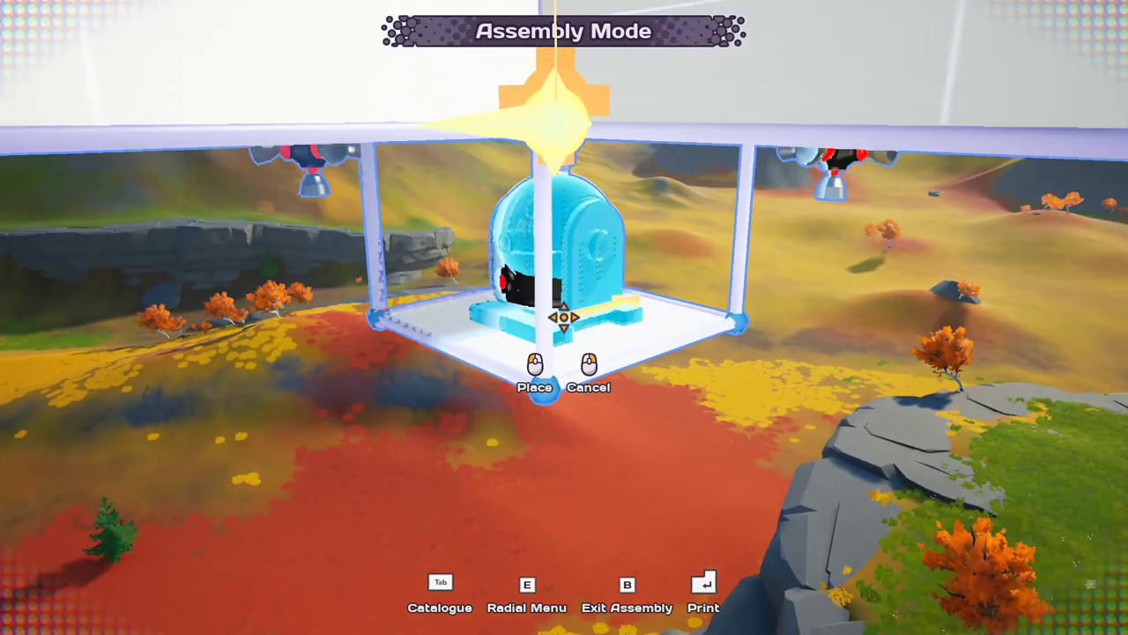
Mount a speedometer on the upper face of a chassis arm beside the docking station
{"action": "key", "text": "Tab"}
{"action": "left_click", "coordinate": [111, 454]}
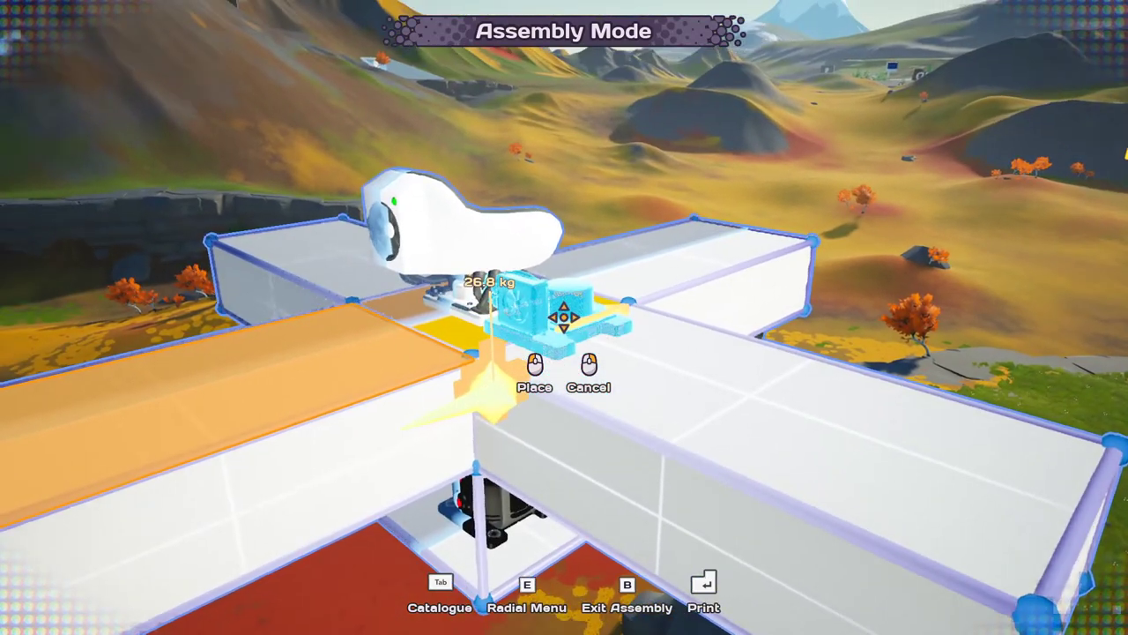
{"action": "left_click", "coordinate": [564, 316]}
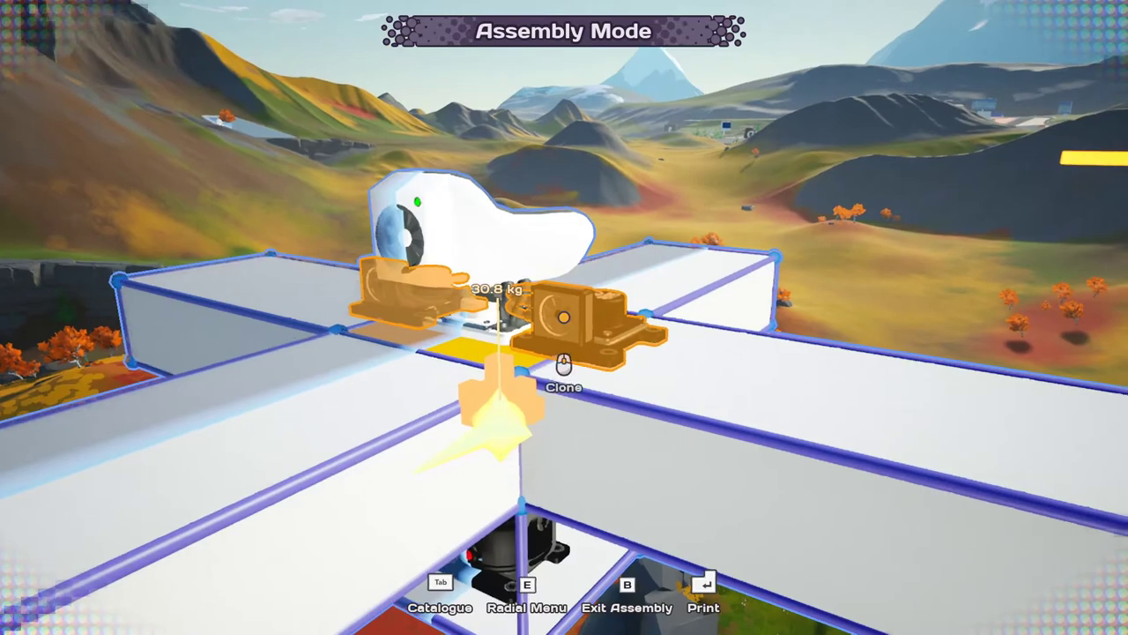
{"action": "left_click", "coordinate": [564, 316]}
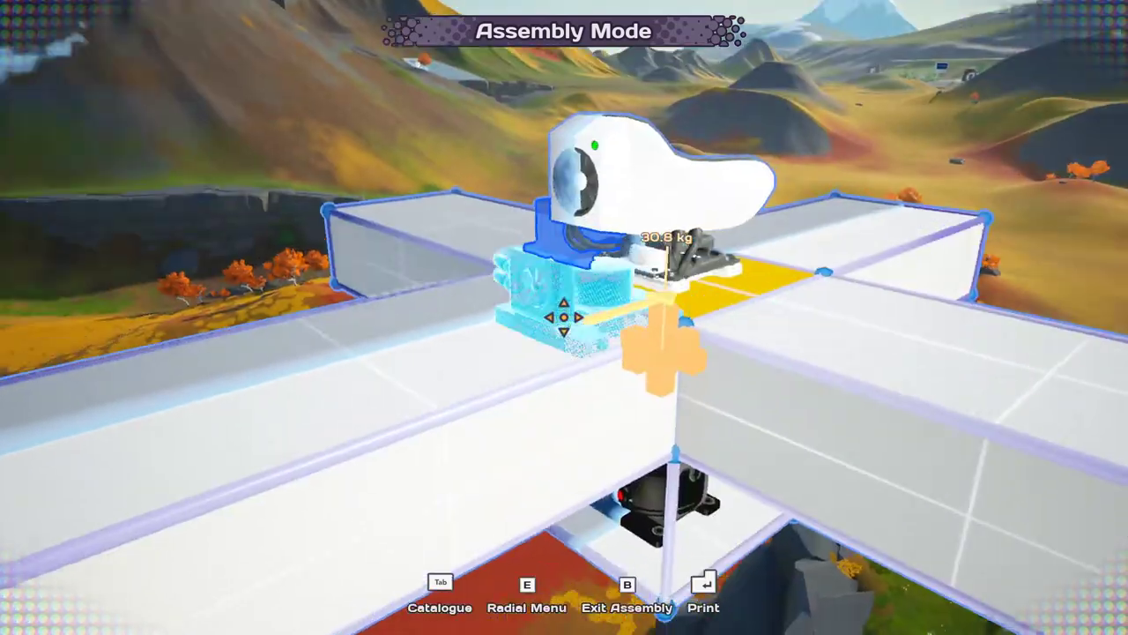
Add two boosters to the lower bay of the chassis
{"action": "key", "text": "Tab"}
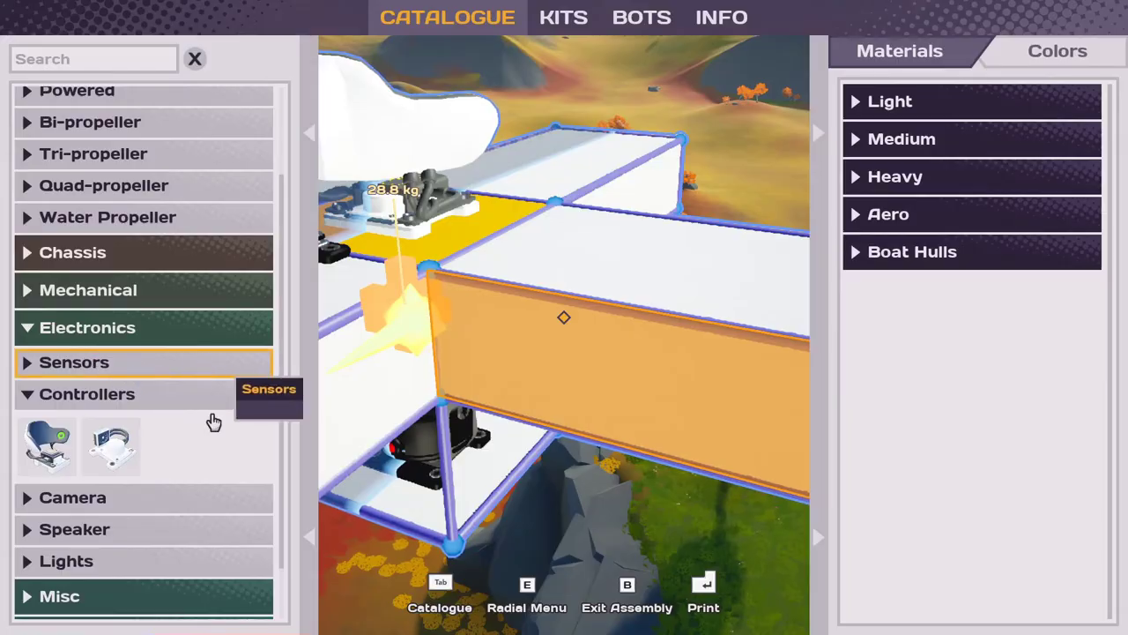
{"action": "key", "text": "Tab"}
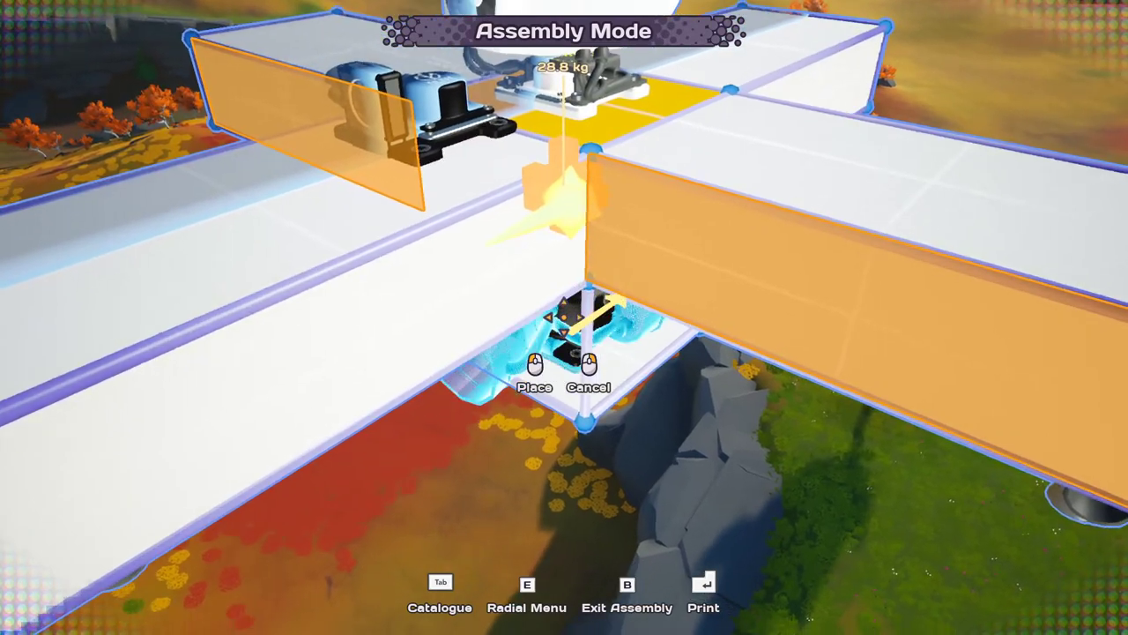
{"action": "left_click", "coordinate": [564, 318]}
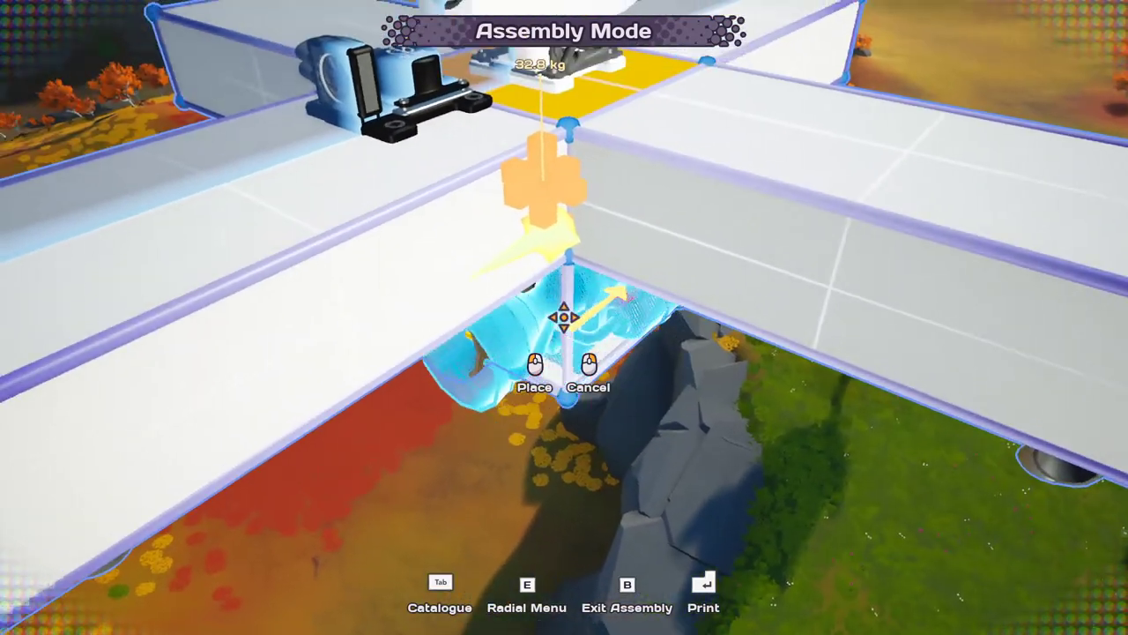
{"action": "left_click", "coordinate": [564, 317]}
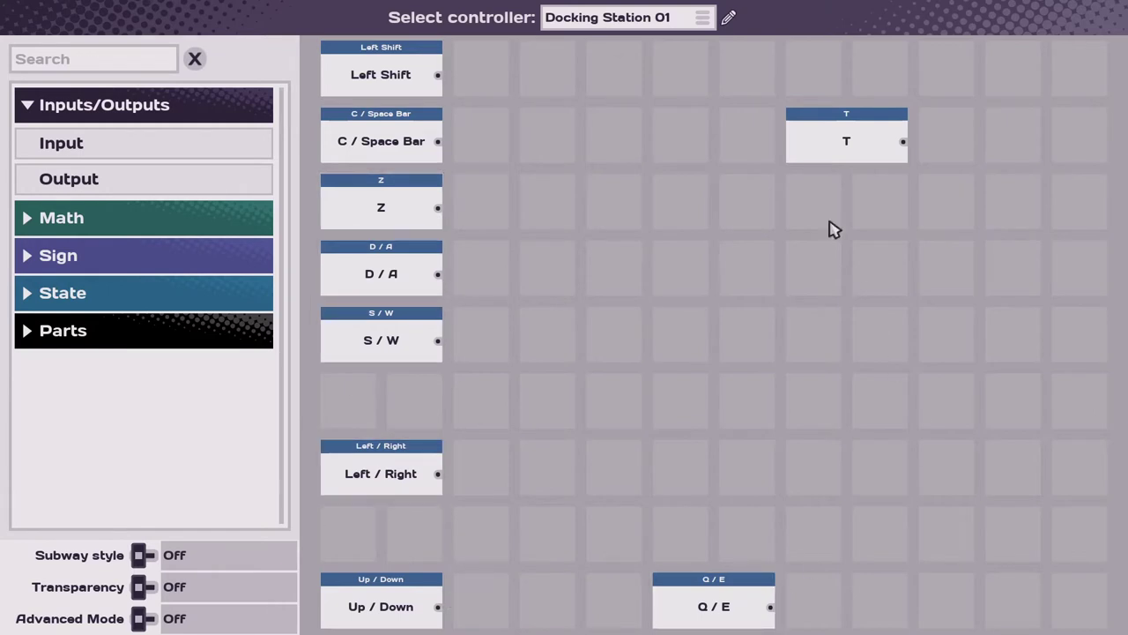
Review the key bindings of the Left Shift, C / Space Bar, Z, D / A, S / W, Left / Right, Up / Down, Q / E and T input nodes
{"action": "left_click", "coordinate": [401, 69]}
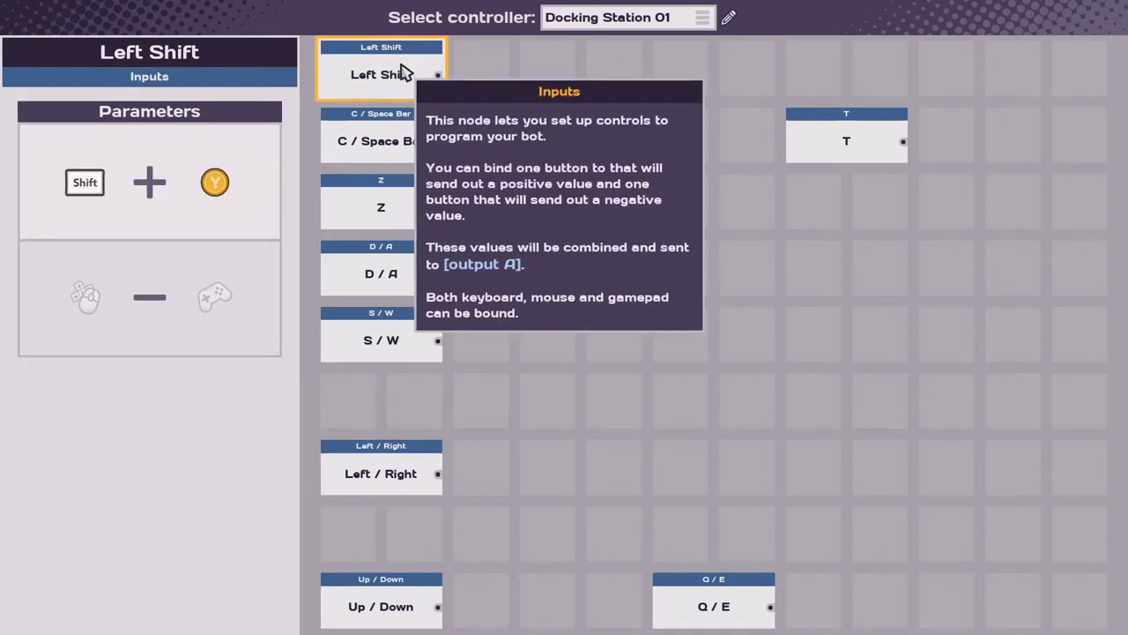
{"action": "left_click", "coordinate": [390, 144]}
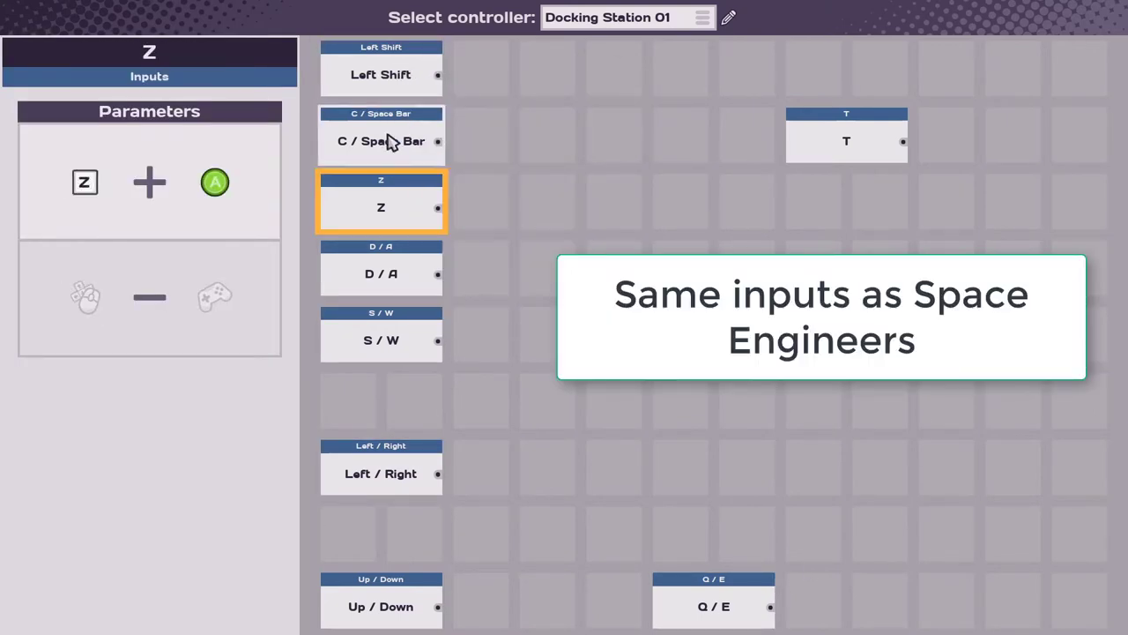
{"action": "left_click", "coordinate": [390, 144]}
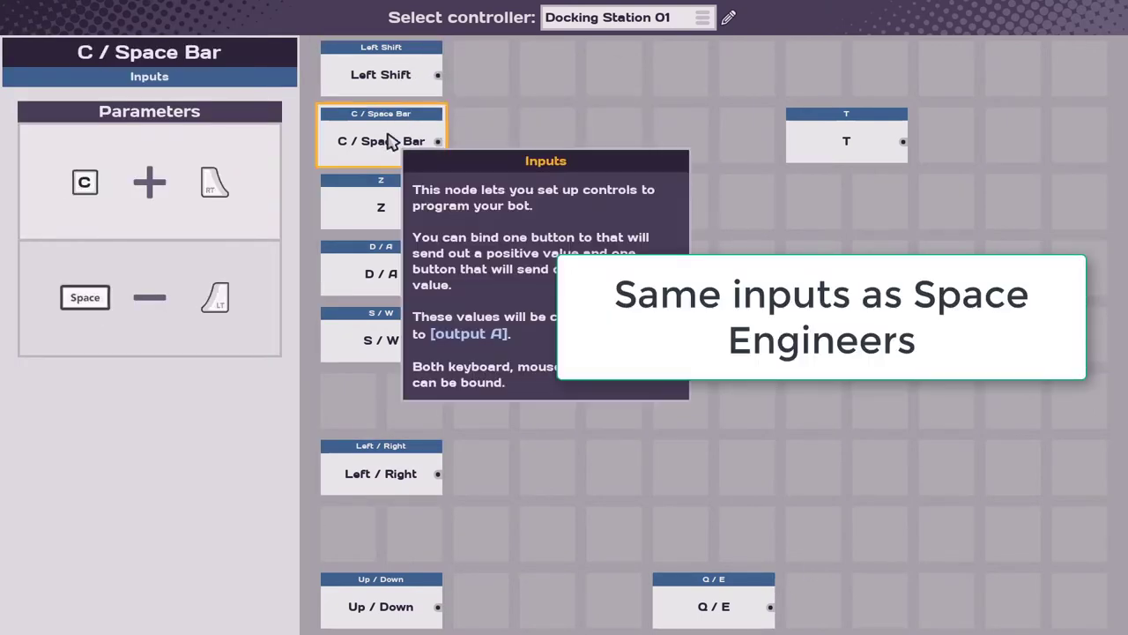
{"action": "left_click", "coordinate": [401, 207]}
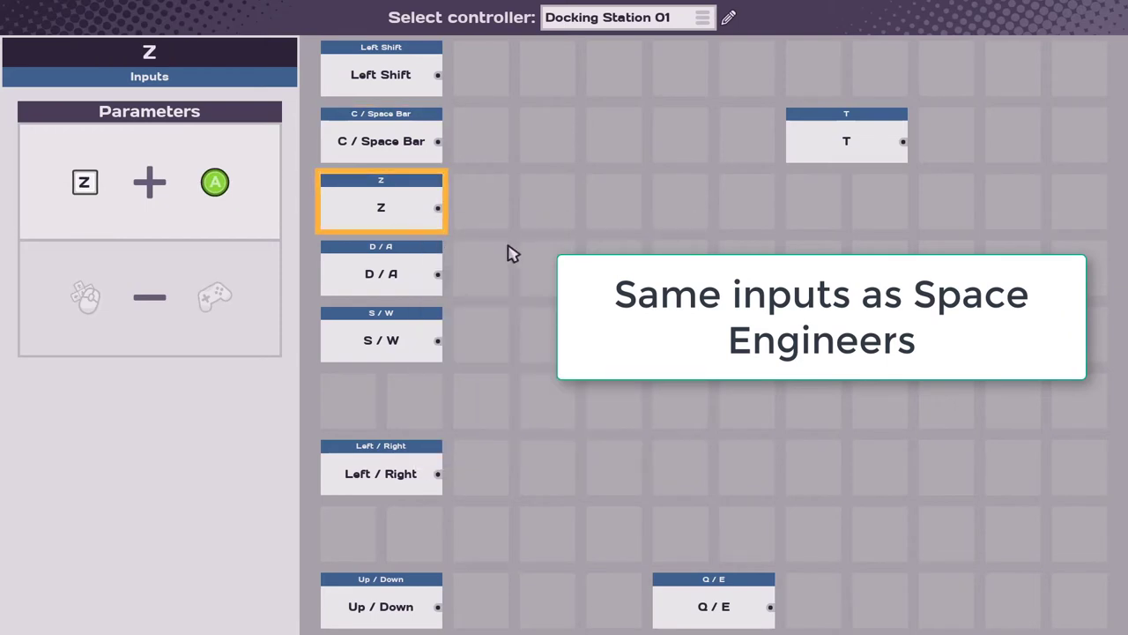
{"action": "left_click", "coordinate": [401, 274]}
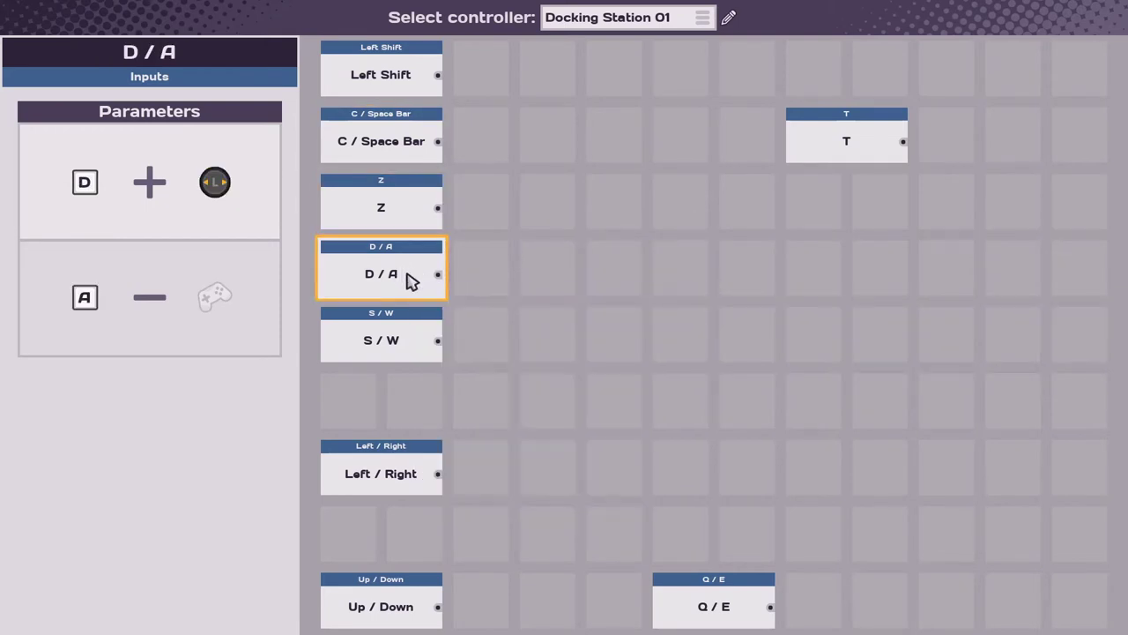
{"action": "left_click", "coordinate": [405, 351]}
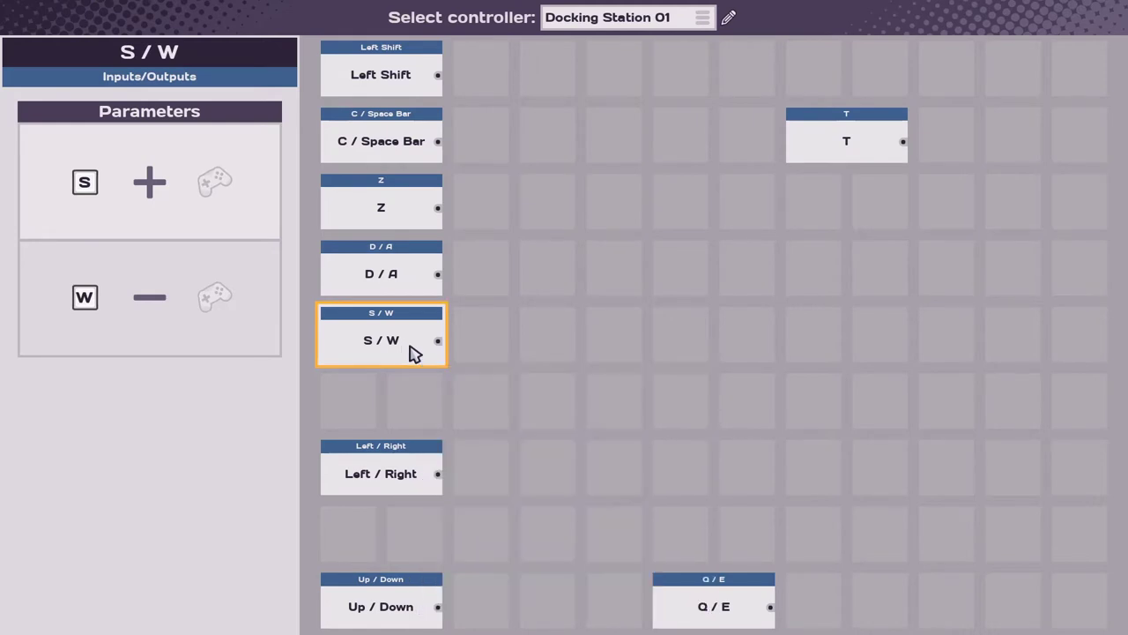
{"action": "left_click", "coordinate": [404, 486]}
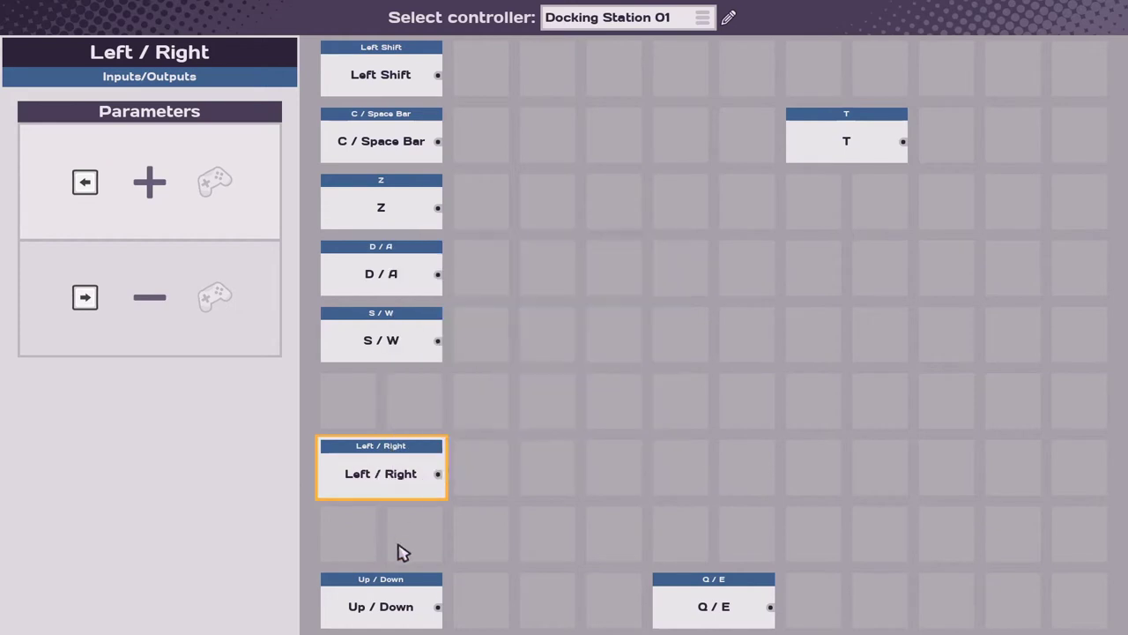
{"action": "left_click", "coordinate": [392, 617]}
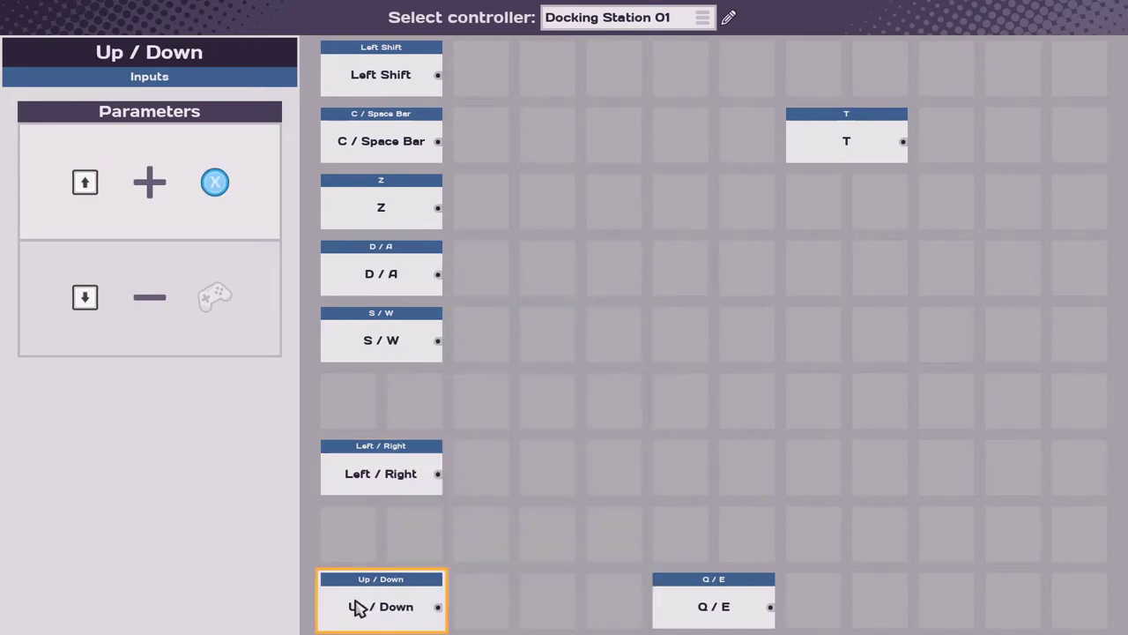
{"action": "left_click", "coordinate": [721, 617]}
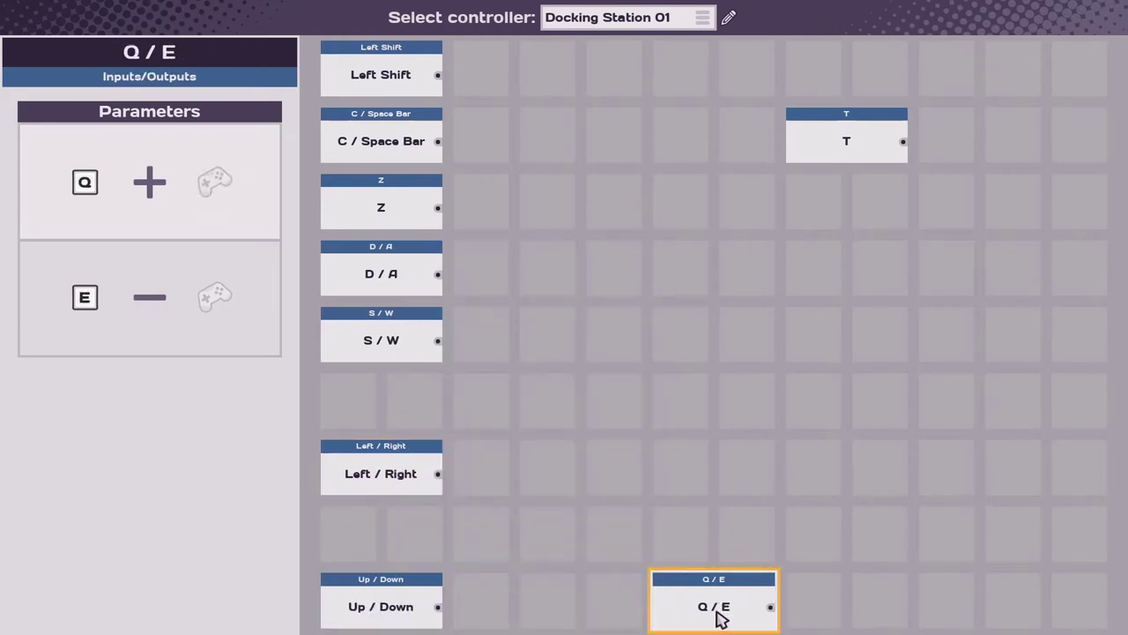
{"action": "left_click", "coordinate": [793, 156]}
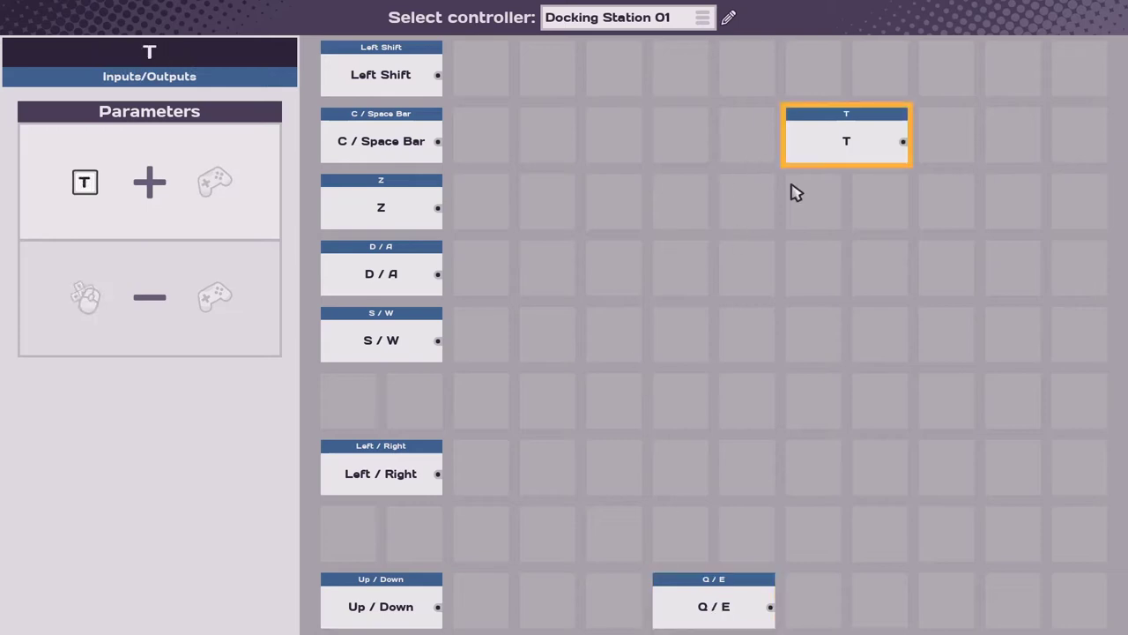
{"action": "mouse_move", "coordinate": [833, 158]}
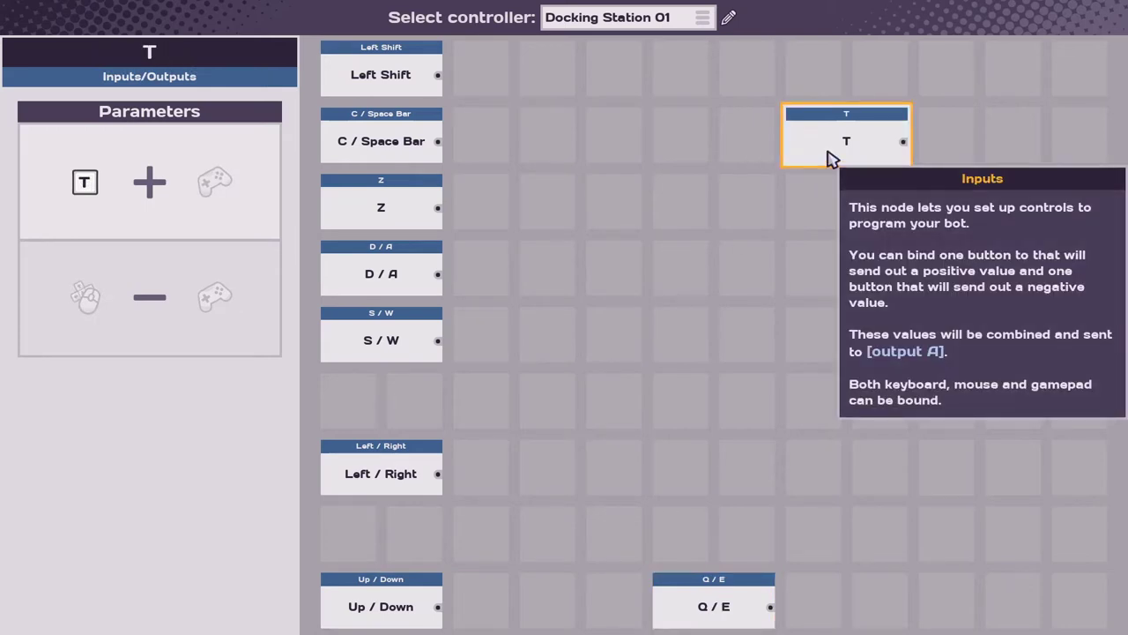
{"action": "left_click", "coordinate": [669, 370]}
Turn on Advanced Mode, add a Toggle node beside the Left Shift node, and connect Left Shift to the Toggle's upper input
{"action": "left_click", "coordinate": [145, 620]}
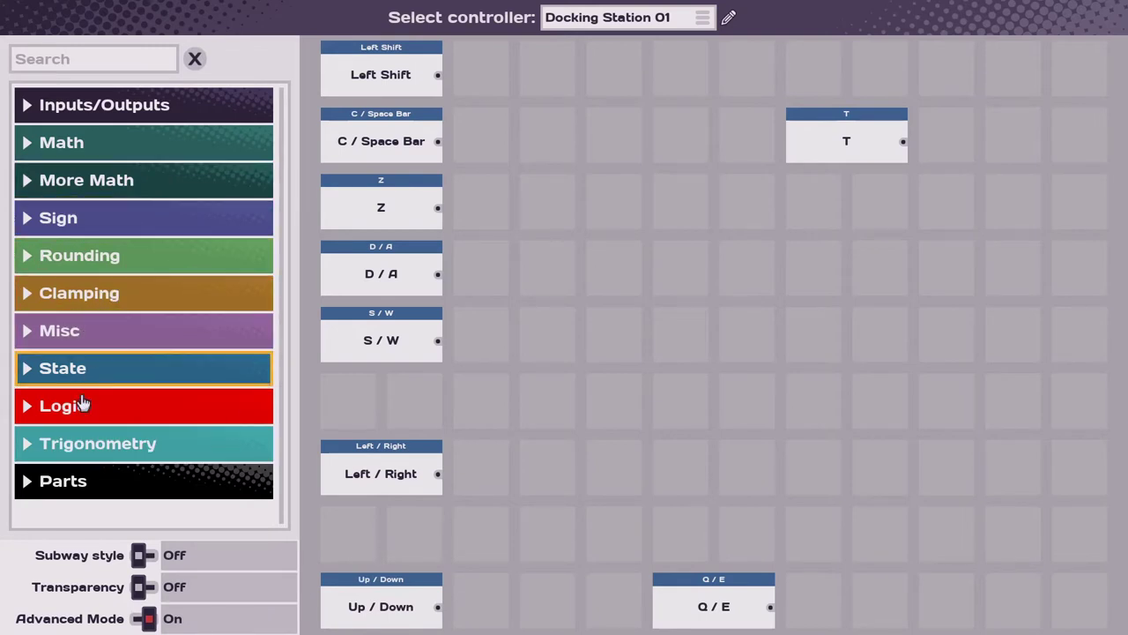
{"action": "left_click", "coordinate": [89, 369]}
{"action": "scroll", "coordinate": [154, 469], "scroll_direction": "down", "scroll_amount": 5}
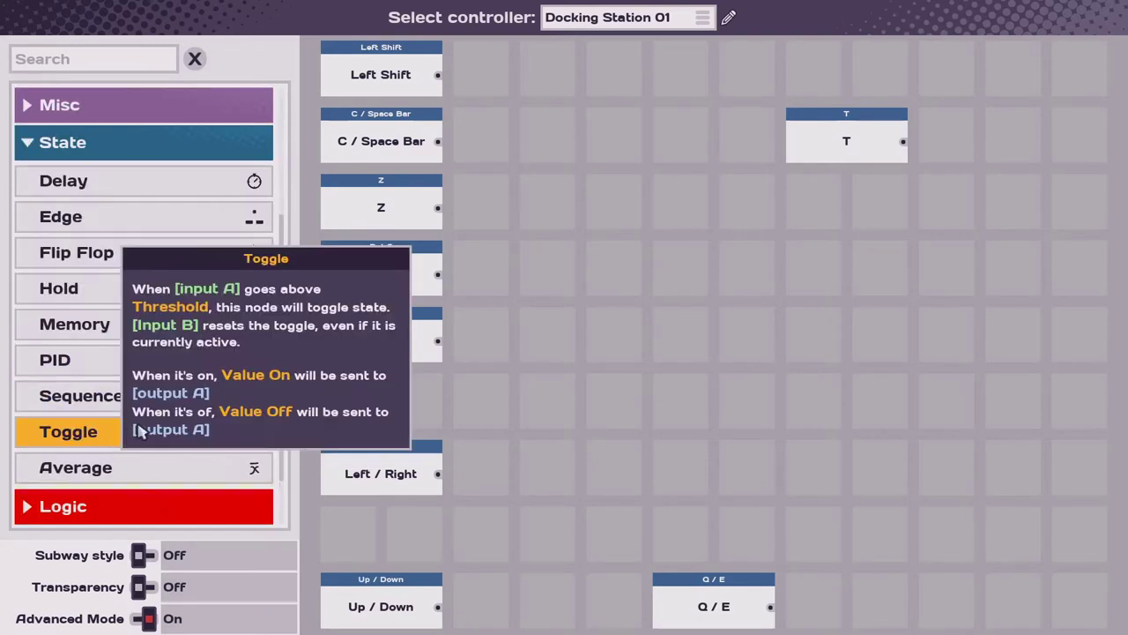
{"action": "left_click_drag", "start_coordinate": [211, 430], "coordinate": [461, 37]}
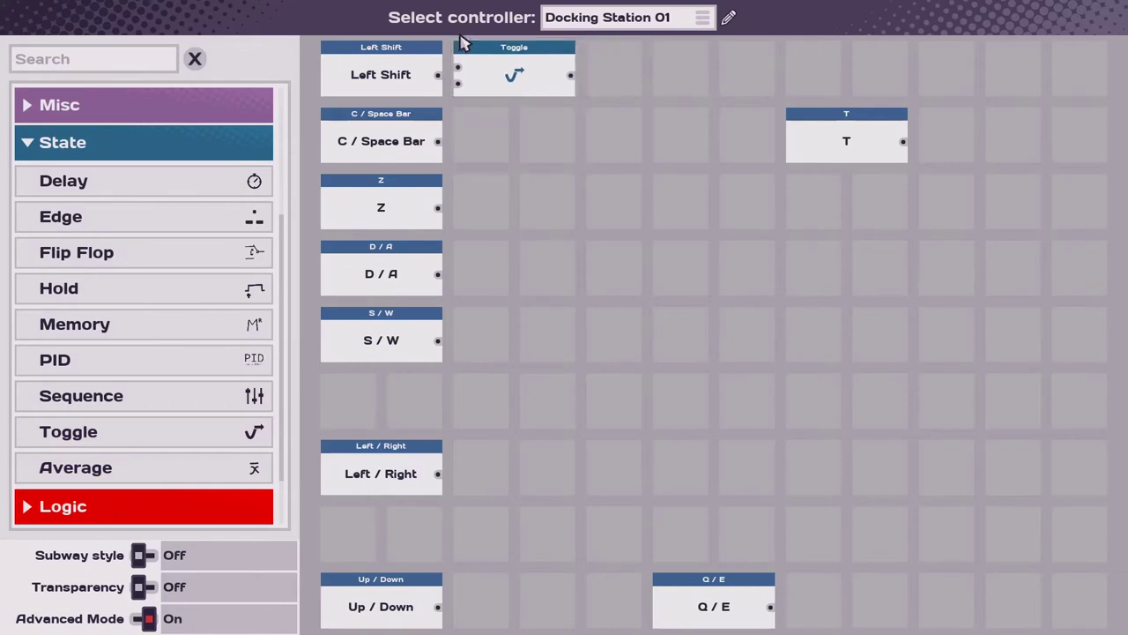
{"action": "left_click_drag", "start_coordinate": [438, 75], "coordinate": [457, 67]}
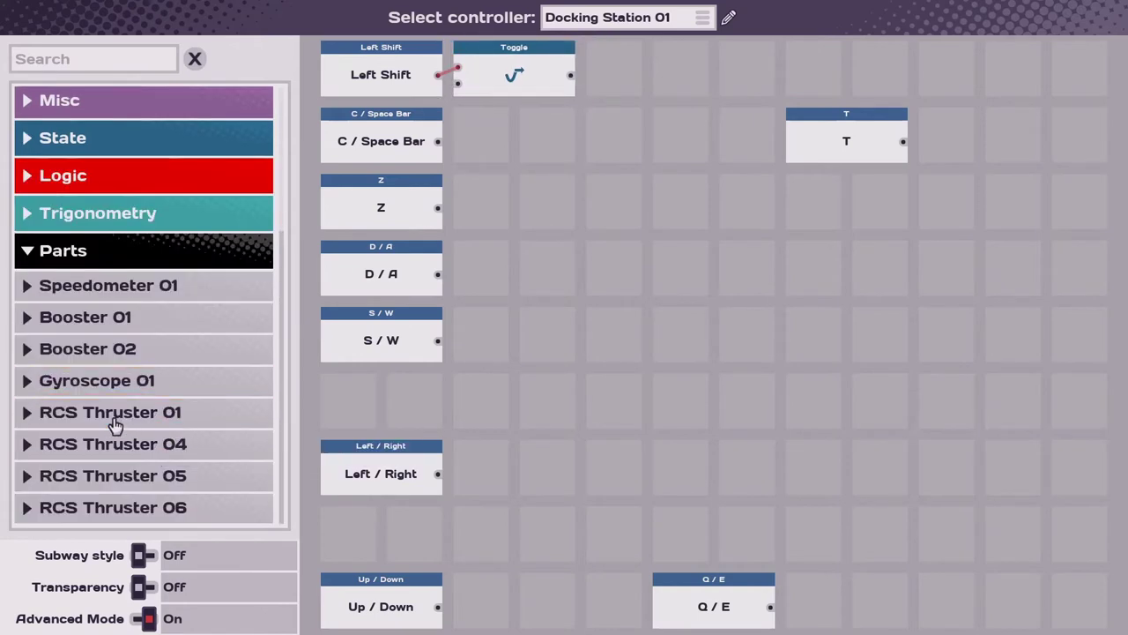
Place the Against Gravity nodes of RCS Thruster 01 and RCS Thruster 04 on the grid near the Toggle node
{"action": "left_click", "coordinate": [113, 419]}
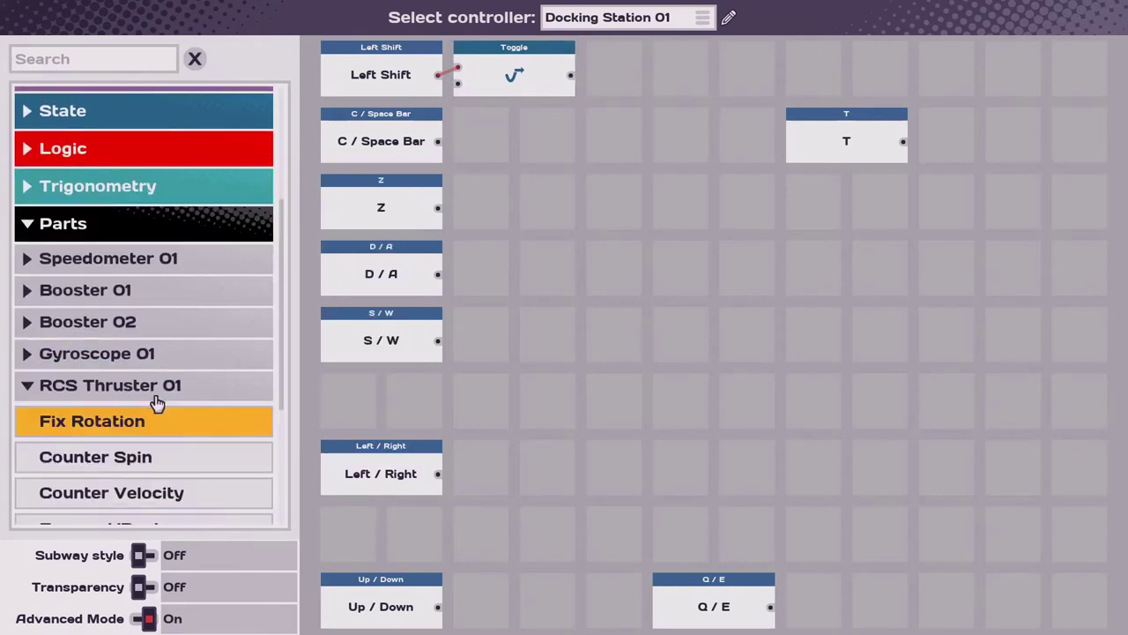
{"action": "scroll", "coordinate": [156, 397], "scroll_direction": "down", "scroll_amount": 5}
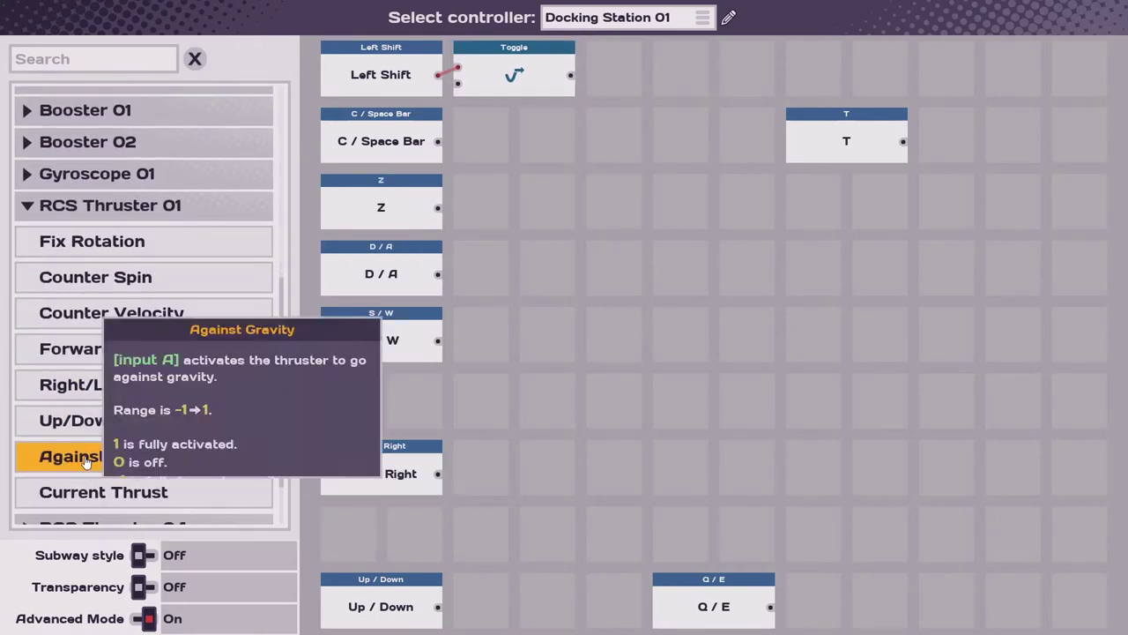
{"action": "left_click_drag", "start_coordinate": [145, 454], "coordinate": [705, 43]}
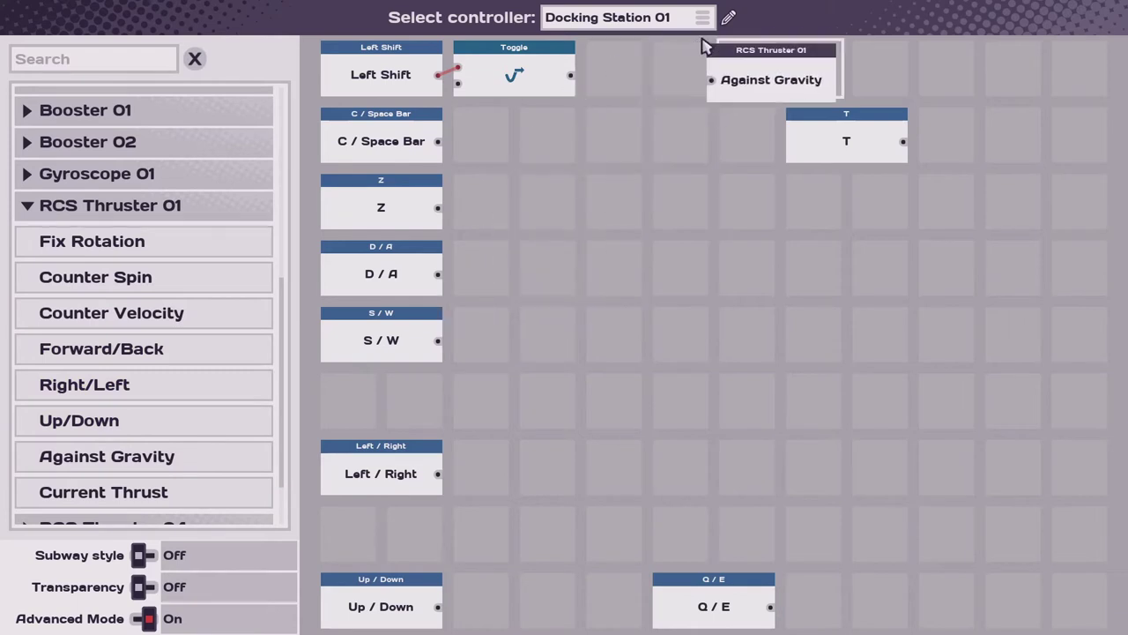
{"action": "scroll", "coordinate": [202, 423], "scroll_direction": "down", "scroll_amount": 3}
{"action": "left_click", "coordinate": [137, 454]}
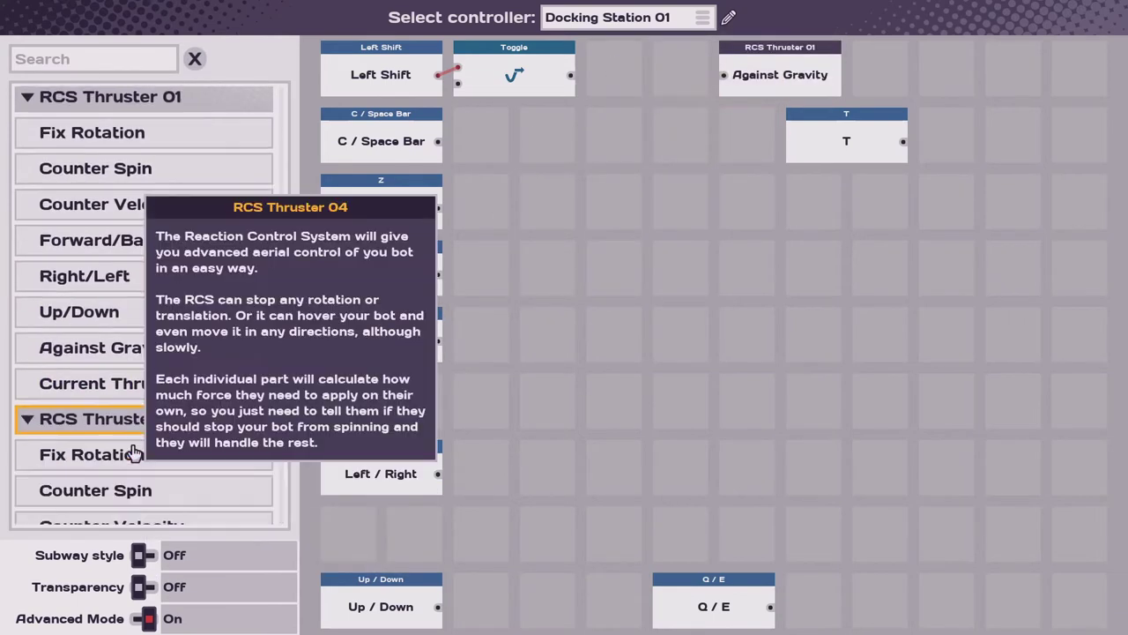
{"action": "scroll", "coordinate": [137, 450], "scroll_direction": "down", "scroll_amount": 4}
{"action": "left_click_drag", "start_coordinate": [132, 487], "coordinate": [632, 112]}
Add the Against Gravity nodes of RCS Thruster 05 and RCS Thruster 06 below the RCS Thruster 04 node
{"action": "scroll", "coordinate": [207, 355], "scroll_direction": "down", "scroll_amount": 3}
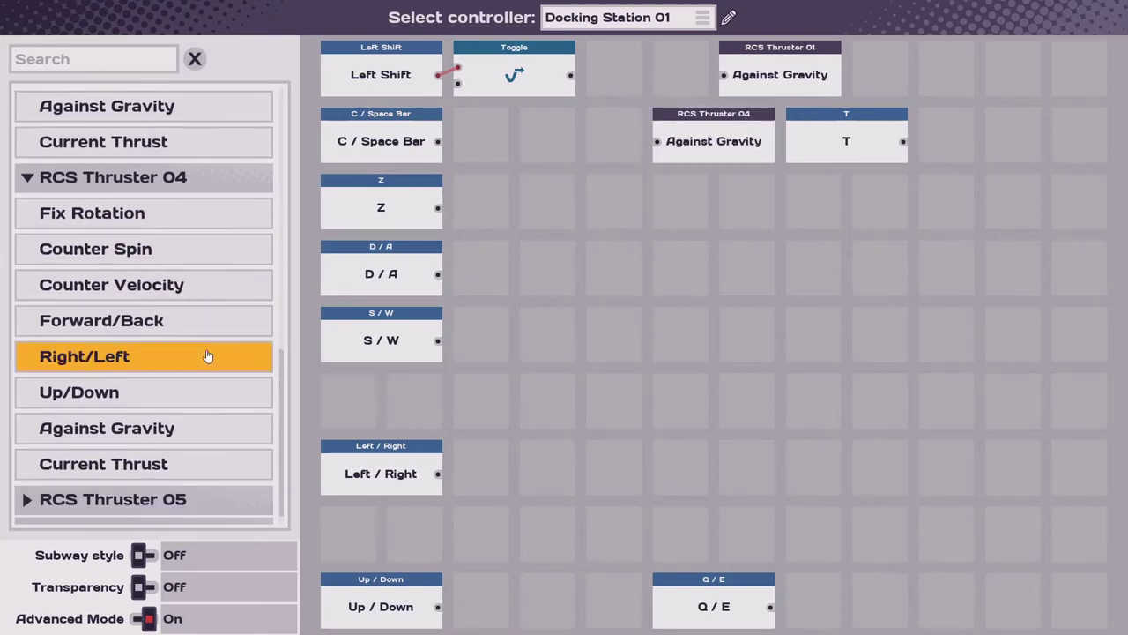
{"action": "left_click", "coordinate": [114, 473]}
{"action": "scroll", "coordinate": [119, 473], "scroll_direction": "down", "scroll_amount": 3}
{"action": "scroll", "coordinate": [119, 473], "scroll_direction": "down", "scroll_amount": 4}
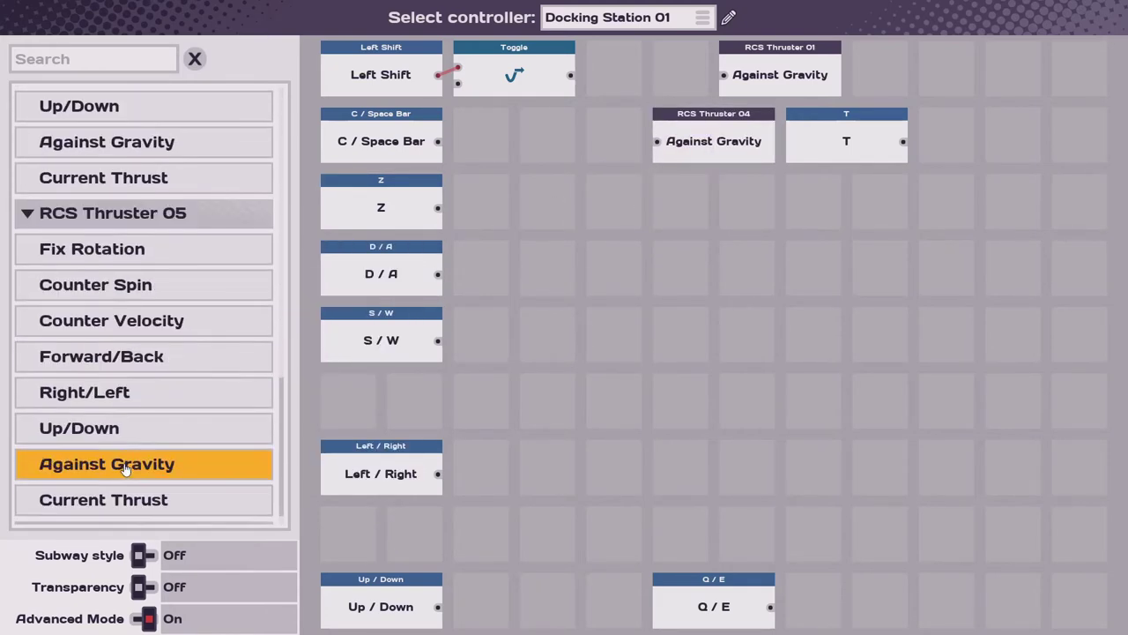
{"action": "left_click_drag", "start_coordinate": [119, 436], "coordinate": [680, 194]}
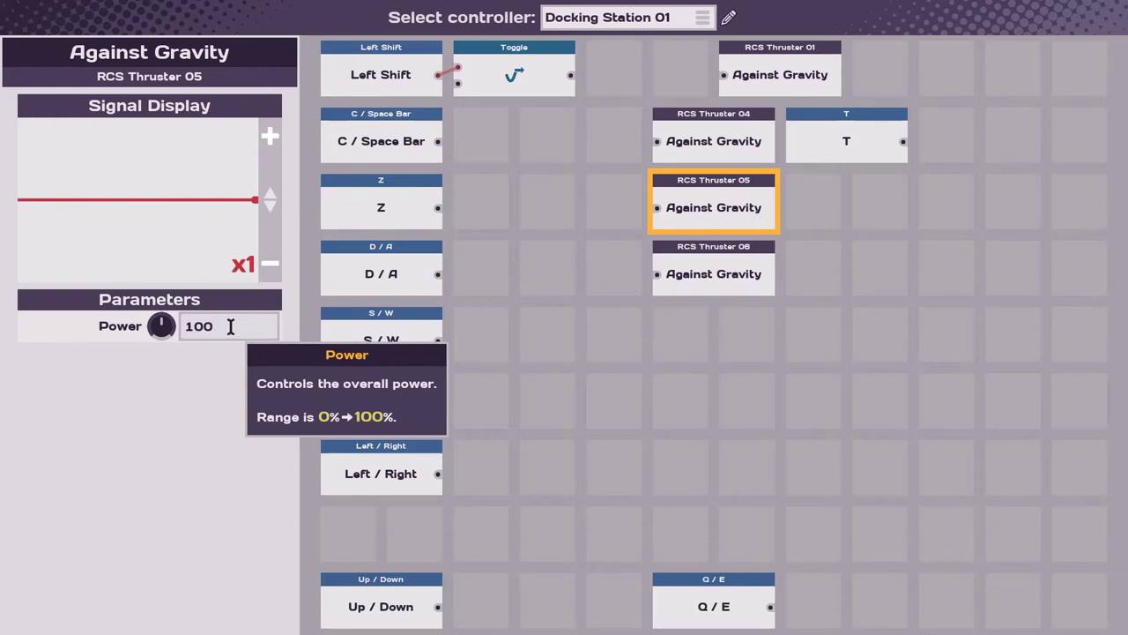
Set the Power of each RCS thruster's Against Gravity node to 100
{"action": "key", "text": "Return"}
{"action": "left_click", "coordinate": [705, 146]}
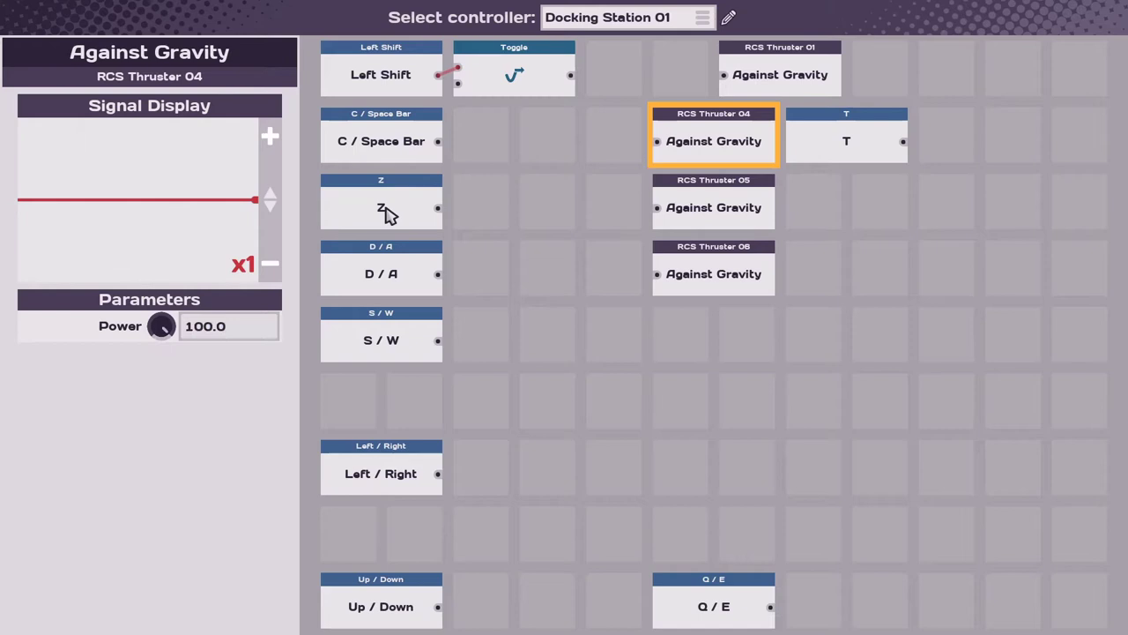
{"action": "left_click", "coordinate": [817, 67]}
{"action": "left_click_drag", "start_coordinate": [228, 325], "coordinate": [163, 338]}
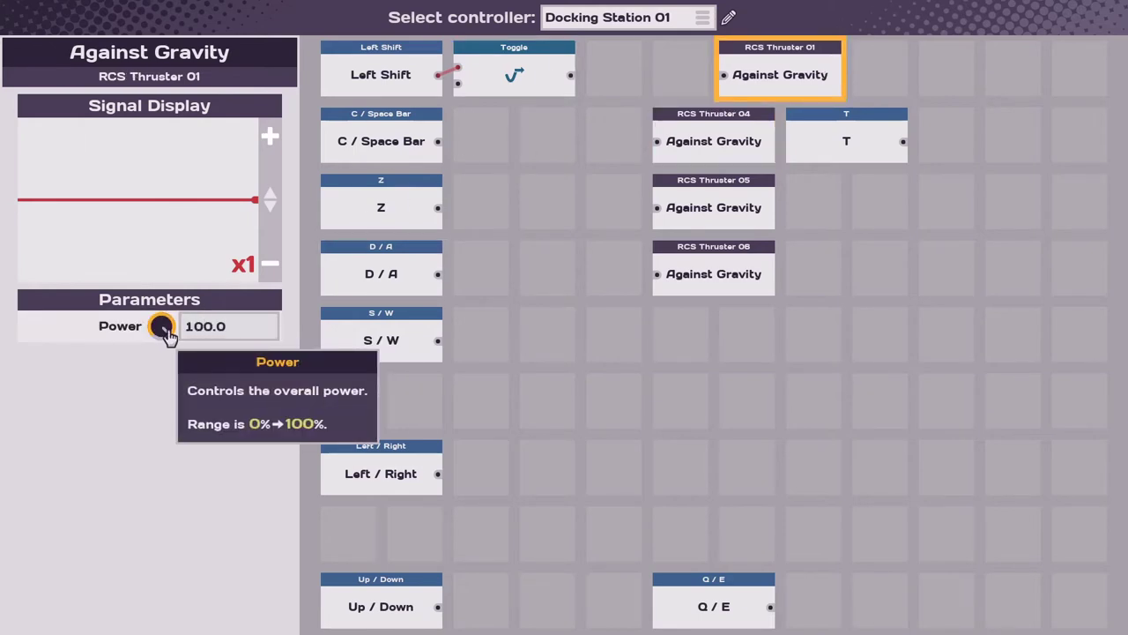
Merge the Against Gravity nodes of RCS Thrusters 04, 05 and 06 into the RCS Thruster 01 node as one group
{"action": "left_click", "coordinate": [728, 126]}
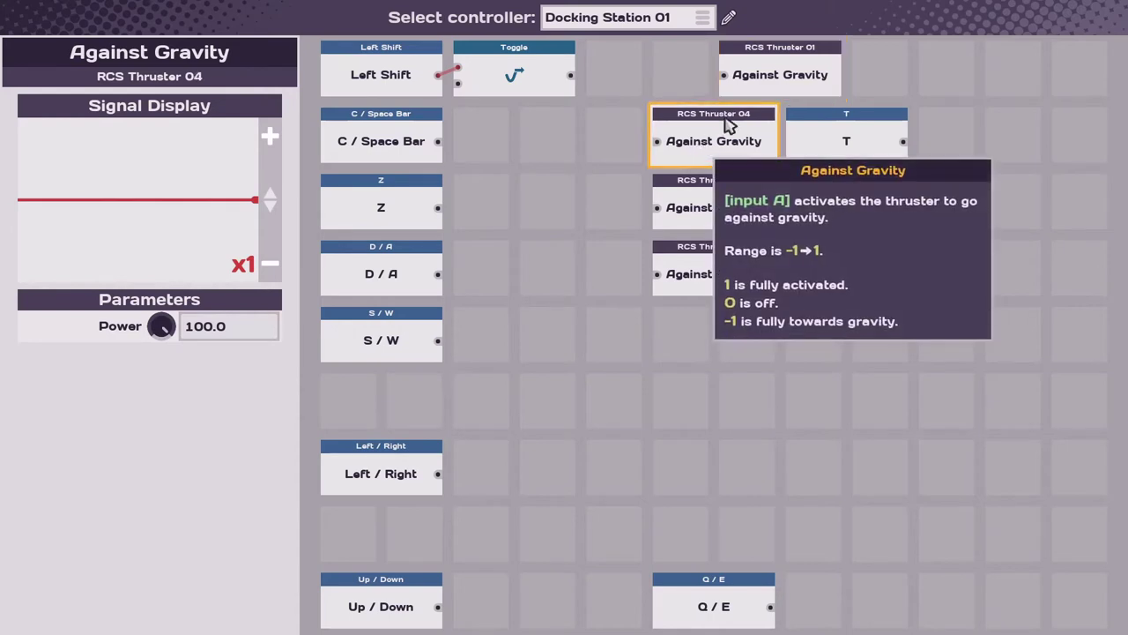
{"action": "left_click_drag", "start_coordinate": [727, 126], "coordinate": [758, 105]}
{"action": "left_click_drag", "start_coordinate": [700, 202], "coordinate": [787, 54]}
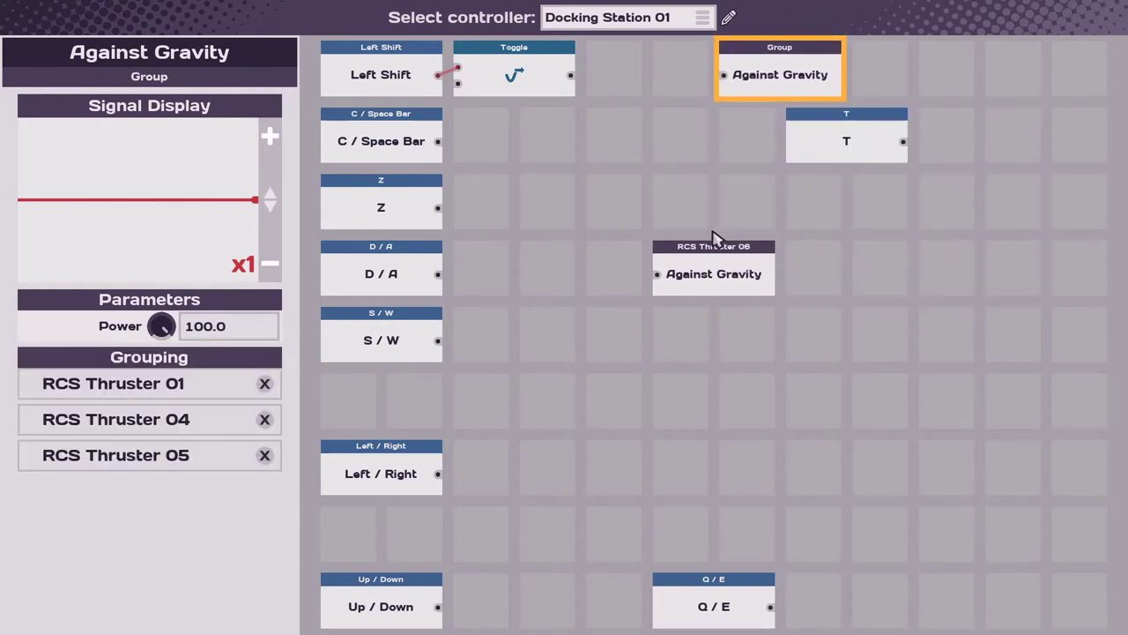
{"action": "left_click", "coordinate": [714, 238]}
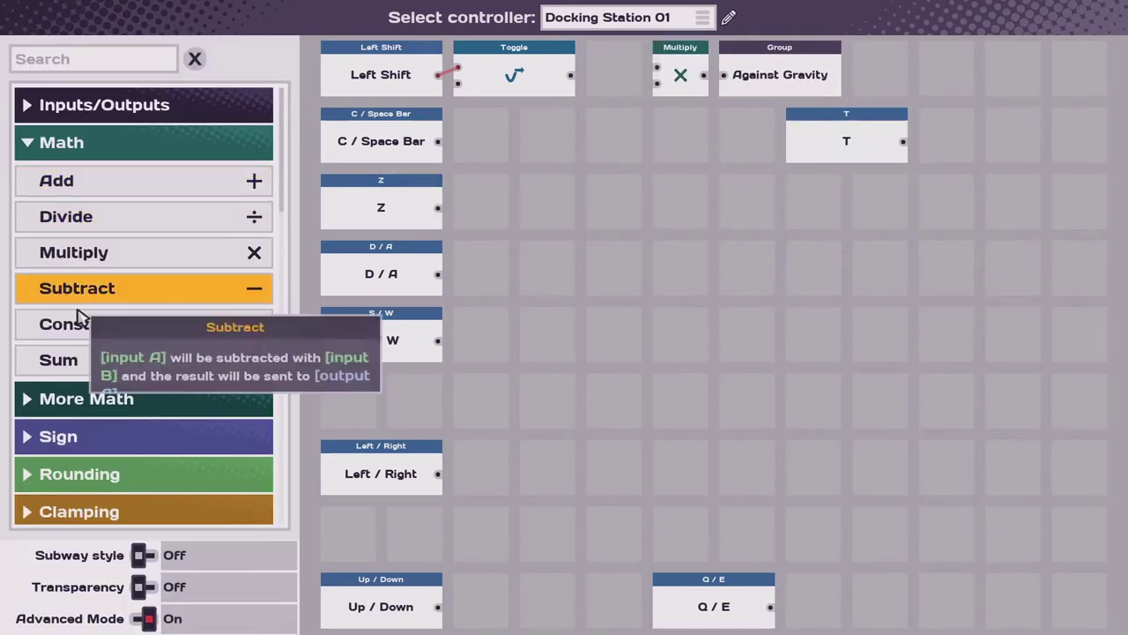
Multiply the Left Shift Toggle's output by a Constant of 0.8 and feed the result into the grouped Against Gravity node
{"action": "left_click_drag", "start_coordinate": [141, 322], "coordinate": [568, 88]}
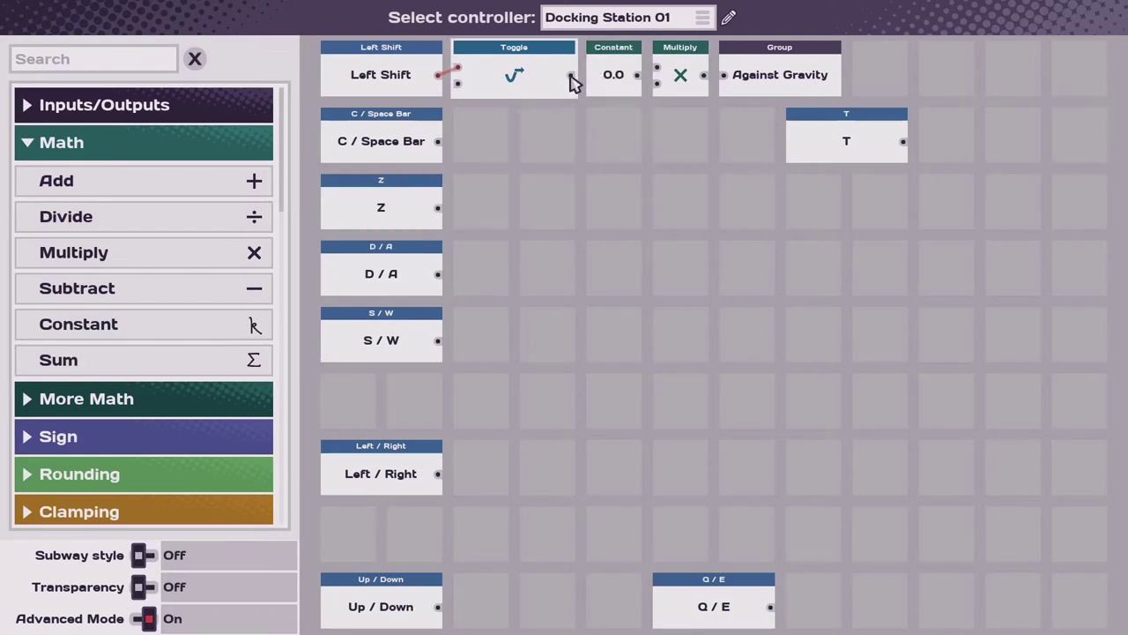
{"action": "left_click_drag", "start_coordinate": [636, 77], "coordinate": [717, 76]}
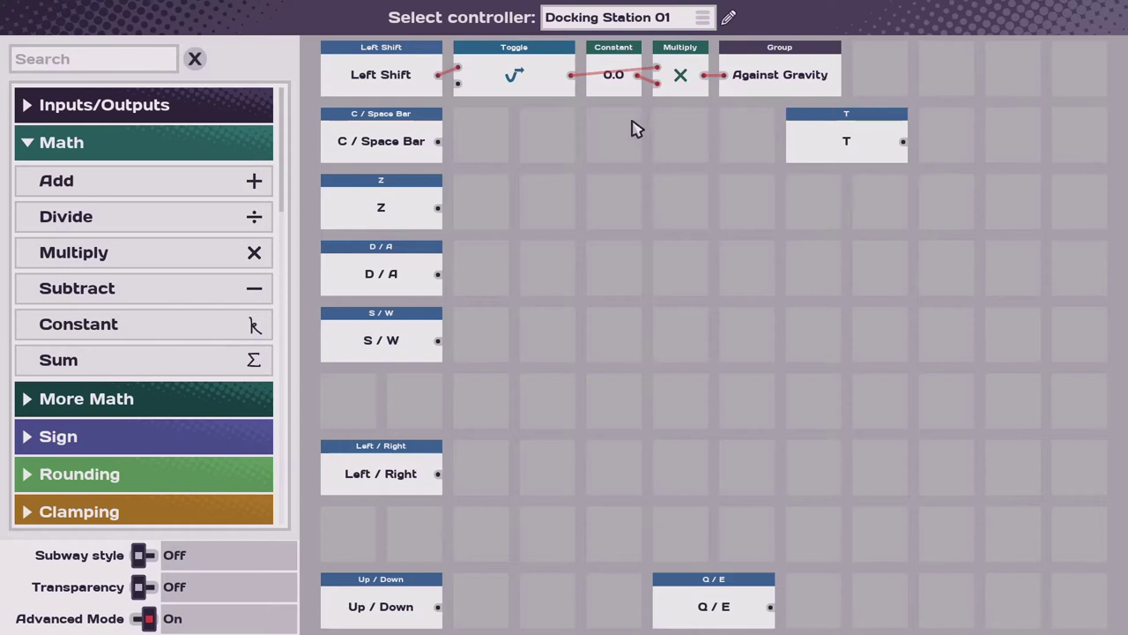
{"action": "left_click", "coordinate": [622, 93]}
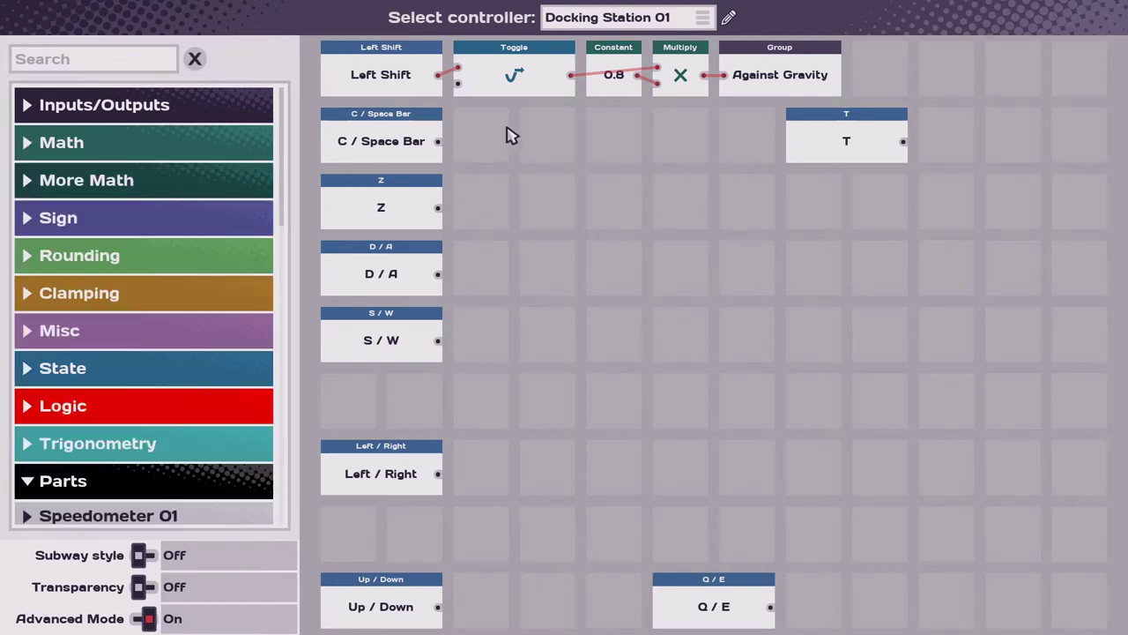
Add an Output node fed by the C / Space Bar input and name it Up Down Pressed
{"action": "left_click", "coordinate": [136, 110]}
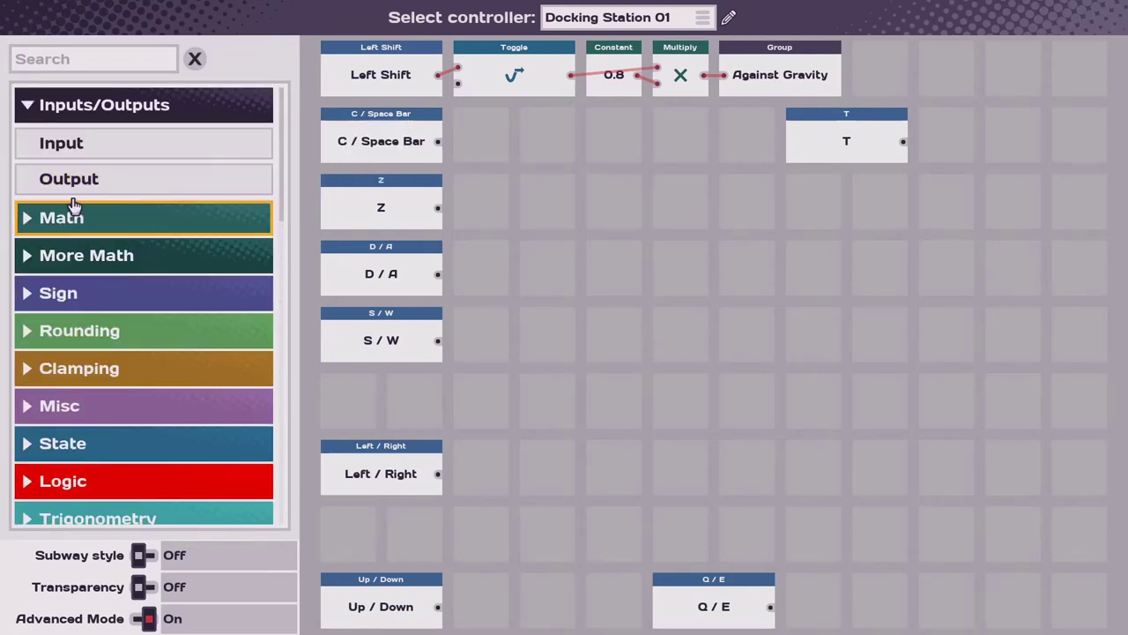
{"action": "left_click_drag", "start_coordinate": [75, 189], "coordinate": [464, 144]}
{"action": "left_click", "coordinate": [535, 154]}
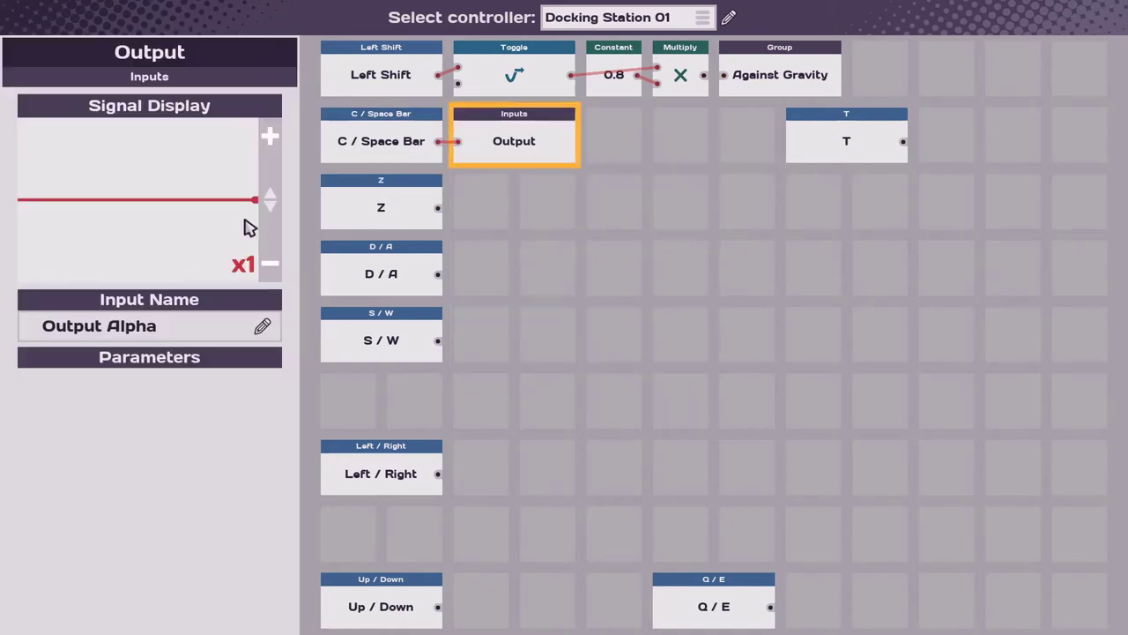
{"action": "left_click", "coordinate": [262, 328]}
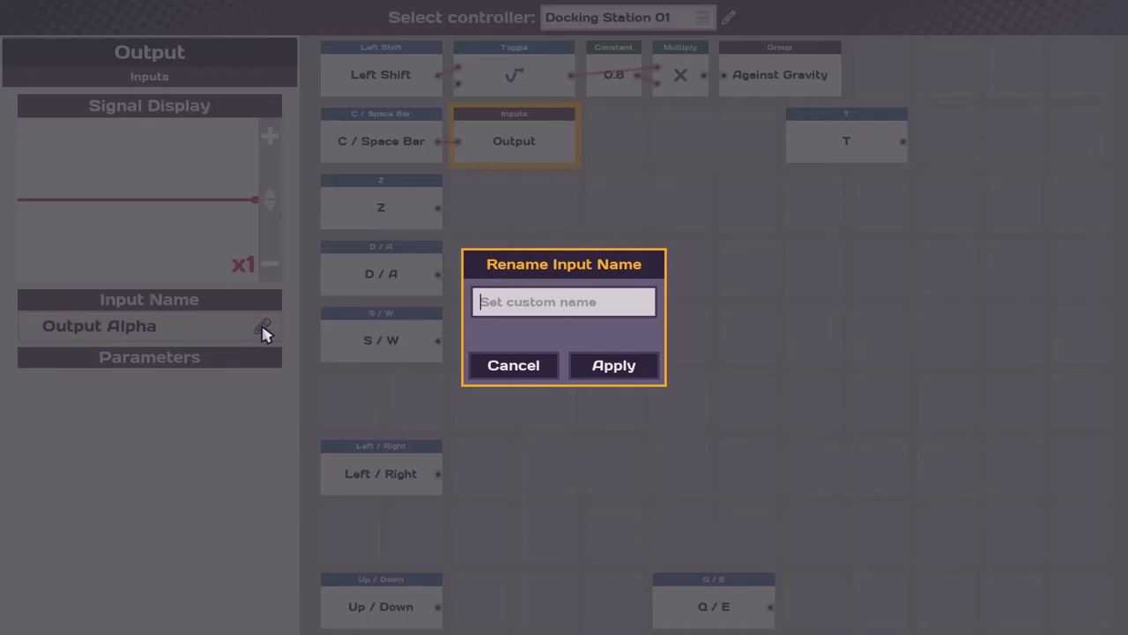
{"action": "type", "text": "Up Down Pressed"}
{"action": "key", "text": "Return"}
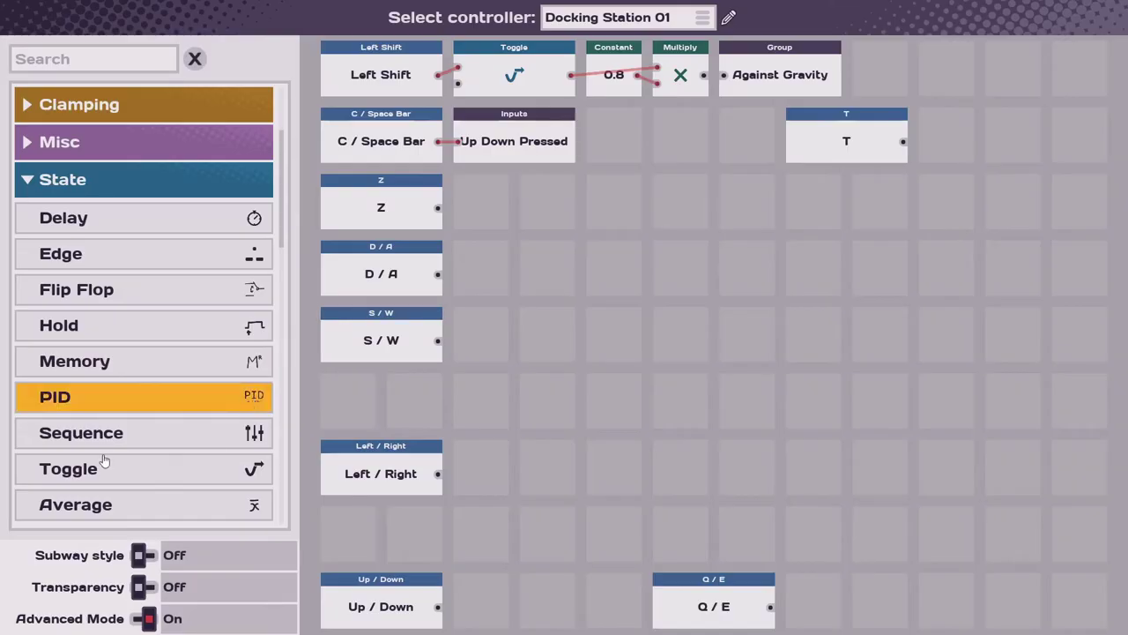
Connect the Z input through a new Toggle node to an Output node named Inertial Dampener
{"action": "left_click_drag", "start_coordinate": [116, 471], "coordinate": [460, 200]}
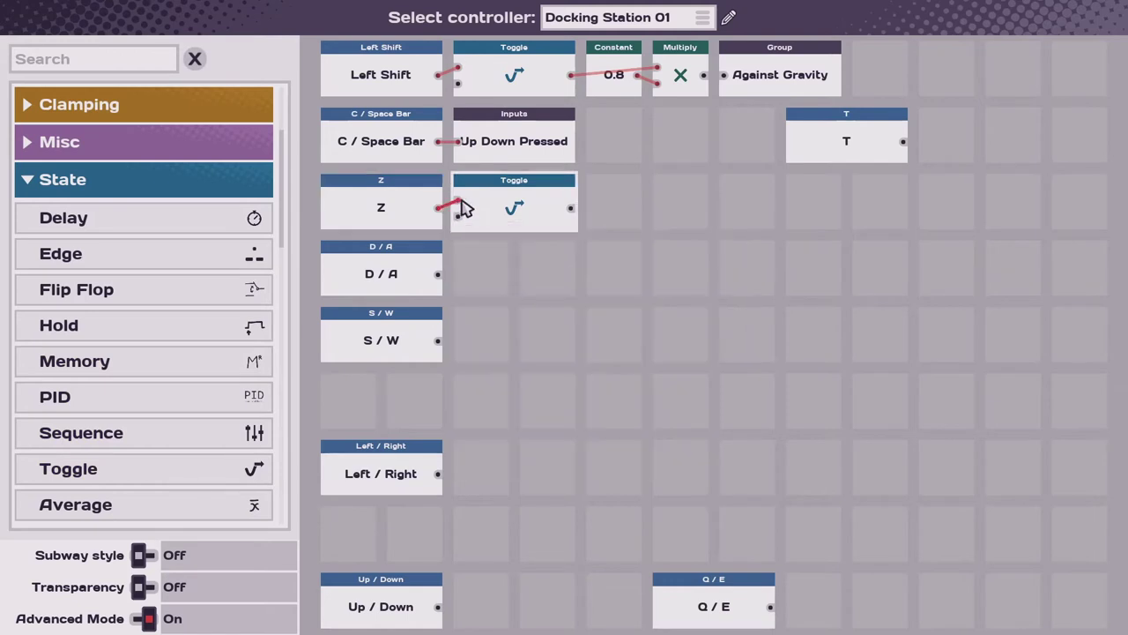
{"action": "left_click", "coordinate": [112, 187]}
{"action": "scroll", "coordinate": [97, 274], "scroll_direction": "up", "scroll_amount": 1}
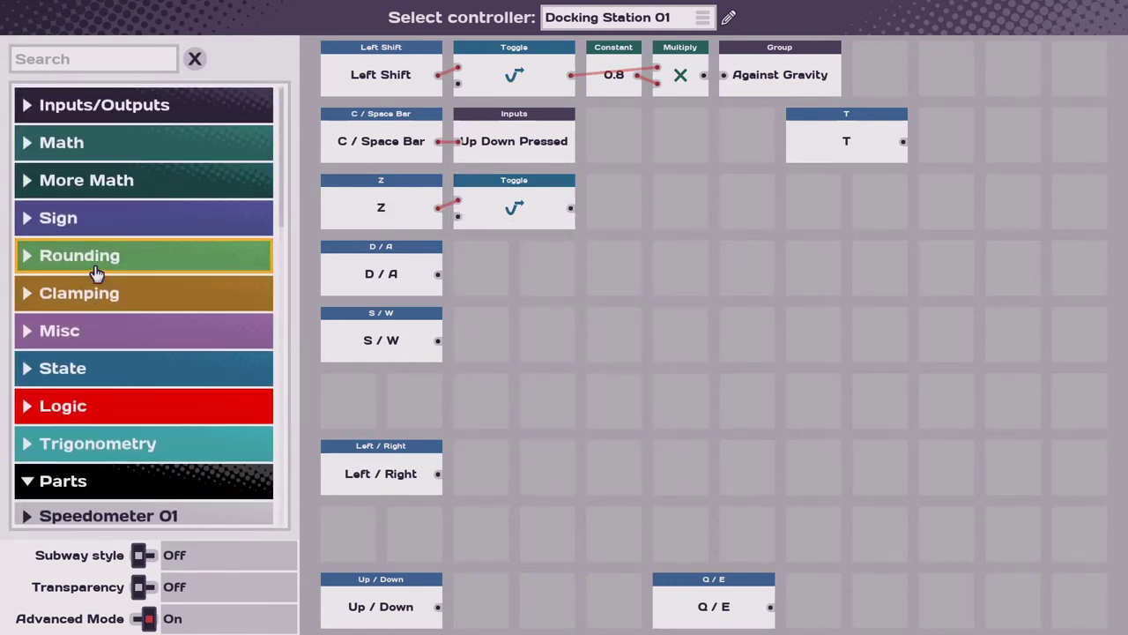
{"action": "left_click", "coordinate": [121, 107]}
{"action": "left_click_drag", "start_coordinate": [64, 191], "coordinate": [593, 208]}
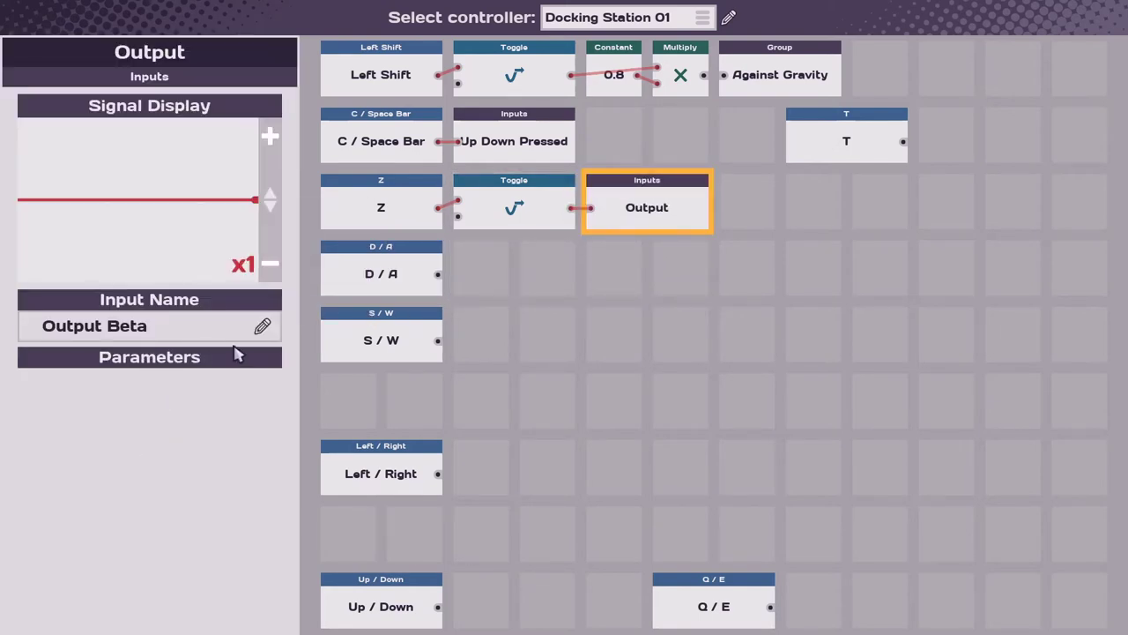
{"action": "left_click", "coordinate": [262, 326]}
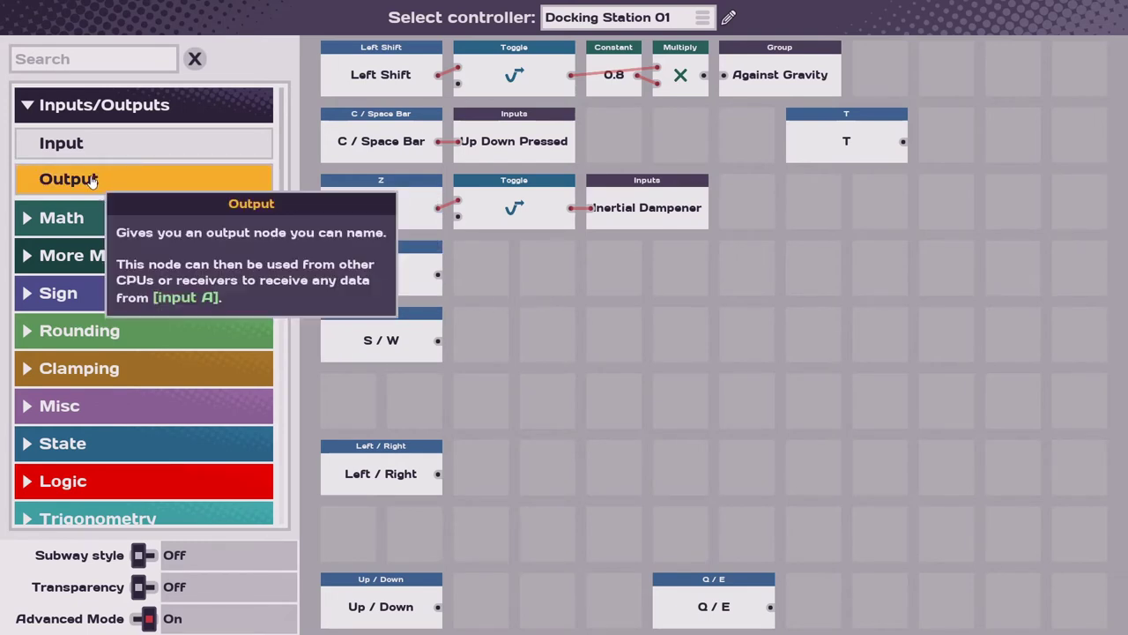
Connect the D / A and S / W inputs to new Output nodes named DA Pressed and SW Pressed
{"action": "left_click_drag", "start_coordinate": [94, 191], "coordinate": [463, 278]}
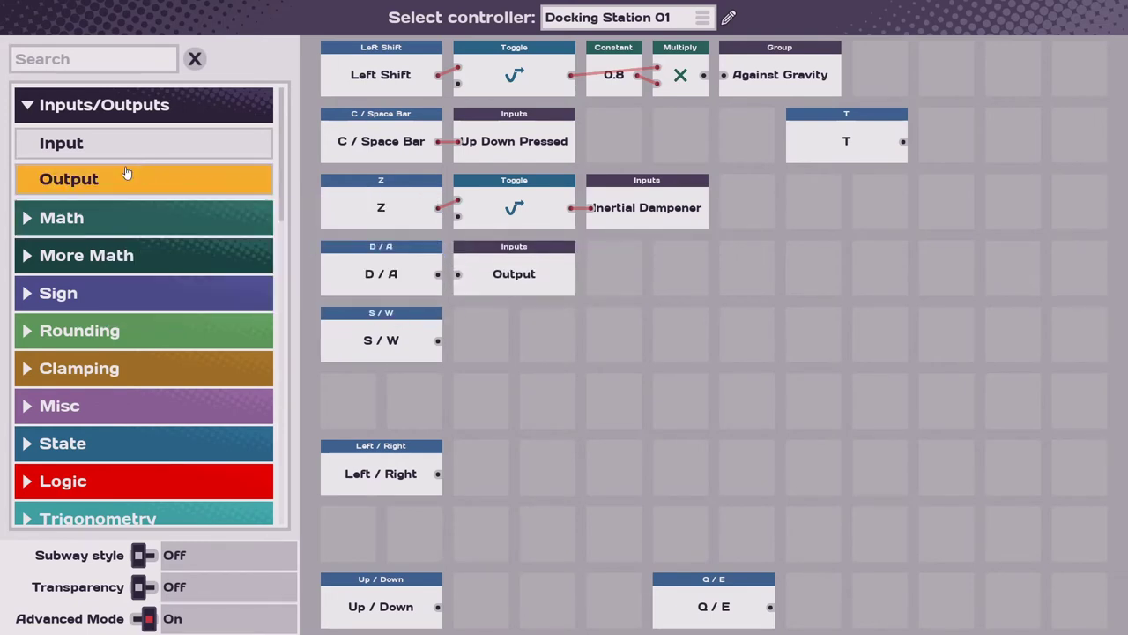
{"action": "left_click_drag", "start_coordinate": [144, 194], "coordinate": [469, 319]}
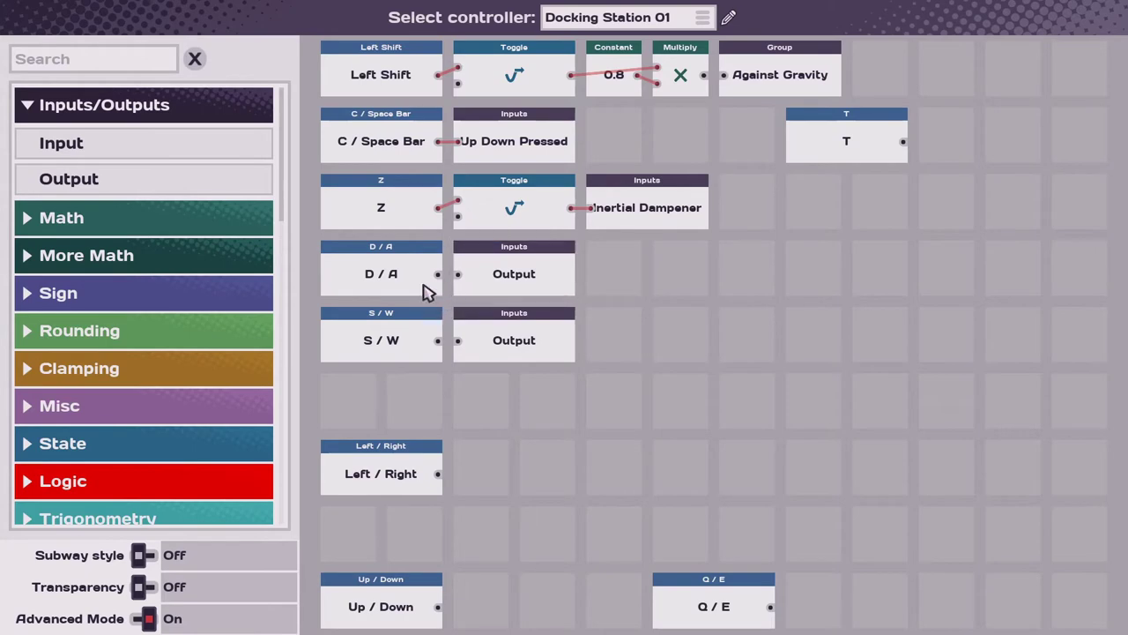
{"action": "left_click_drag", "start_coordinate": [439, 276], "coordinate": [463, 277]}
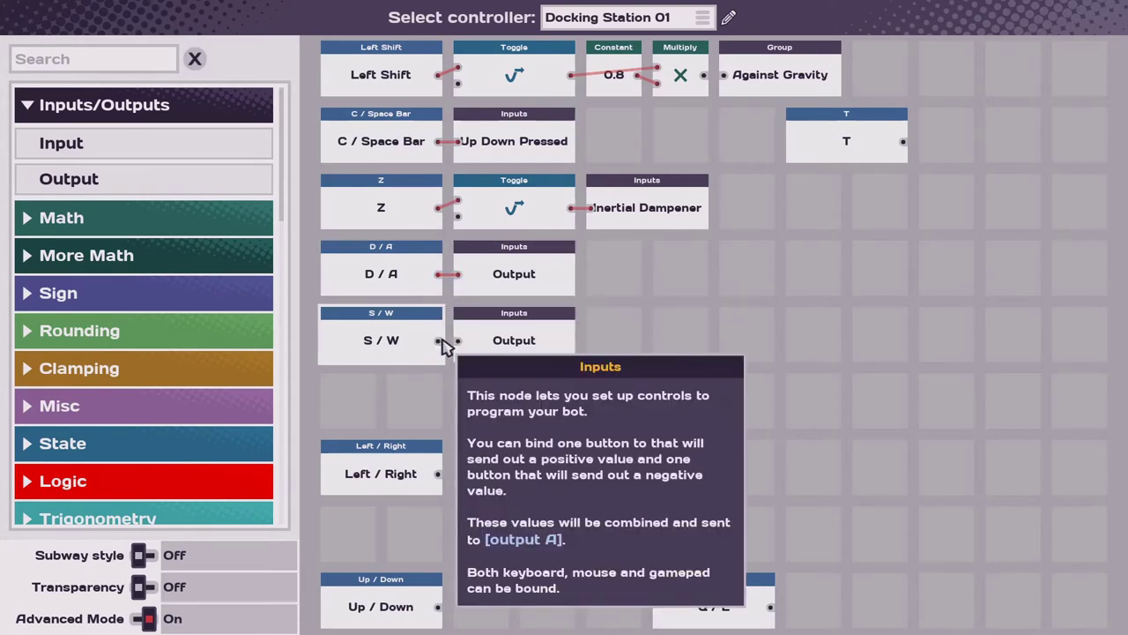
{"action": "left_click_drag", "start_coordinate": [440, 342], "coordinate": [465, 345]}
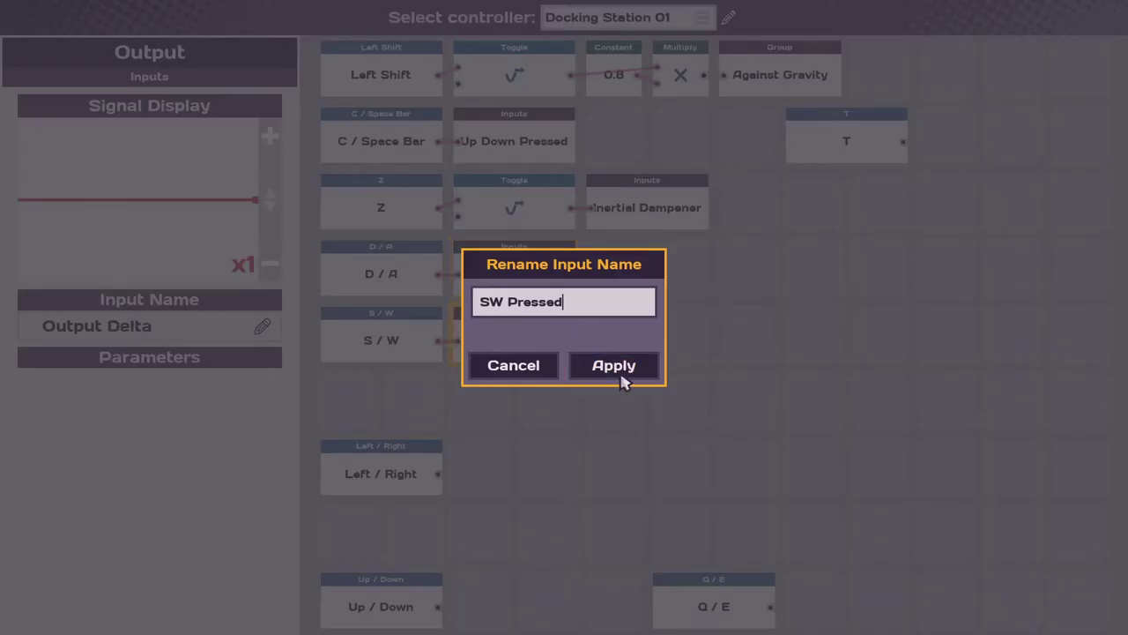
{"action": "left_click", "coordinate": [614, 365]}
Place the Forward/Back nodes of RCS Thrusters 01, 04, 05 and 06 in the lower part of the grid
{"action": "scroll", "coordinate": [119, 397], "scroll_direction": "down", "scroll_amount": 3}
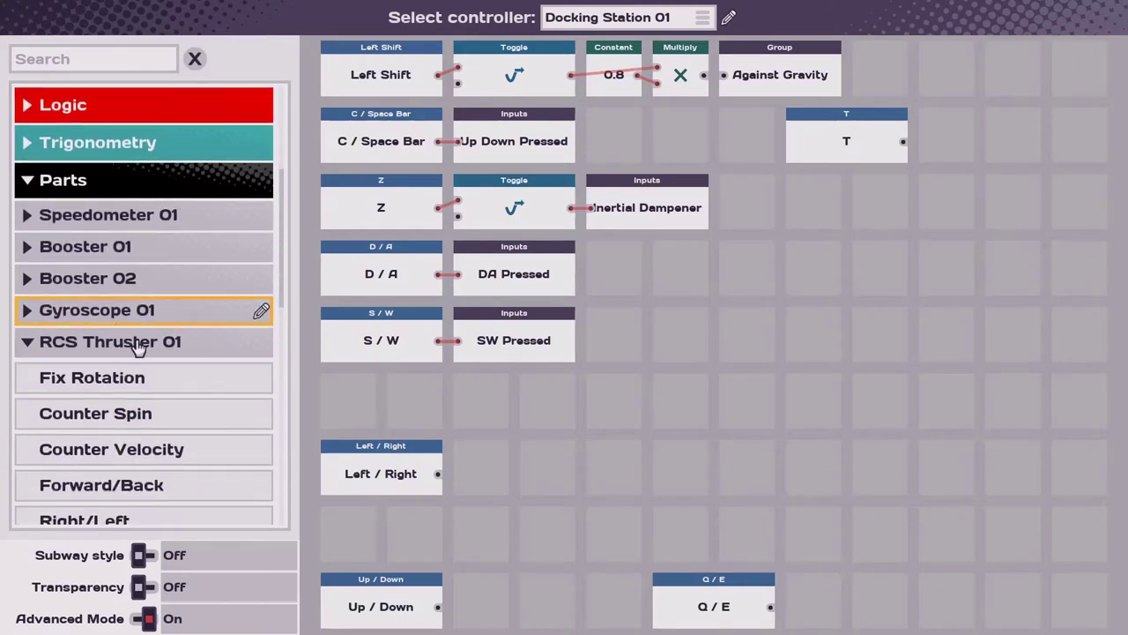
{"action": "scroll", "coordinate": [132, 353], "scroll_direction": "down", "scroll_amount": 4}
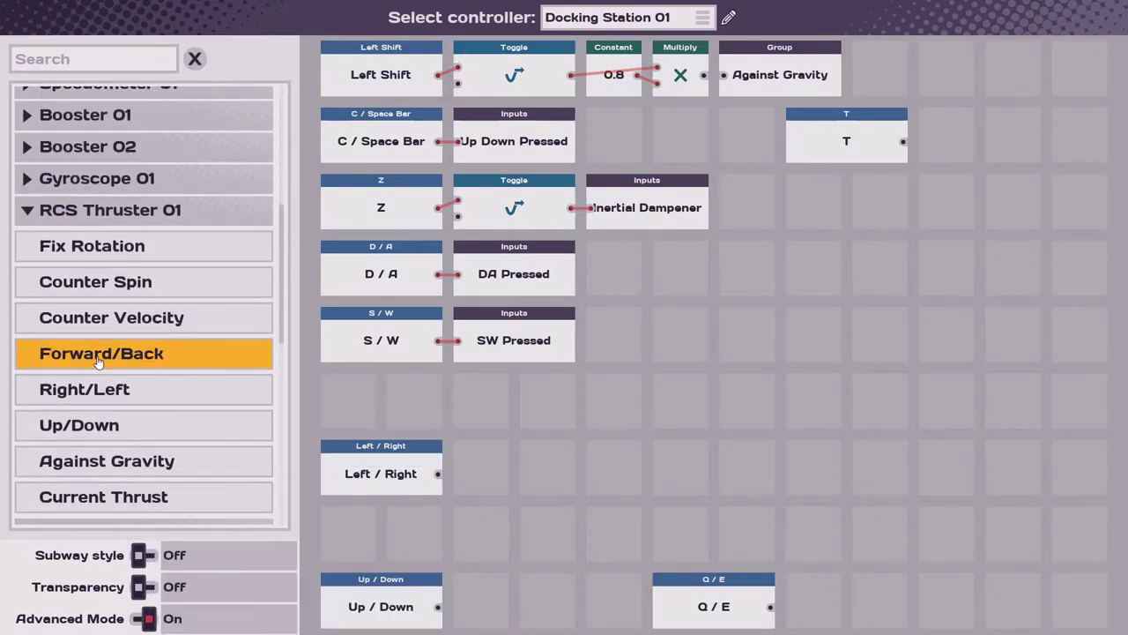
{"action": "left_click_drag", "start_coordinate": [100, 361], "coordinate": [703, 381]}
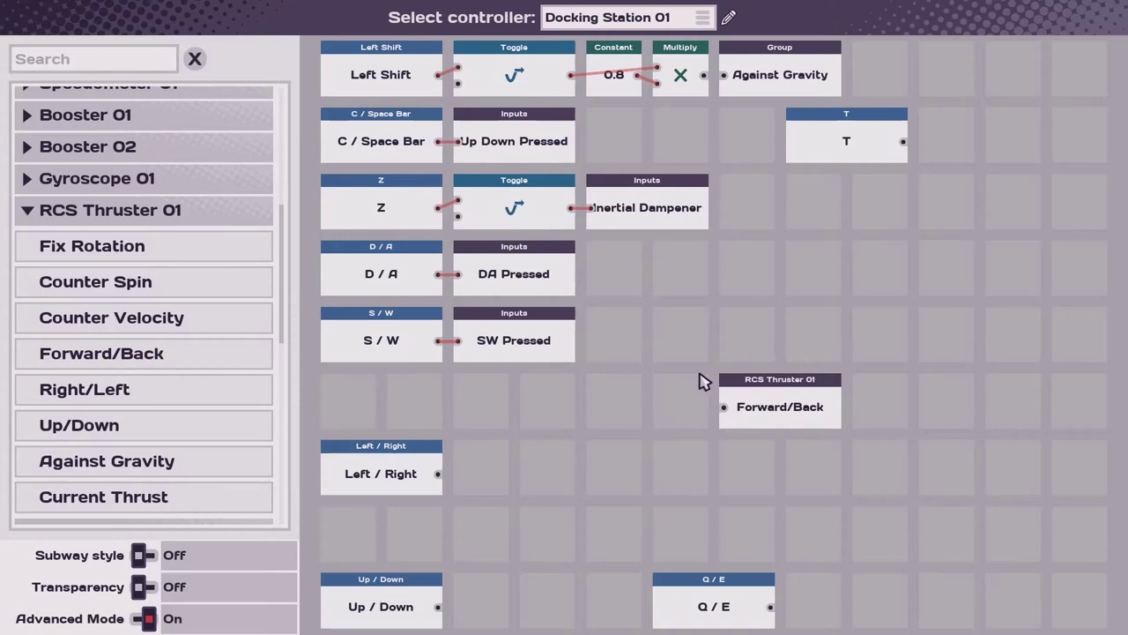
{"action": "scroll", "coordinate": [108, 368], "scroll_direction": "down", "scroll_amount": 5}
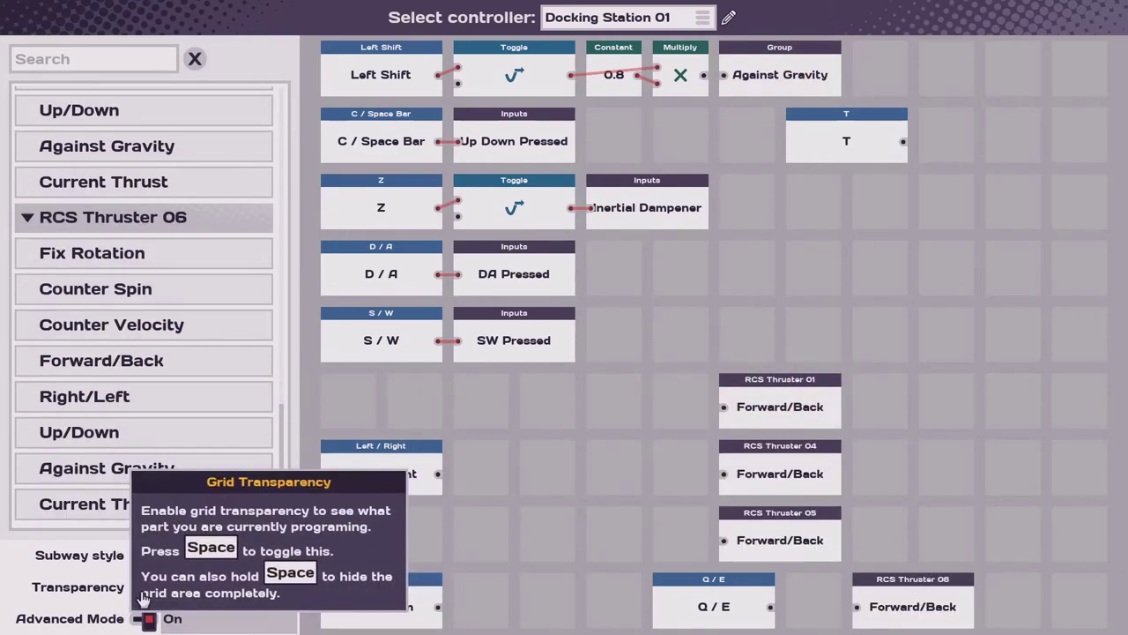
Turn on grid transparency and check which position on the bot each of the four RCS thrusters occupies
{"action": "left_click", "coordinate": [146, 586]}
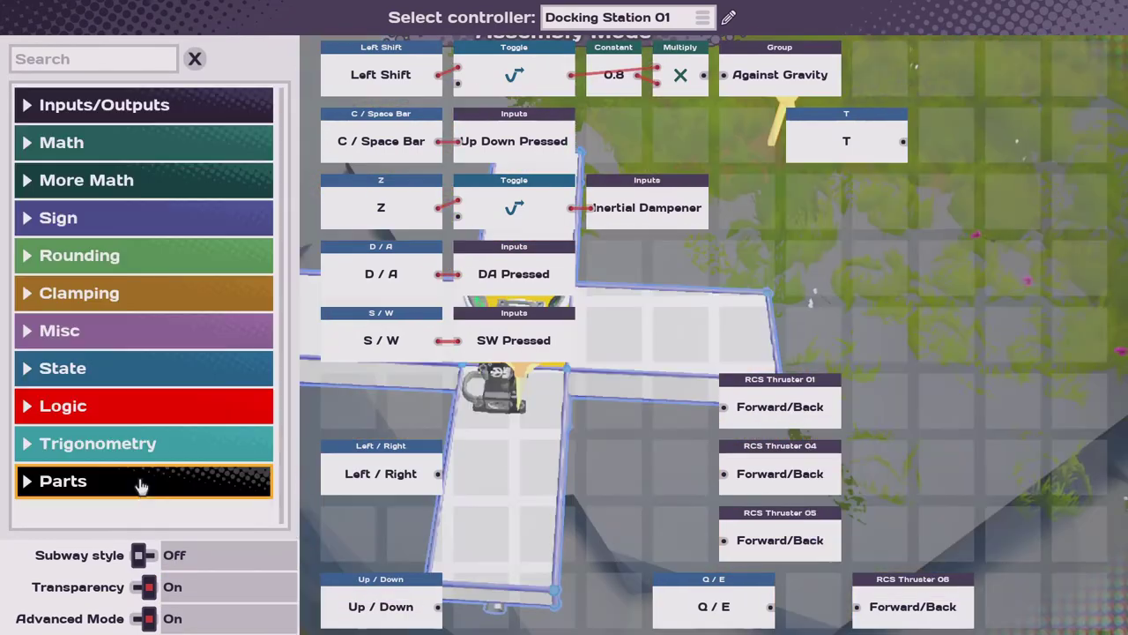
{"action": "left_click", "coordinate": [137, 482]}
{"action": "scroll", "coordinate": [151, 448], "scroll_direction": "down", "scroll_amount": 4}
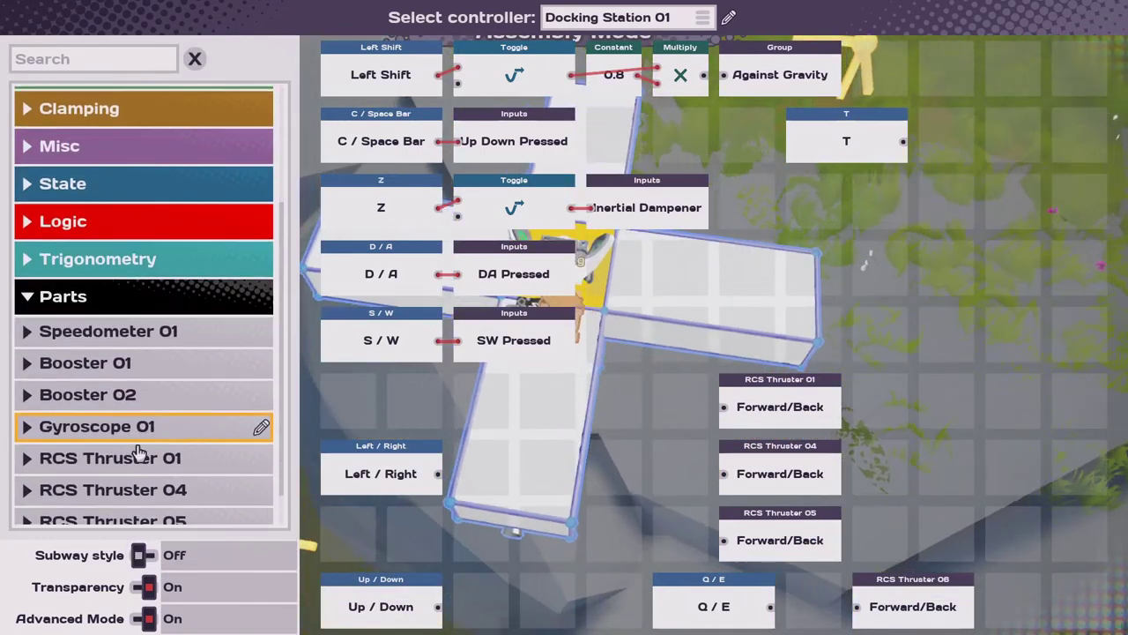
{"action": "scroll", "coordinate": [106, 467], "scroll_direction": "down", "scroll_amount": 1}
{"action": "mouse_move", "coordinate": [150, 427]}
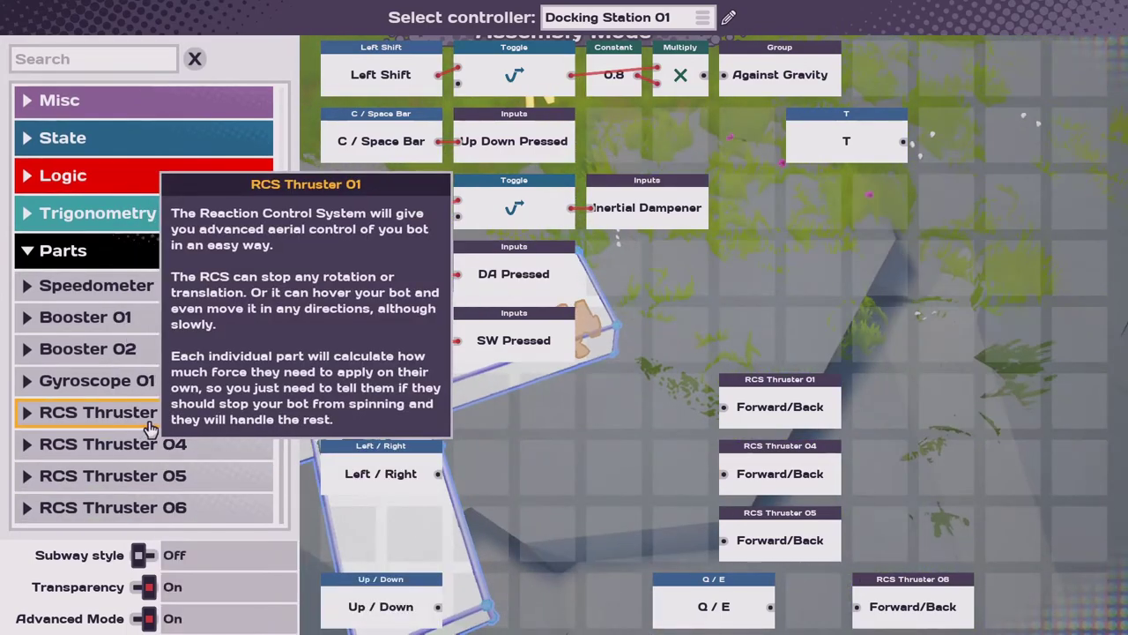
{"action": "mouse_move", "coordinate": [238, 438]}
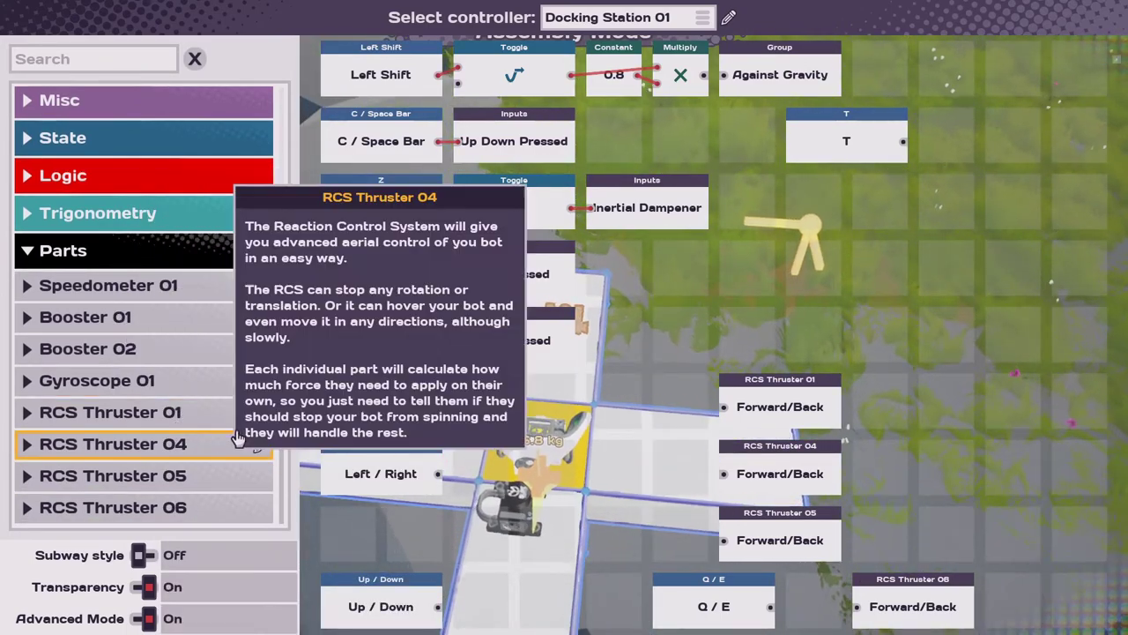
{"action": "mouse_move", "coordinate": [163, 483]}
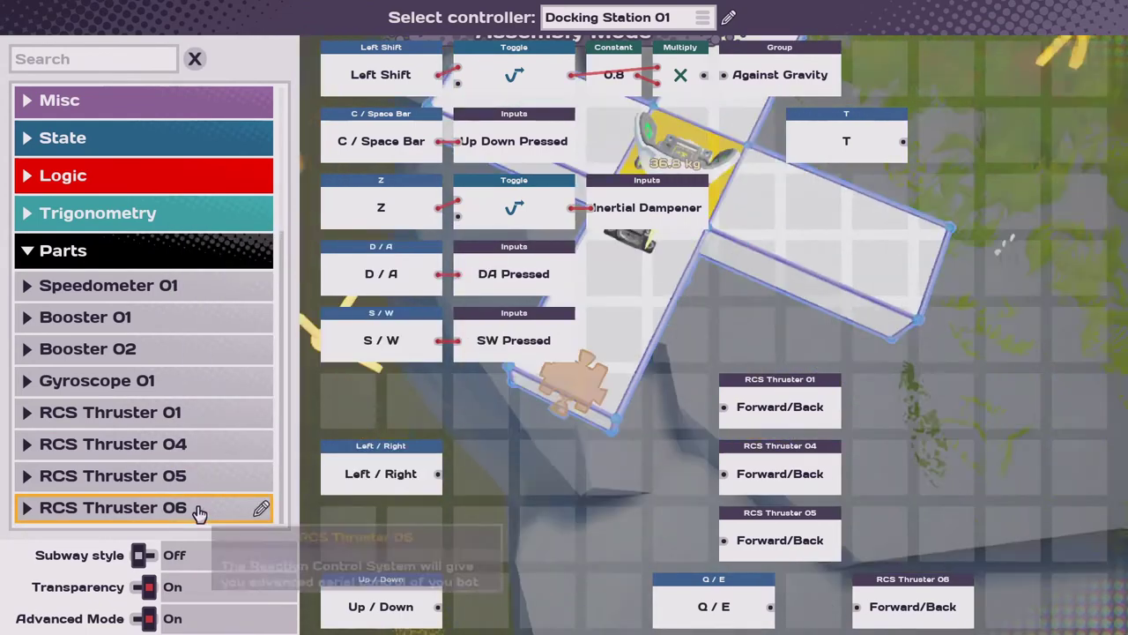
{"action": "mouse_move", "coordinate": [198, 513]}
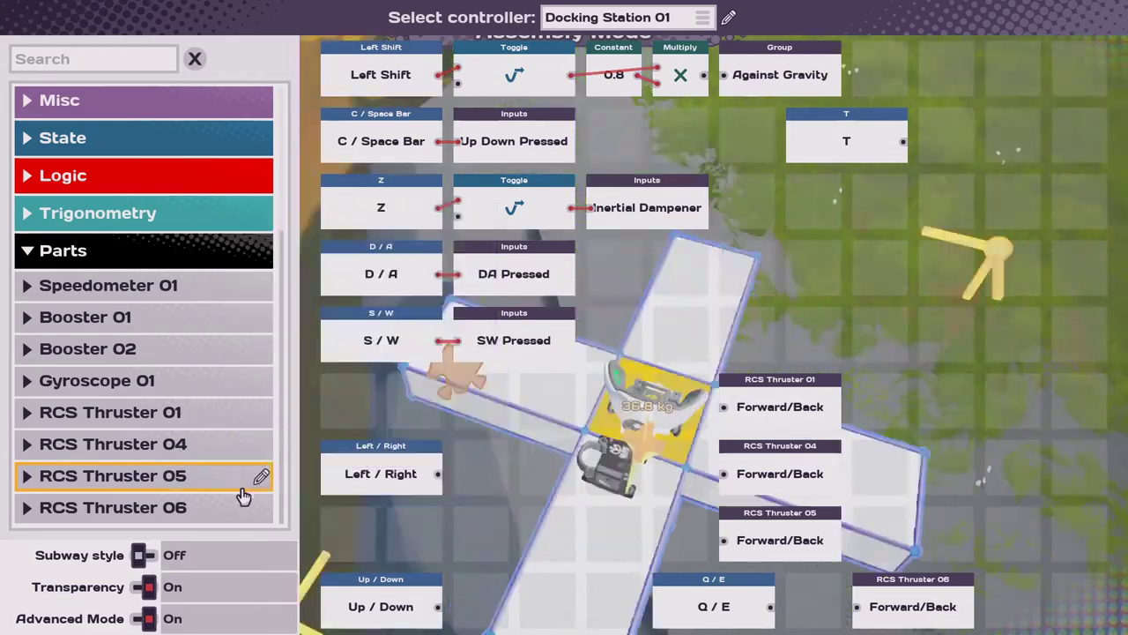
Rename RCS Thrusters 01, 04, 05 and 06 as Right RCS, Front RCS, Left RCS and Read RCs, and turn off grid transparency
{"action": "left_click", "coordinate": [261, 412]}
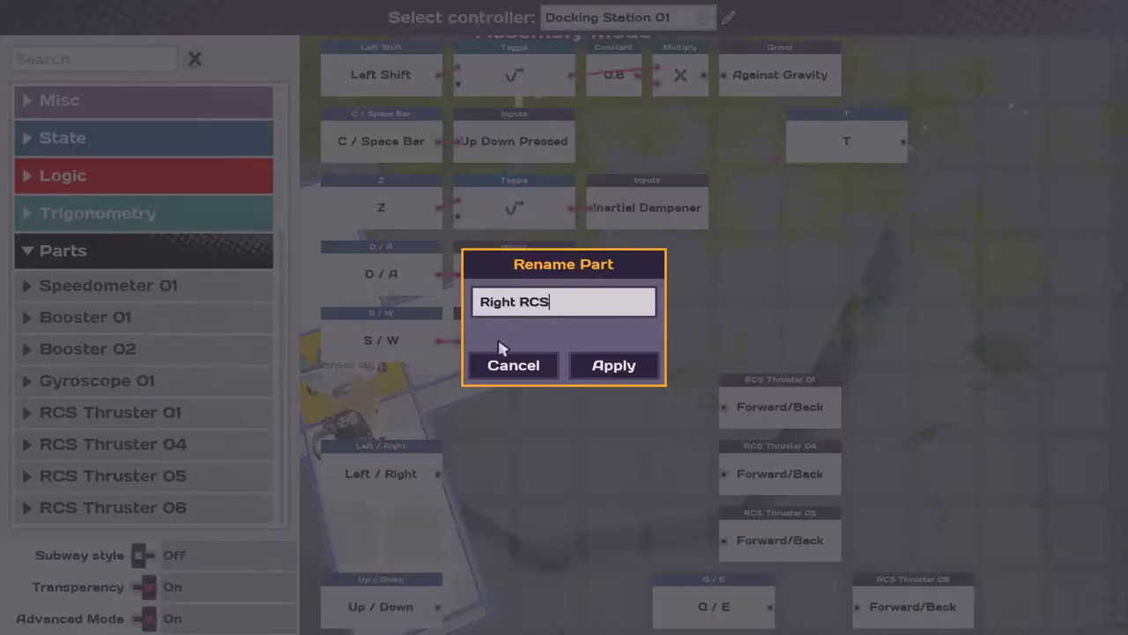
{"action": "left_click", "coordinate": [606, 368]}
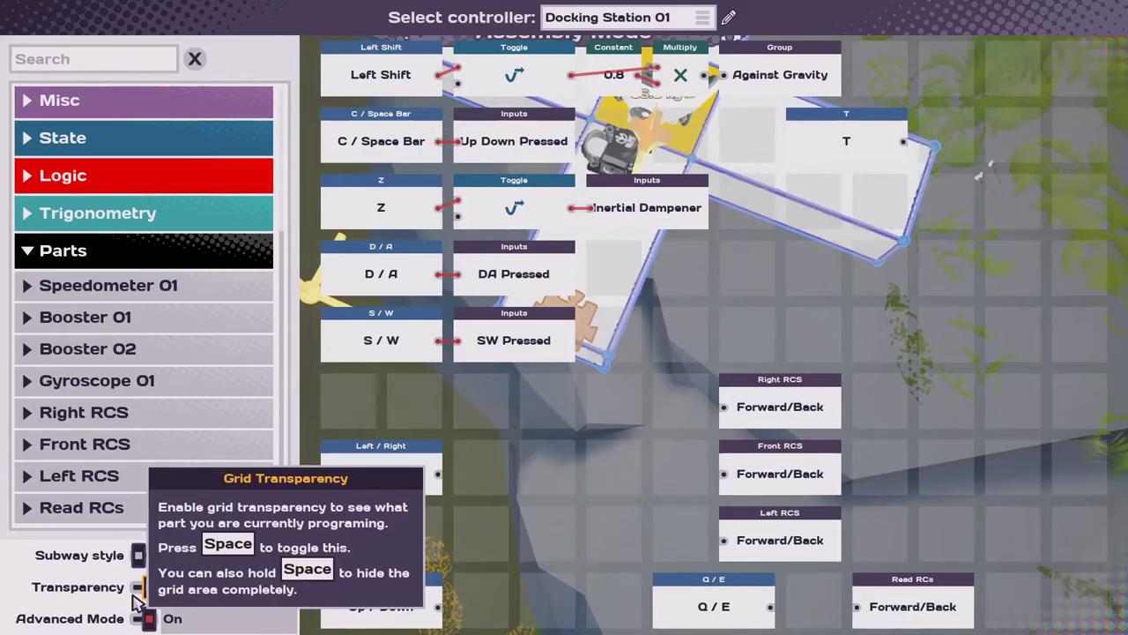
{"action": "left_click", "coordinate": [171, 591]}
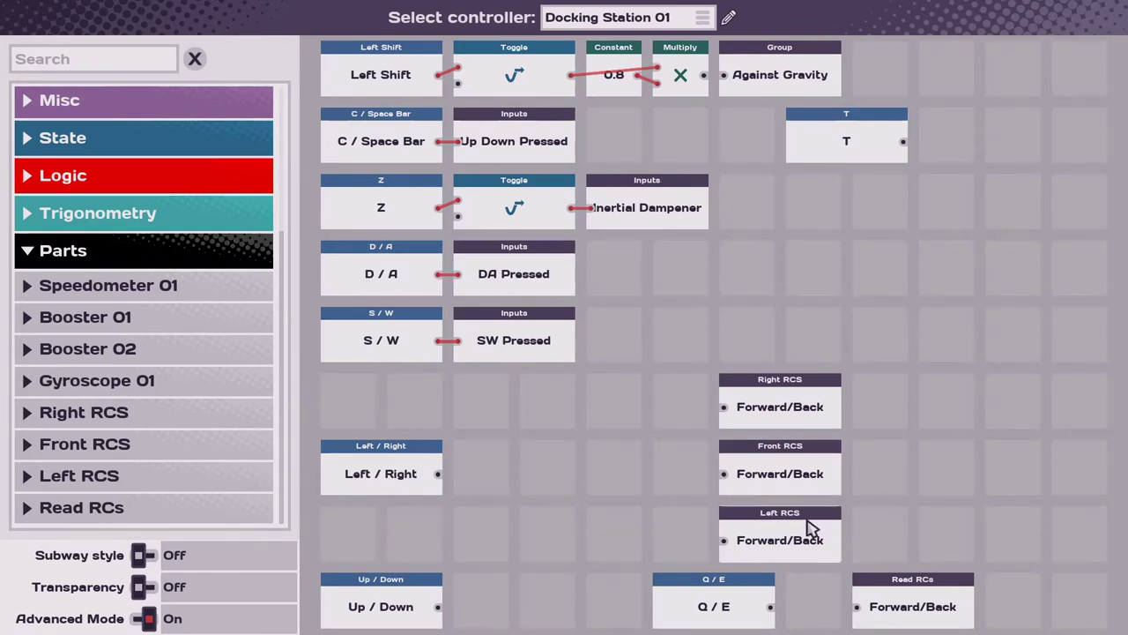
Group the Front RCS and Read RCs Forward/Back nodes in one block directly above the Right RCS and Left RCS nodes
{"action": "left_click_drag", "start_coordinate": [796, 403], "coordinate": [911, 479]}
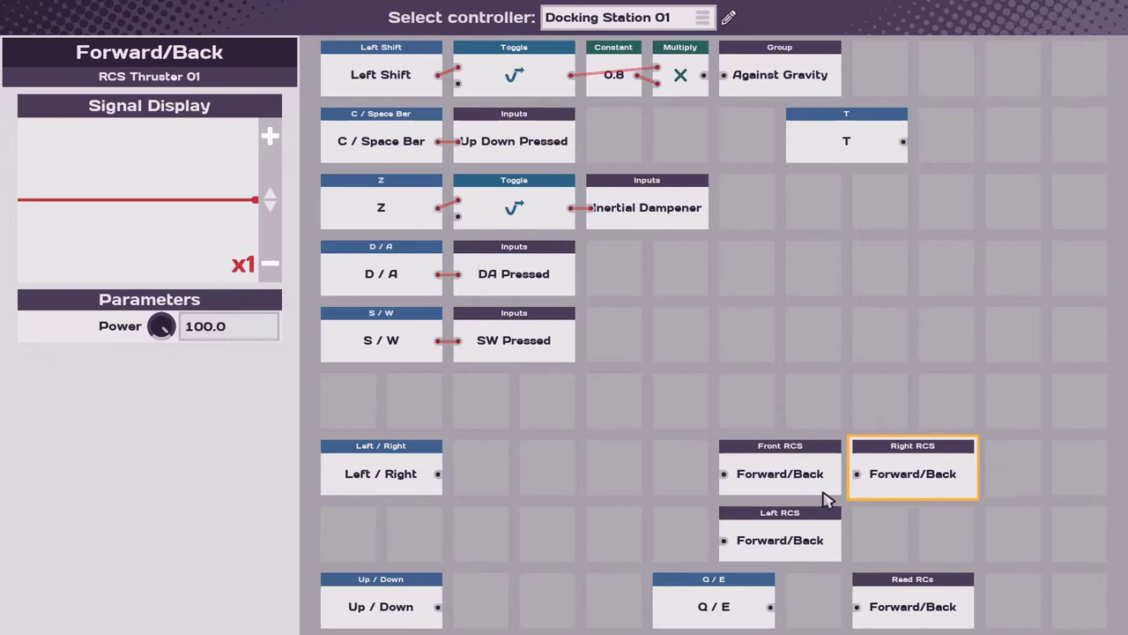
{"action": "left_click", "coordinate": [768, 438]}
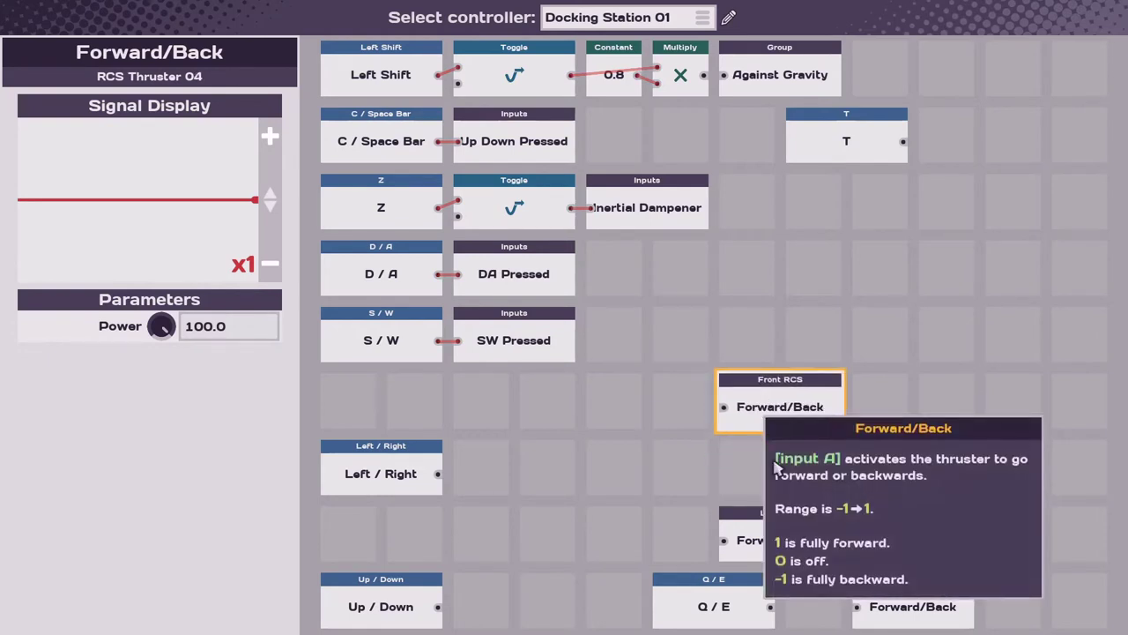
{"action": "left_click_drag", "start_coordinate": [949, 604], "coordinate": [789, 405]}
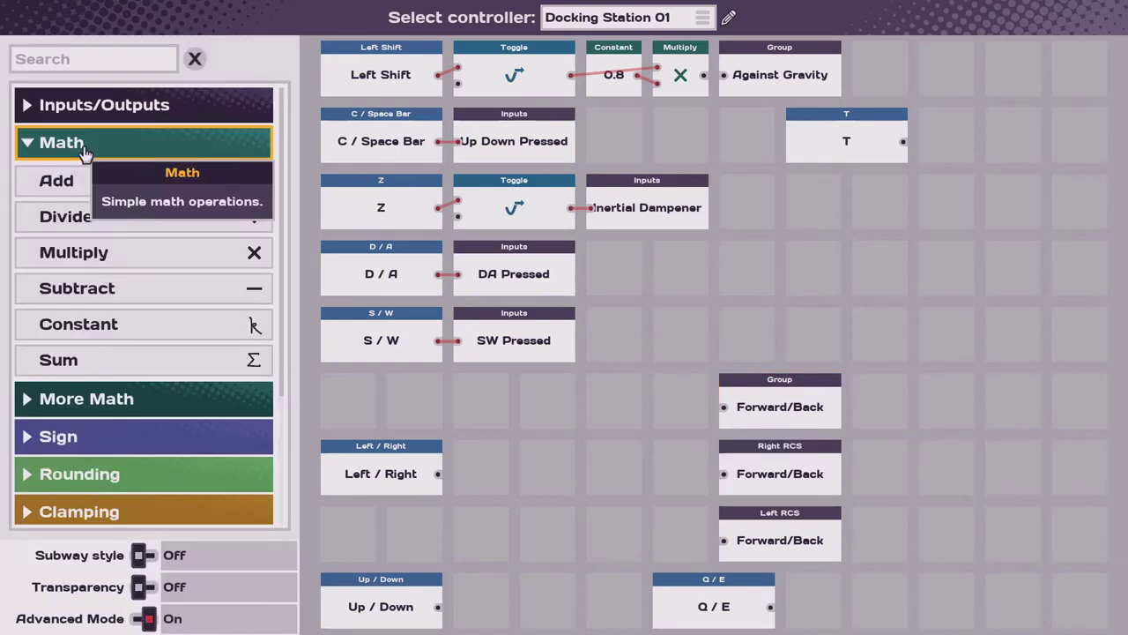
Feed the Left / Right input into a new Multiply node together with a Constant node set to 0.6
{"action": "left_click_drag", "start_coordinate": [93, 250], "coordinate": [520, 454]}
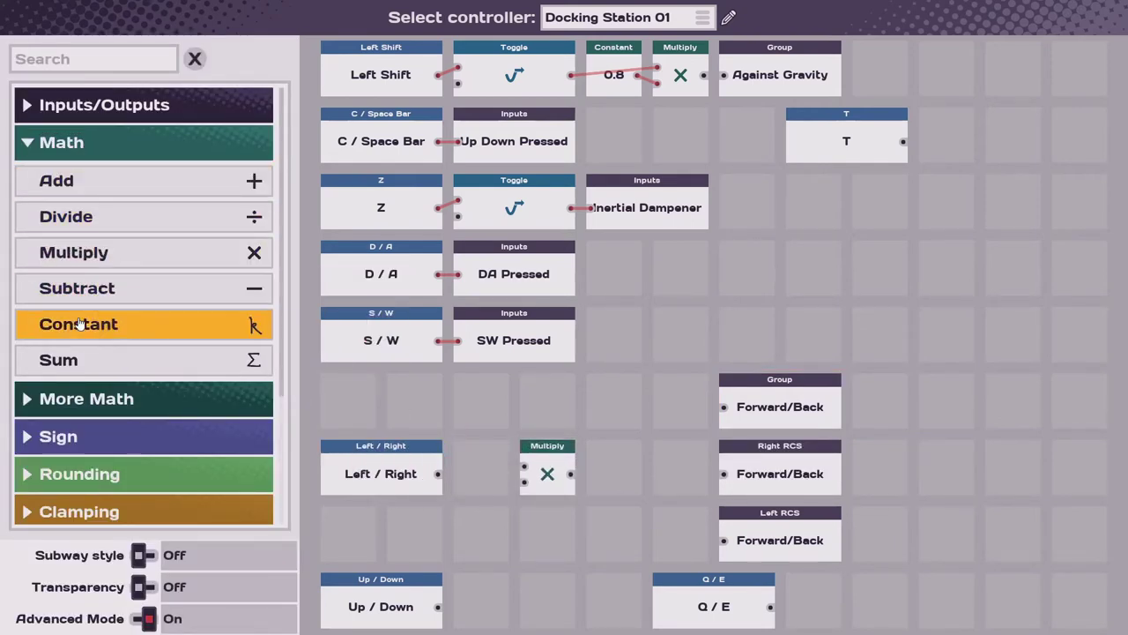
{"action": "left_click_drag", "start_coordinate": [88, 324], "coordinate": [476, 458]}
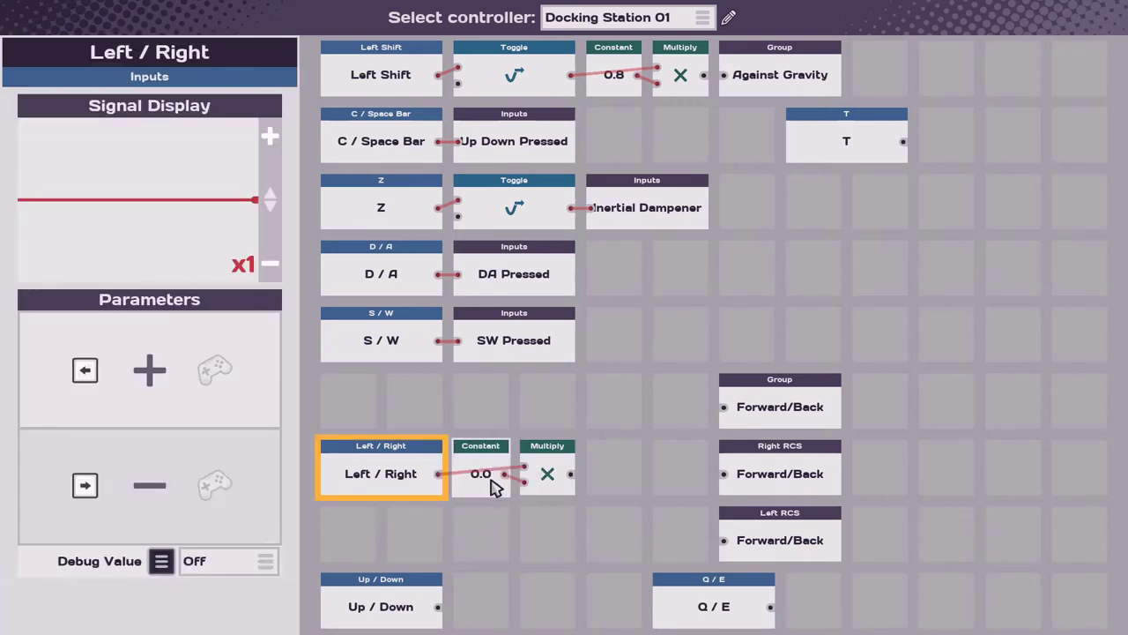
{"action": "left_click", "coordinate": [492, 485]}
{"action": "key", "text": "BackSpace"}
{"action": "type", "text": "6"}
{"action": "key", "text": "Return"}
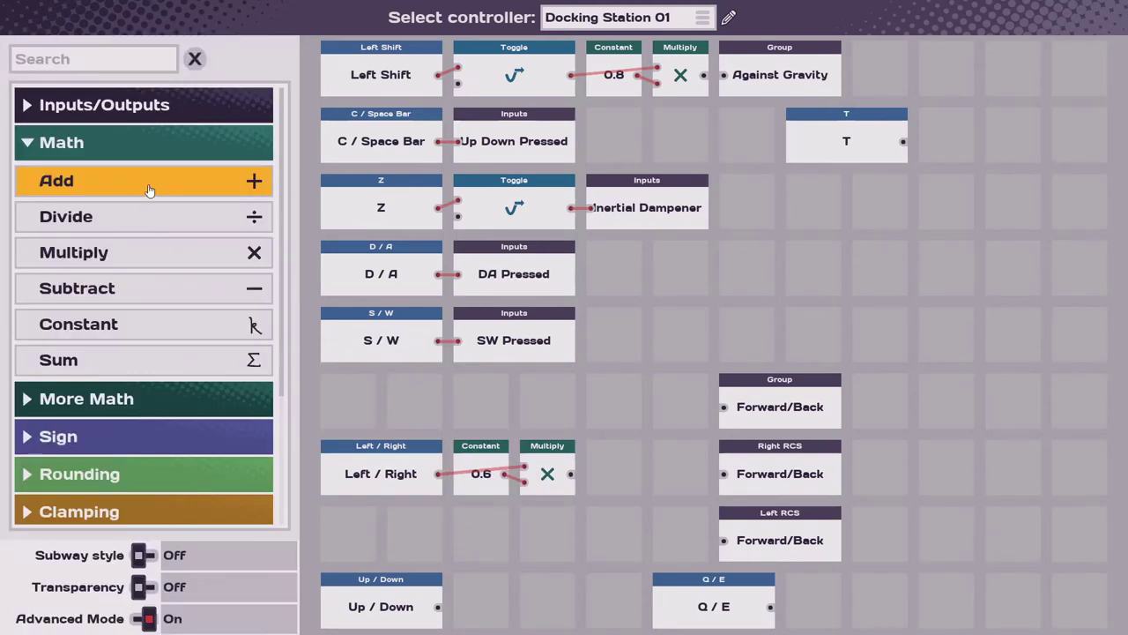
Place Add nodes before the Right and Left RCS nodes plus one ahead of the group, and shift the thruster blocks two columns right
{"action": "left_click_drag", "start_coordinate": [150, 190], "coordinate": [654, 448]}
{"action": "left_click_drag", "start_coordinate": [164, 188], "coordinate": [654, 507]}
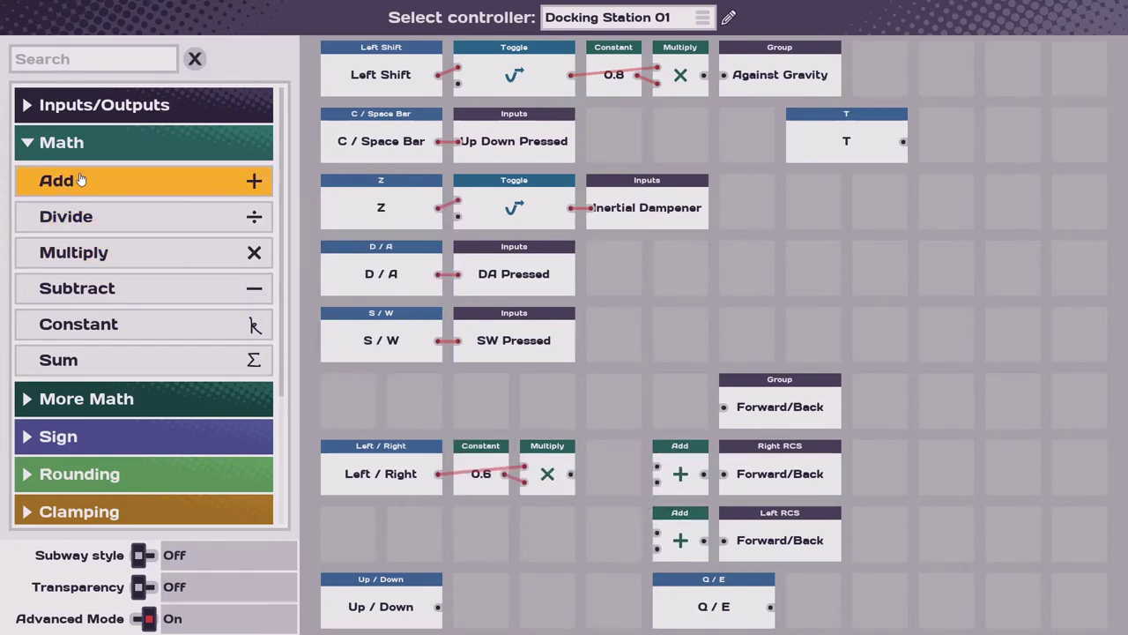
{"action": "left_click_drag", "start_coordinate": [80, 180], "coordinate": [614, 402]}
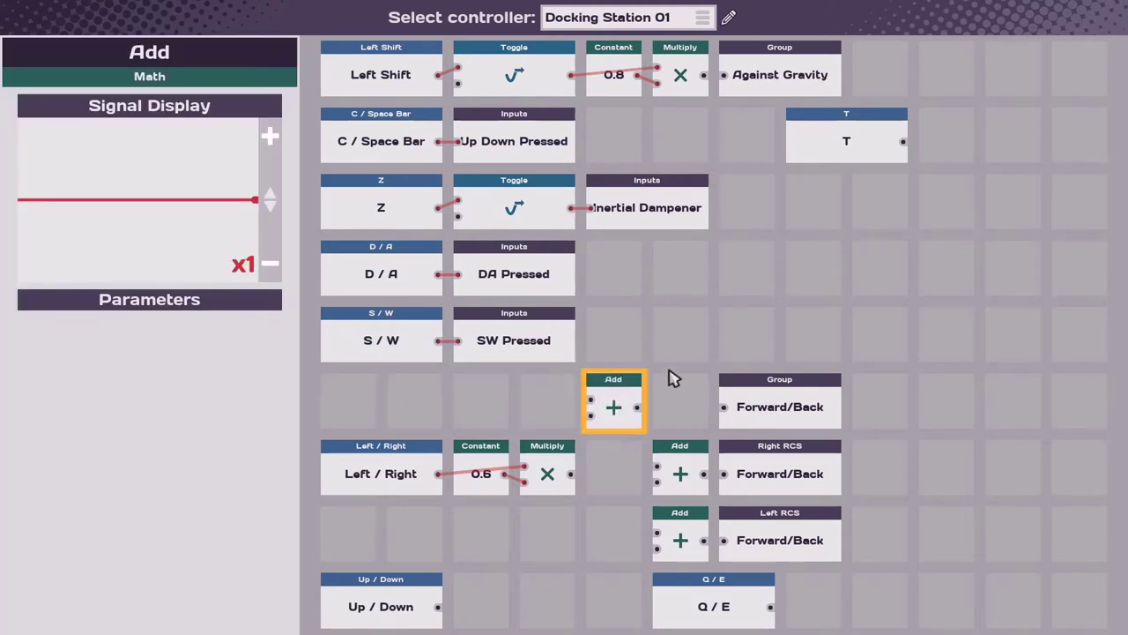
{"action": "left_click_drag", "start_coordinate": [670, 363], "coordinate": [839, 541]}
{"action": "left_click", "coordinate": [473, 414]}
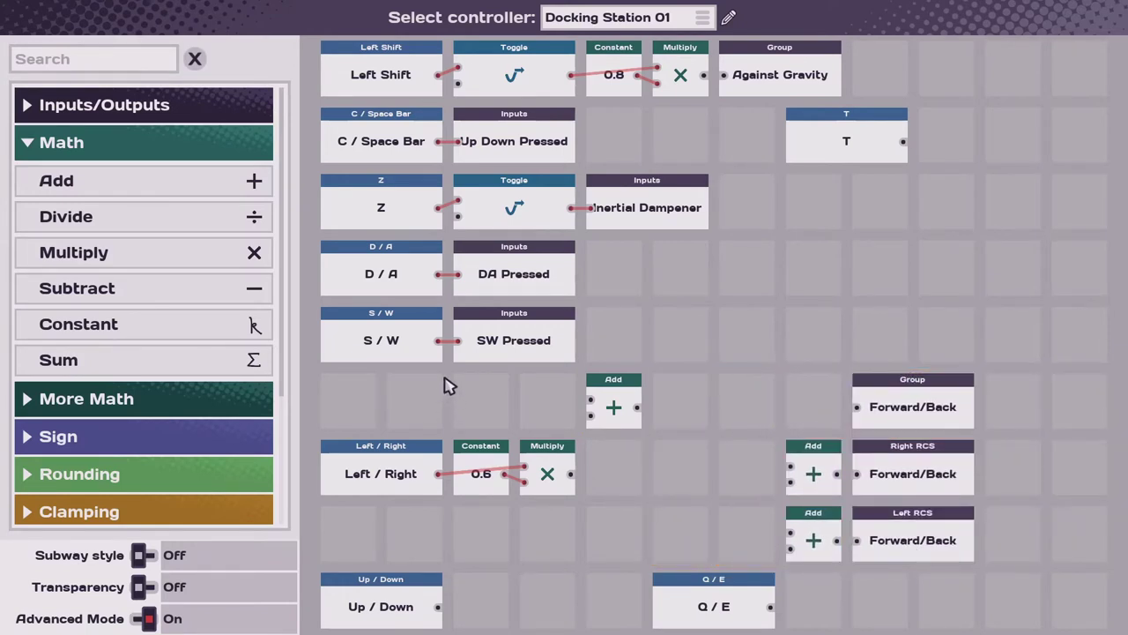
Wire S / W through the upper Add node to the grouped Forward/Back node and the Right and Left RCS Add nodes
{"action": "left_click_drag", "start_coordinate": [443, 346], "coordinate": [575, 401]}
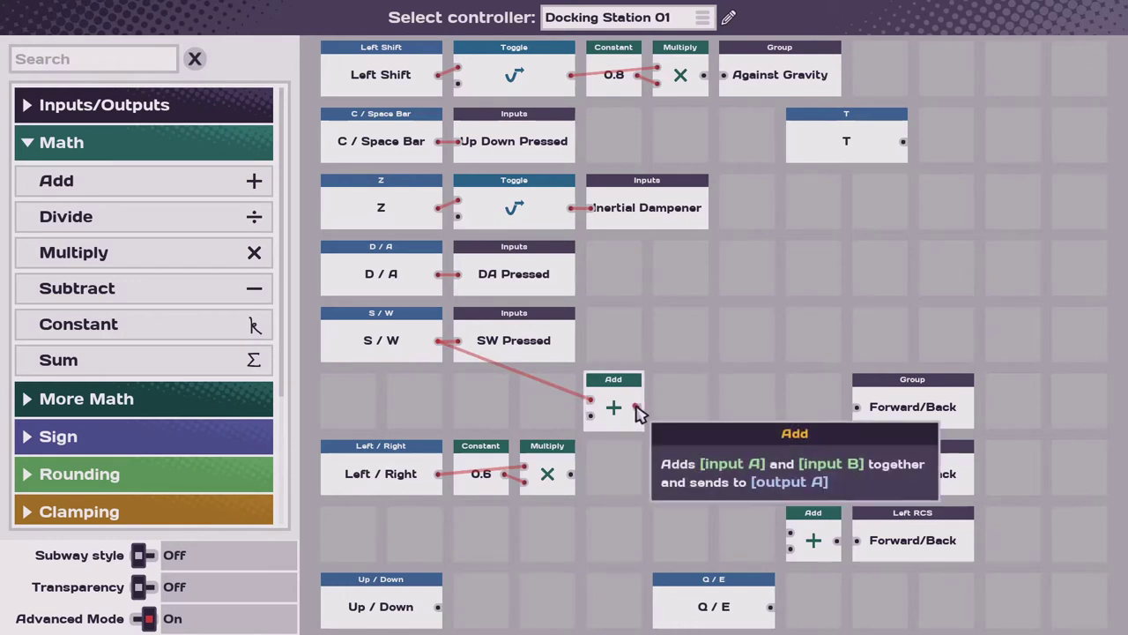
{"action": "left_click_drag", "start_coordinate": [638, 410], "coordinate": [787, 410]}
{"action": "left_click_drag", "start_coordinate": [861, 422], "coordinate": [860, 422]}
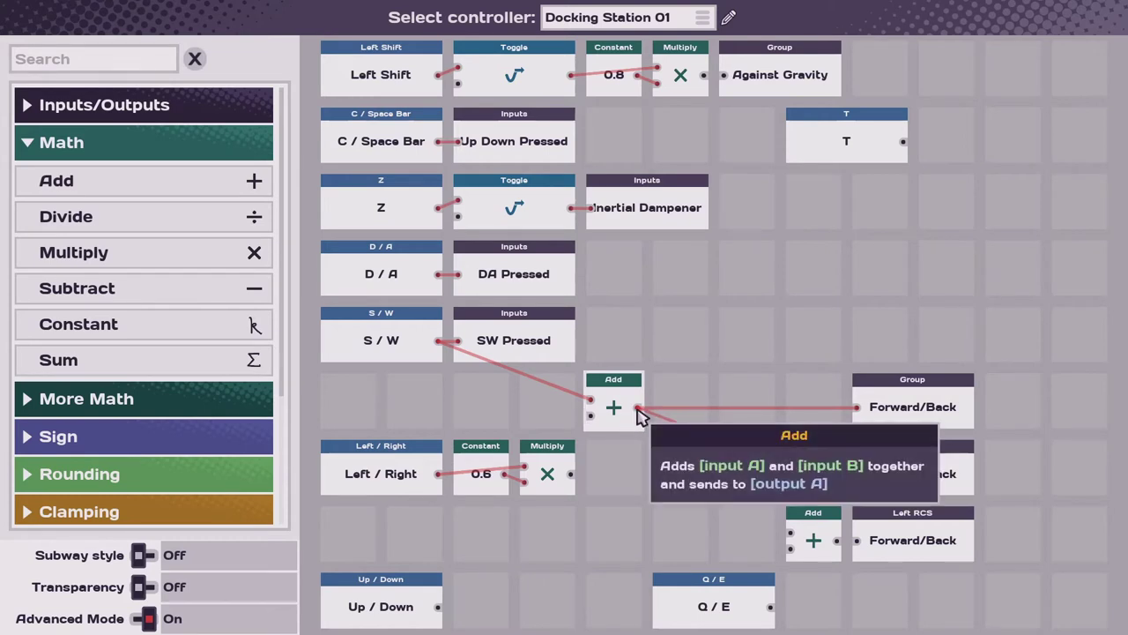
{"action": "left_click_drag", "start_coordinate": [636, 410], "coordinate": [770, 522]}
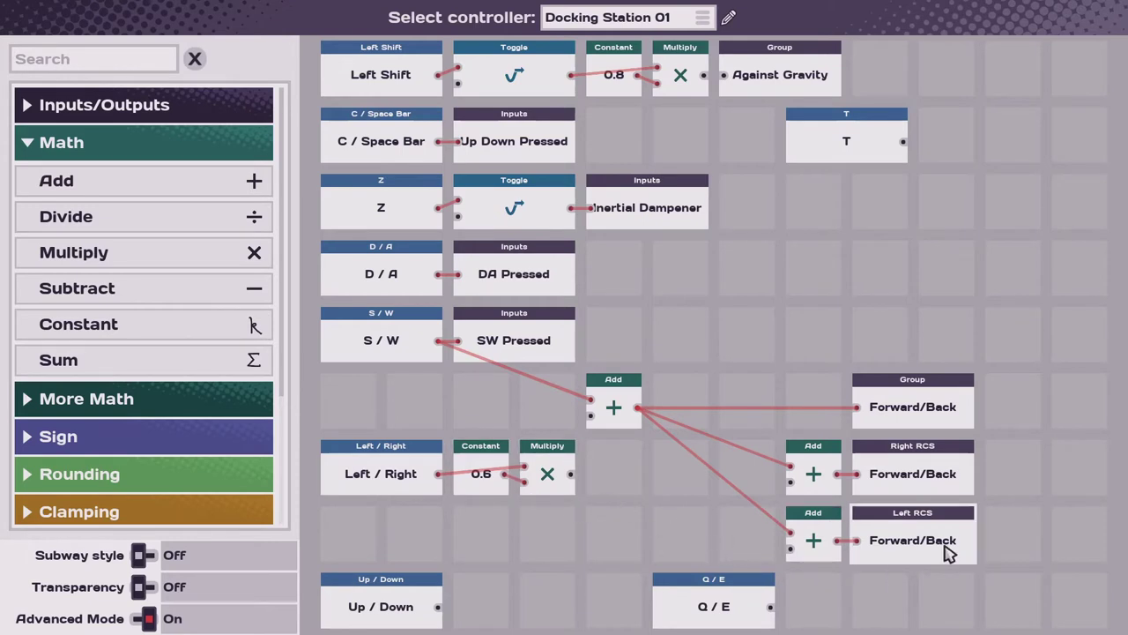
Wire the Left / Right Multiply output directly into the Left RCS Add node and through a new Negate node into the Right RCS one
{"action": "left_click_drag", "start_coordinate": [571, 474], "coordinate": [811, 551]}
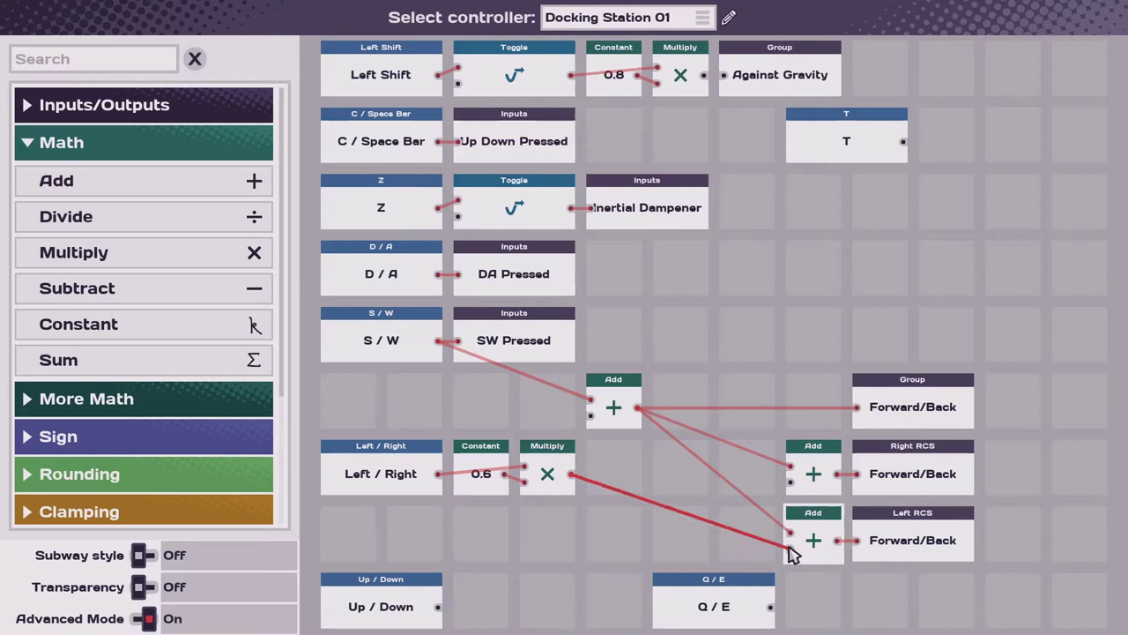
{"action": "left_click", "coordinate": [58, 436]}
{"action": "scroll", "coordinate": [132, 334], "scroll_direction": "down", "scroll_amount": 3}
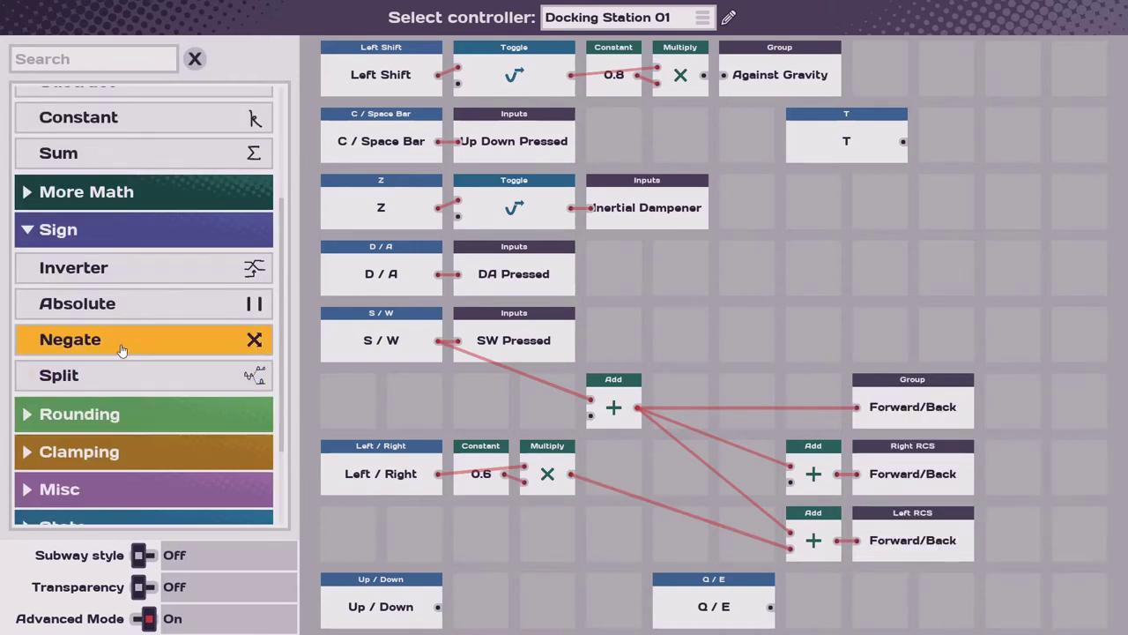
{"action": "left_click_drag", "start_coordinate": [126, 352], "coordinate": [594, 483]}
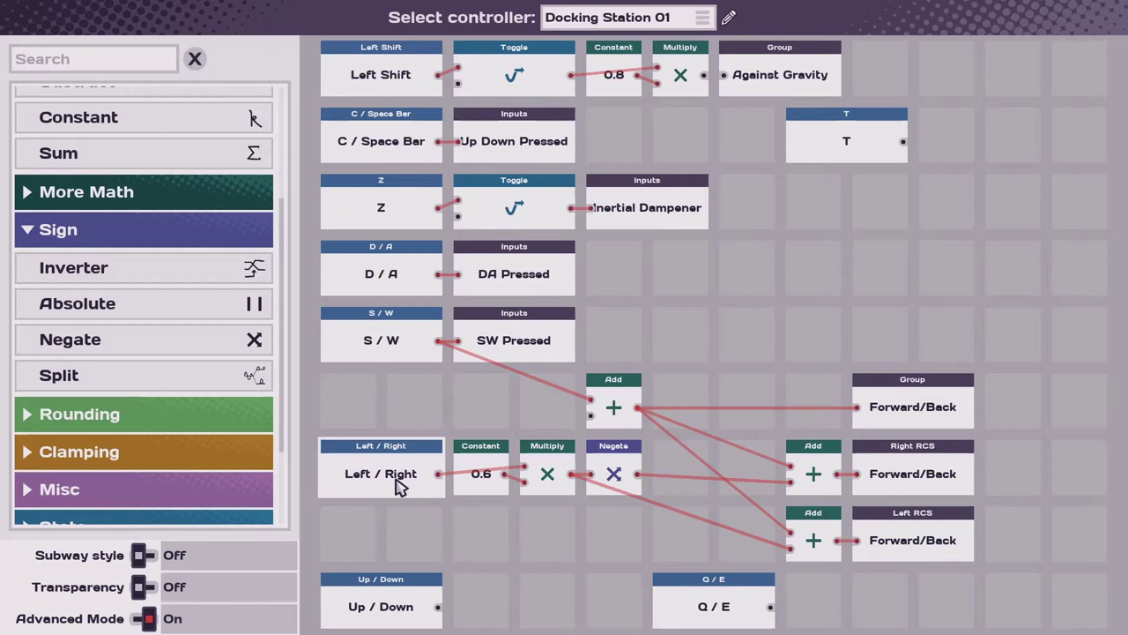
Route the Left / Right input through new Absolute and Not nodes in the row below it
{"action": "mouse_move", "coordinate": [398, 488]}
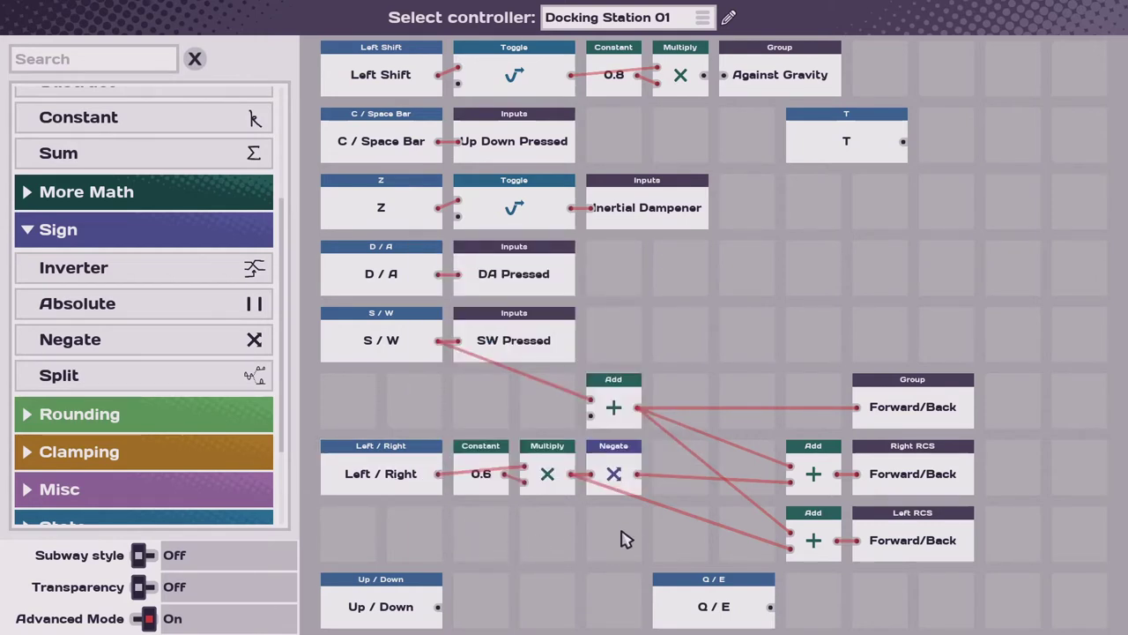
{"action": "left_click_drag", "start_coordinate": [141, 304], "coordinate": [457, 501]}
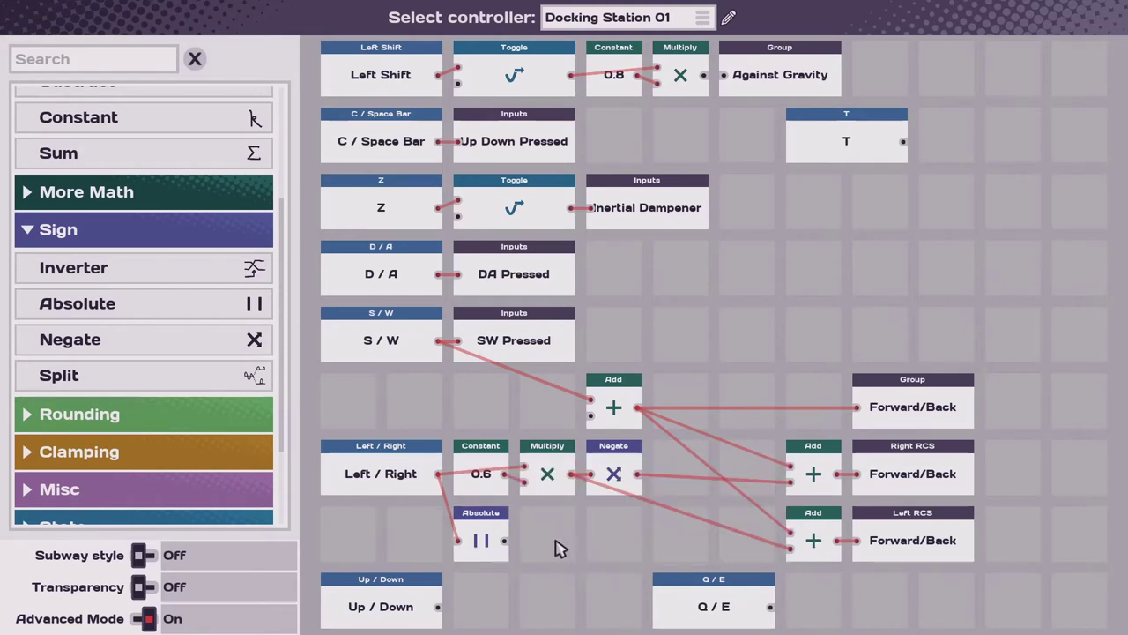
{"action": "scroll", "coordinate": [141, 396], "scroll_direction": "down", "scroll_amount": 5}
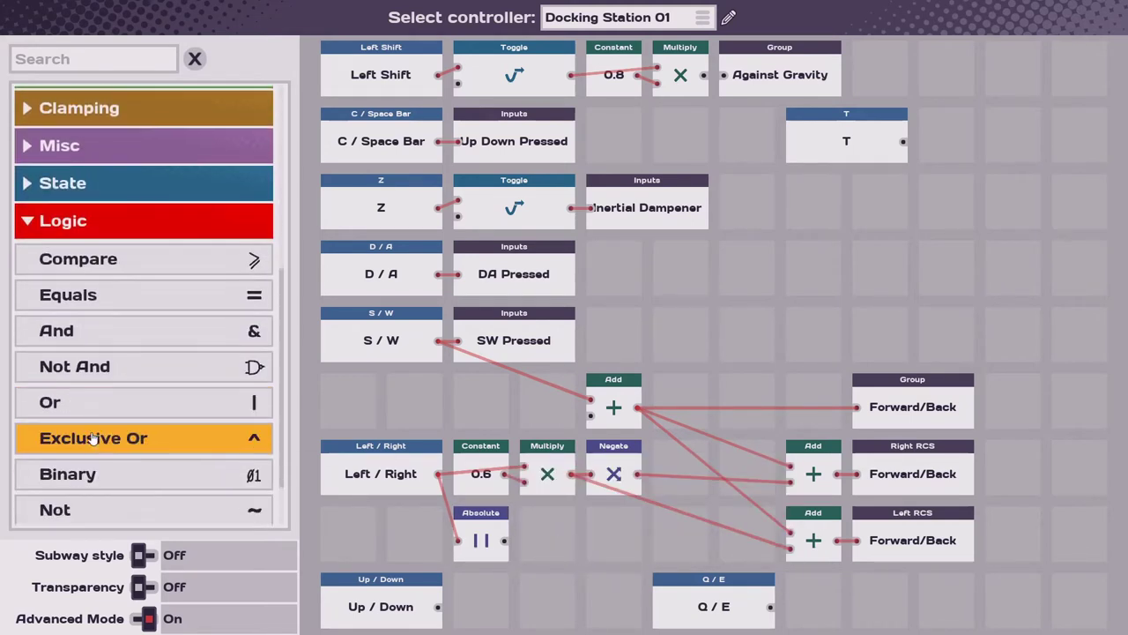
{"action": "left_click_drag", "start_coordinate": [107, 506], "coordinate": [547, 539]}
Place the RCS thrusters' Counter Spin nodes as one group after the Not node and connect the Not output to it
{"action": "left_click", "coordinate": [66, 503]}
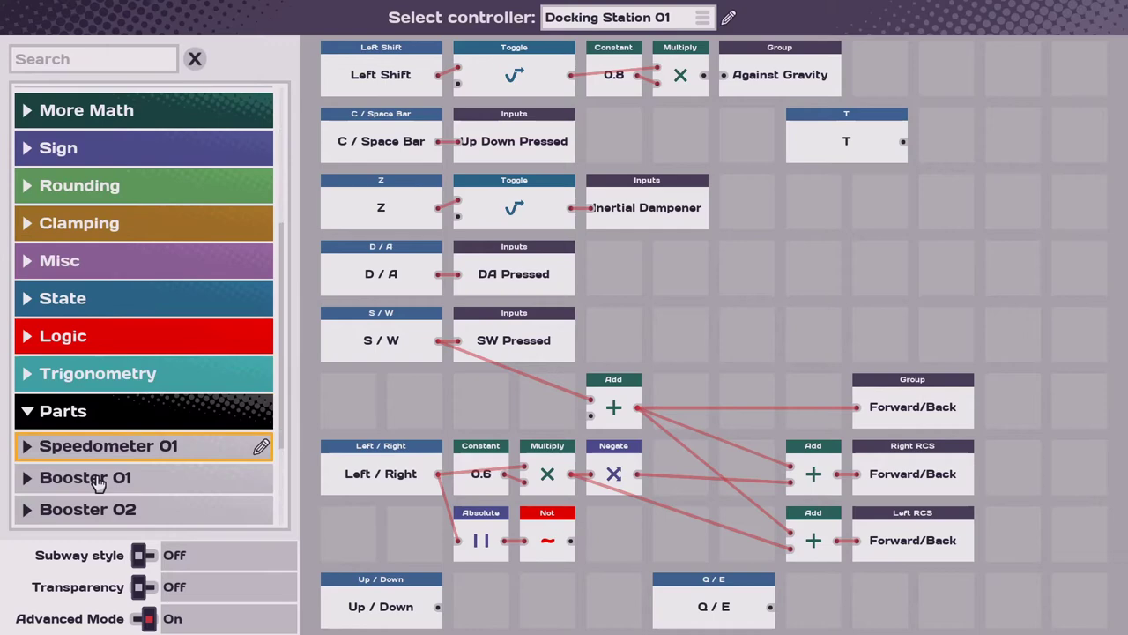
{"action": "scroll", "coordinate": [100, 494], "scroll_direction": "down", "scroll_amount": 4}
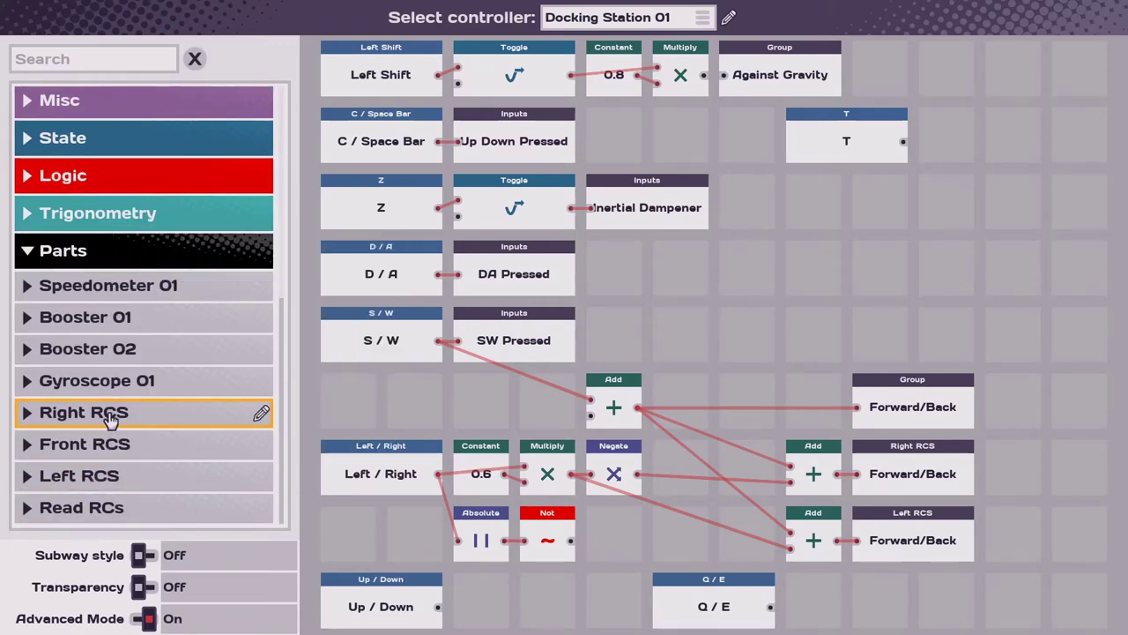
{"action": "left_click", "coordinate": [112, 414]}
{"action": "scroll", "coordinate": [123, 370], "scroll_direction": "down", "scroll_amount": 5}
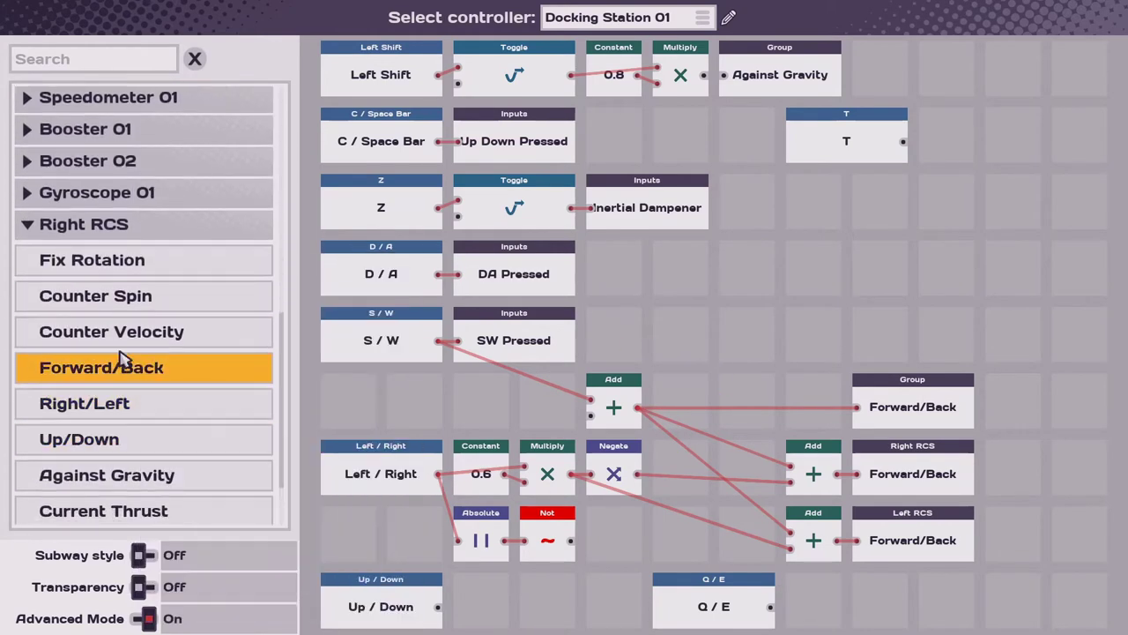
{"action": "scroll", "coordinate": [181, 423], "scroll_direction": "down", "scroll_amount": 2}
{"action": "left_click_drag", "start_coordinate": [92, 222], "coordinate": [647, 540]}
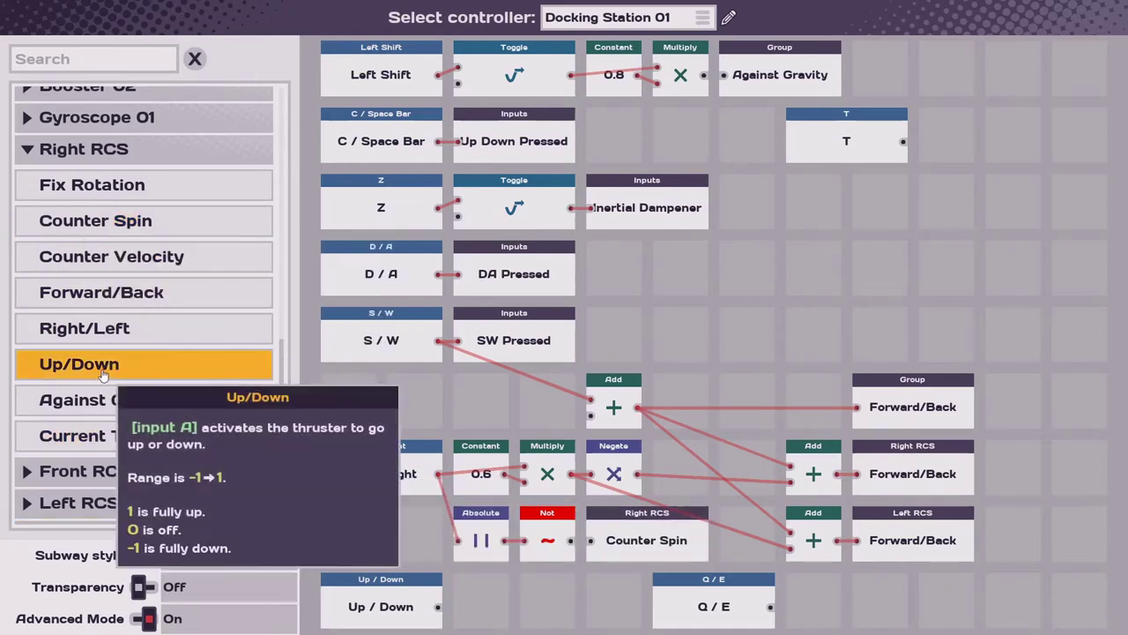
{"action": "scroll", "coordinate": [132, 440], "scroll_direction": "down", "scroll_amount": 6}
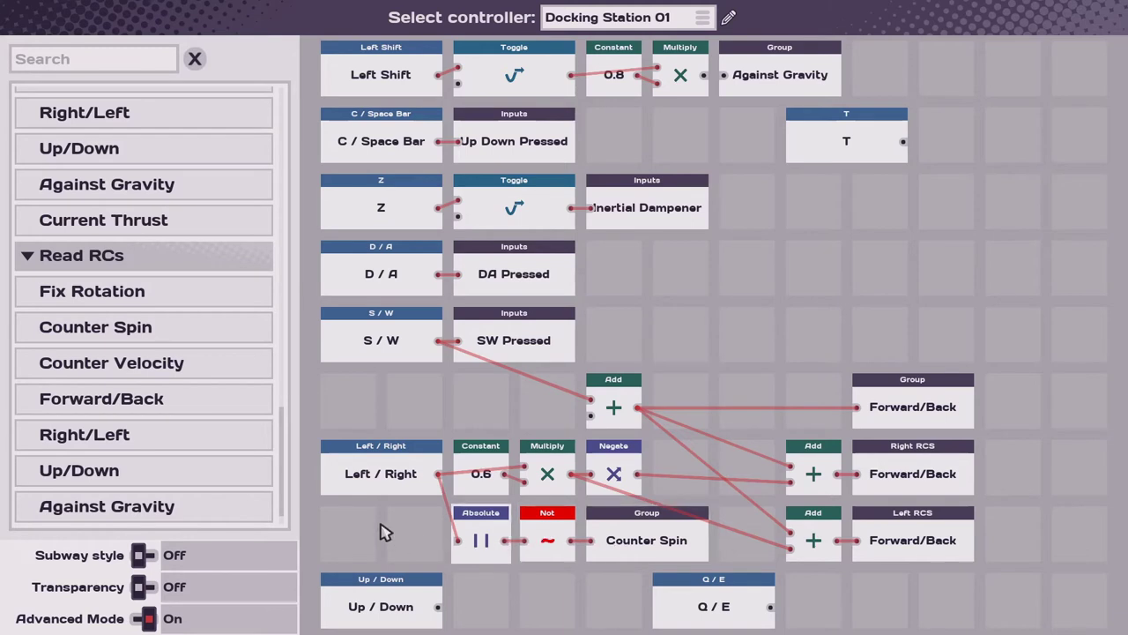
{"action": "mouse_move", "coordinate": [374, 495]}
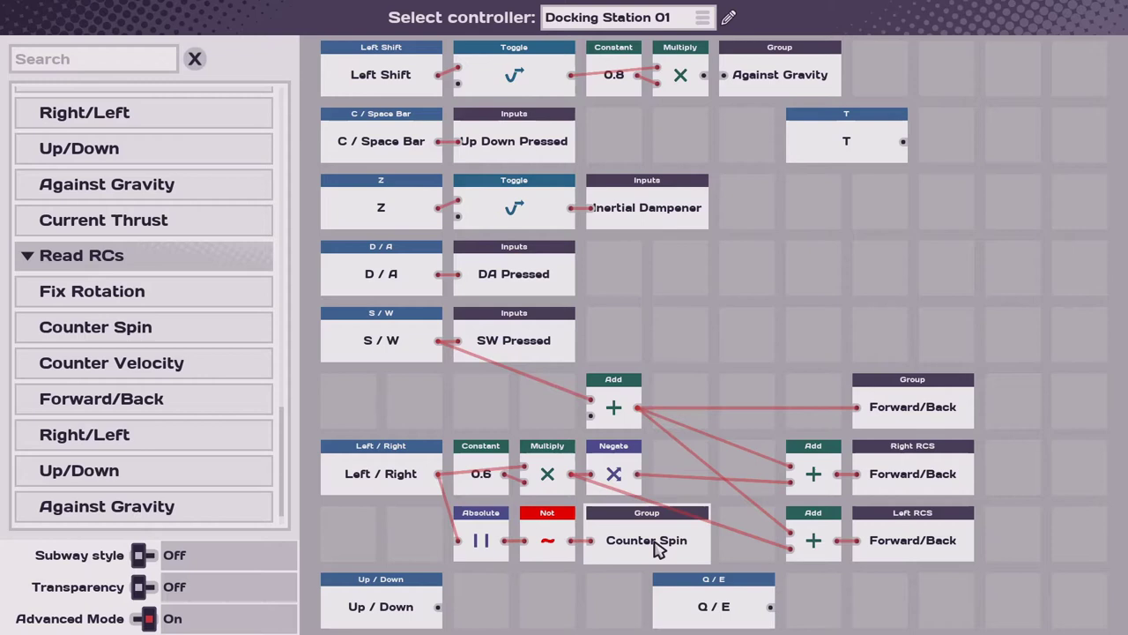
{"action": "mouse_move", "coordinate": [657, 548]}
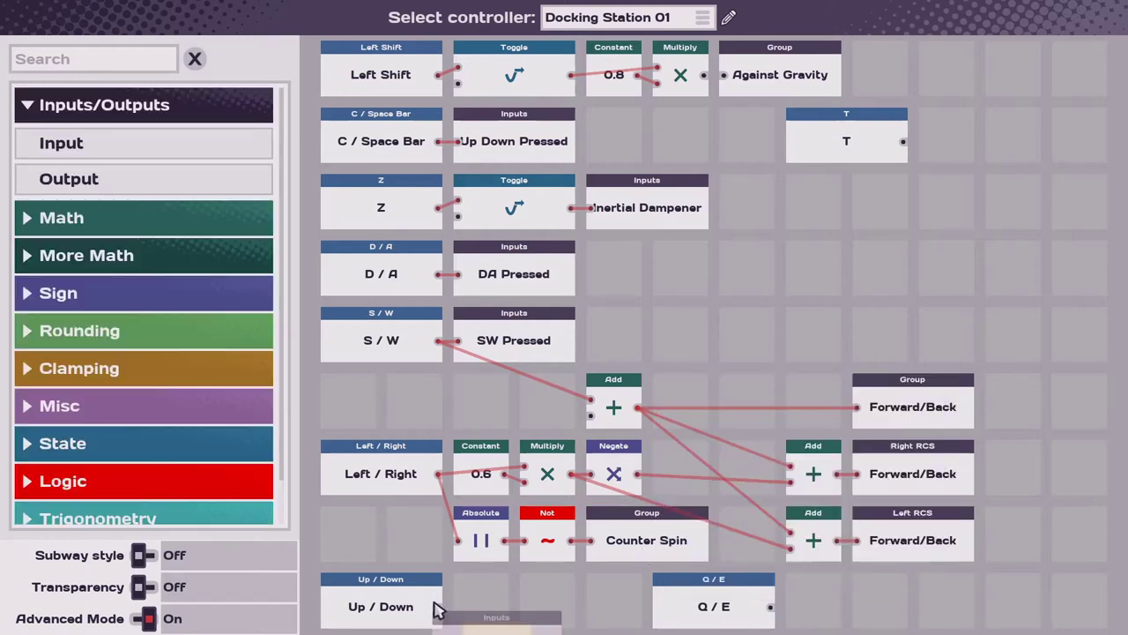
Wire Up / Down and Q / E into the Output nodes beside them and name those outputs Pitch Input and Roll Input
{"action": "left_click_drag", "start_coordinate": [436, 608], "coordinate": [454, 589]}
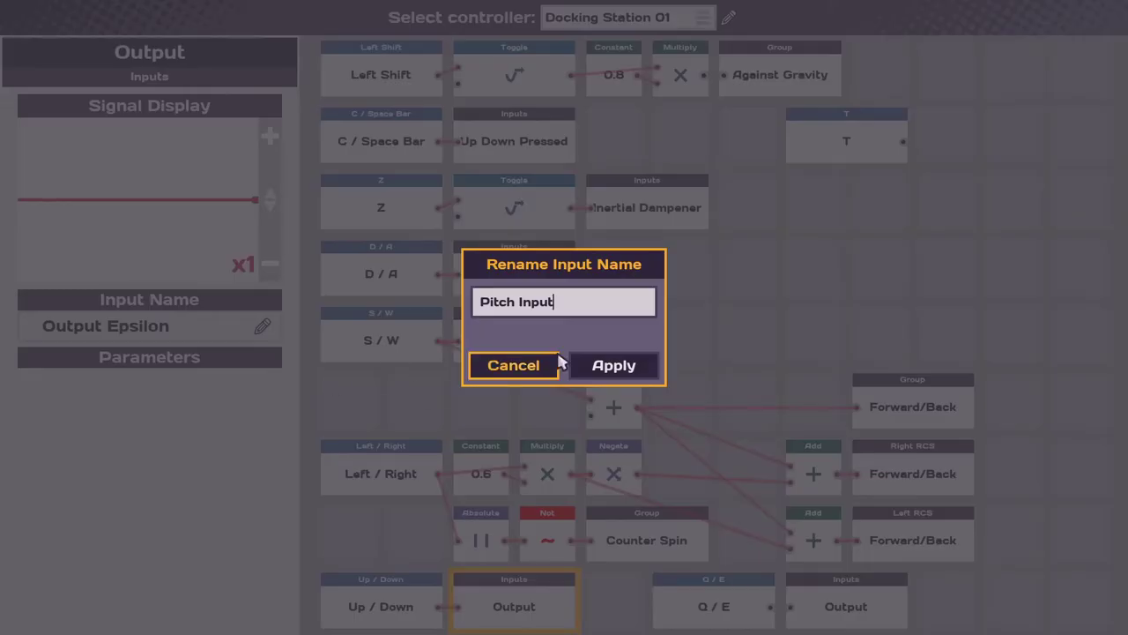
{"action": "left_click", "coordinate": [617, 365]}
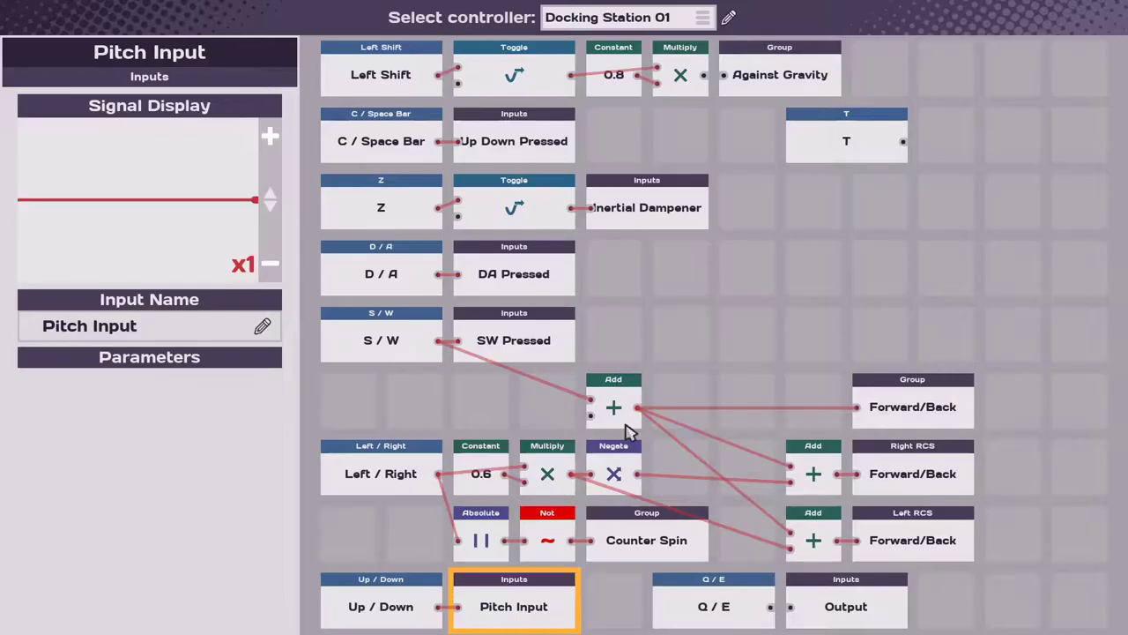
{"action": "left_click_drag", "start_coordinate": [772, 606], "coordinate": [790, 607]}
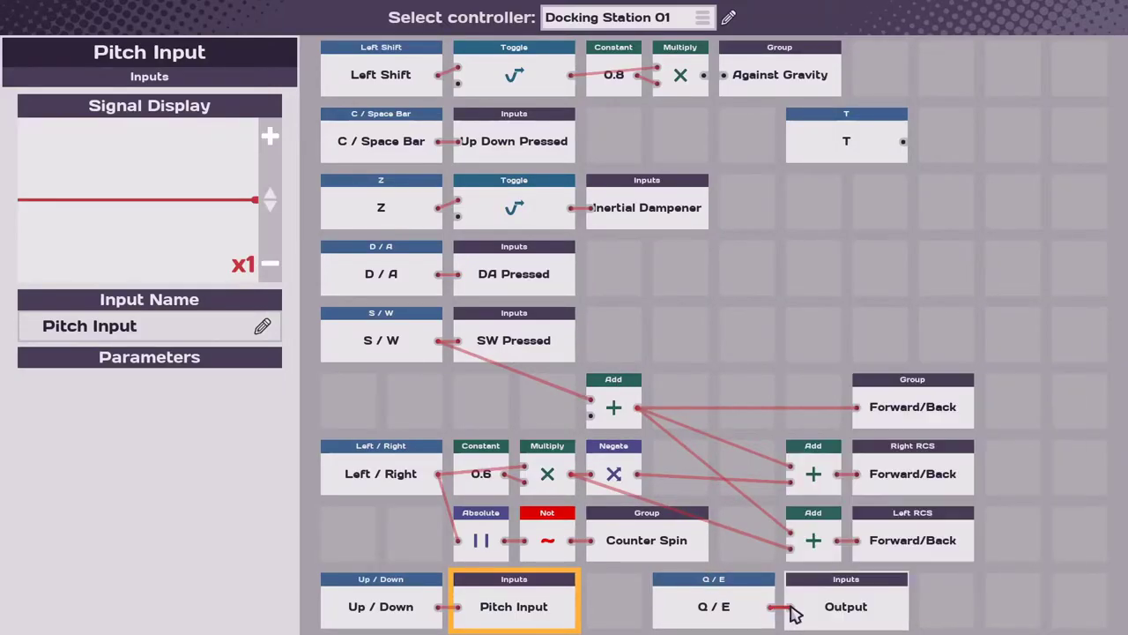
{"action": "left_click", "coordinate": [837, 603]}
{"action": "left_click", "coordinate": [263, 326]}
{"action": "type", "text": "Roll Input"}
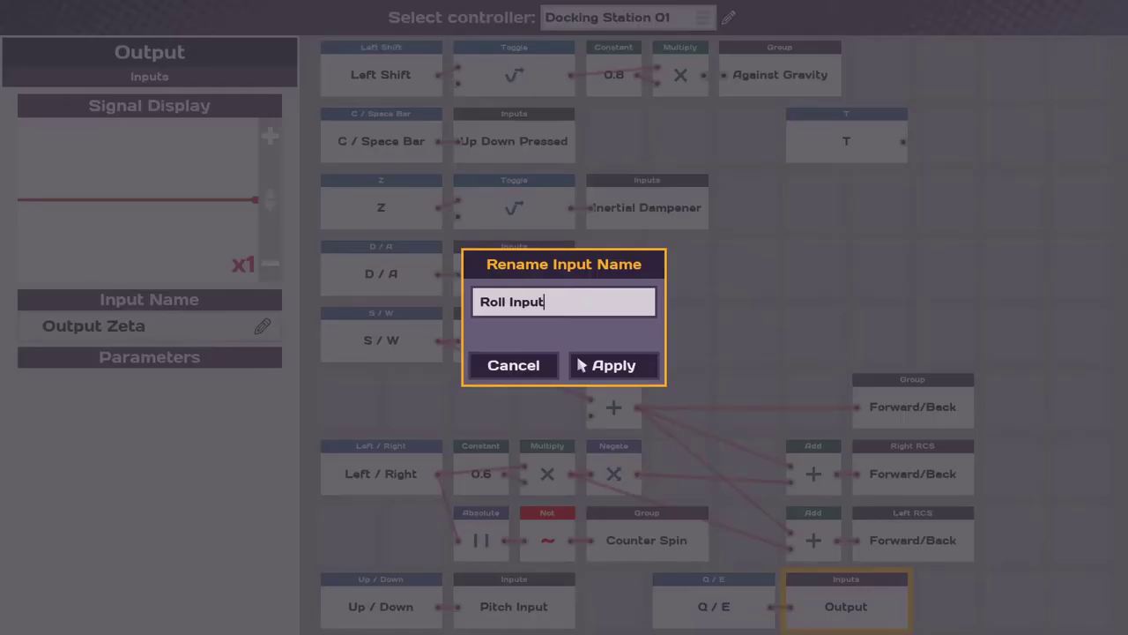
{"action": "left_click", "coordinate": [606, 367]}
Open the CPU 01 controller and rename it Pitch & Roll Control
{"action": "left_click", "coordinate": [660, 18]}
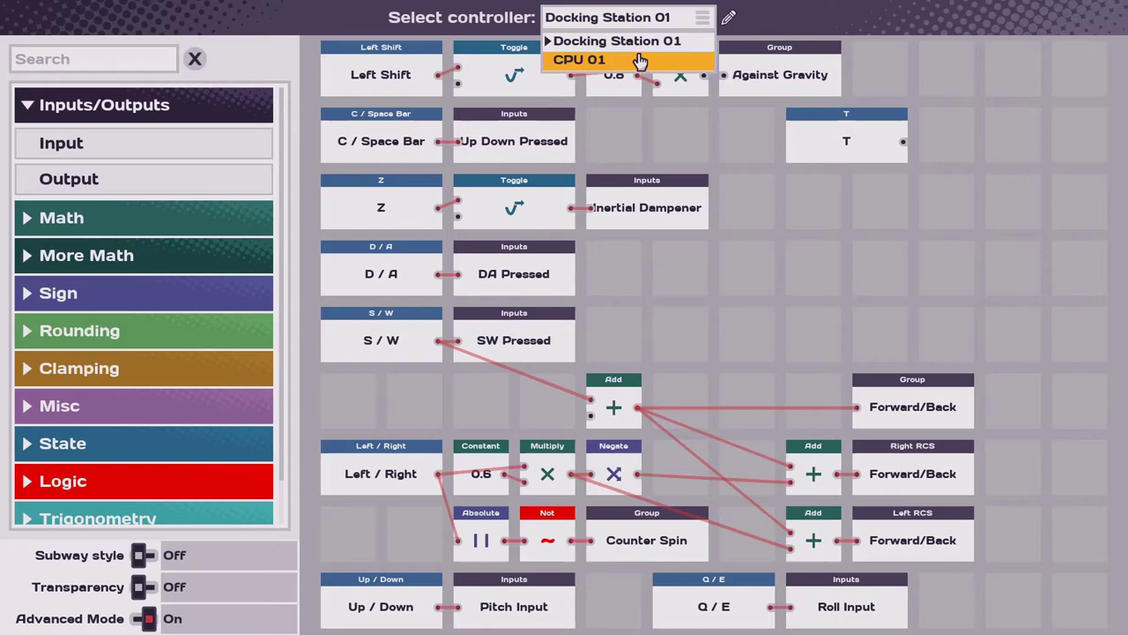
{"action": "left_click", "coordinate": [640, 59]}
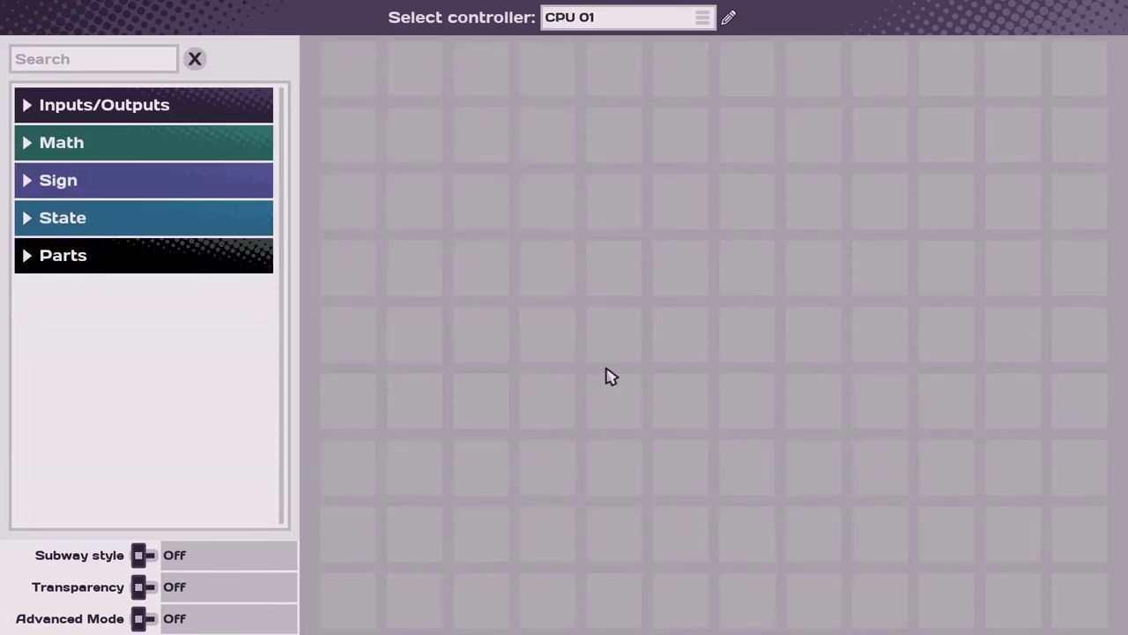
{"action": "left_click", "coordinate": [732, 25]}
{"action": "type", "text": "Pitch & Roll Control"}
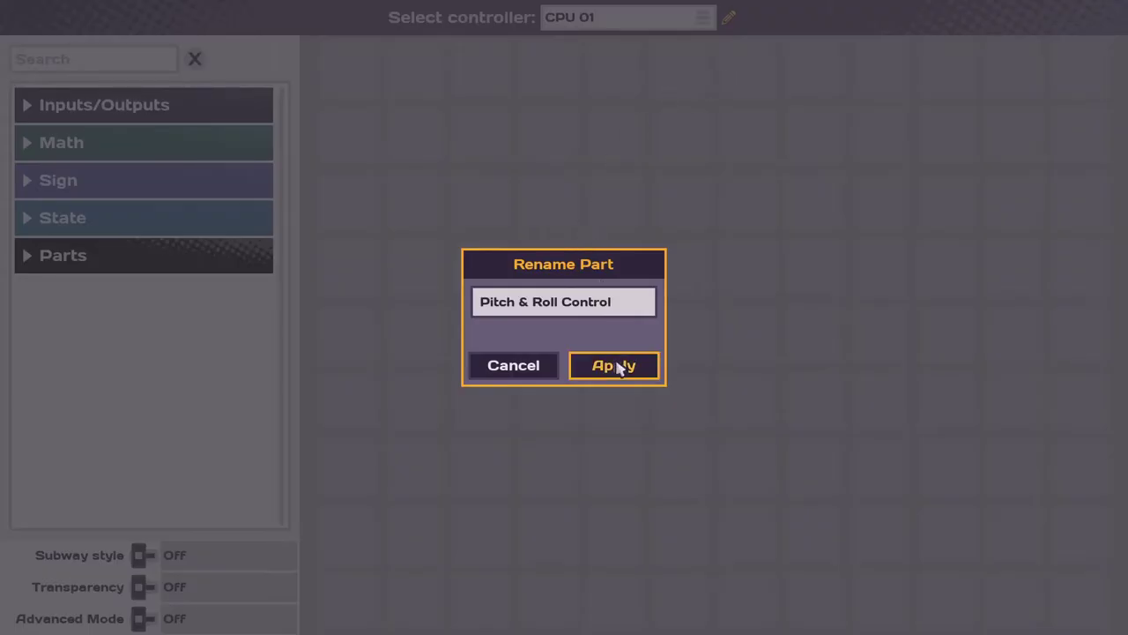
{"action": "left_click", "coordinate": [619, 366]}
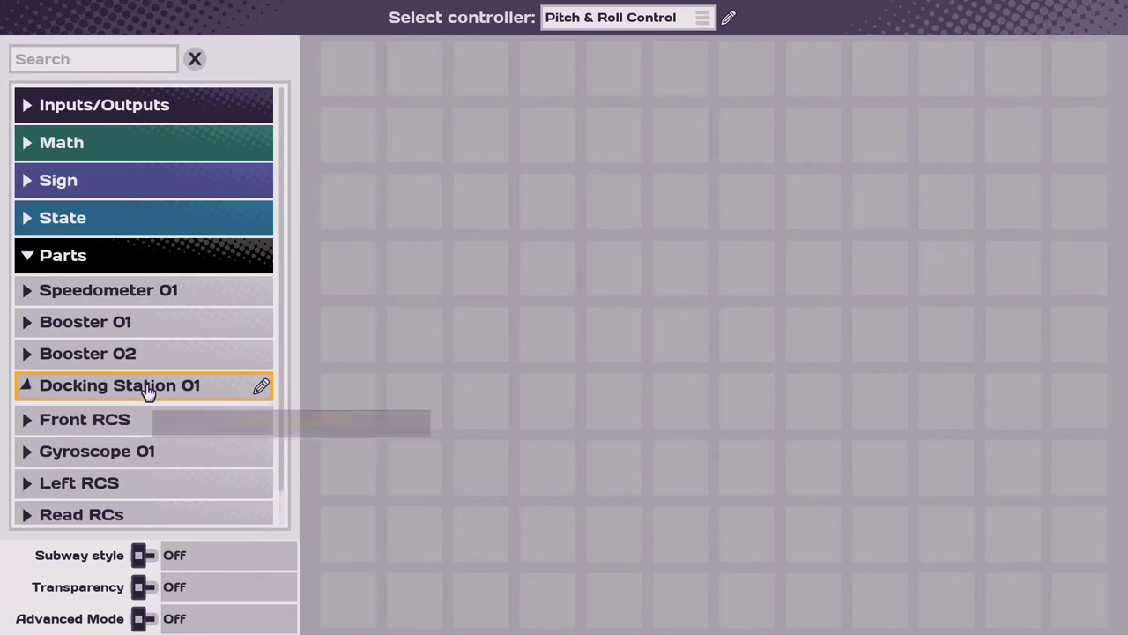
Place the docking station's Pitch Input node in the third row and its Roll Input node in the sixth row
{"action": "left_click", "coordinate": [150, 388]}
{"action": "scroll", "coordinate": [154, 391], "scroll_direction": "down", "scroll_amount": 2}
{"action": "scroll", "coordinate": [176, 415], "scroll_direction": "down", "scroll_amount": 1}
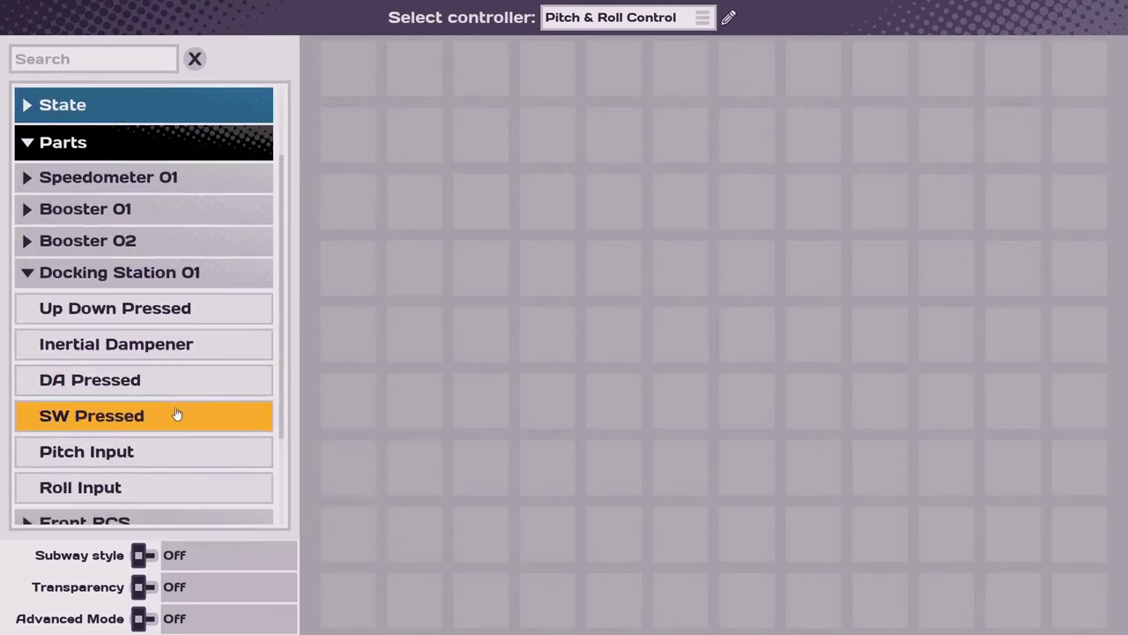
{"action": "left_click_drag", "start_coordinate": [182, 398], "coordinate": [344, 226]}
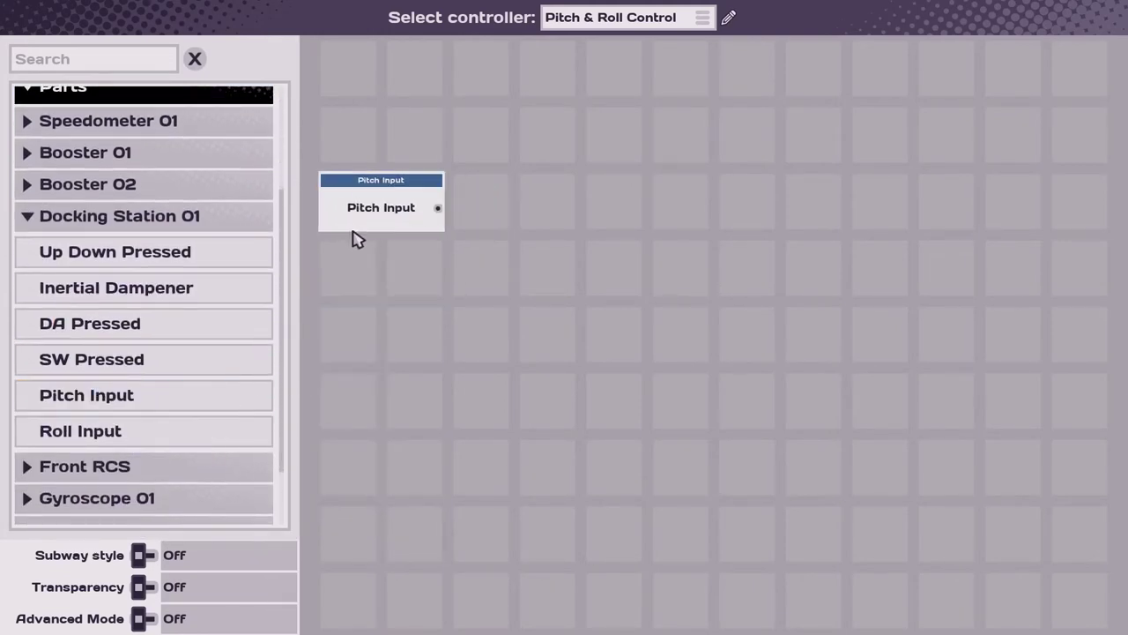
{"action": "left_click_drag", "start_coordinate": [157, 433], "coordinate": [376, 390]}
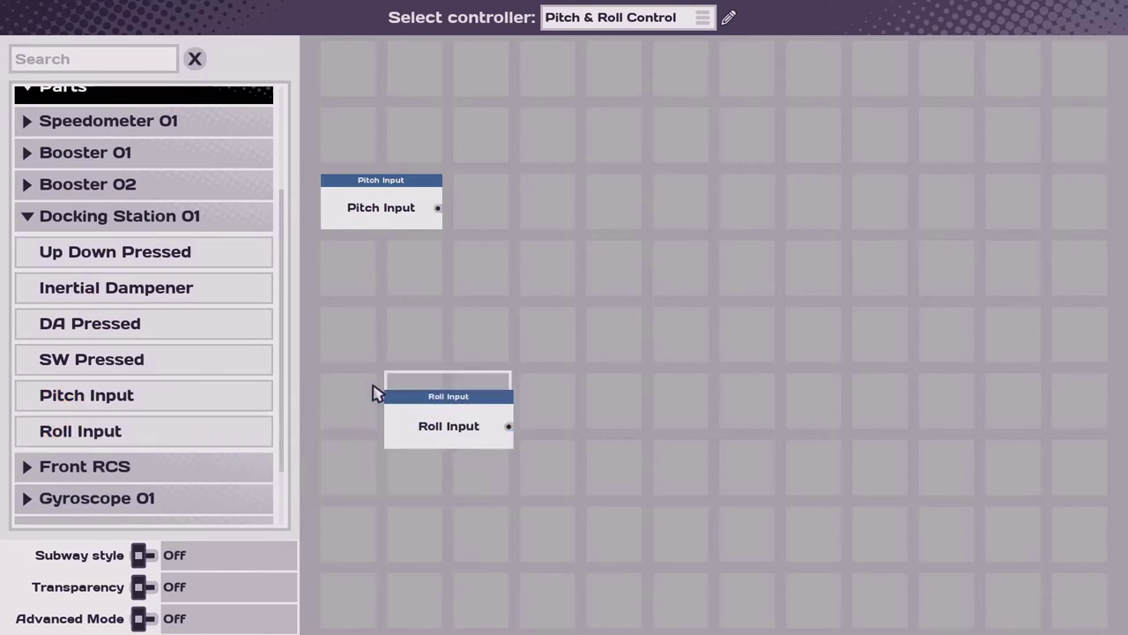
Place the gyroscope's Roll Speed below Roll Input and Pitch Speed below Pitch Input, with the pitch pair starting in the second row
{"action": "left_click", "coordinate": [97, 498]}
{"action": "scroll", "coordinate": [103, 423], "scroll_direction": "down", "scroll_amount": 1}
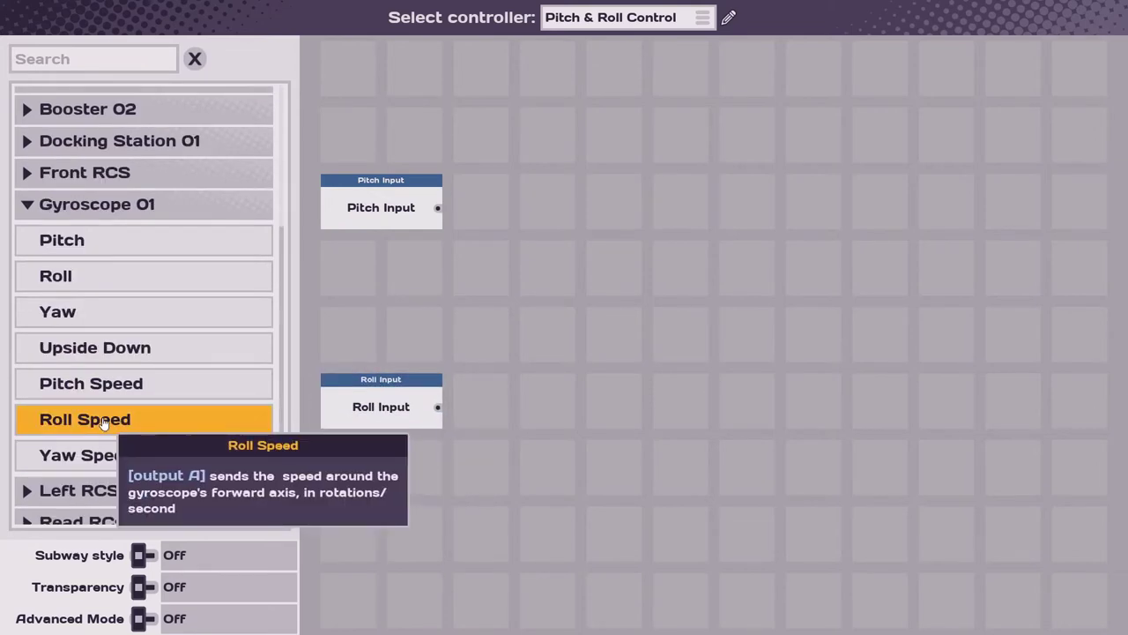
{"action": "left_click_drag", "start_coordinate": [103, 423], "coordinate": [317, 432]}
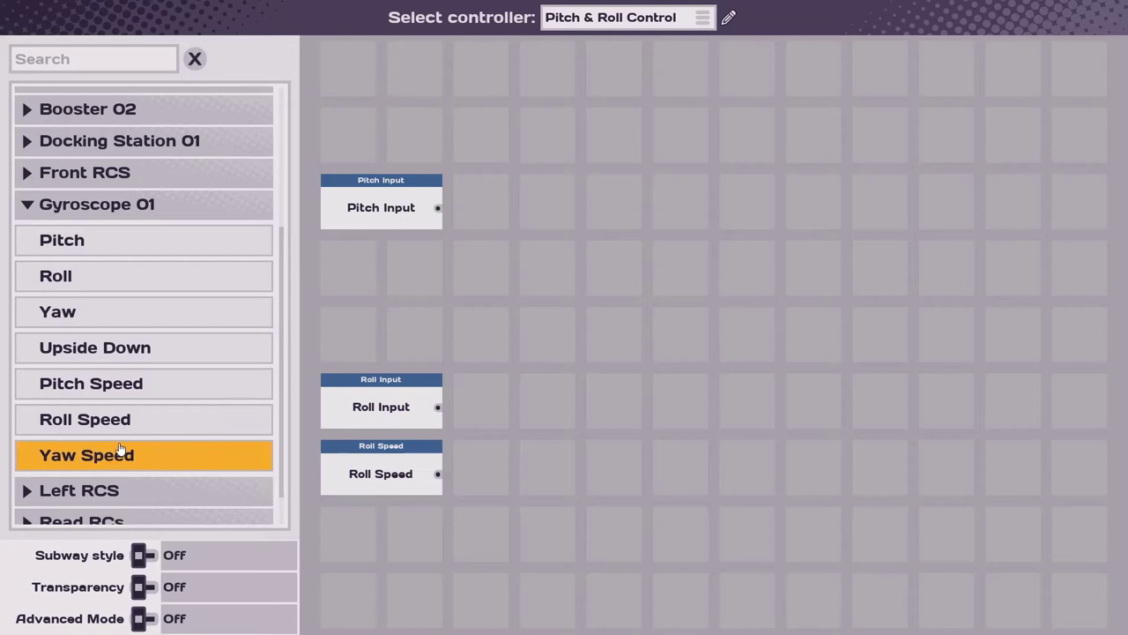
{"action": "left_click_drag", "start_coordinate": [96, 382], "coordinate": [357, 204]}
{"action": "left_click", "coordinate": [361, 216]}
{"action": "left_click", "coordinate": [352, 270], "text": "shift"}
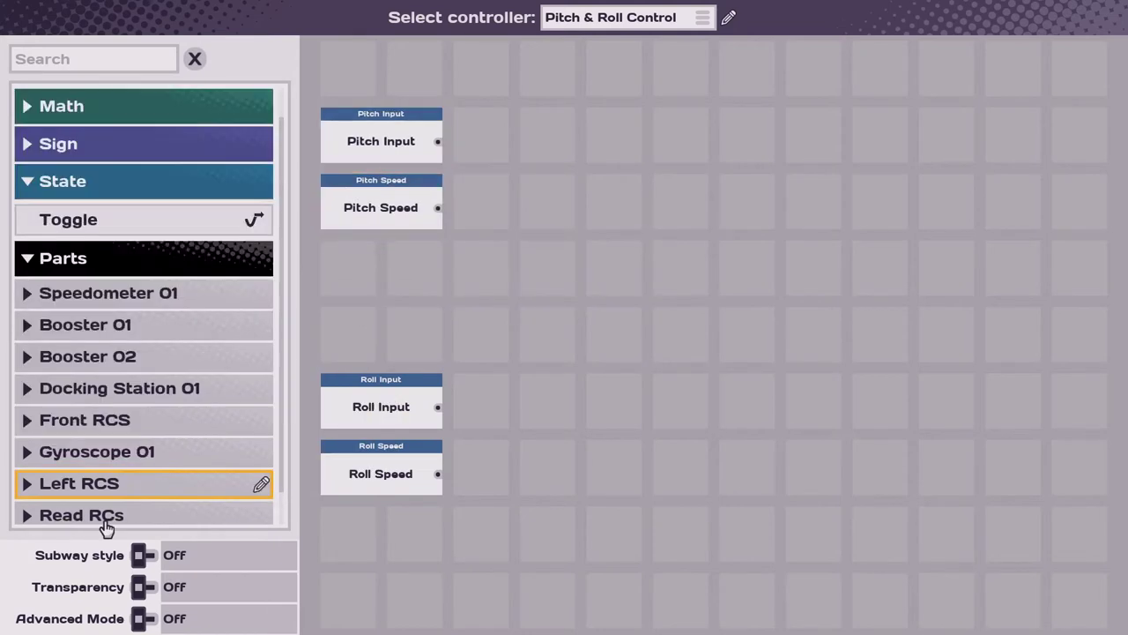
Turn on Advanced Mode and place an Absolute node directly after both Pitch Input and Roll Input
{"action": "left_click", "coordinate": [161, 613]}
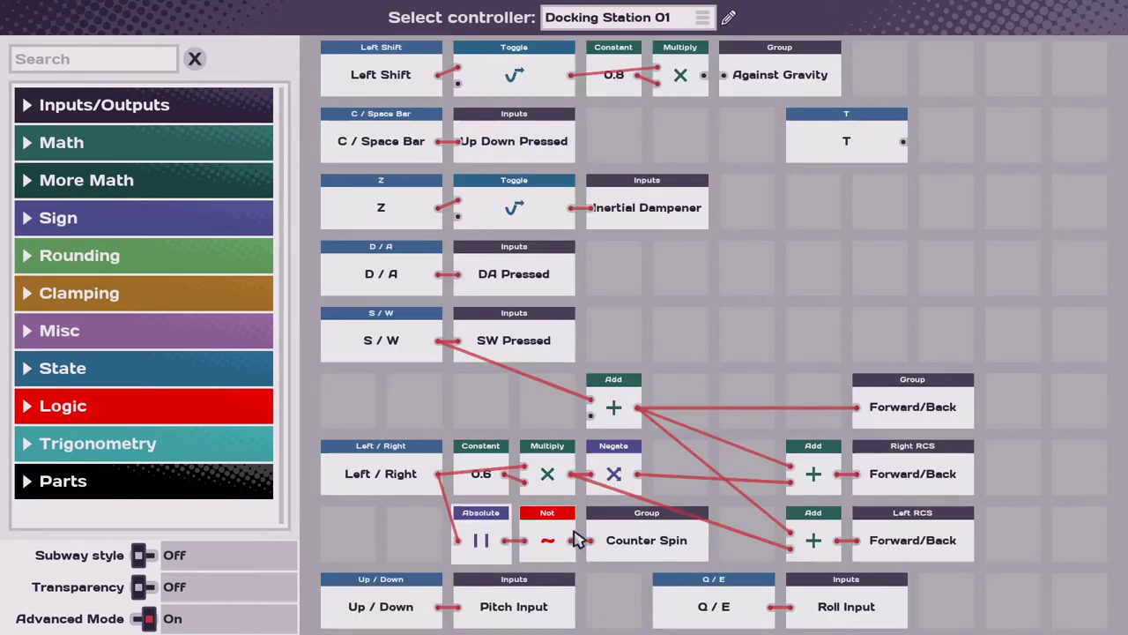
{"action": "left_click", "coordinate": [617, 18]}
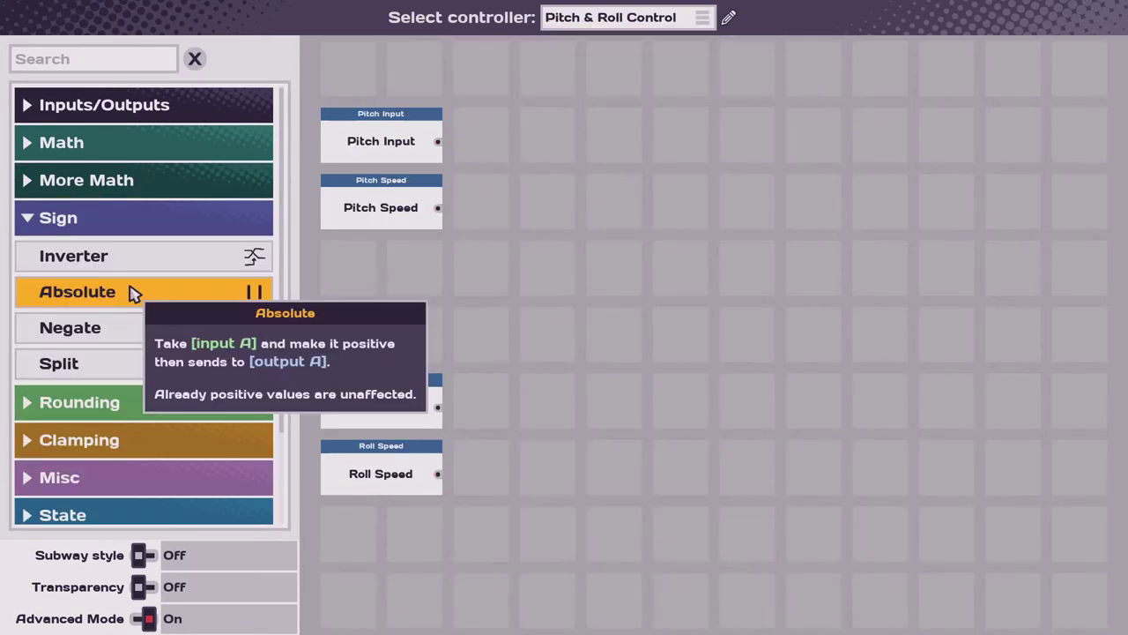
{"action": "left_click_drag", "start_coordinate": [132, 293], "coordinate": [456, 108]}
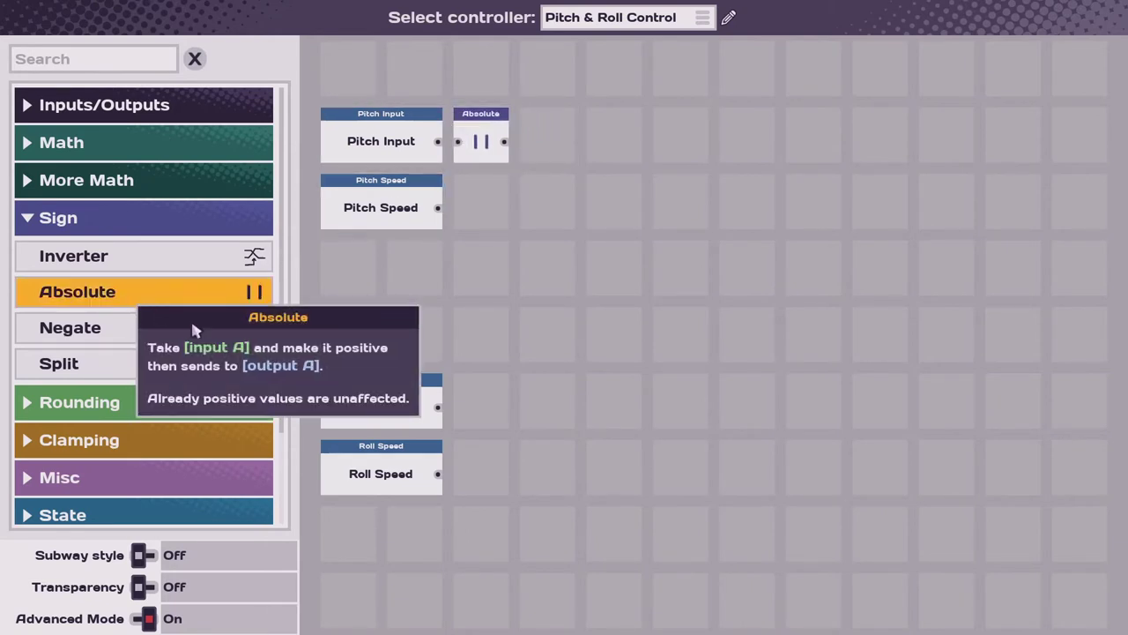
{"action": "left_click_drag", "start_coordinate": [194, 325], "coordinate": [448, 379]}
Place a Not node after each of the two Absolute nodes
{"action": "scroll", "coordinate": [141, 397], "scroll_direction": "down", "scroll_amount": 2}
{"action": "left_click", "coordinate": [98, 476]}
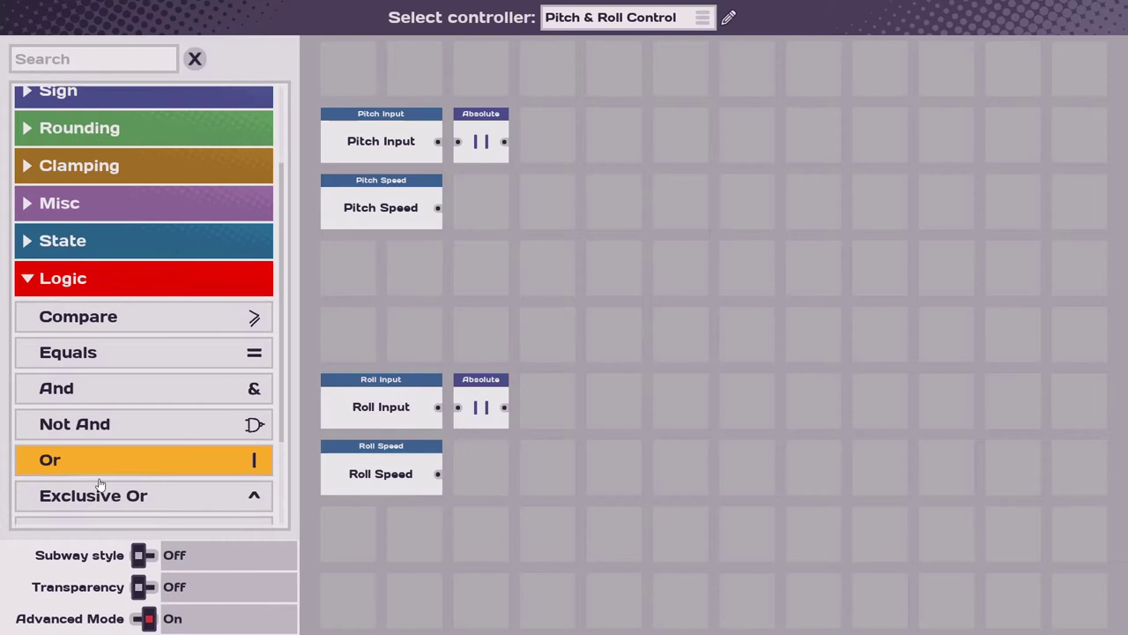
{"action": "scroll", "coordinate": [98, 498], "scroll_direction": "down", "scroll_amount": 2}
{"action": "left_click_drag", "start_coordinate": [98, 469], "coordinate": [515, 120]}
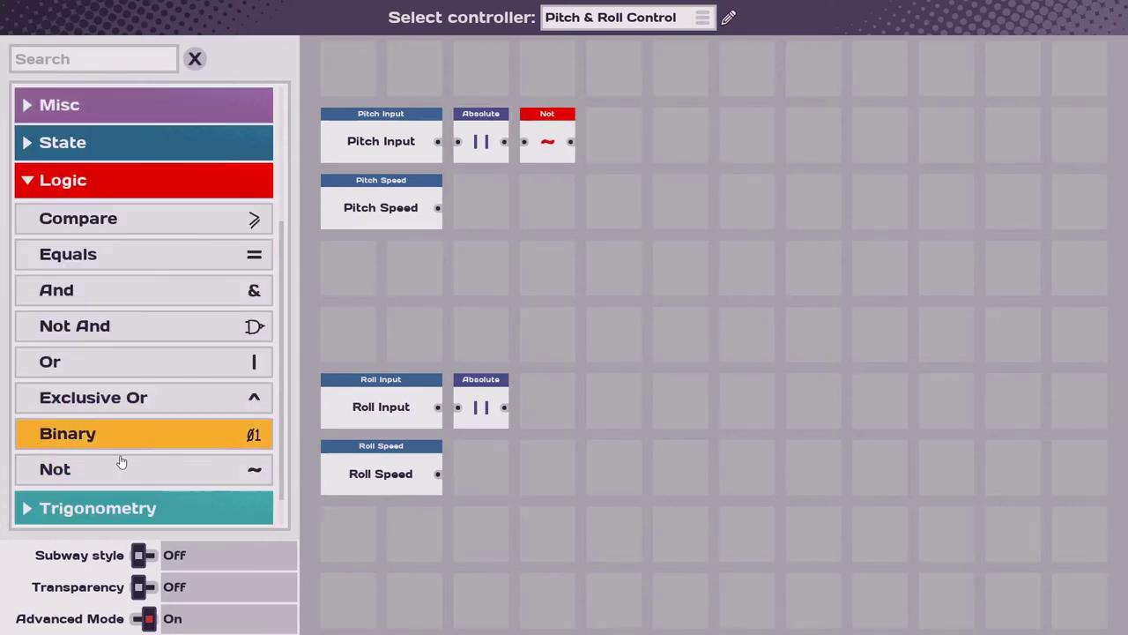
{"action": "left_click_drag", "start_coordinate": [264, 467], "coordinate": [546, 406]}
Place two Multiply nodes in the Pitch Speed row, two in the Roll Speed row, and one above each Absolute node
{"action": "left_click", "coordinate": [117, 176]}
{"action": "left_click", "coordinate": [117, 154]}
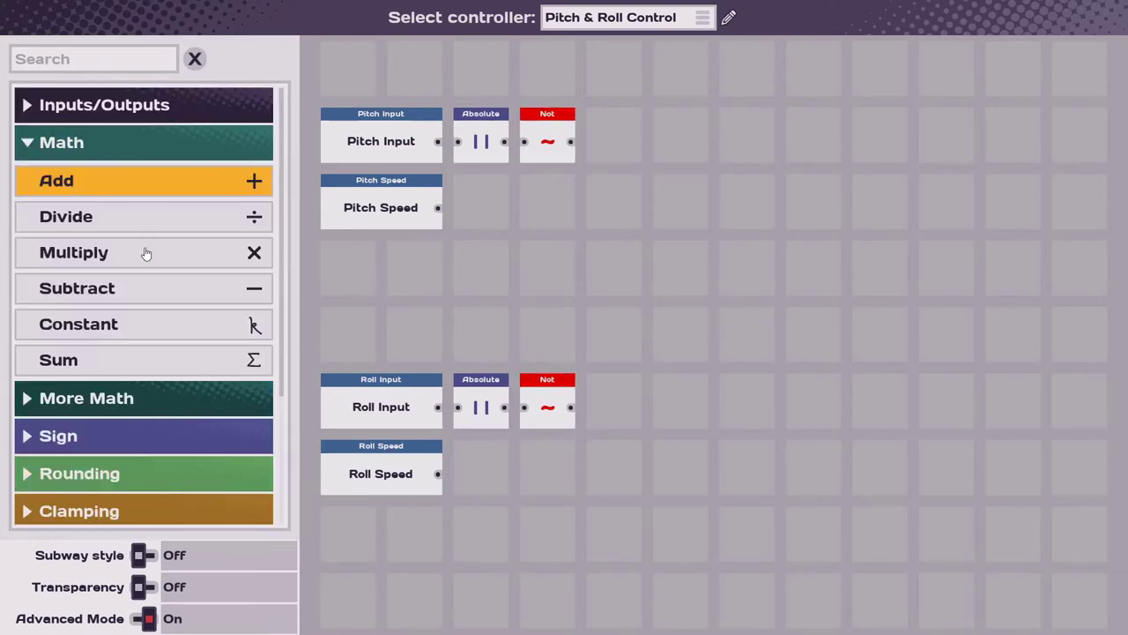
{"action": "left_click_drag", "start_coordinate": [117, 253], "coordinate": [525, 176]}
{"action": "left_click_drag", "start_coordinate": [118, 253], "coordinate": [588, 176]}
{"action": "left_click_drag", "start_coordinate": [117, 253], "coordinate": [520, 441]}
{"action": "left_click_drag", "start_coordinate": [117, 253], "coordinate": [467, 326]}
{"action": "left_click_drag", "start_coordinate": [119, 253], "coordinate": [476, 66]}
Place Constant nodes before the single Multiply nodes and below both speed rows, plus an Add node at the end of each input row
{"action": "left_click_drag", "start_coordinate": [198, 331], "coordinate": [414, 70]}
{"action": "left_click_drag", "start_coordinate": [199, 330], "coordinate": [480, 269]}
{"action": "left_click_drag", "start_coordinate": [78, 324], "coordinate": [481, 533]}
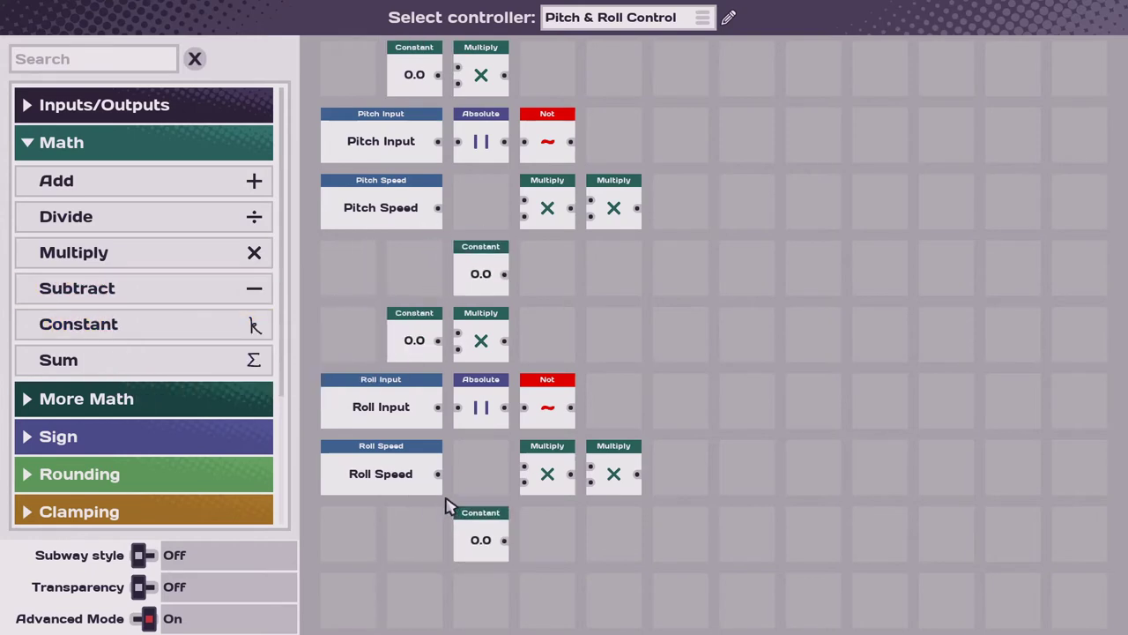
{"action": "left_click_drag", "start_coordinate": [113, 185], "coordinate": [725, 106]}
{"action": "left_click_drag", "start_coordinate": [114, 182], "coordinate": [718, 388]}
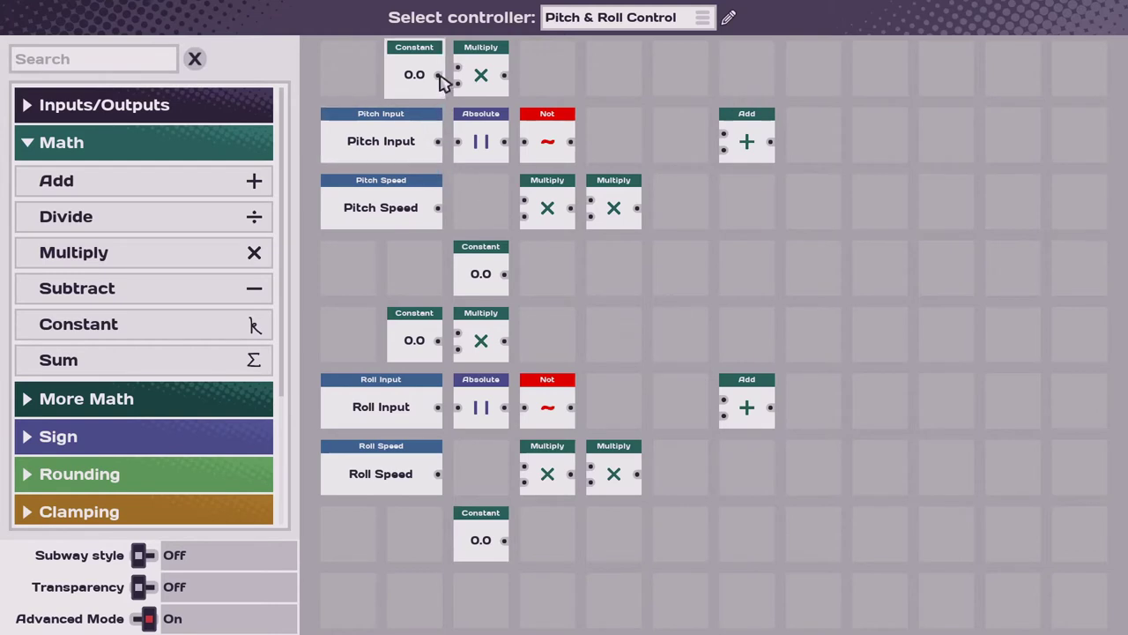
Connect the upper pitch Constant and Pitch Input to the top Multiply node, and run Pitch Input through Absolute into Not
{"action": "left_click_drag", "start_coordinate": [439, 76], "coordinate": [457, 68]}
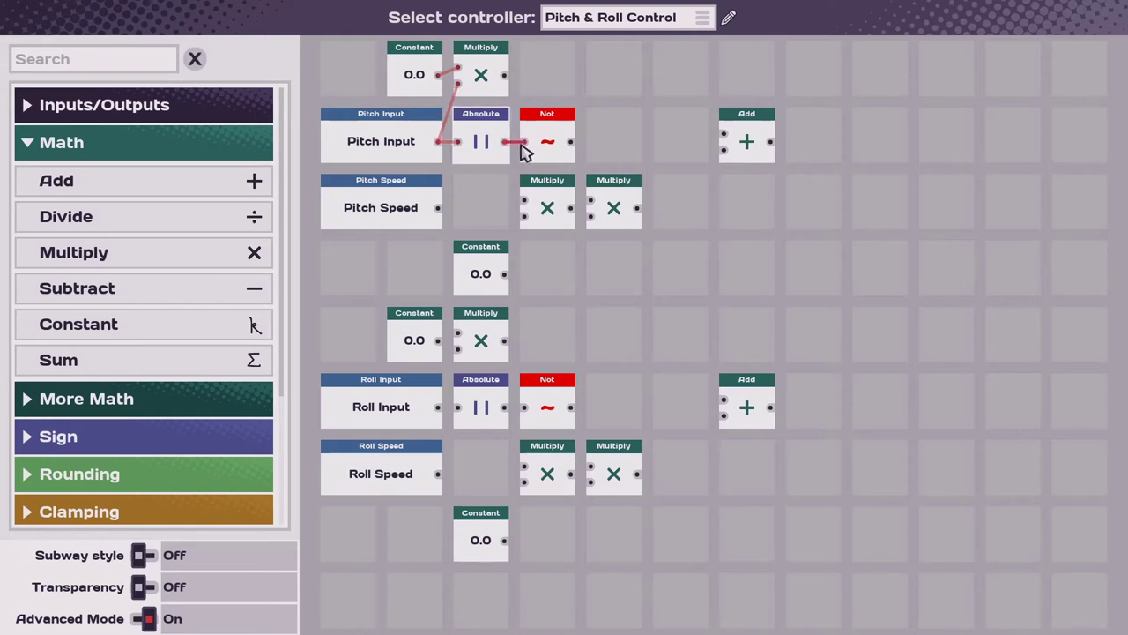
{"action": "left_click_drag", "start_coordinate": [522, 151], "coordinate": [524, 146]}
Feed Pitch Speed and the lower Constant into the first Multiply, its result and Not into the second, and both pitch branches into Add
{"action": "left_click_drag", "start_coordinate": [439, 212], "coordinate": [523, 202]}
{"action": "left_click", "coordinate": [498, 273]}
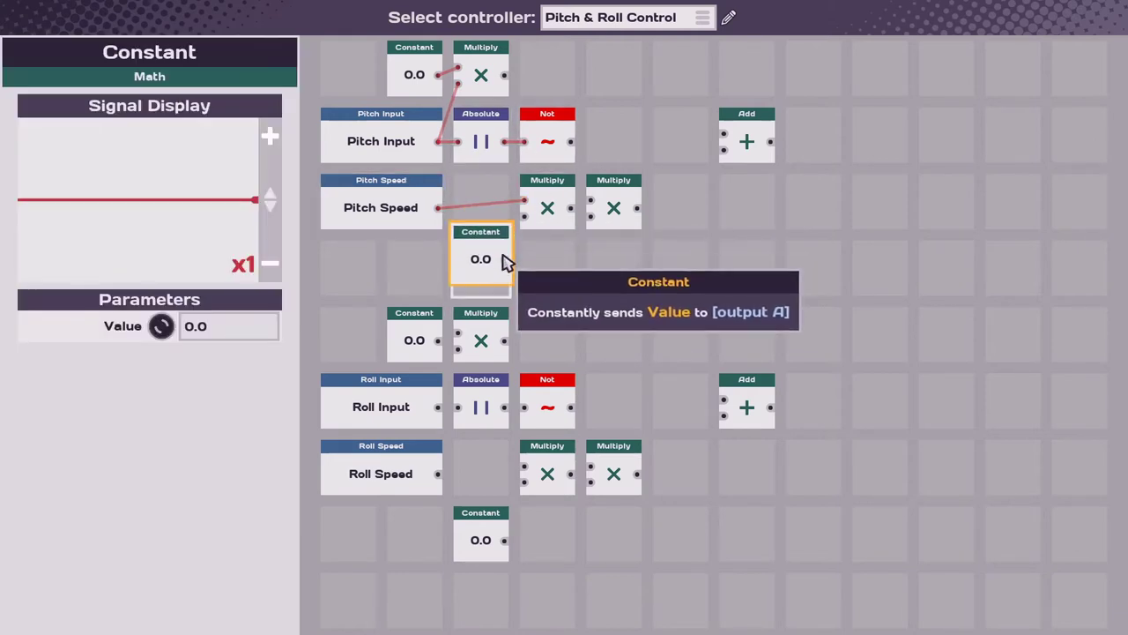
{"action": "mouse_move", "coordinate": [507, 272]}
{"action": "left_mouse_down"}
{"action": "mouse_move", "coordinate": [518, 233]}
{"action": "mouse_move", "coordinate": [505, 273]}
{"action": "left_mouse_up"}
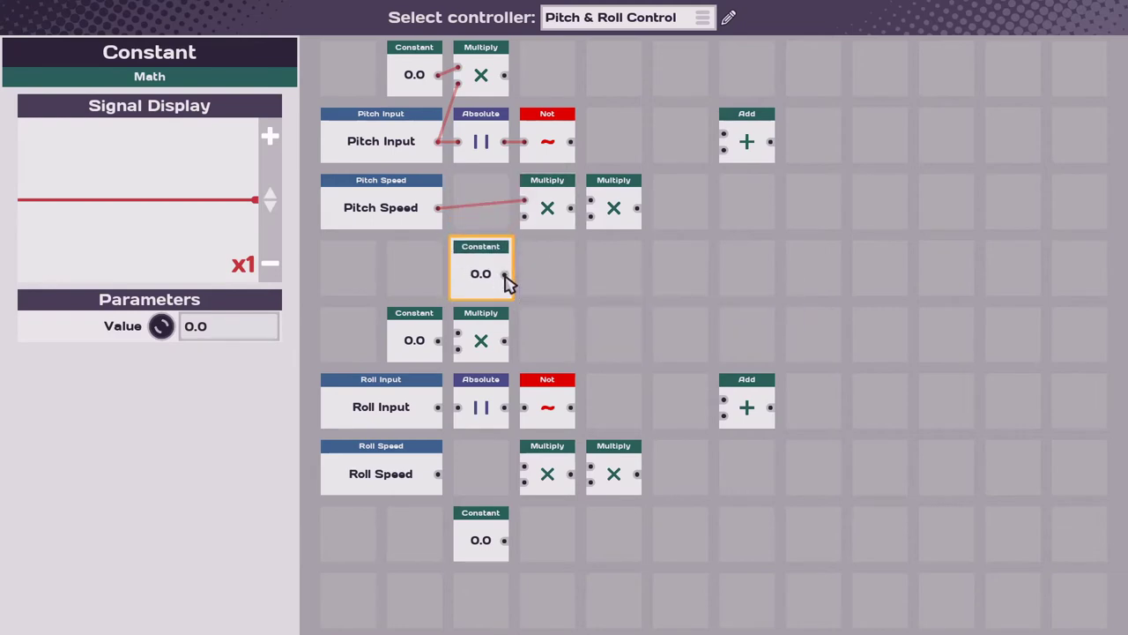
{"action": "left_click_drag", "start_coordinate": [526, 230], "coordinate": [591, 200]}
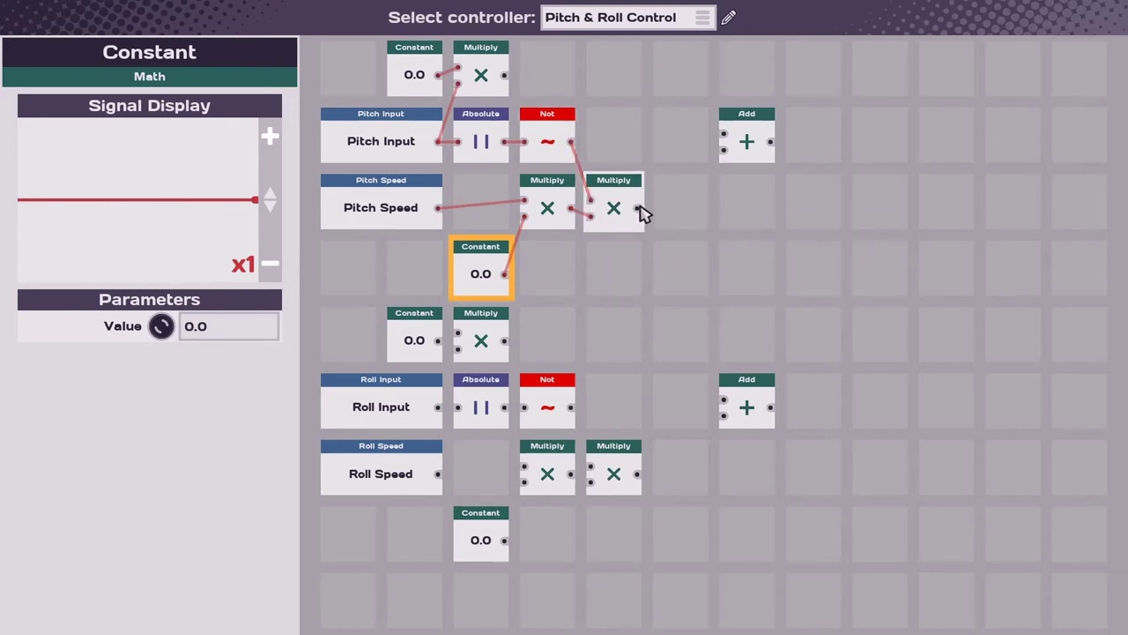
{"action": "left_click_drag", "start_coordinate": [510, 81], "coordinate": [725, 137]}
Set the Constant below Pitch Speed to -3 and the Constant above Pitch Input to 0.6
{"action": "left_click", "coordinate": [131, 333]}
{"action": "type", "text": "-3"}
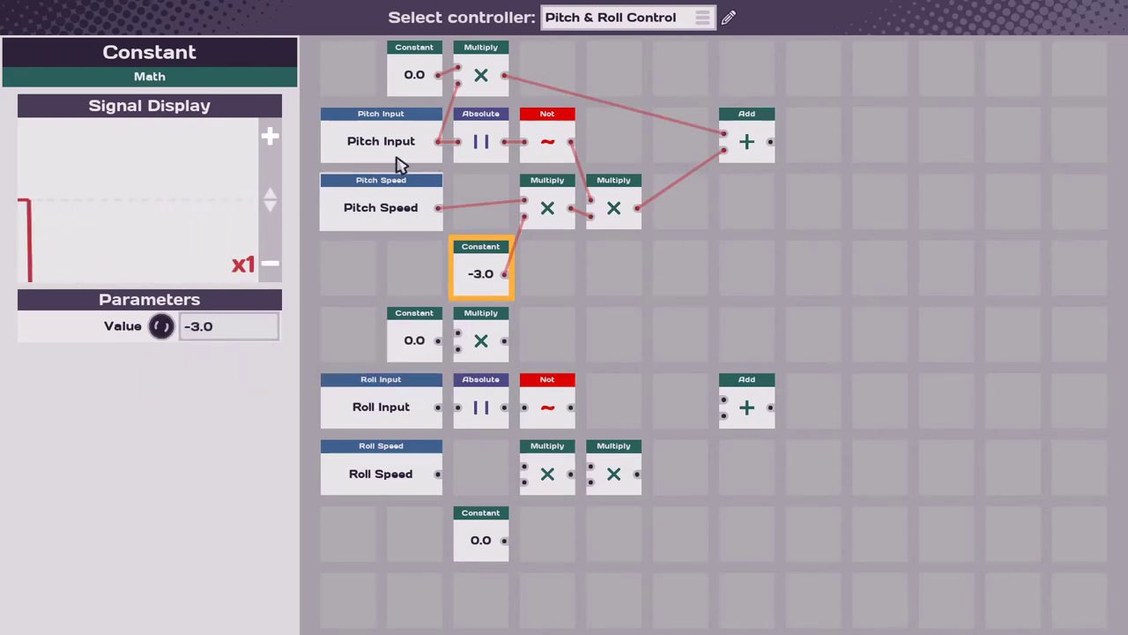
{"action": "left_click", "coordinate": [415, 77]}
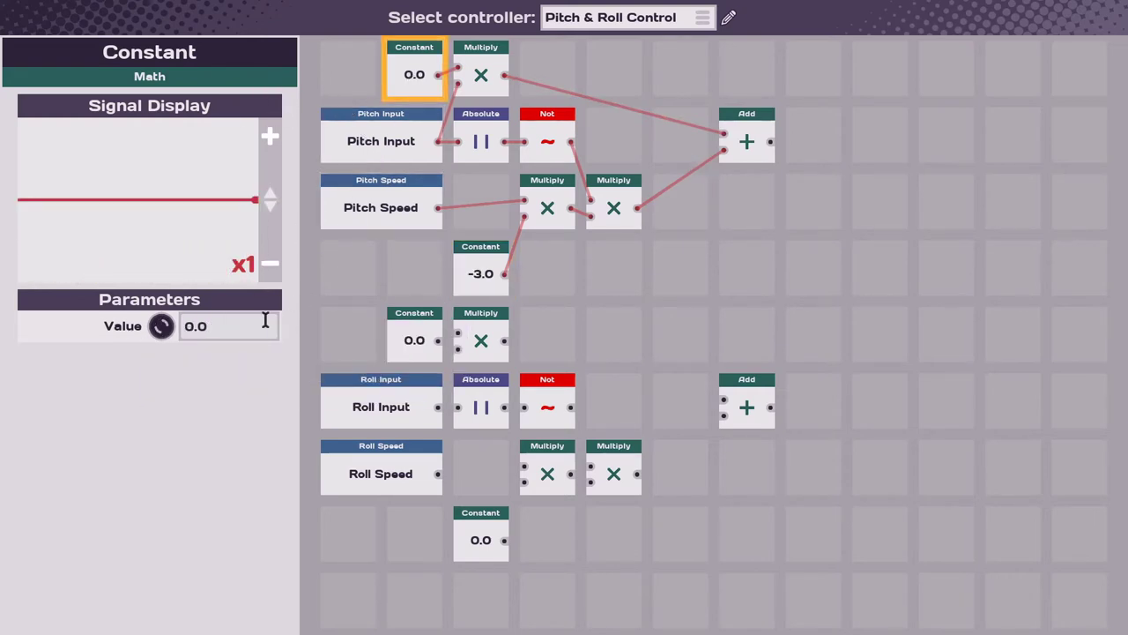
{"action": "key", "text": "BackSpace"}
{"action": "type", "text": "6"}
{"action": "left_click", "coordinate": [398, 256]}
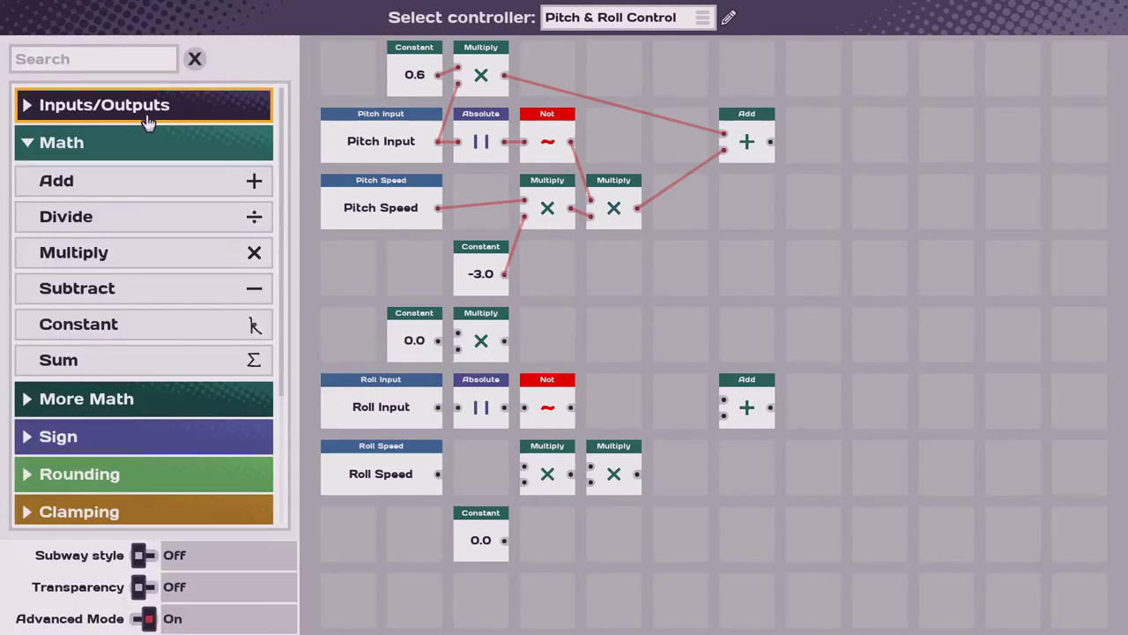
Place an Output node after the pitch Add node, name it Pitch adjustment and connect the Add output to it
{"action": "left_click", "coordinate": [145, 115]}
{"action": "left_click_drag", "start_coordinate": [70, 180], "coordinate": [818, 144]}
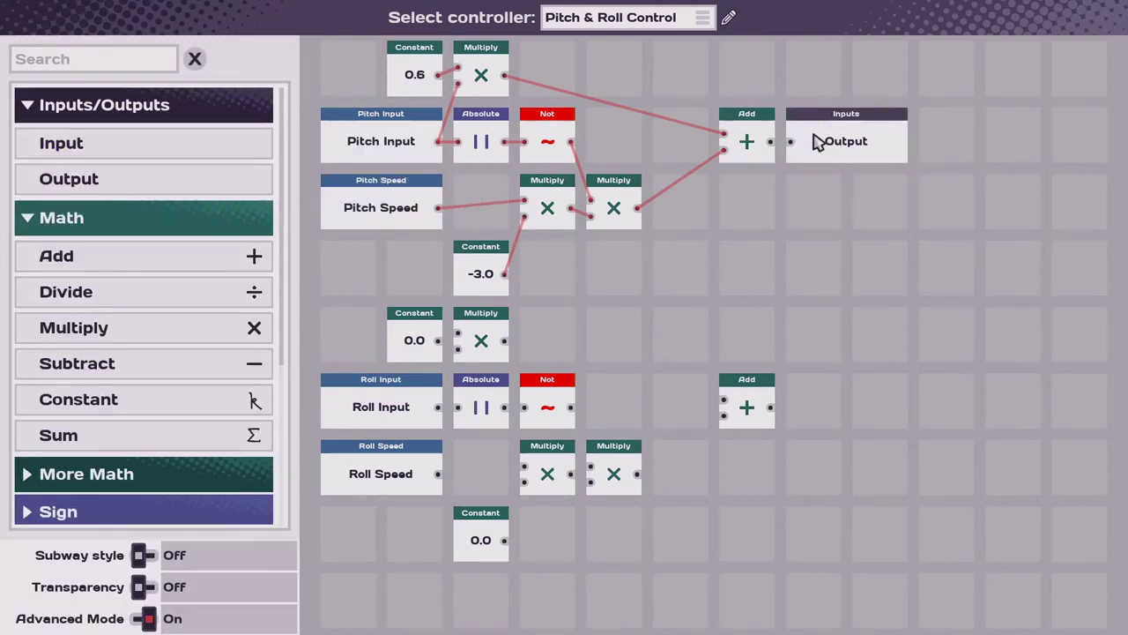
{"action": "left_click", "coordinate": [842, 144]}
{"action": "left_click", "coordinate": [261, 326]}
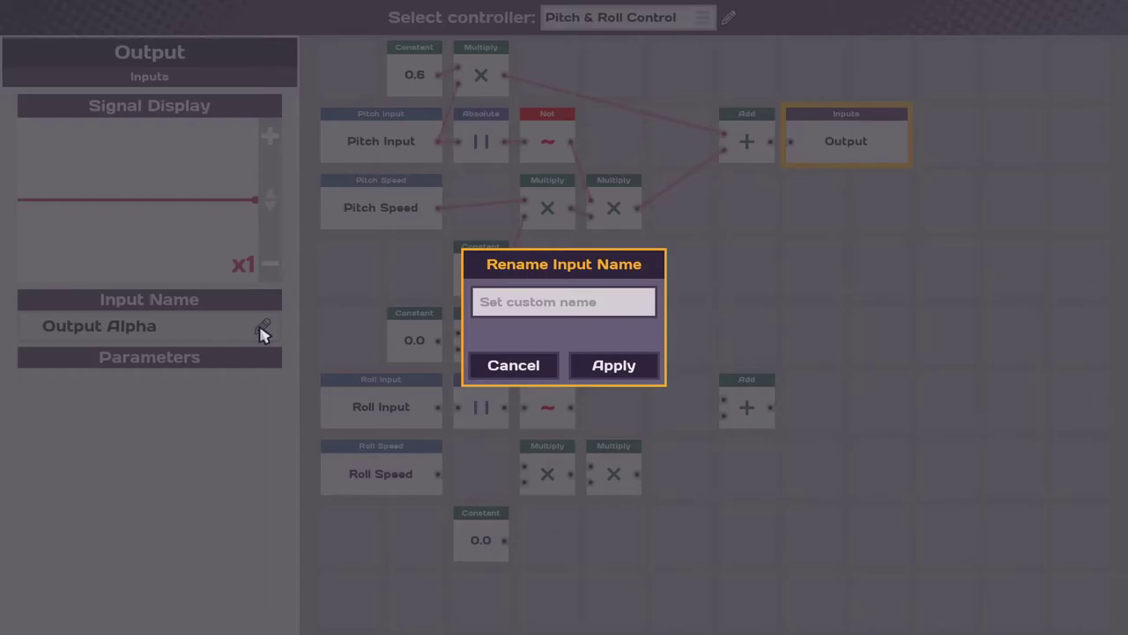
{"action": "type", "text": "Pitch adjustment"}
{"action": "left_click", "coordinate": [617, 369]}
{"action": "left_click_drag", "start_coordinate": [770, 141], "coordinate": [790, 141]}
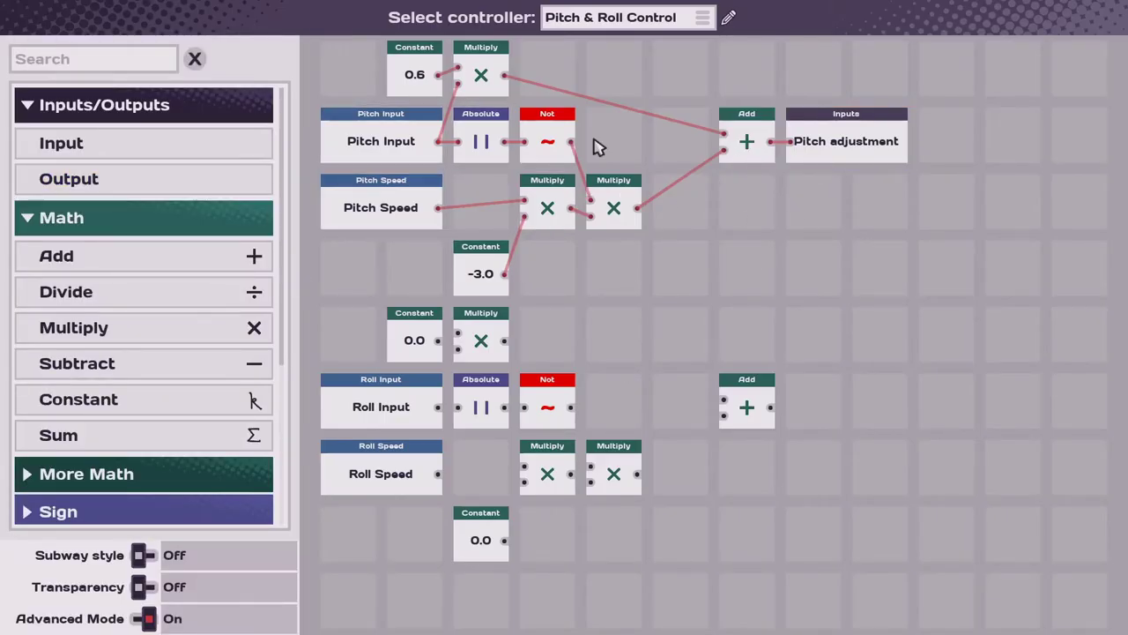
{"action": "left_click", "coordinate": [373, 187]}
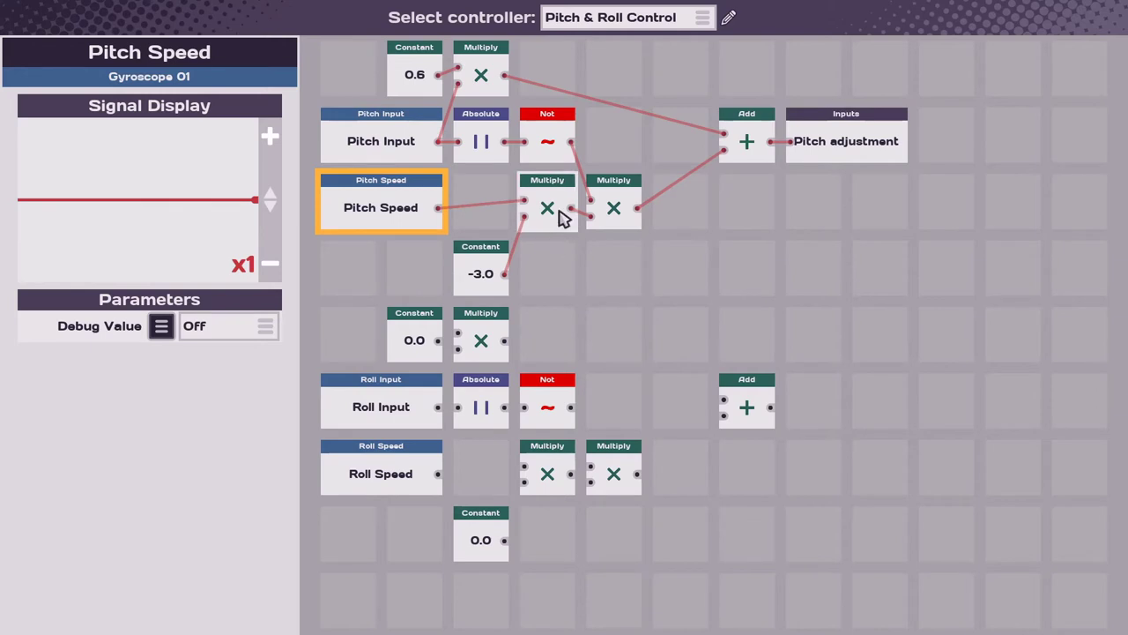
{"action": "mouse_move", "coordinate": [843, 146]}
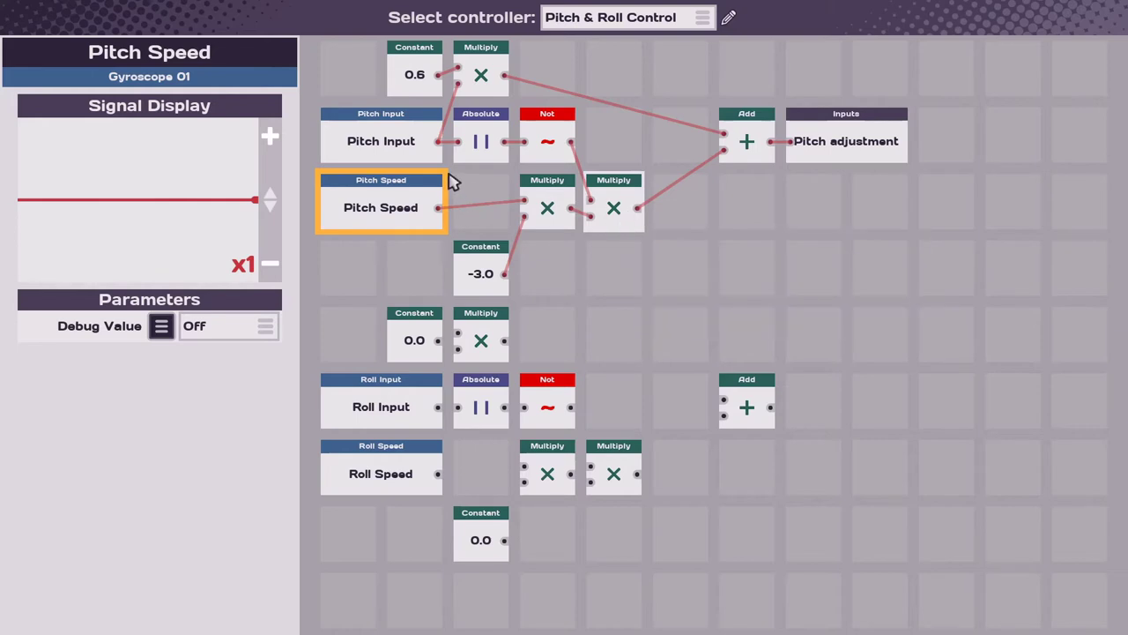
{"action": "left_click", "coordinate": [402, 149]}
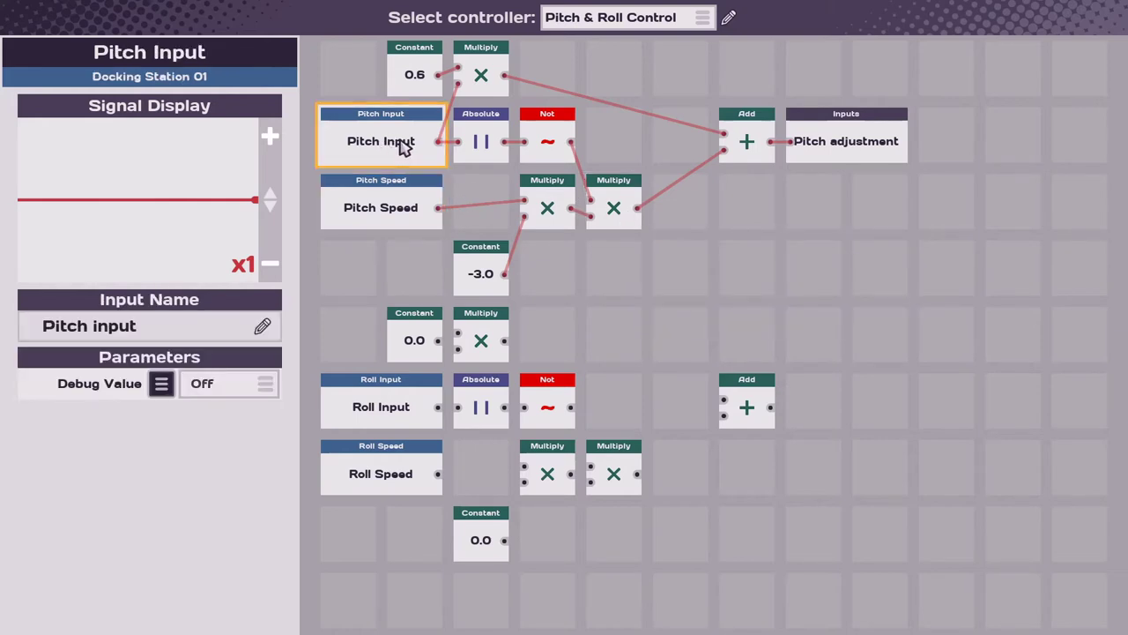
{"action": "left_click", "coordinate": [464, 185]}
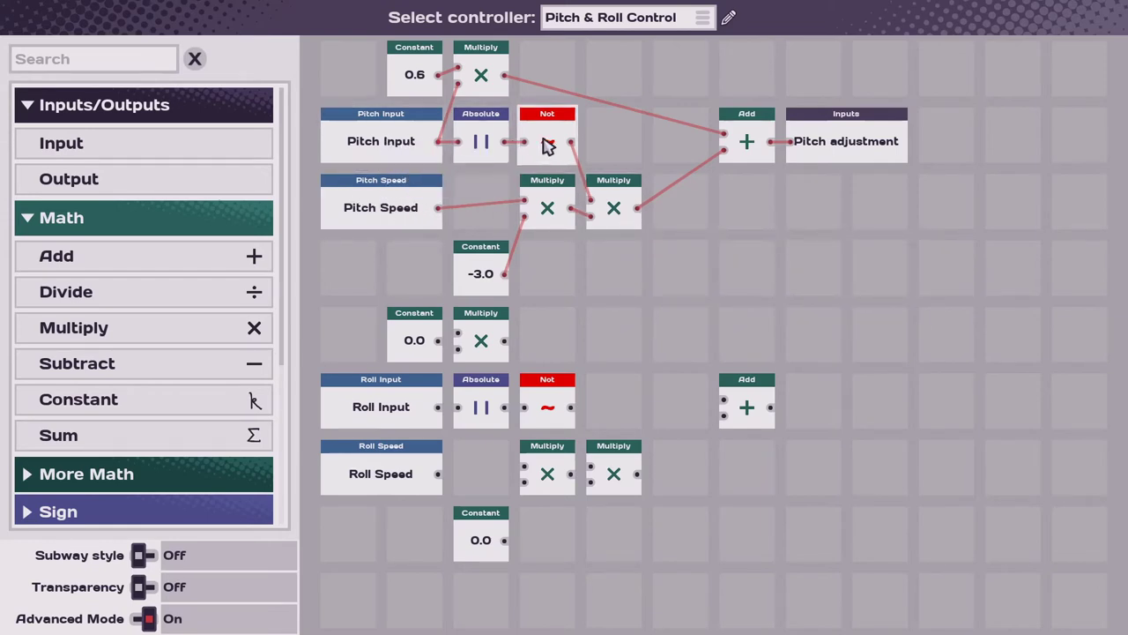
{"action": "mouse_move", "coordinate": [546, 145]}
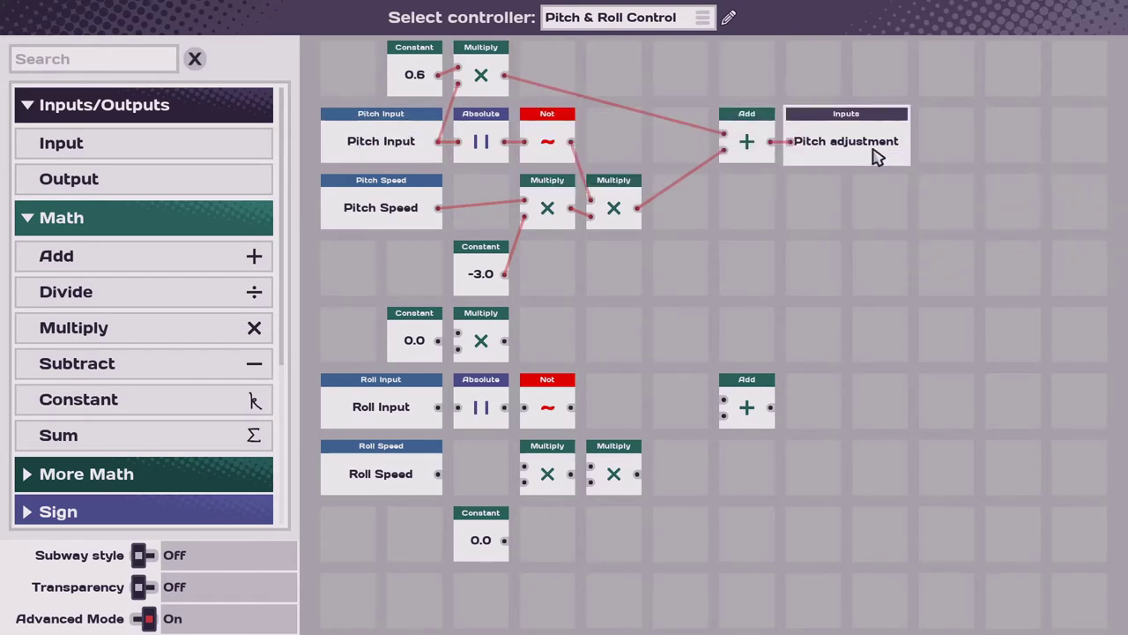
{"action": "mouse_move", "coordinate": [877, 156]}
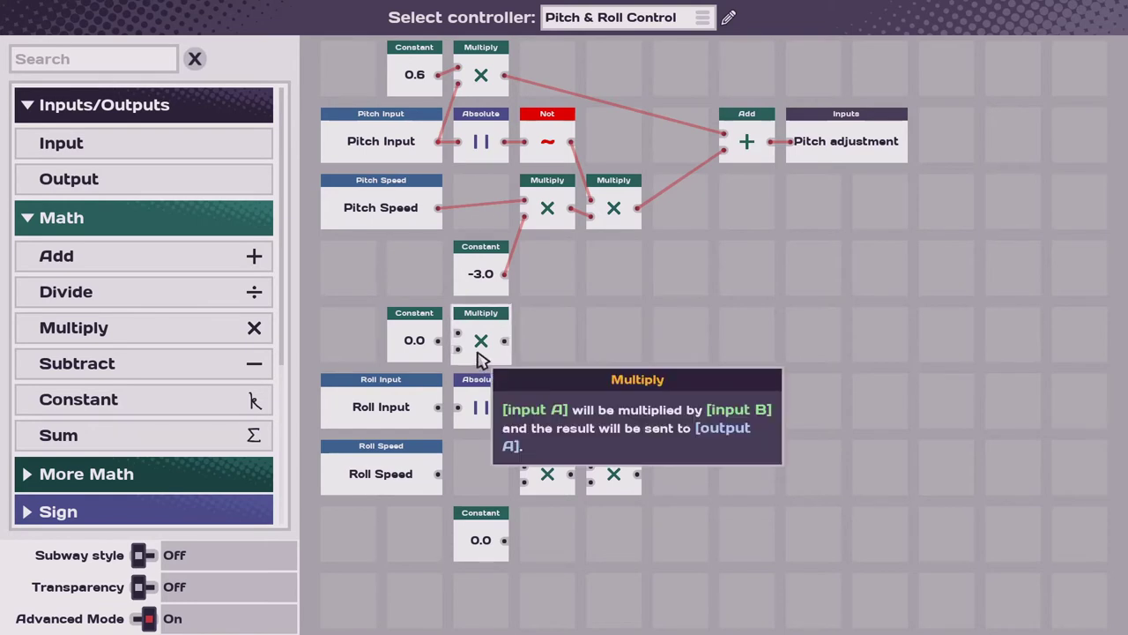
Connect the upper roll Constant and Roll Input to the adjacent Multiply, and run Roll Input through Absolute and Not into the last roll Multiply
{"action": "left_click_drag", "start_coordinate": [438, 341], "coordinate": [458, 334]}
{"action": "left_click_drag", "start_coordinate": [438, 407], "coordinate": [457, 349]}
{"action": "left_click_drag", "start_coordinate": [438, 407], "coordinate": [457, 408]}
{"action": "left_click_drag", "start_coordinate": [609, 469], "coordinate": [590, 466]}
Multiply Roll Speed by the lower Constant, feed it onward, join both roll branches in Add and connect that to an Output named Roll adjustment
{"action": "left_click_drag", "start_coordinate": [438, 474], "coordinate": [524, 466]}
{"action": "left_click_drag", "start_coordinate": [504, 539], "coordinate": [525, 482]}
{"action": "left_click_drag", "start_coordinate": [571, 473], "coordinate": [590, 482]}
{"action": "left_click_drag", "start_coordinate": [637, 473], "coordinate": [723, 415]}
{"action": "left_click_drag", "start_coordinate": [504, 341], "coordinate": [723, 399]}
{"action": "left_click_drag", "start_coordinate": [131, 172], "coordinate": [846, 407]}
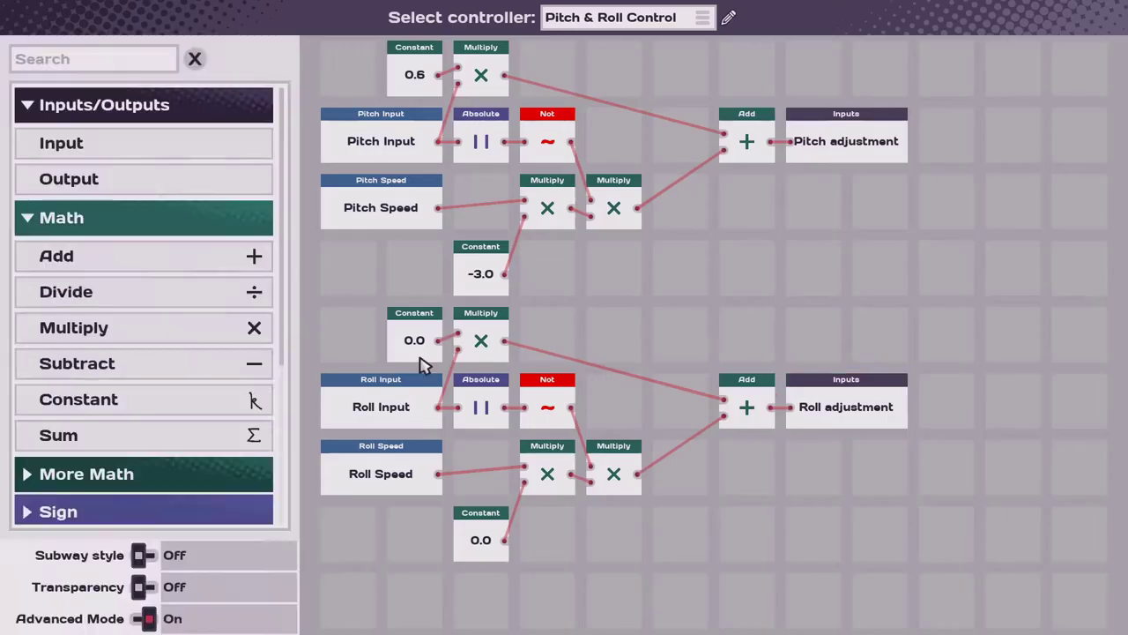
Set the Constant above Roll Input to 0.7 and the Constant below Roll Speed to 3
{"action": "left_click", "coordinate": [420, 357]}
{"action": "left_click", "coordinate": [455, 535]}
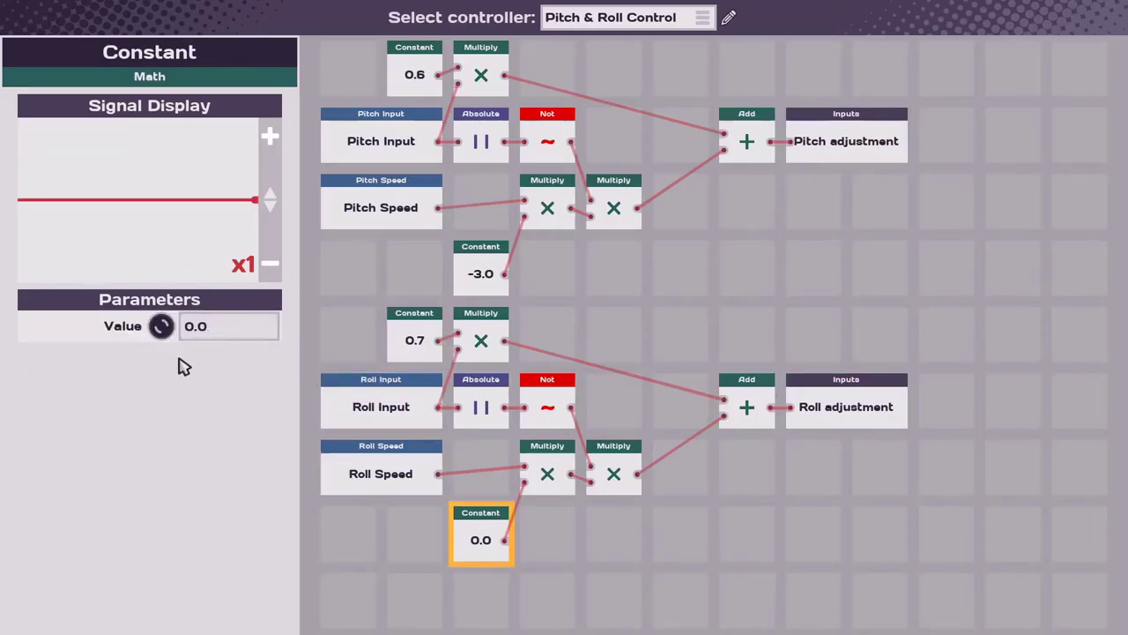
{"action": "left_click", "coordinate": [183, 326]}
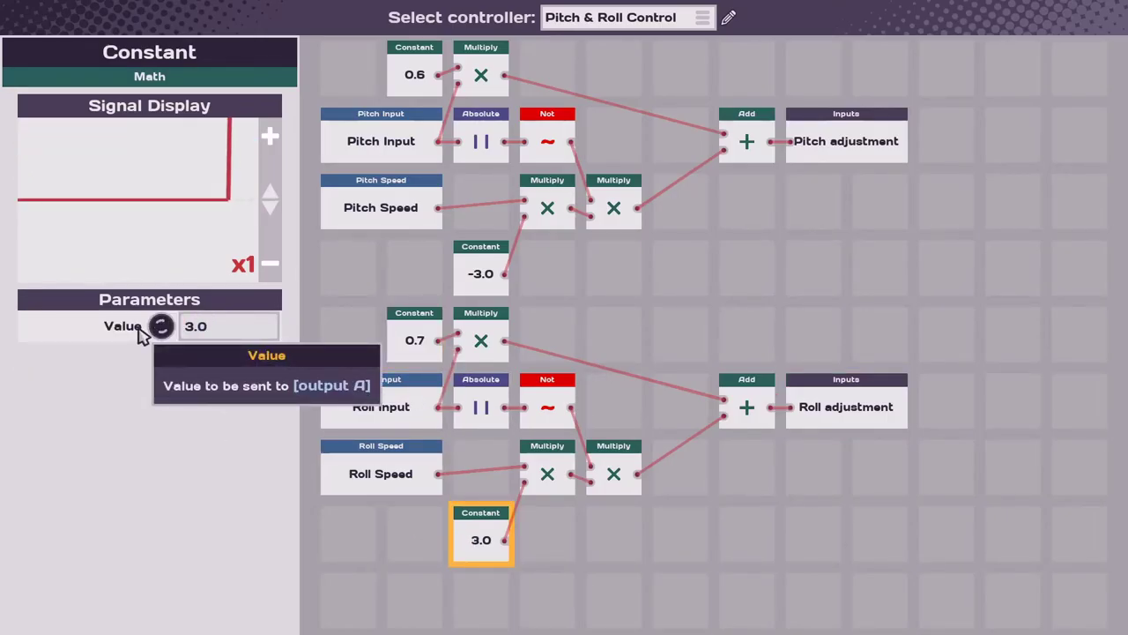
{"action": "left_click", "coordinate": [392, 485]}
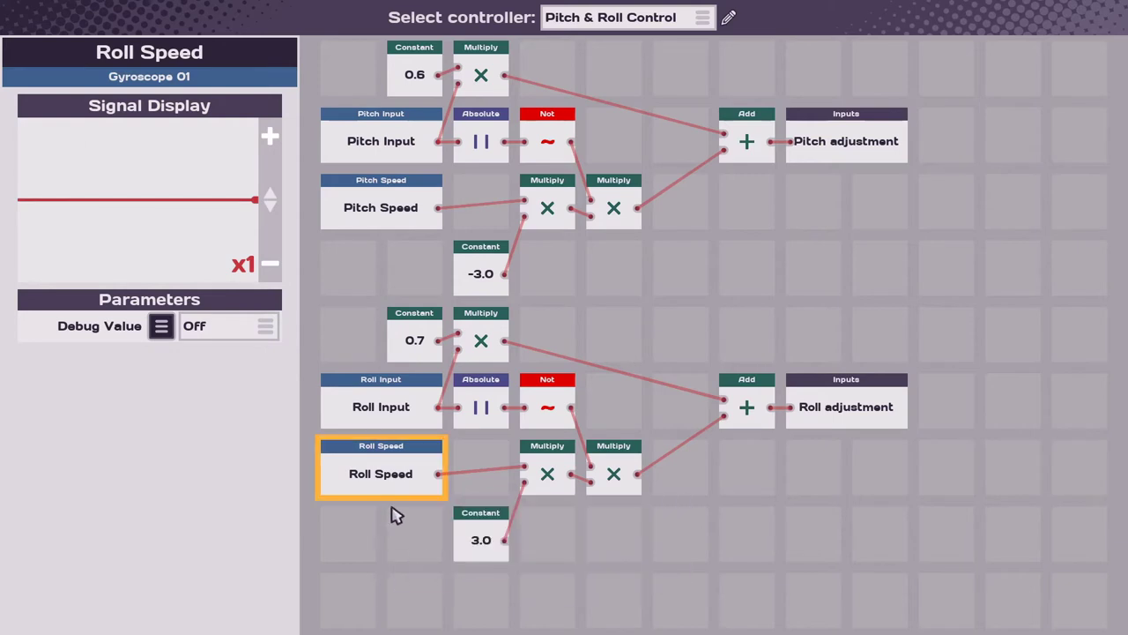
{"action": "left_click", "coordinate": [867, 409]}
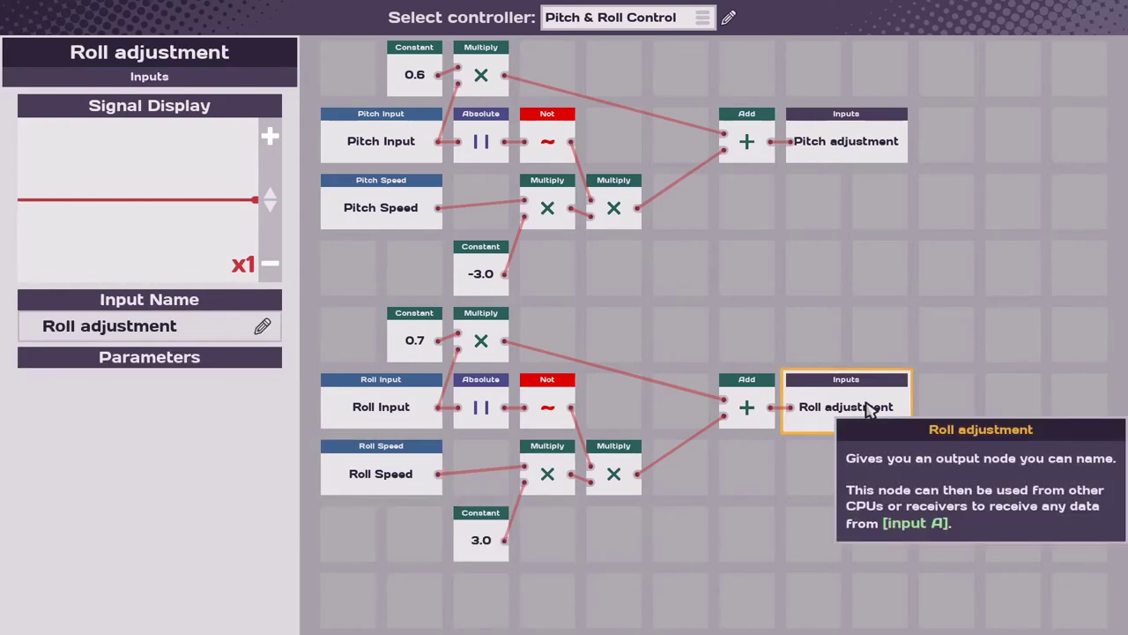
{"action": "left_click", "coordinate": [381, 414]}
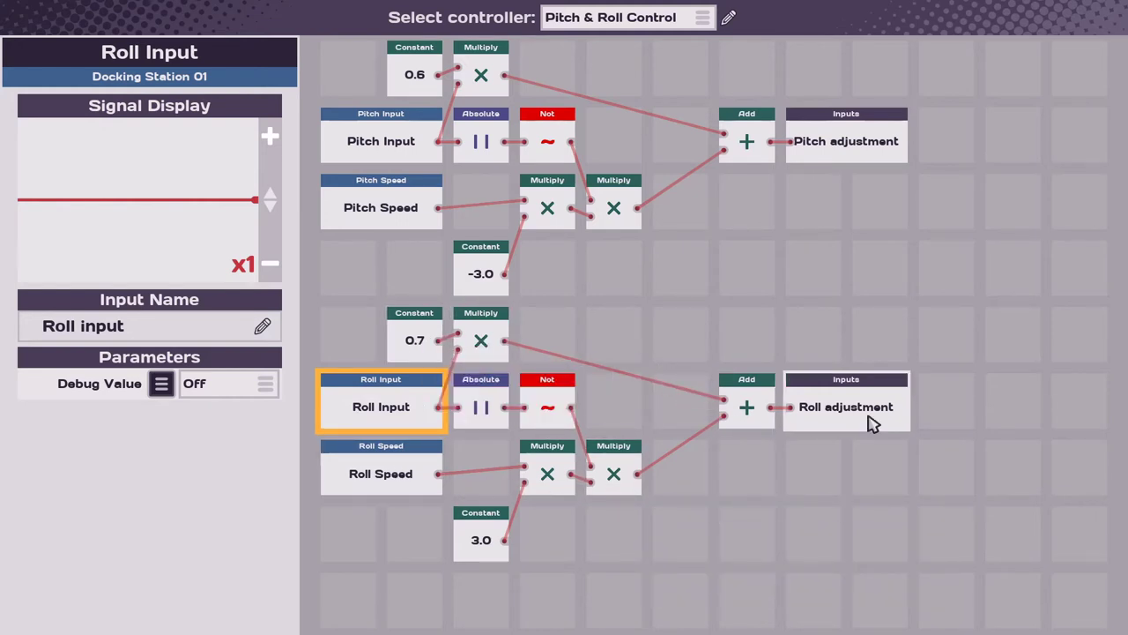
{"action": "left_click", "coordinate": [848, 487]}
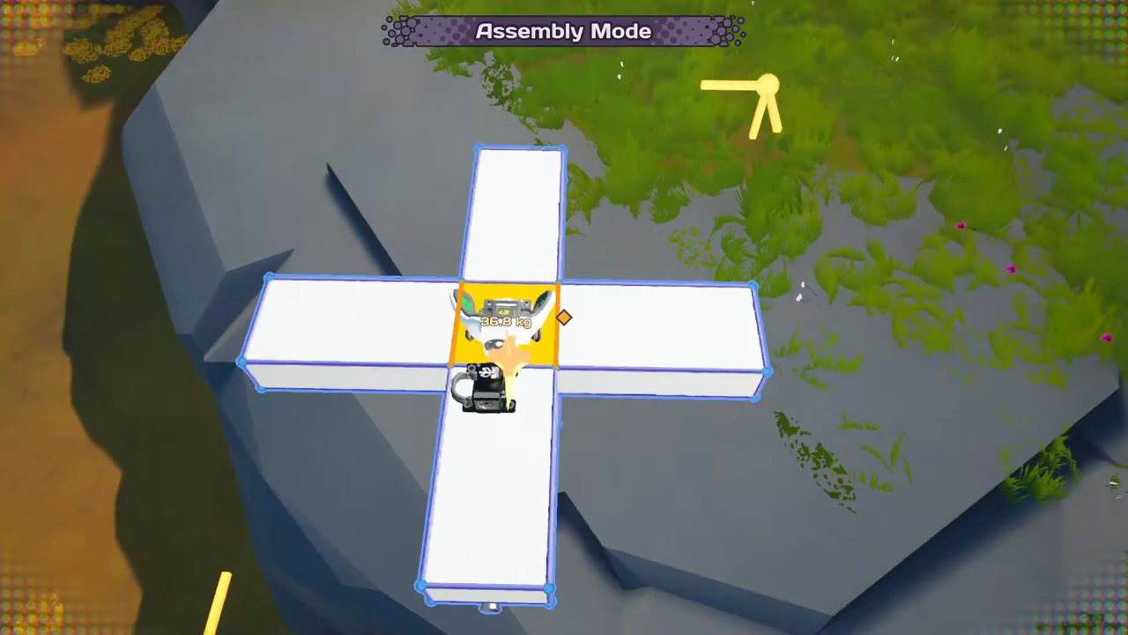
Clone the Pitch & Roll Control controller twice, placing both copies along the same arm of the bot
{"action": "key", "text": "d"}
{"action": "key", "text": "w"}
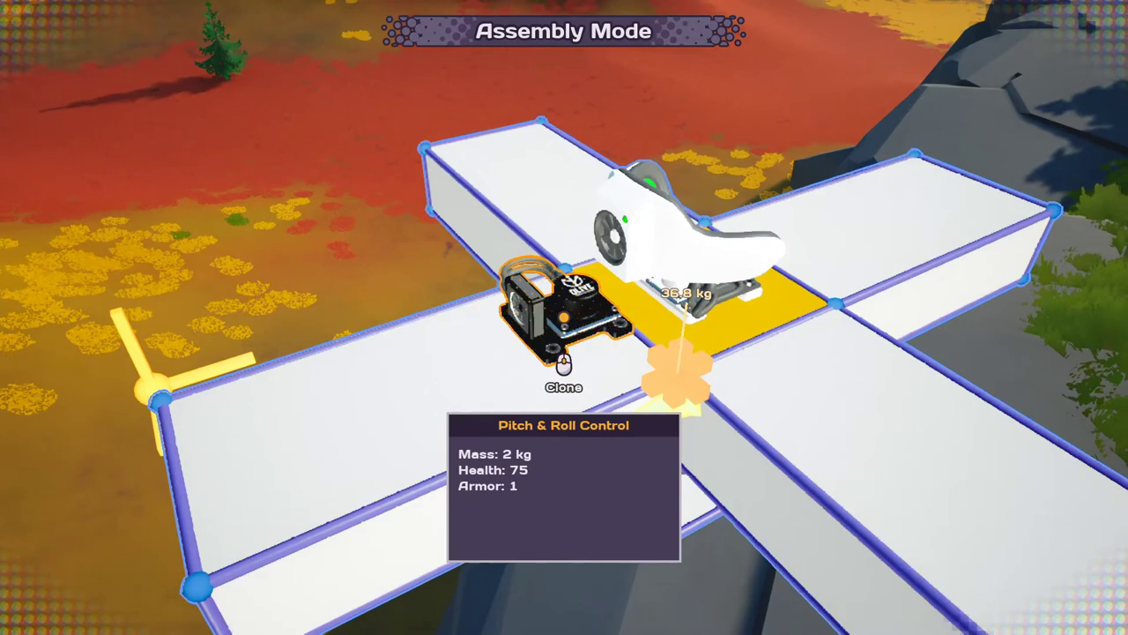
{"action": "left_click", "coordinate": [564, 316]}
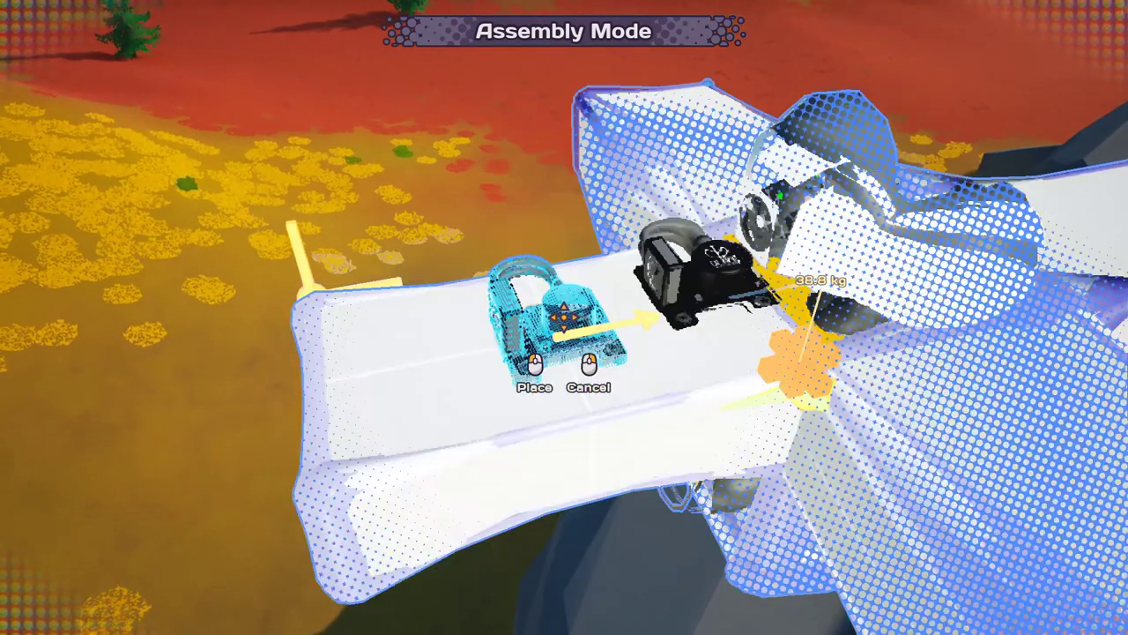
{"action": "left_click", "coordinate": [564, 316]}
{"action": "right_click", "coordinate": [564, 316]}
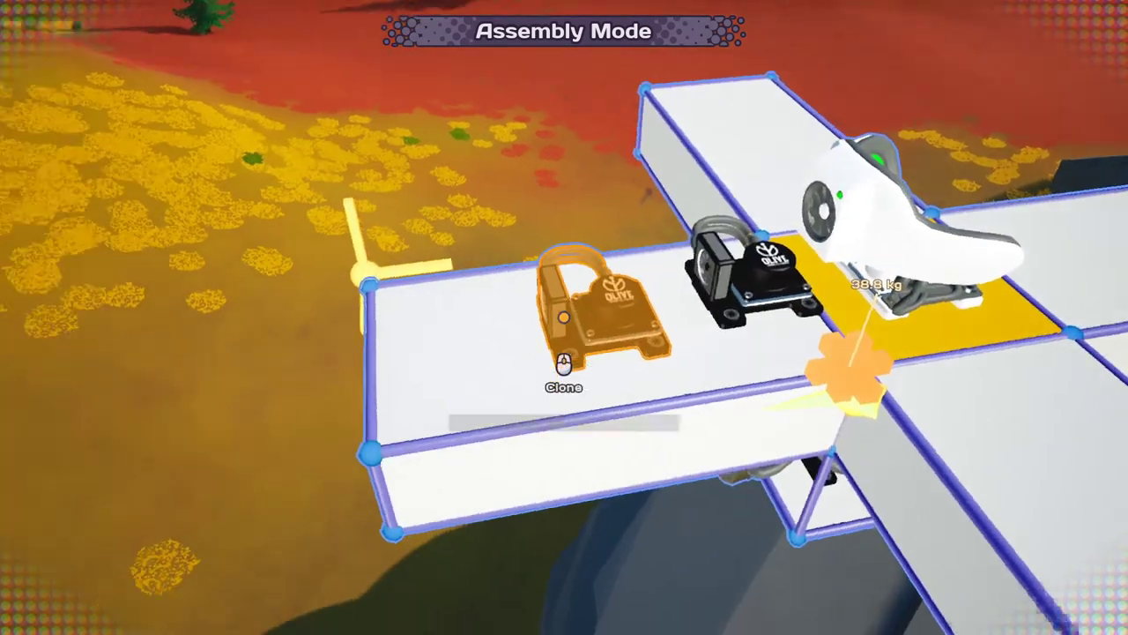
{"action": "left_click", "coordinate": [564, 315]}
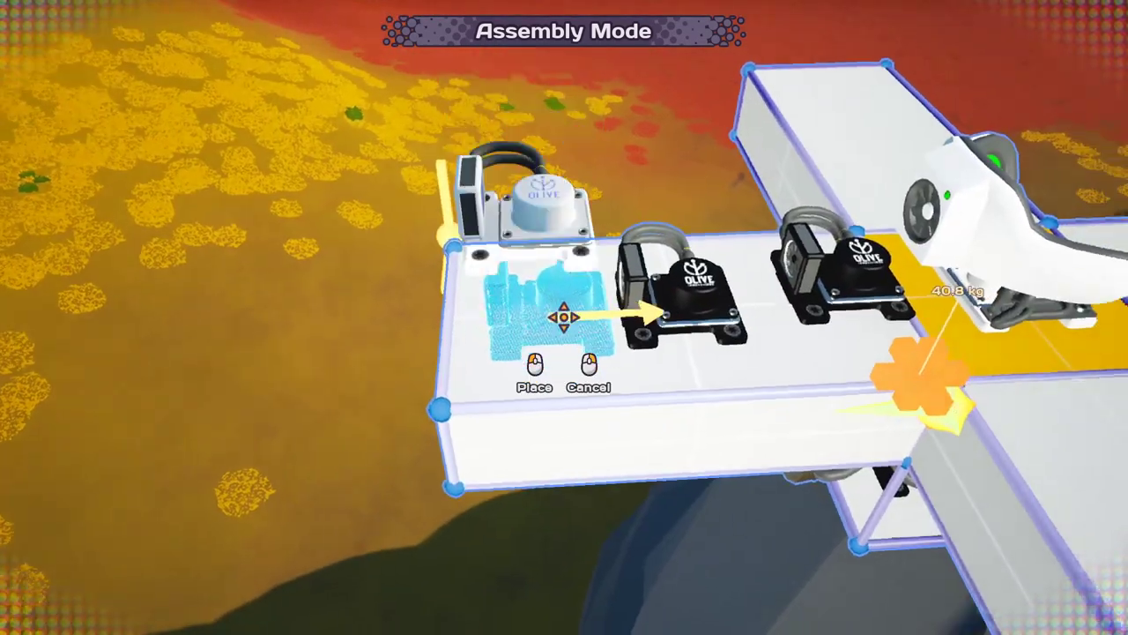
{"action": "right_click", "coordinate": [564, 315]}
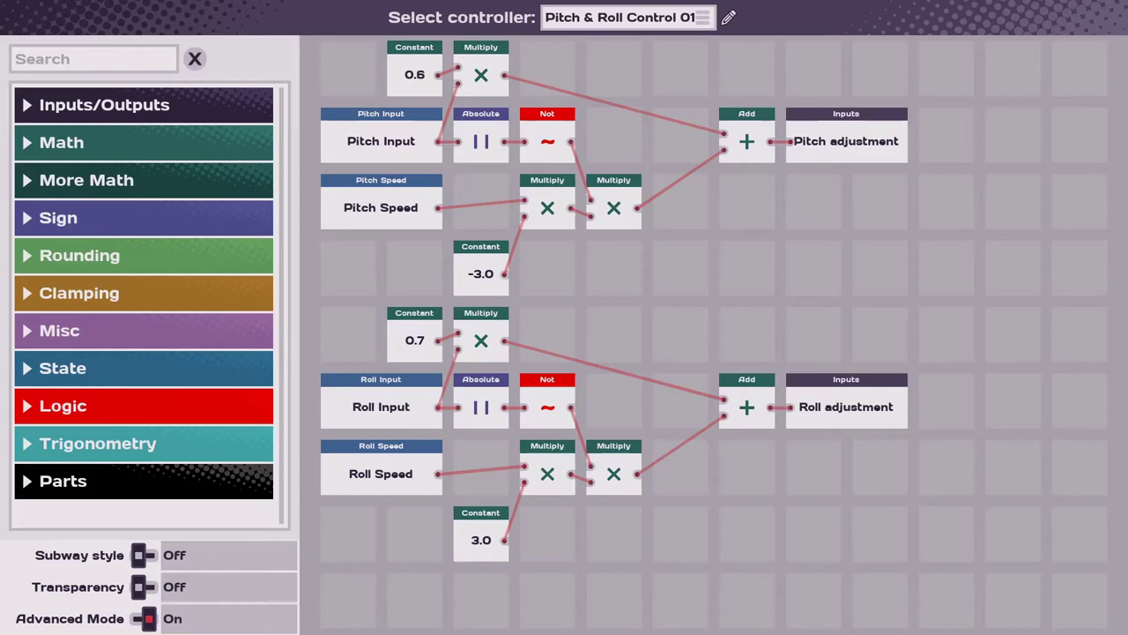
Select the Pitch & Roll Control 02 controller and rename it Lateral Control
{"action": "left_click", "coordinate": [628, 16]}
{"action": "left_click", "coordinate": [628, 79]}
{"action": "left_click", "coordinate": [728, 17]}
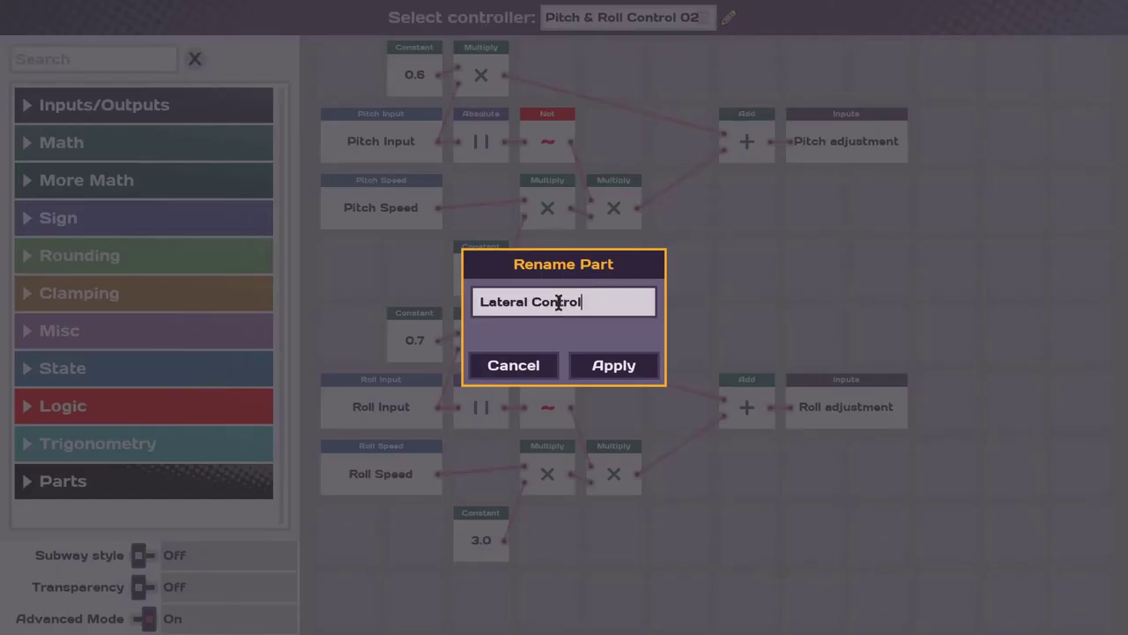
{"action": "left_click", "coordinate": [631, 366]}
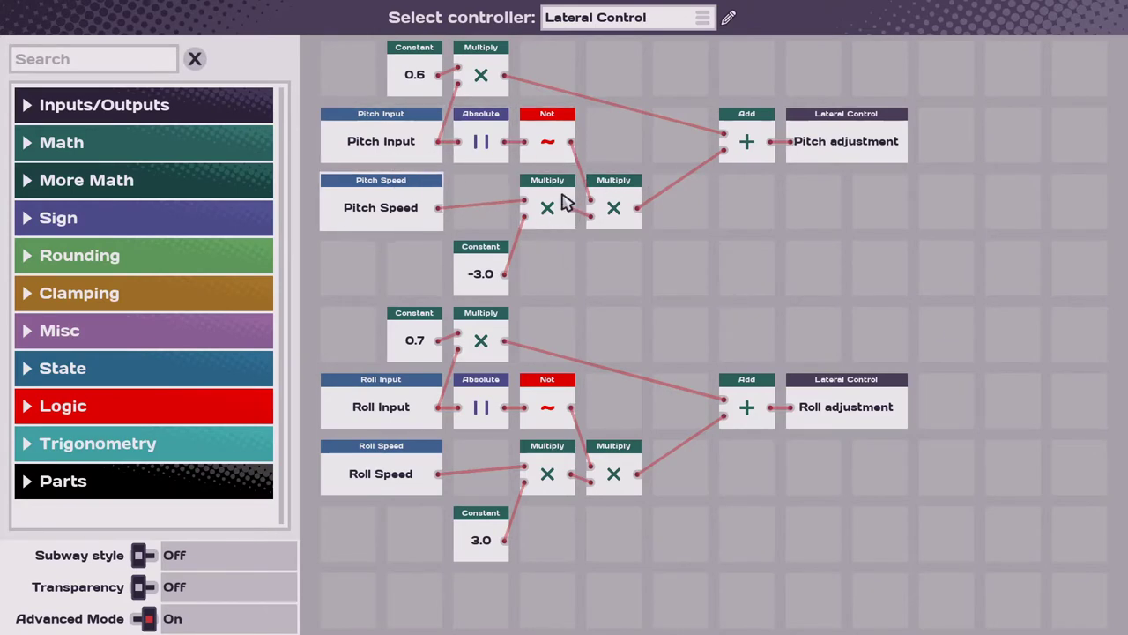
Delete the Pitch Input and Roll Input nodes from the Lateral Control logic
{"action": "left_click", "coordinate": [385, 154]}
{"action": "key", "text": "Delete"}
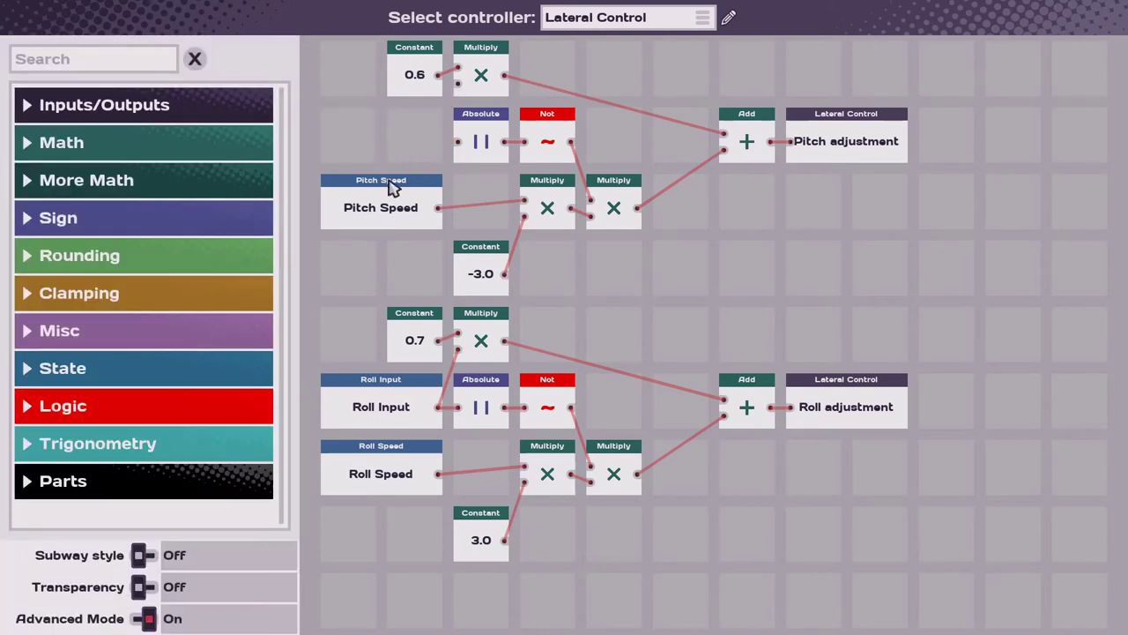
{"action": "left_click", "coordinate": [367, 399]}
{"action": "key", "text": "Delete"}
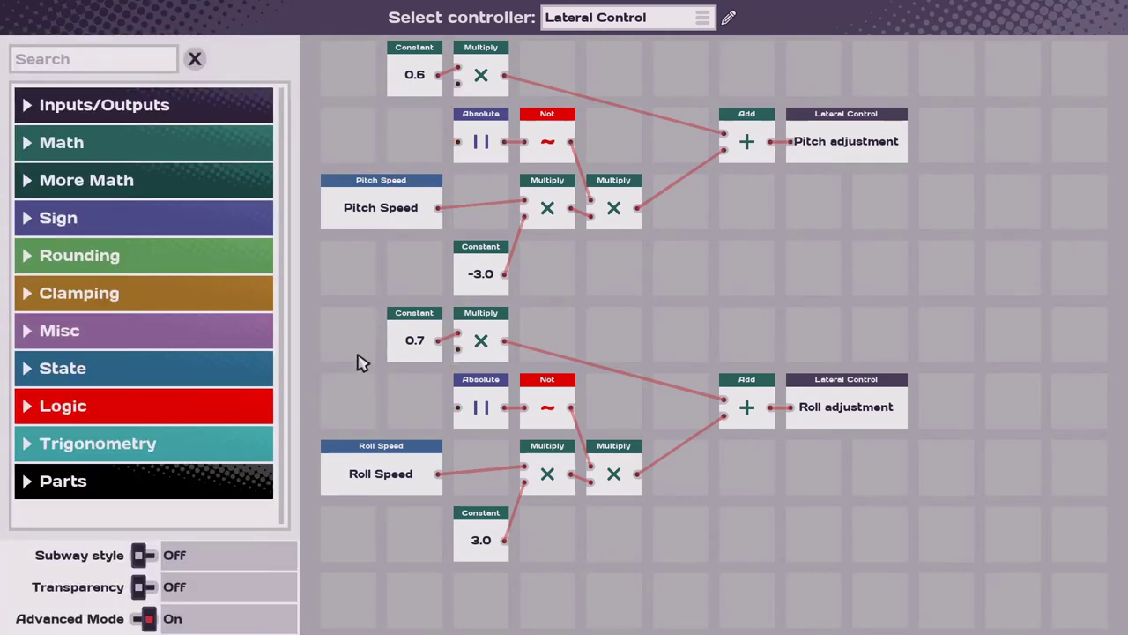
Place Docking Station 01's SW Pressed node before the upper Absolute node and its DA Pressed node before the lower Absolute node
{"action": "left_click", "coordinate": [123, 481]}
{"action": "scroll", "coordinate": [132, 416], "scroll_direction": "down", "scroll_amount": 5}
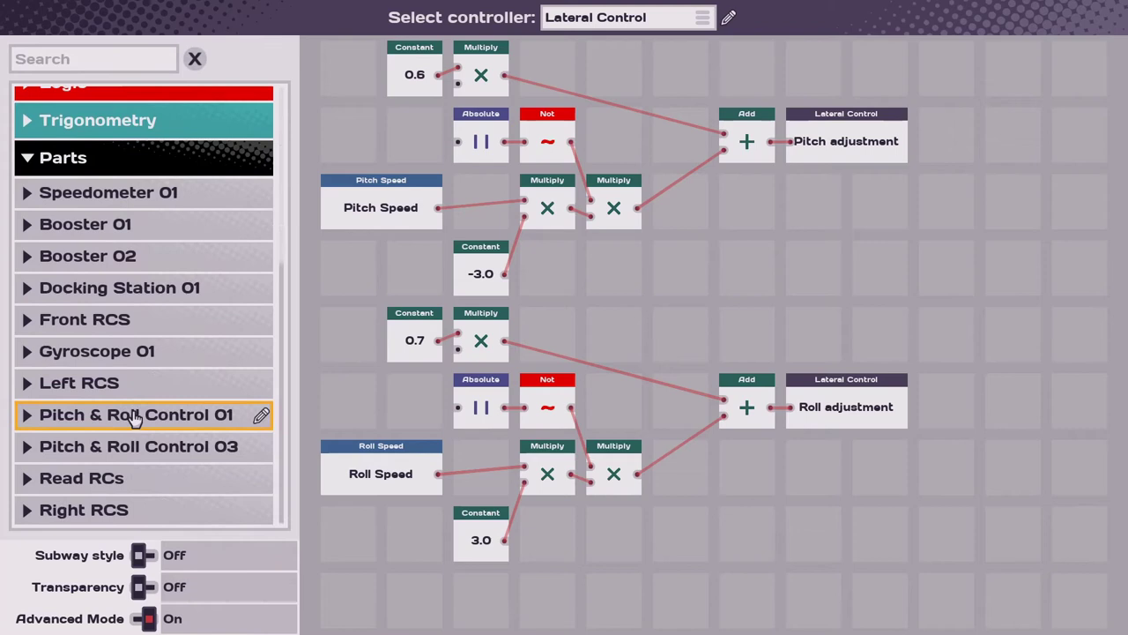
{"action": "left_click", "coordinate": [97, 289]}
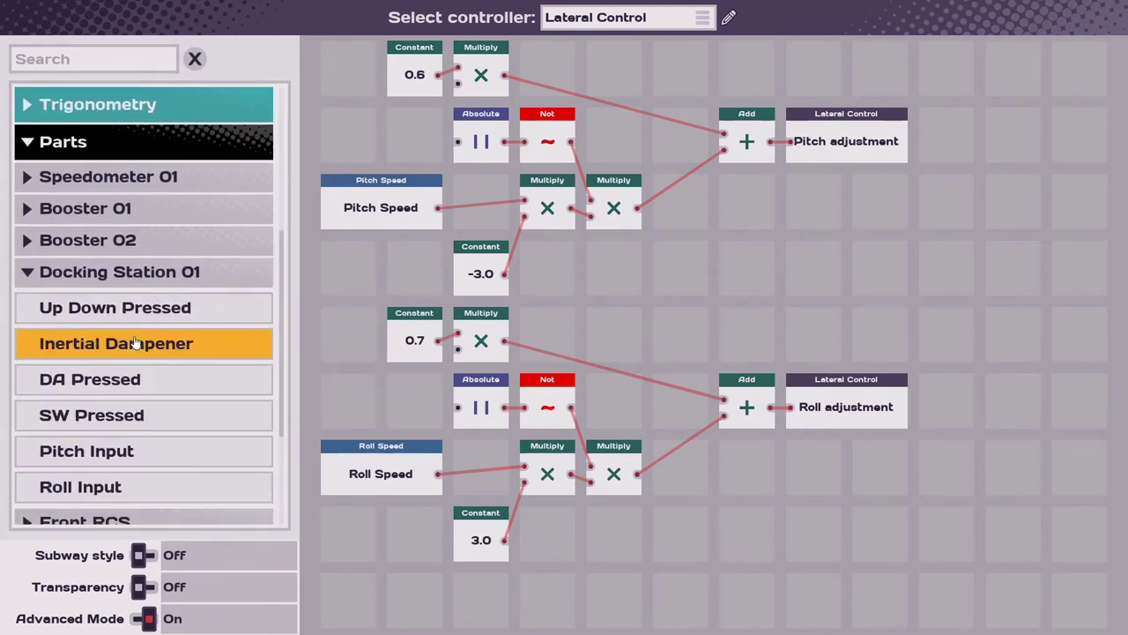
{"action": "scroll", "coordinate": [141, 348], "scroll_direction": "down", "scroll_amount": 2}
{"action": "left_click_drag", "start_coordinate": [151, 335], "coordinate": [309, 124]}
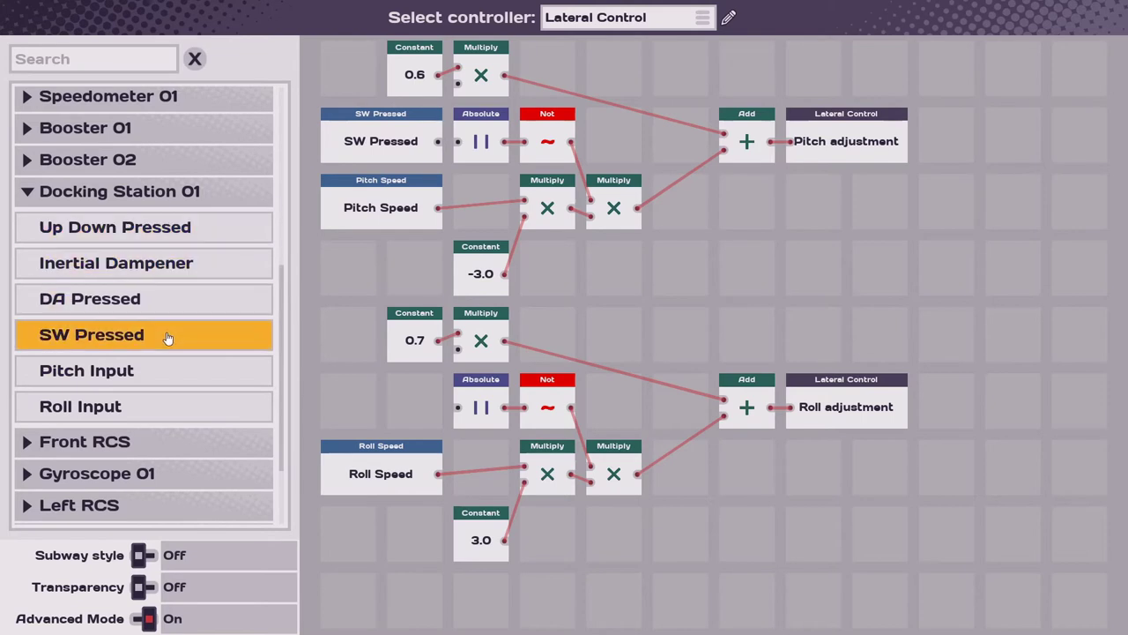
{"action": "left_click_drag", "start_coordinate": [83, 335], "coordinate": [102, 308]}
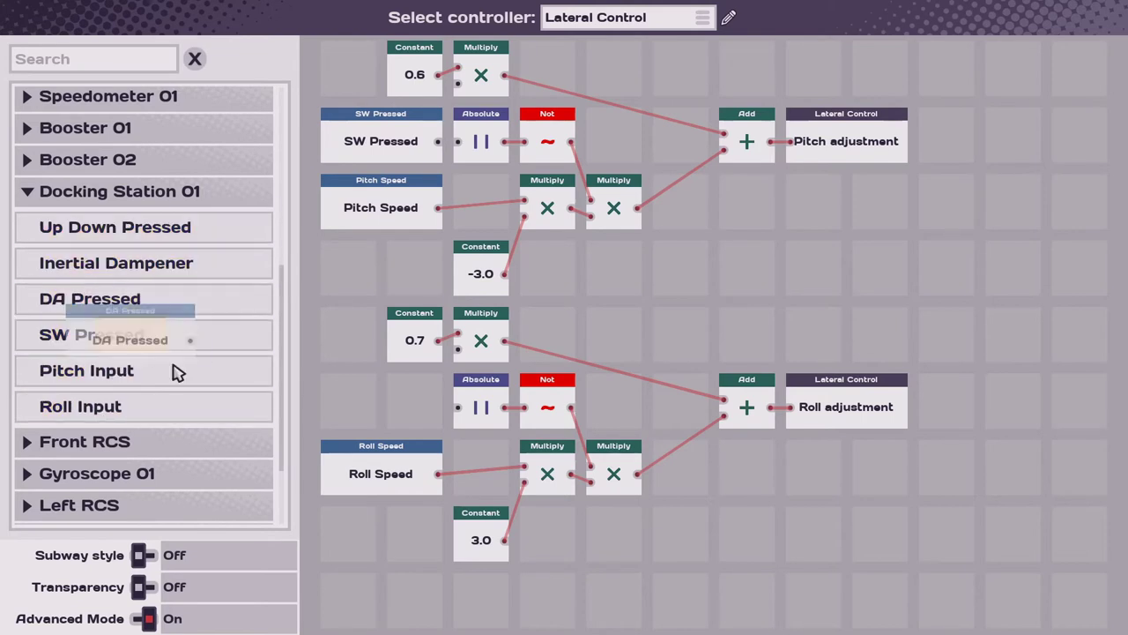
{"action": "left_click_drag", "start_coordinate": [177, 372], "coordinate": [312, 382]}
Delete the Roll adjustment and Pitch adjustment output nodes
{"action": "left_click", "coordinate": [864, 413]}
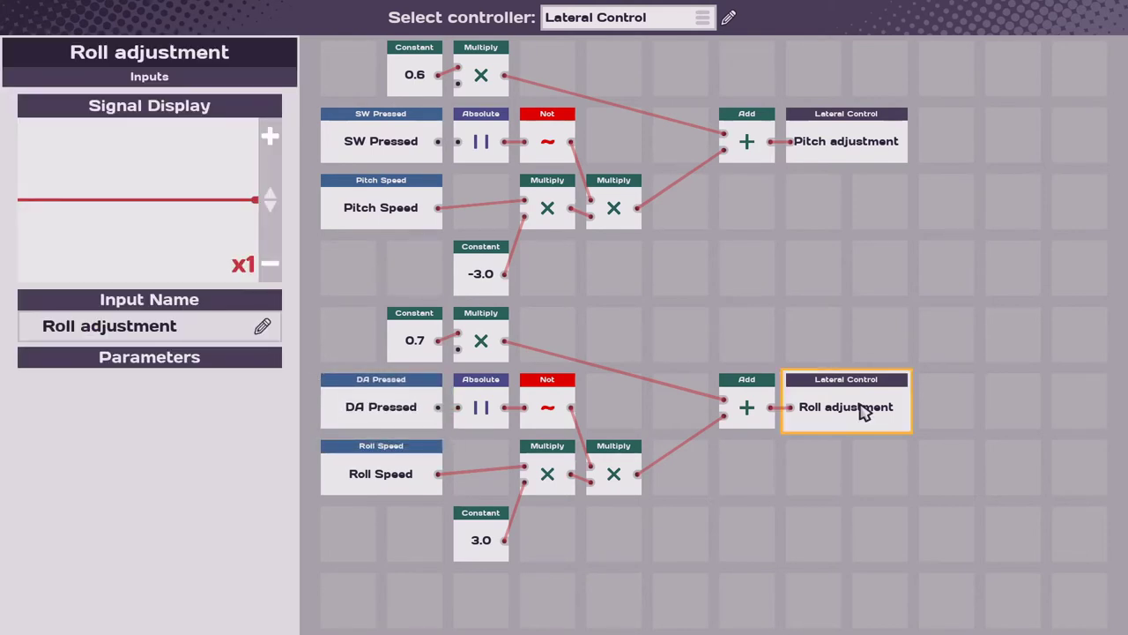
{"action": "key", "text": "Delete"}
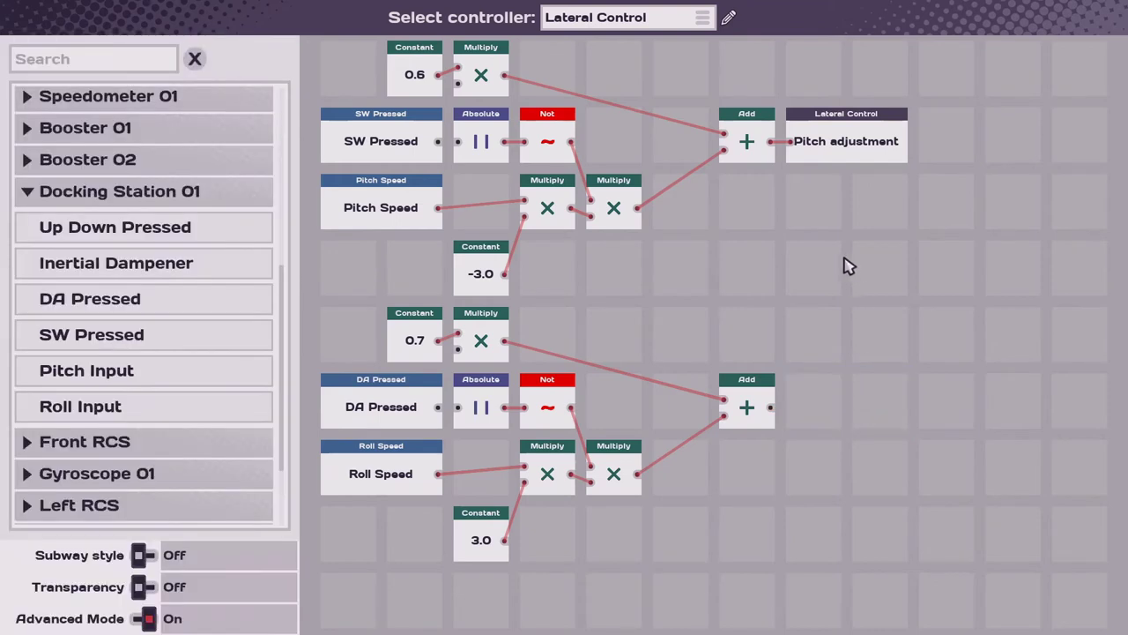
{"action": "left_click", "coordinate": [848, 150]}
{"action": "key", "text": "Delete"}
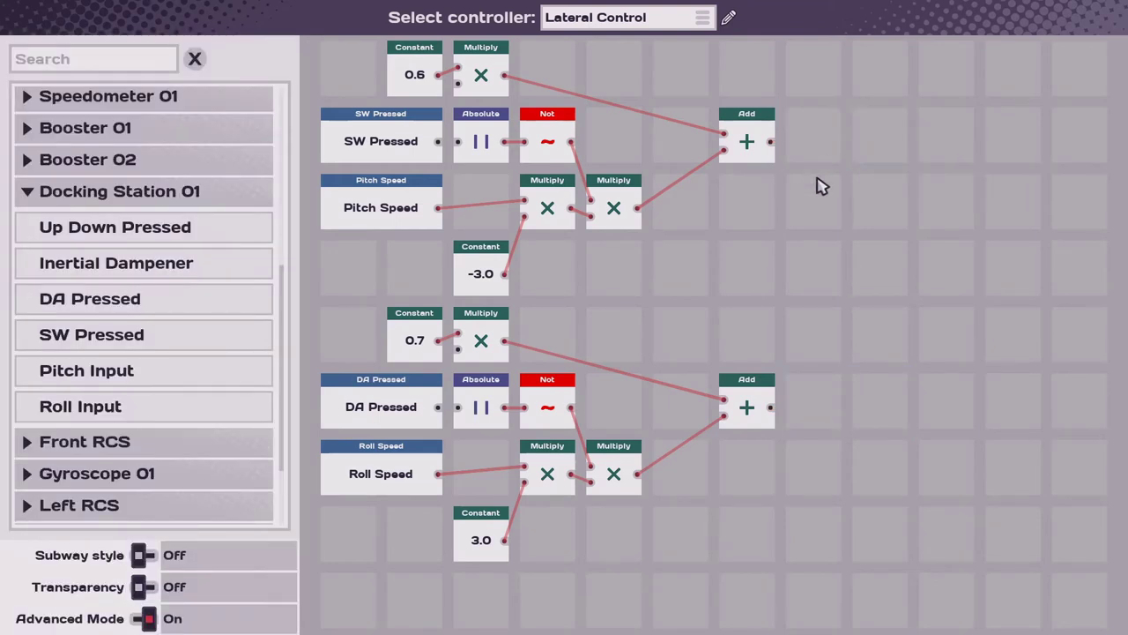
Place an Output node after the upper Add node, name it Forward reduction and connect the Add output to it
{"action": "left_click", "coordinate": [112, 191]}
{"action": "scroll", "coordinate": [96, 247], "scroll_direction": "up", "scroll_amount": 10}
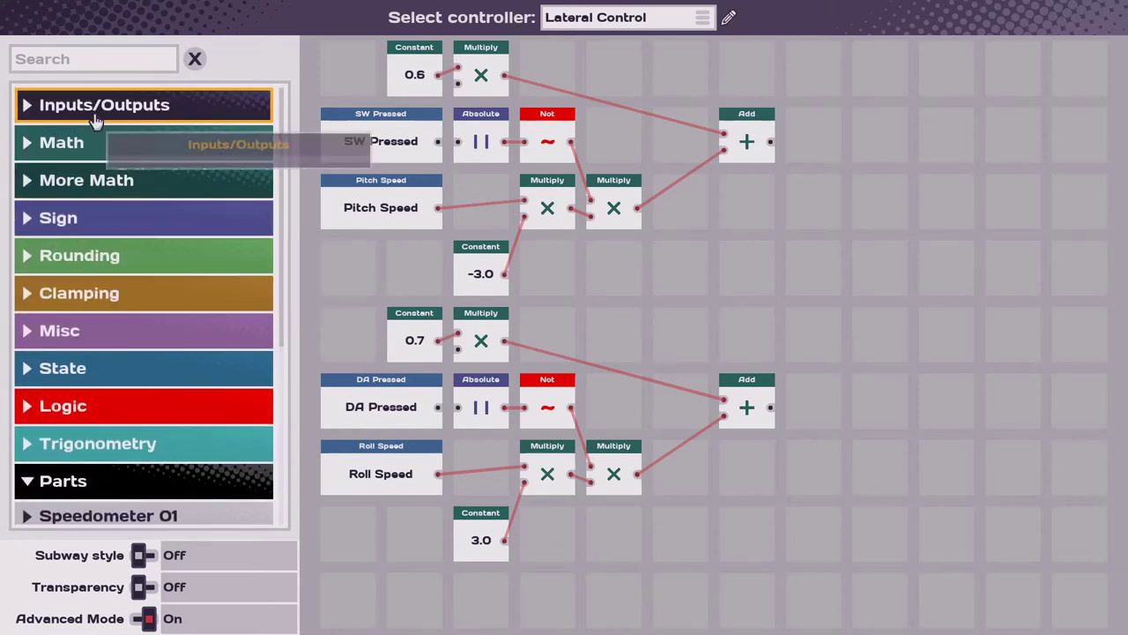
{"action": "left_click", "coordinate": [92, 106]}
{"action": "left_click_drag", "start_coordinate": [88, 178], "coordinate": [890, 104]}
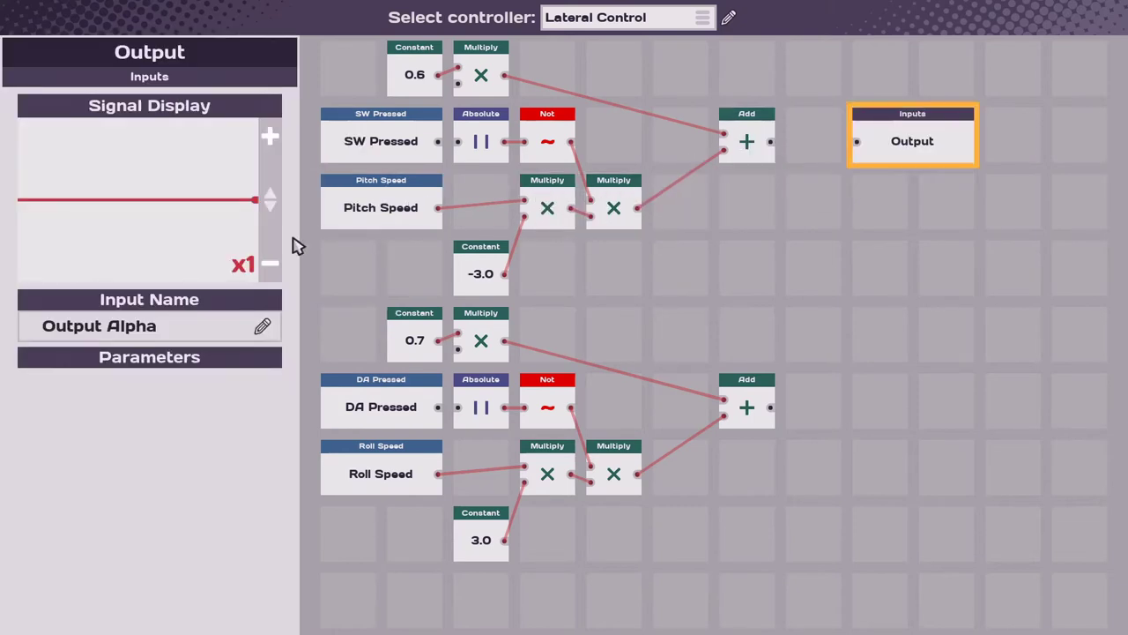
{"action": "left_click", "coordinate": [264, 333]}
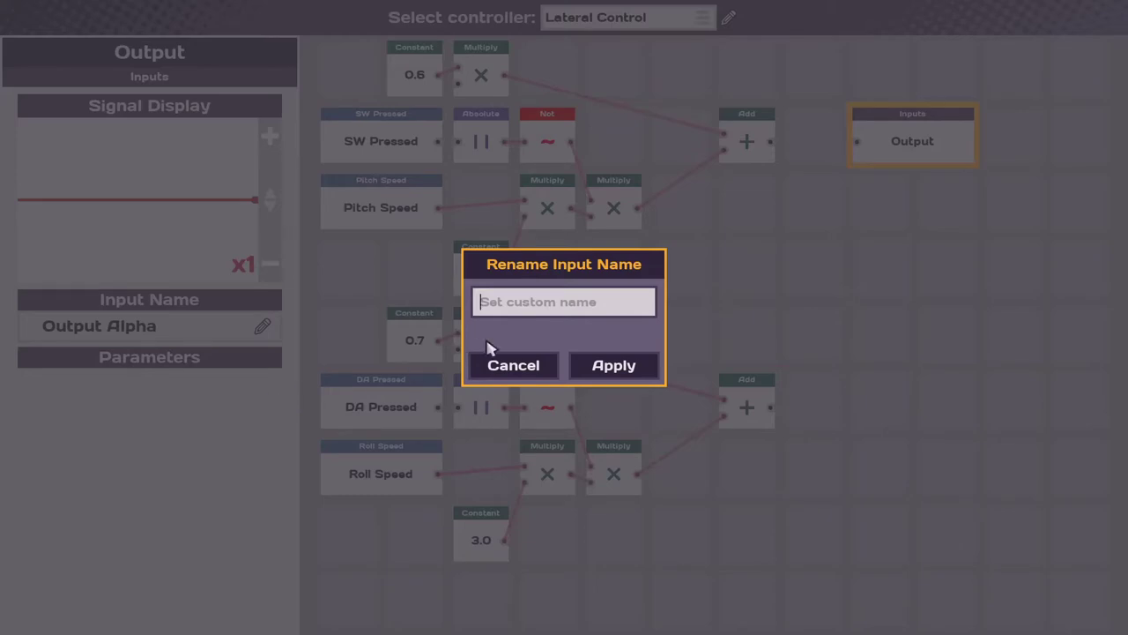
{"action": "type", "text": "Forwar"}
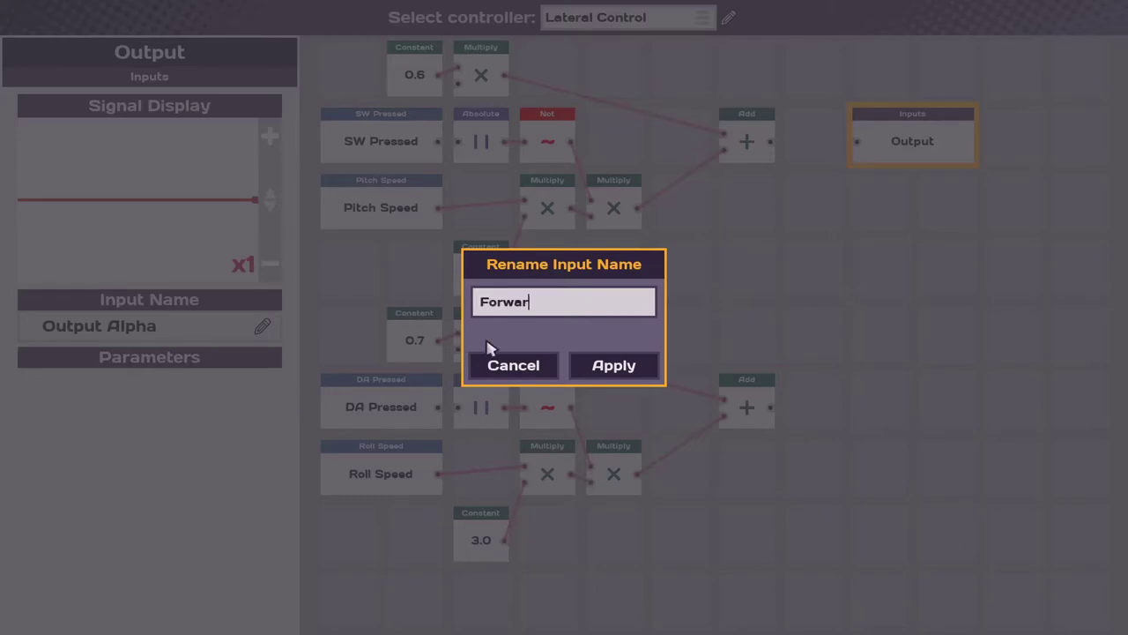
{"action": "type", "text": "d reduction"}
{"action": "left_click", "coordinate": [637, 364]}
Set the Constant above DA Pressed to 0.9 and shift the lower Add node one cell away from the Multiply nodes
{"action": "left_click", "coordinate": [414, 339]}
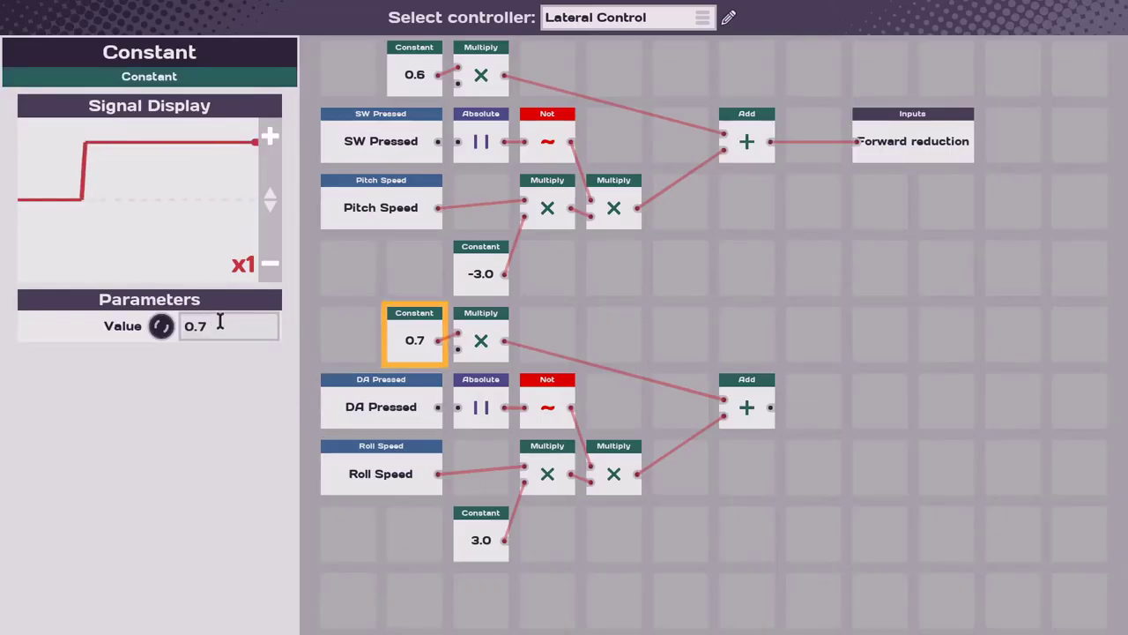
{"action": "key", "text": "Return"}
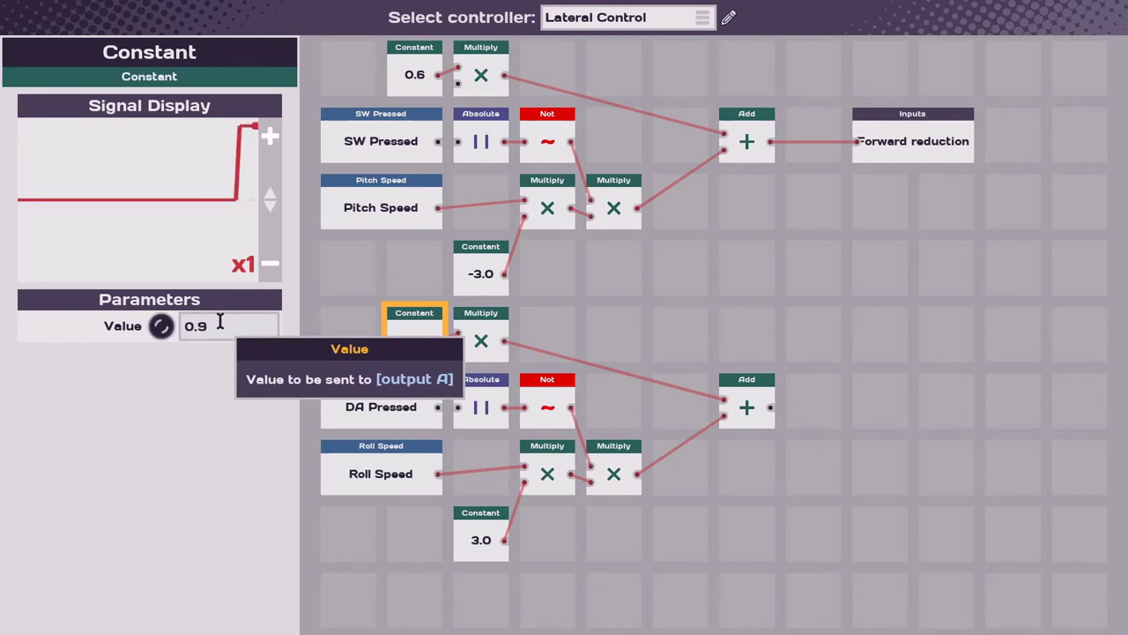
{"action": "left_click_drag", "start_coordinate": [751, 407], "coordinate": [851, 397]}
{"action": "left_click", "coordinate": [859, 398]}
Place the Right/Left node of the Read RCs part directly after the lower Add node
{"action": "scroll", "coordinate": [104, 477], "scroll_direction": "down", "scroll_amount": 1}
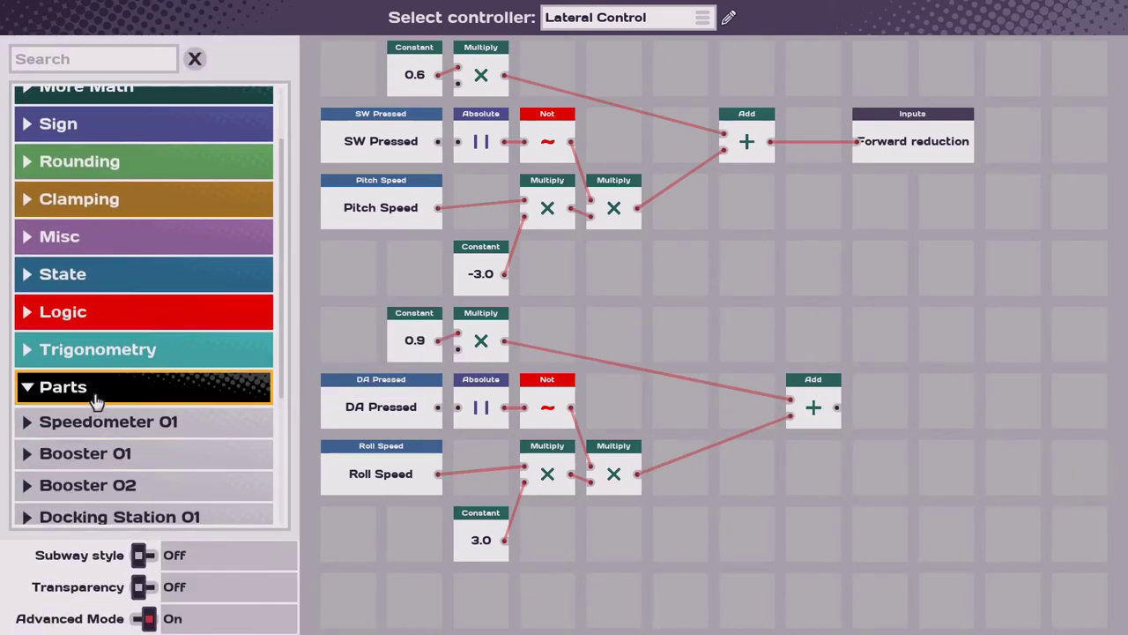
{"action": "scroll", "coordinate": [96, 398], "scroll_direction": "down", "scroll_amount": 4}
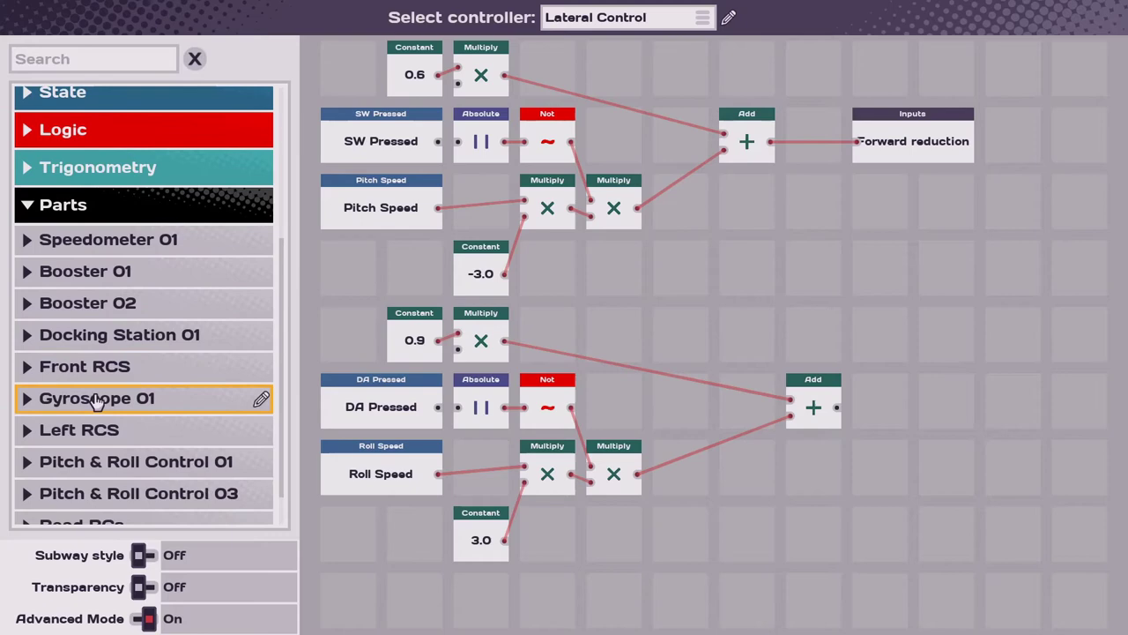
{"action": "scroll", "coordinate": [132, 426], "scroll_direction": "down", "scroll_amount": 1}
{"action": "left_click", "coordinate": [81, 484]}
{"action": "left_click_drag", "start_coordinate": [84, 373], "coordinate": [876, 379]}
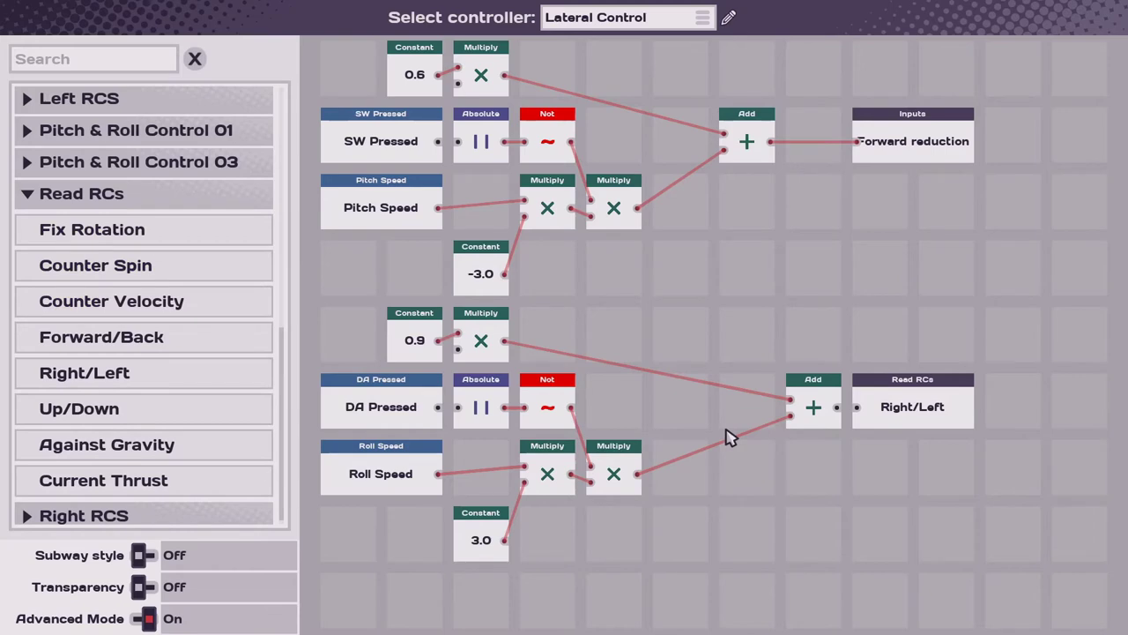
Rename the Read RCs part as Rear RCS
{"action": "left_click", "coordinate": [156, 205]}
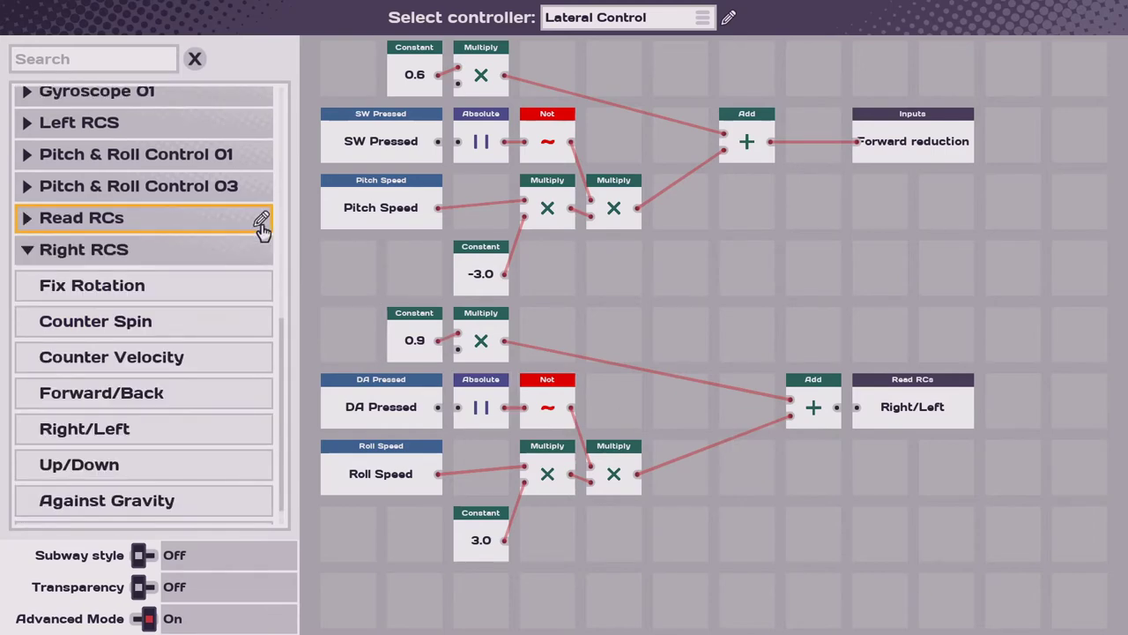
{"action": "left_click", "coordinate": [261, 231]}
{"action": "scroll", "coordinate": [232, 253], "scroll_direction": "up", "scroll_amount": 1}
{"action": "left_click", "coordinate": [258, 220]}
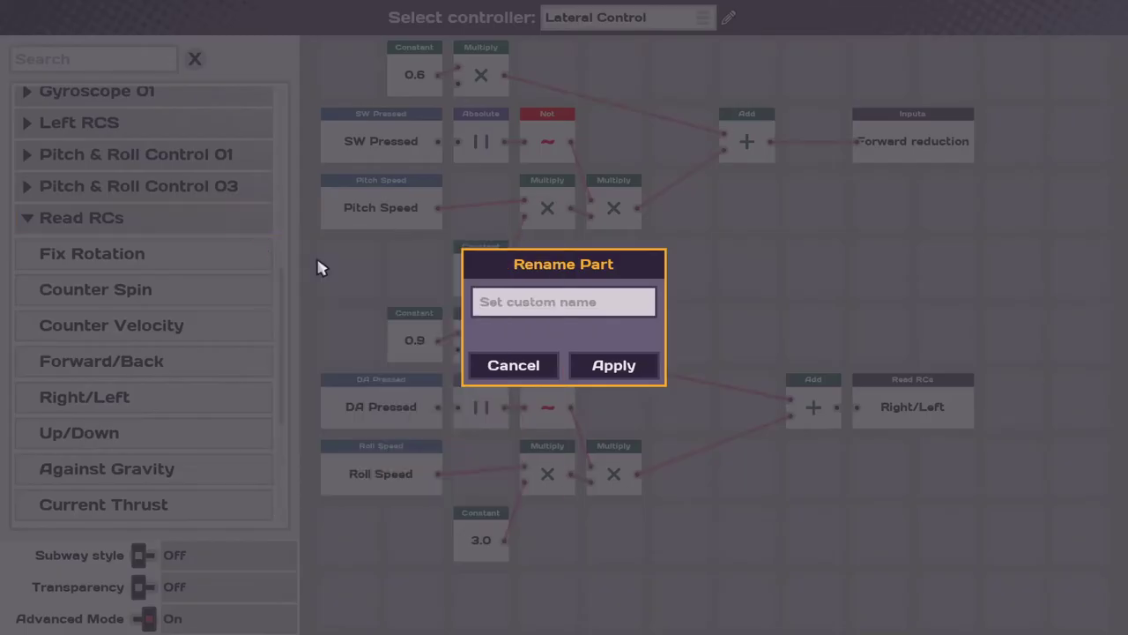
{"action": "type", "text": "Red"}
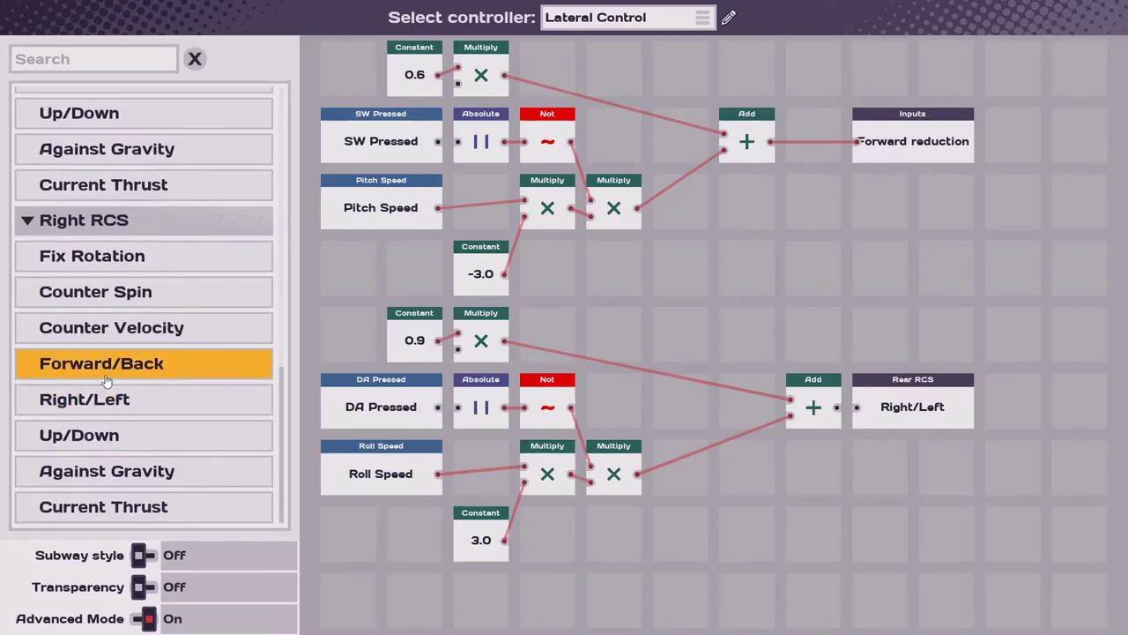
Combine the Right/Left nodes of the RCS parts into one Group output and connect the lower Add node to it
{"action": "left_click_drag", "start_coordinate": [105, 397], "coordinate": [850, 388]}
{"action": "scroll", "coordinate": [154, 394], "scroll_direction": "up", "scroll_amount": 5}
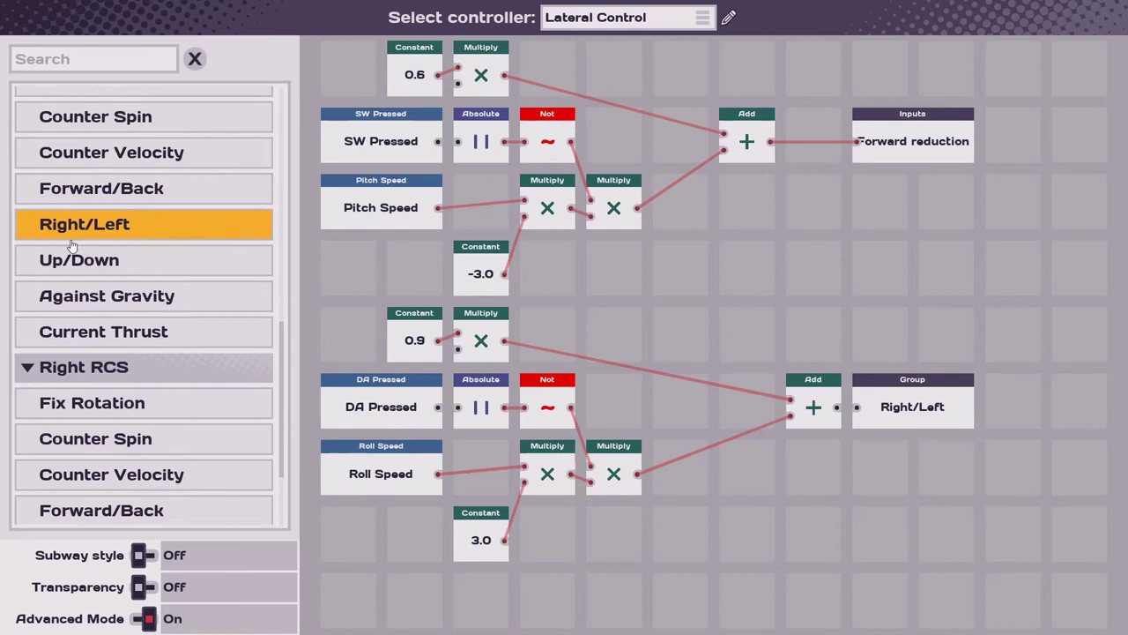
{"action": "left_click_drag", "start_coordinate": [123, 410], "coordinate": [852, 407]}
{"action": "scroll", "coordinate": [79, 369], "scroll_direction": "up", "scroll_amount": 5}
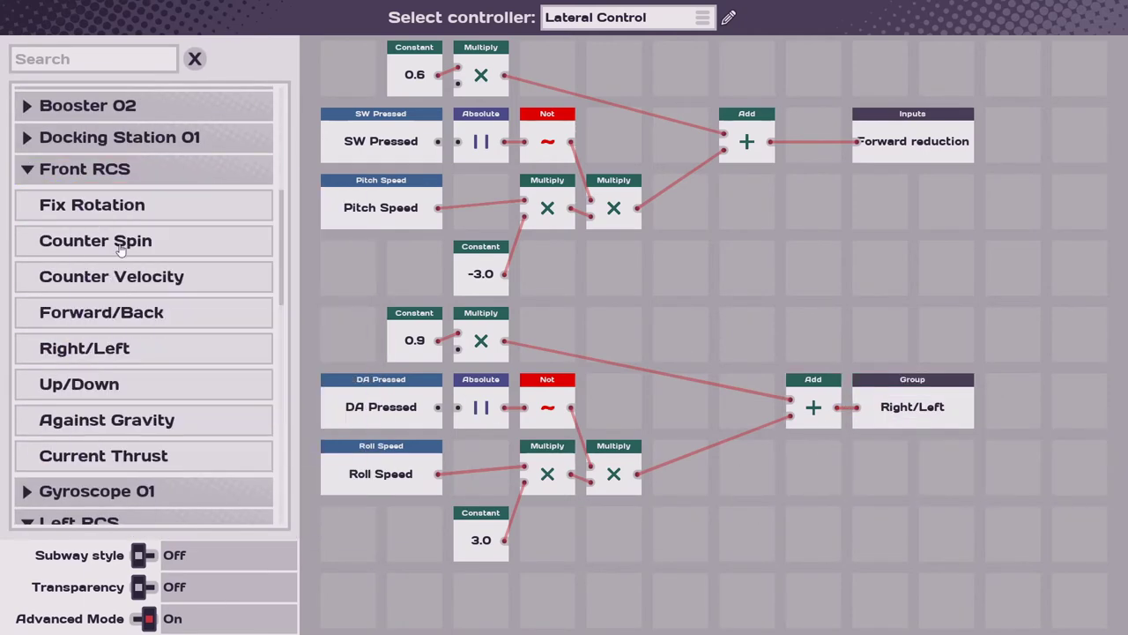
Shift the DA Pressed logic block down one row and place the Docking Station's Inertial Dampener node in the free row above it
{"action": "left_click", "coordinate": [110, 136]}
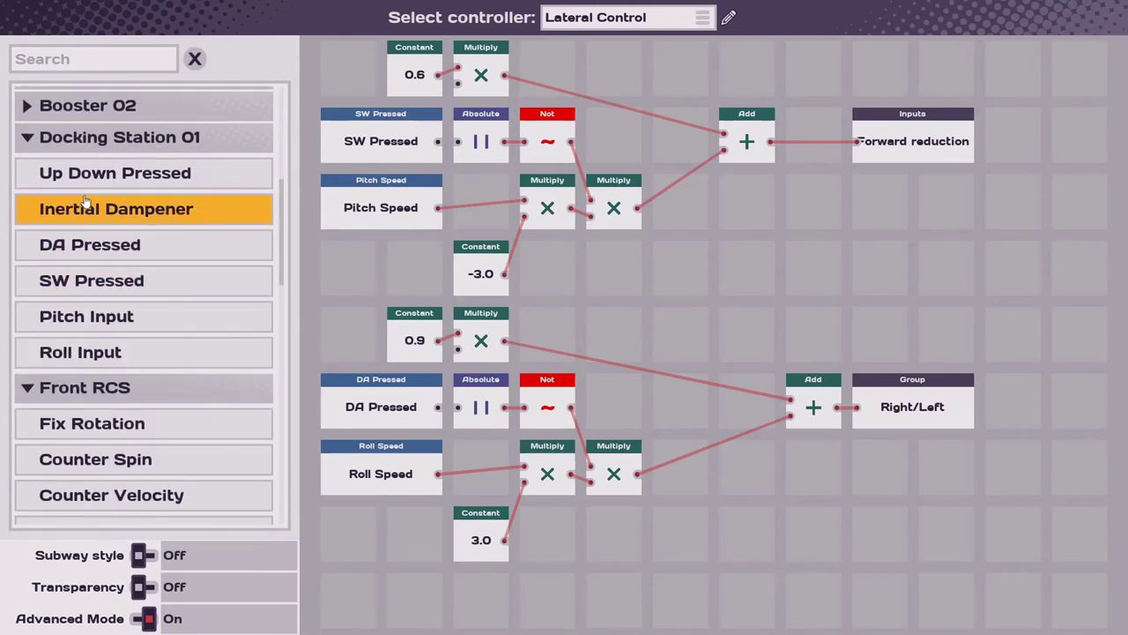
{"action": "left_click_drag", "start_coordinate": [71, 215], "coordinate": [569, 282]}
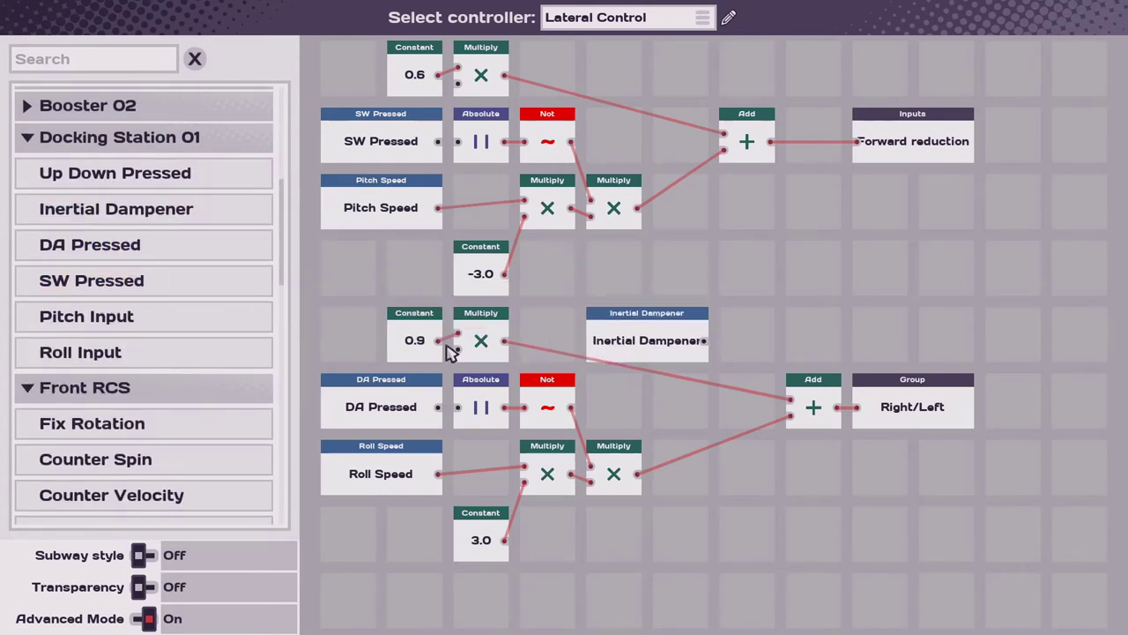
{"action": "left_click_drag", "start_coordinate": [604, 458], "coordinate": [990, 559]}
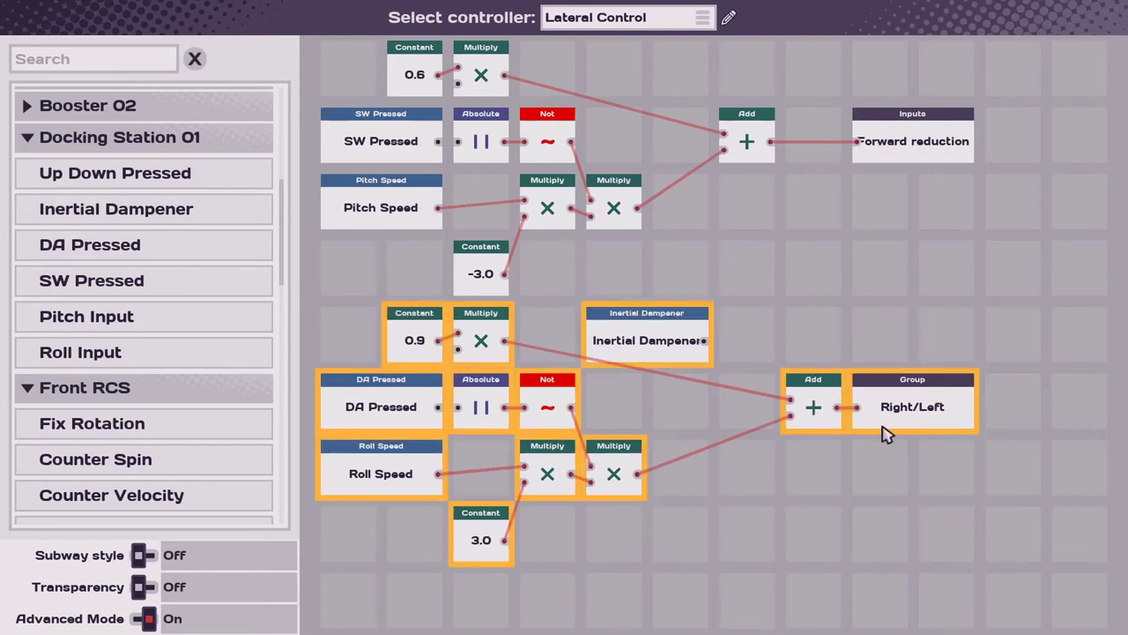
{"action": "left_click_drag", "start_coordinate": [884, 432], "coordinate": [843, 448]}
{"action": "left_click_drag", "start_coordinate": [599, 401], "coordinate": [617, 335]}
Insert a Negate and a Multiply node between the second Multiply in the Roll Speed row and the Add node, feeding Inertial Dampener into the new Multiply
{"action": "scroll", "coordinate": [88, 212], "scroll_direction": "up", "scroll_amount": 2}
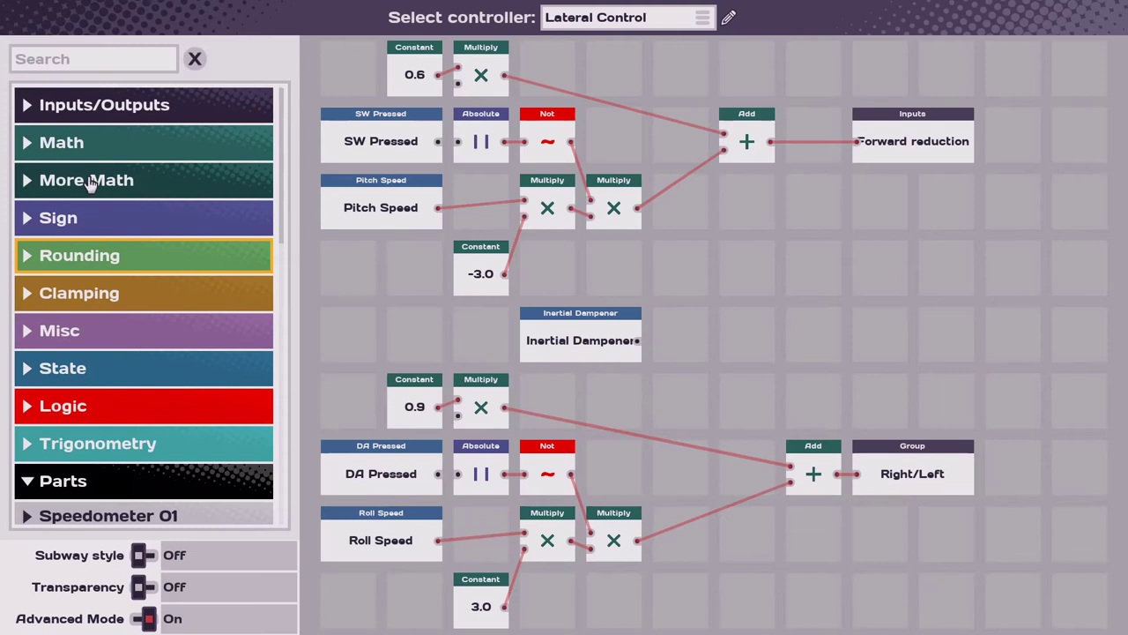
{"action": "left_click", "coordinate": [106, 143]}
{"action": "left_click_drag", "start_coordinate": [108, 259], "coordinate": [703, 509]}
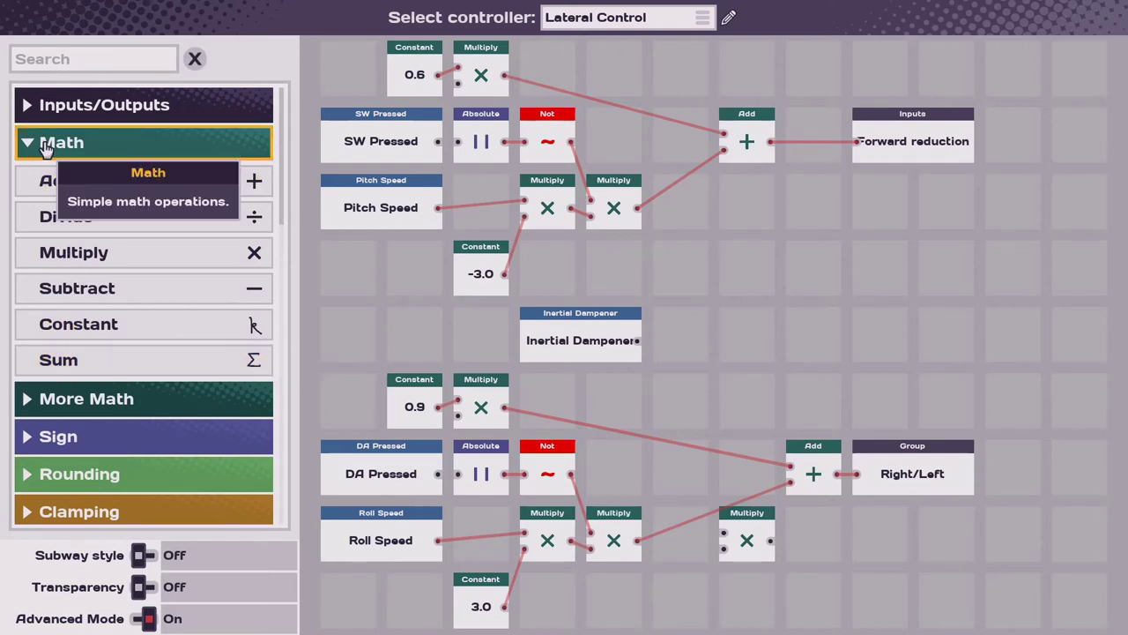
{"action": "left_click", "coordinate": [96, 143]}
{"action": "left_click", "coordinate": [85, 218]}
{"action": "left_click_drag", "start_coordinate": [126, 327], "coordinate": [657, 540]}
{"action": "left_click_drag", "start_coordinate": [703, 540], "coordinate": [724, 548]}
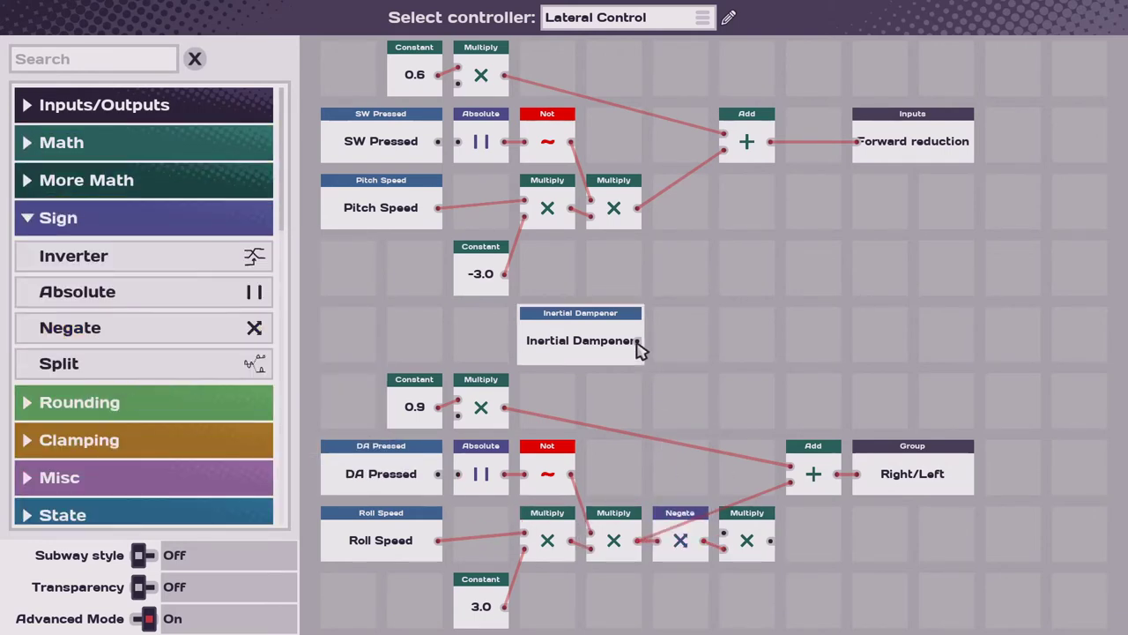
{"action": "left_click_drag", "start_coordinate": [637, 340], "coordinate": [788, 481]}
Connect DA Pressed to the 0.9 Multiply and Absolute nodes, and replace Roll Speed with the Speedometer's Right node wired to the first Multiply
{"action": "left_click_drag", "start_coordinate": [438, 473], "coordinate": [458, 410]}
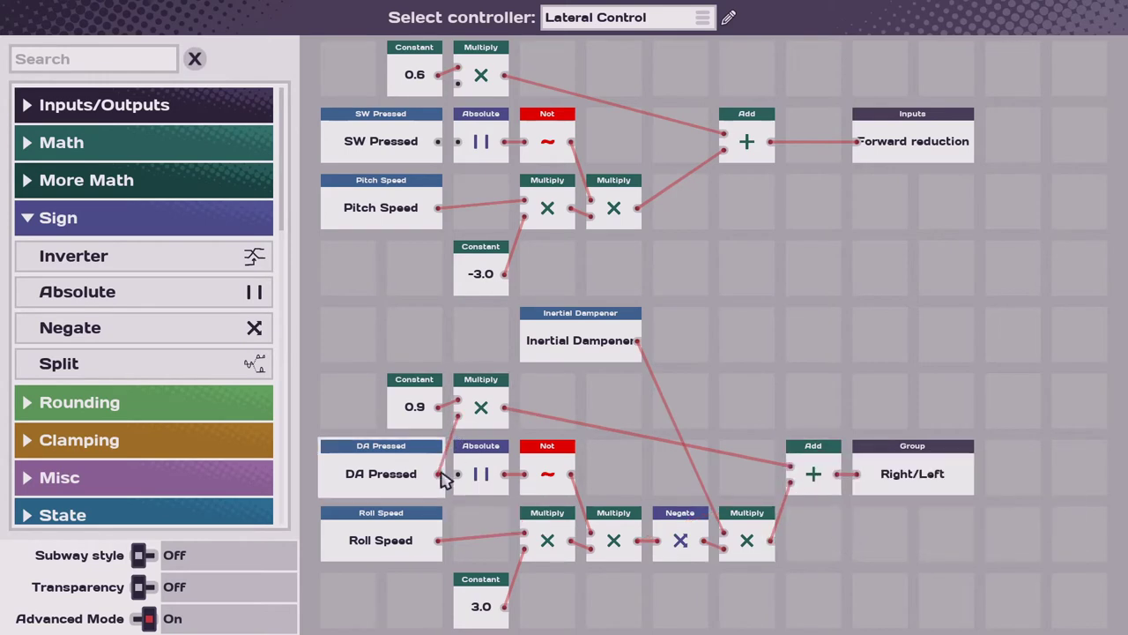
{"action": "left_click", "coordinate": [388, 544]}
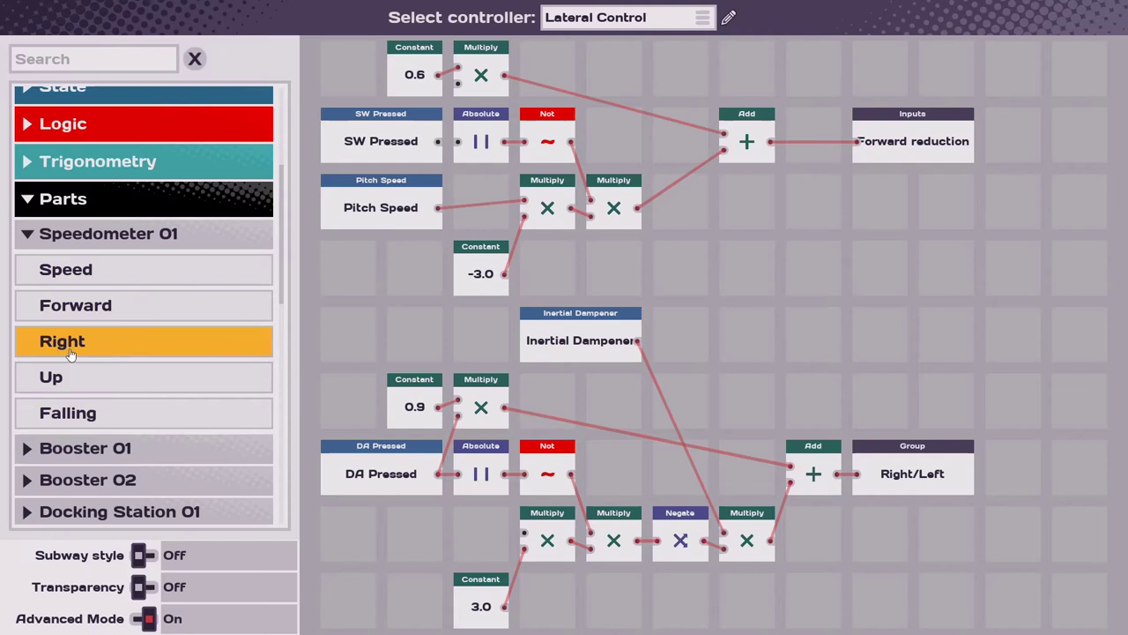
{"action": "left_click_drag", "start_coordinate": [81, 339], "coordinate": [345, 544]}
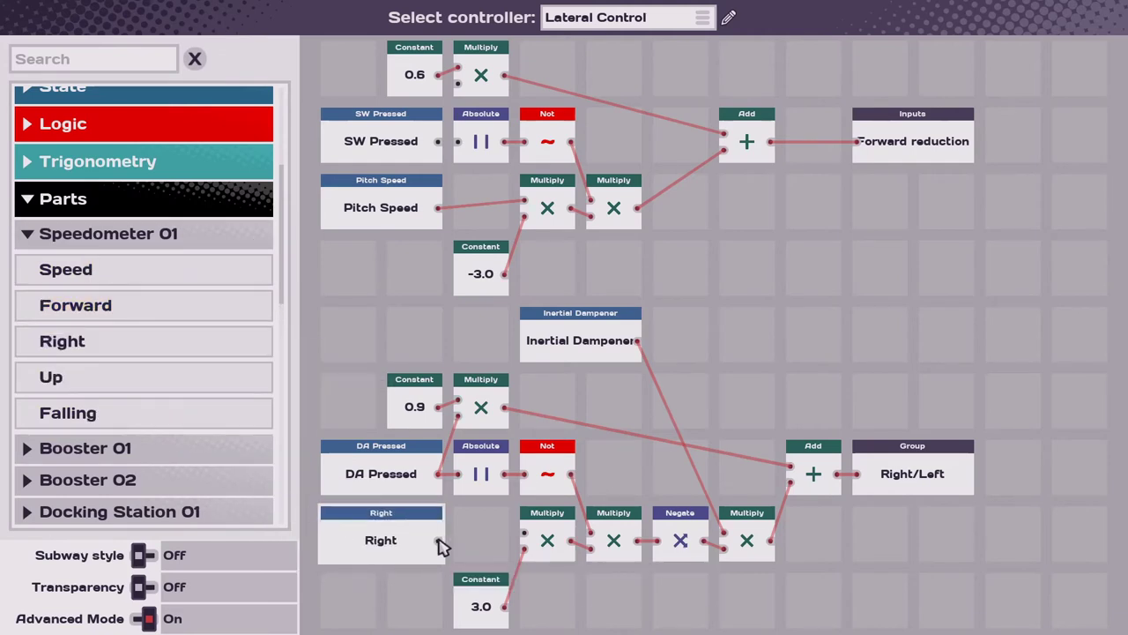
{"action": "left_click_drag", "start_coordinate": [512, 550], "coordinate": [524, 535]}
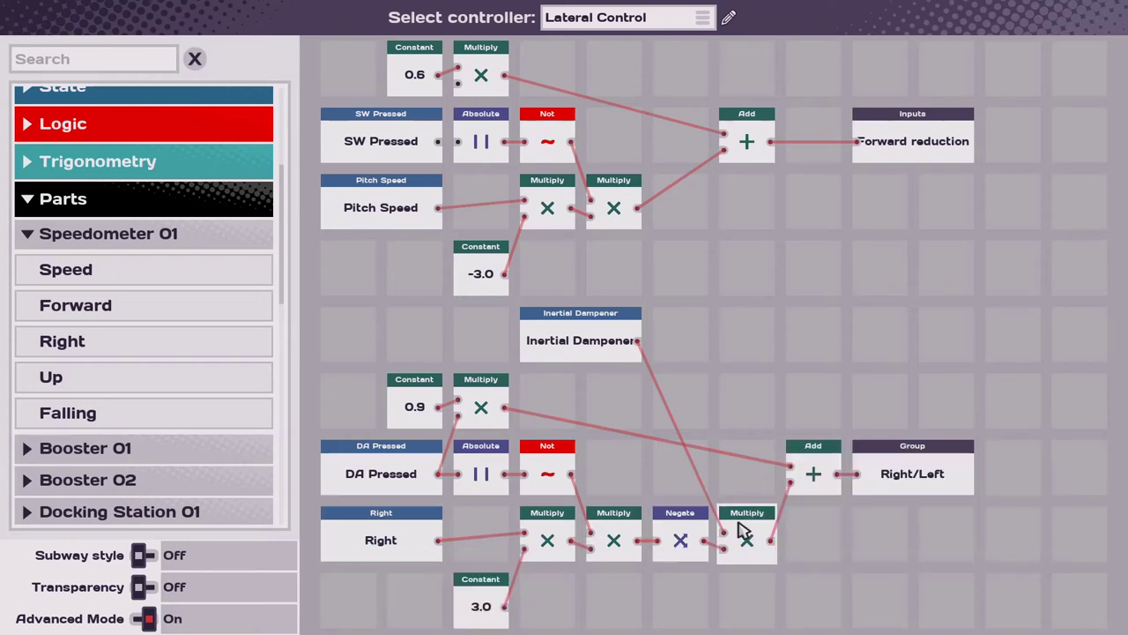
Delete the 0.6 Constant and its Multiply node above SW Pressed
{"action": "mouse_move", "coordinate": [755, 564]}
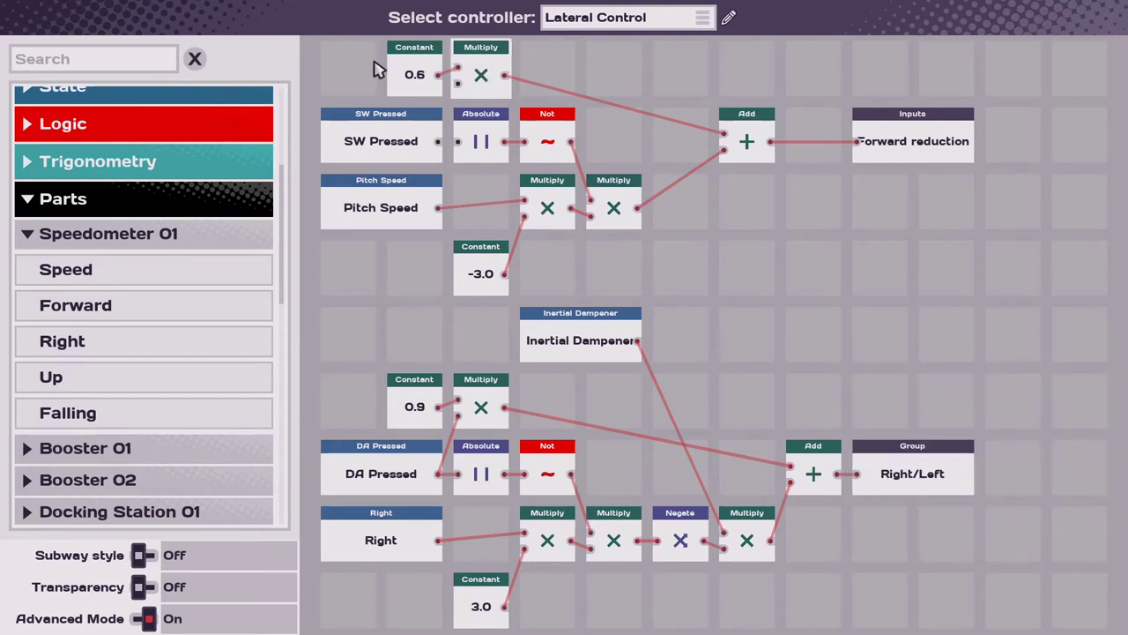
{"action": "left_click_drag", "start_coordinate": [349, 52], "coordinate": [517, 86]}
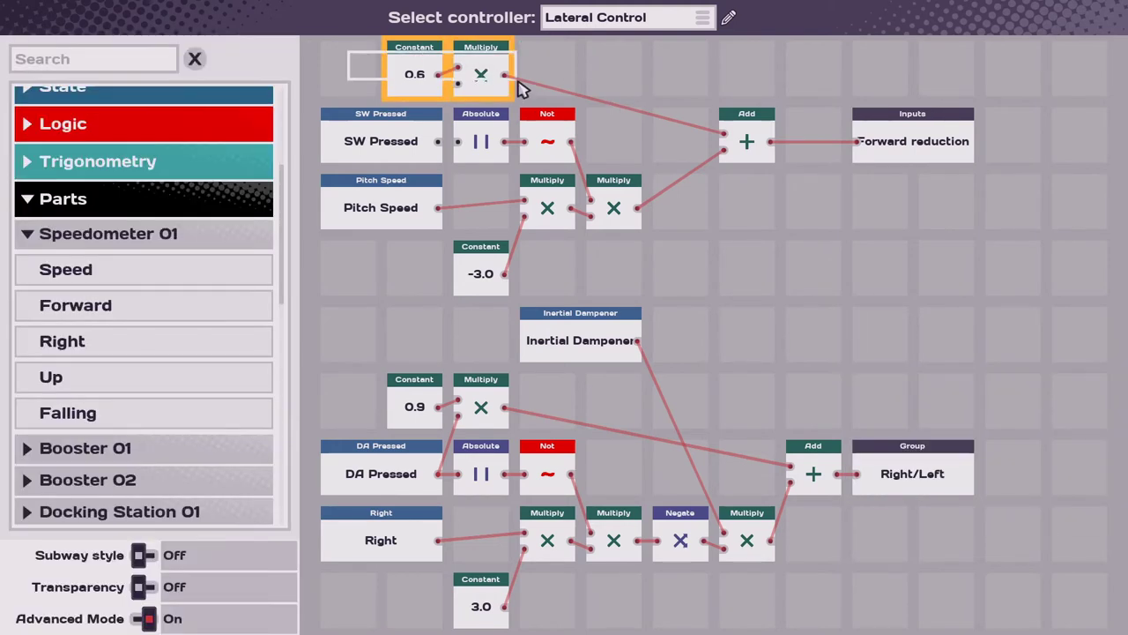
{"action": "key", "text": "Delete"}
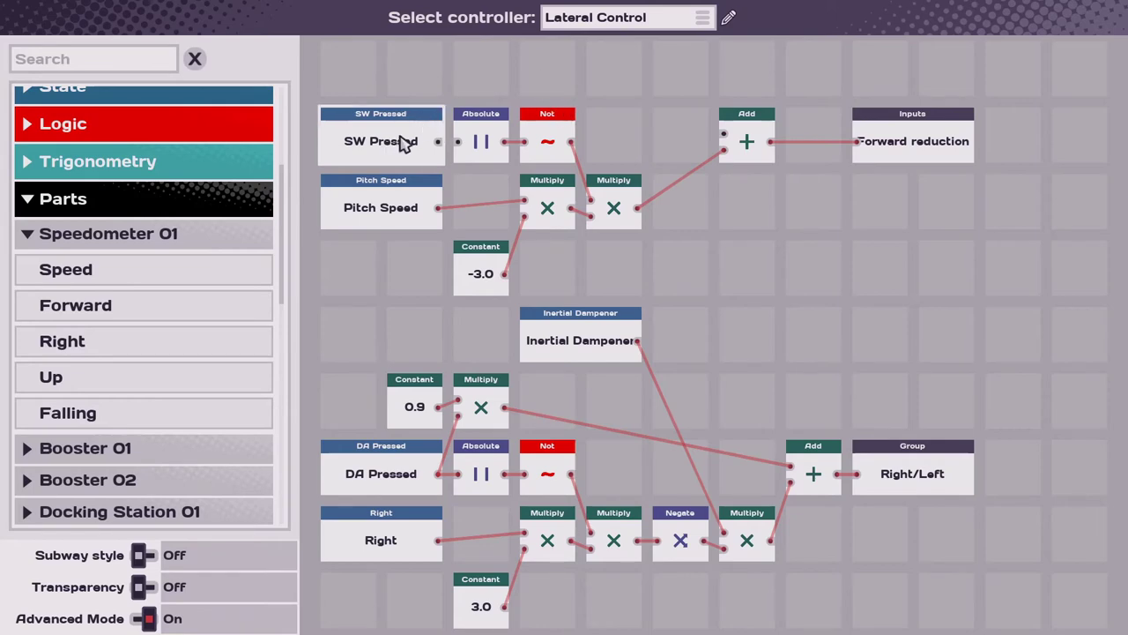
In the Docking Station 01 controller, place a Toggle directly after the T node and a Sequence node below T
{"action": "left_click", "coordinate": [697, 20]}
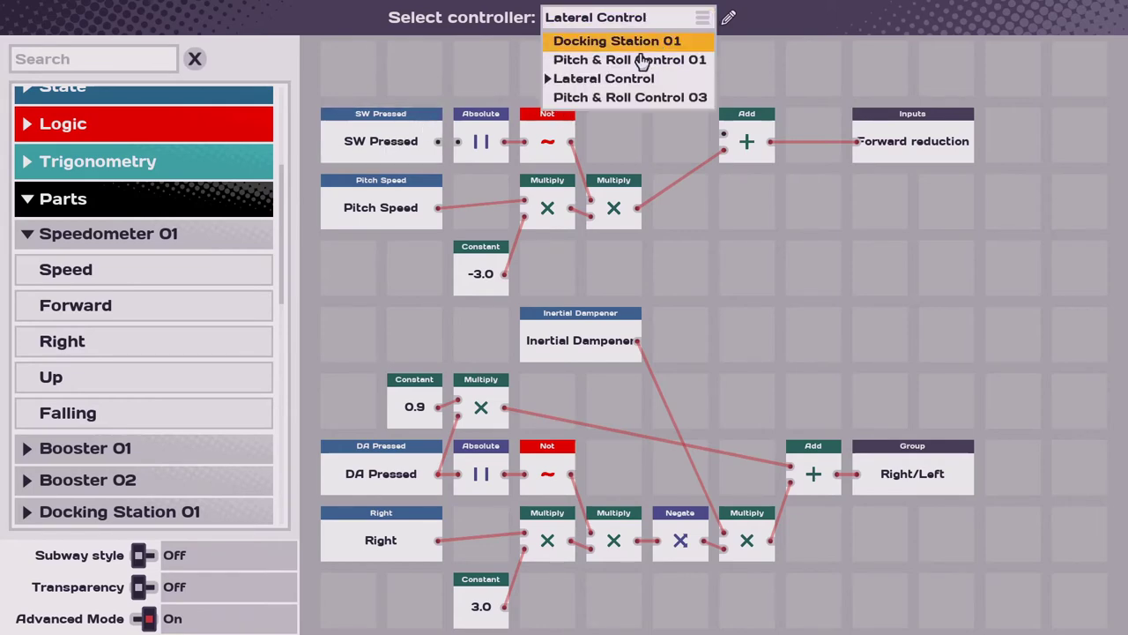
{"action": "left_click", "coordinate": [634, 42]}
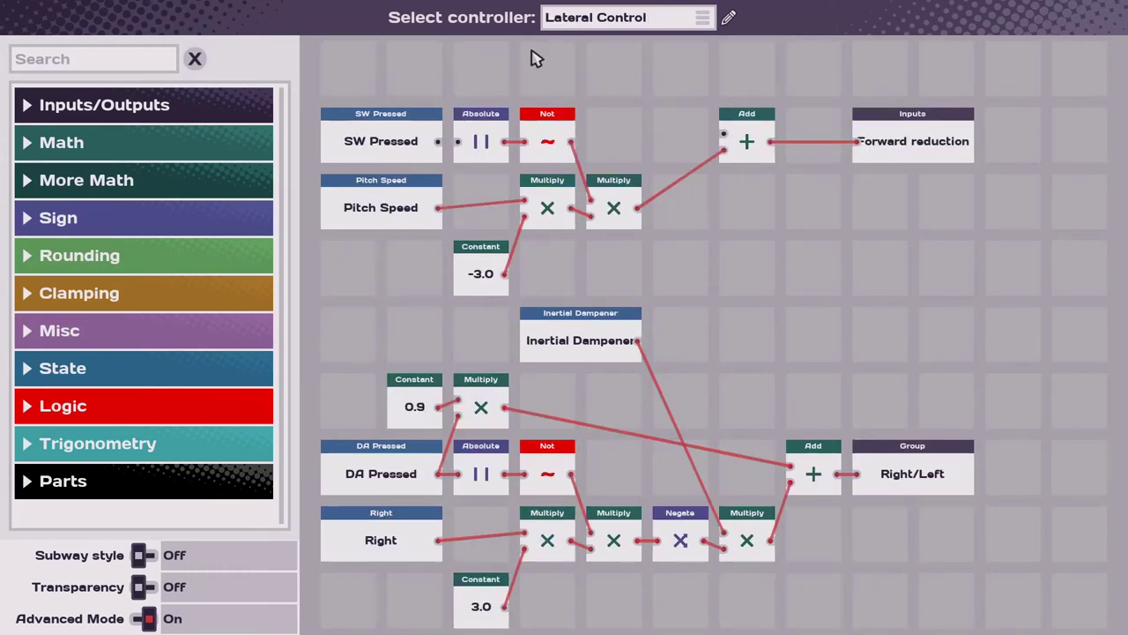
{"action": "left_click", "coordinate": [678, 19]}
{"action": "left_click", "coordinate": [685, 37]}
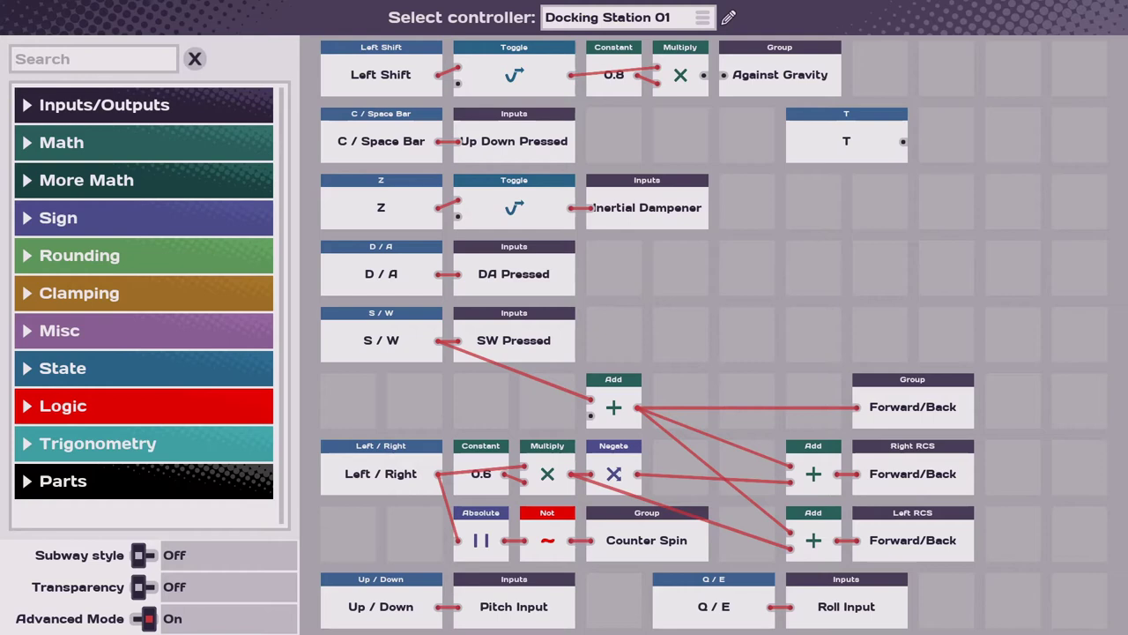
{"action": "left_click", "coordinate": [62, 367]}
{"action": "left_click_drag", "start_coordinate": [52, 379], "coordinate": [922, 134]}
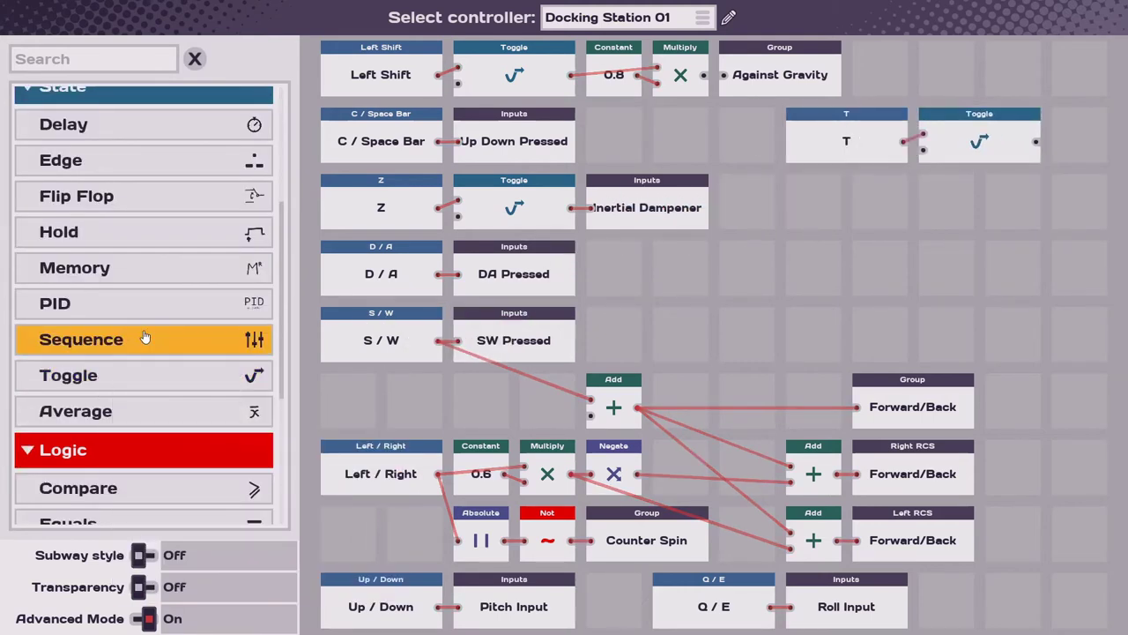
{"action": "left_click_drag", "start_coordinate": [149, 338], "coordinate": [764, 187]}
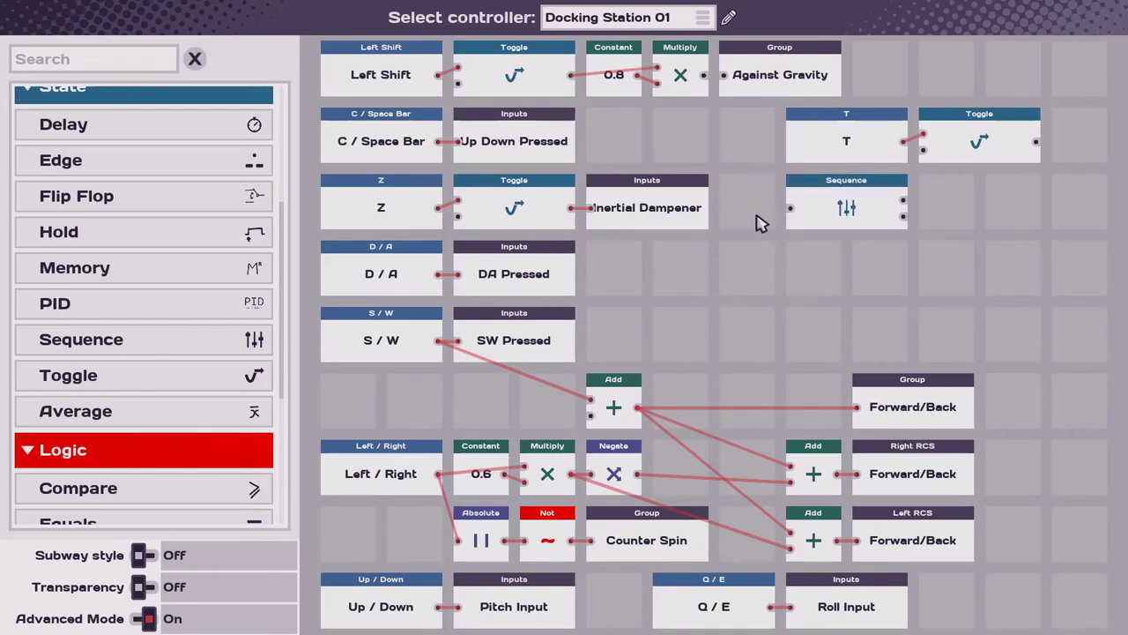
Place the Boost nodes of Booster 01 and Booster 02 beyond the Sequence node, one above the other, and open their Power settings
{"action": "left_click", "coordinate": [70, 448]}
{"action": "left_click_drag", "start_coordinate": [72, 396], "coordinate": [72, 405]}
{"action": "left_click", "coordinate": [72, 506]}
{"action": "scroll", "coordinate": [93, 353], "scroll_direction": "down", "scroll_amount": 3}
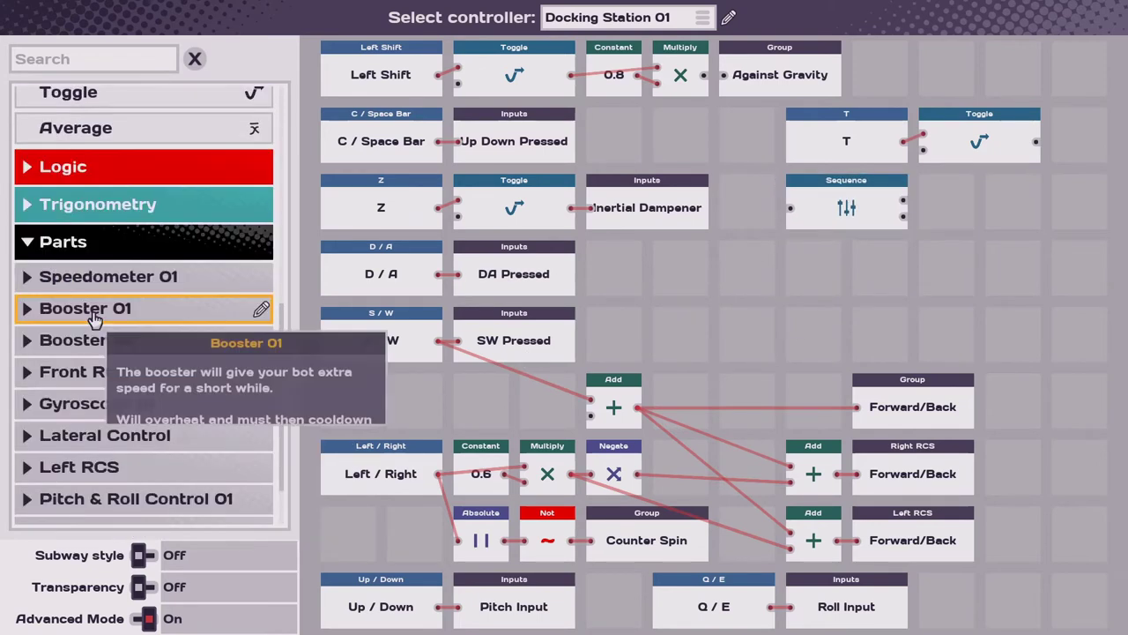
{"action": "left_click", "coordinate": [86, 308]}
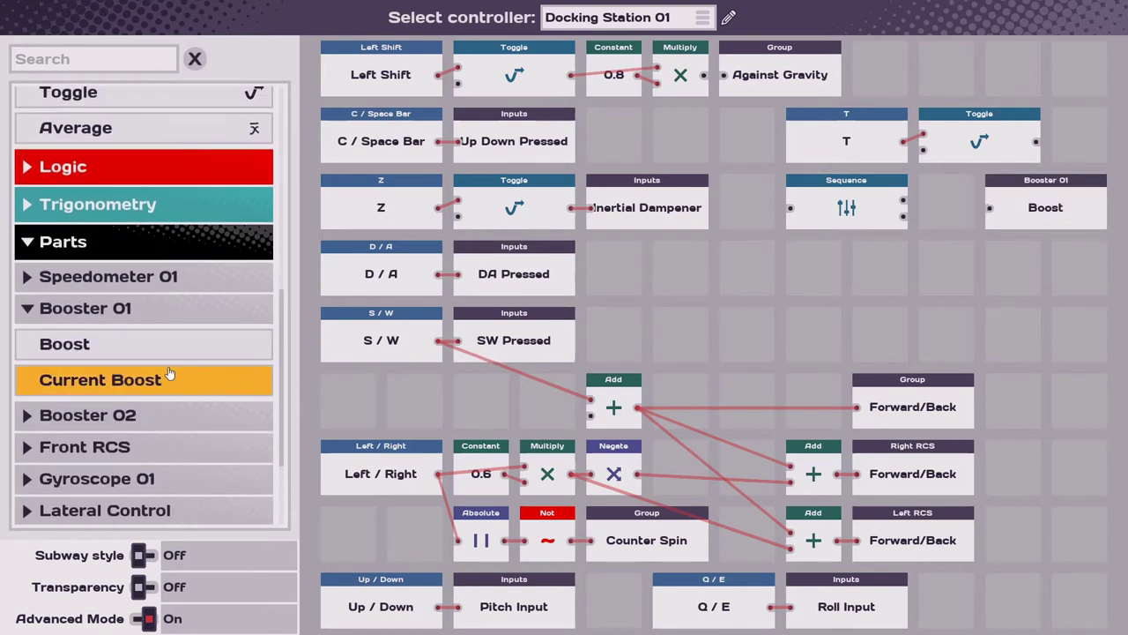
{"action": "left_click", "coordinate": [86, 416]}
{"action": "left_click_drag", "start_coordinate": [76, 461], "coordinate": [297, 418]}
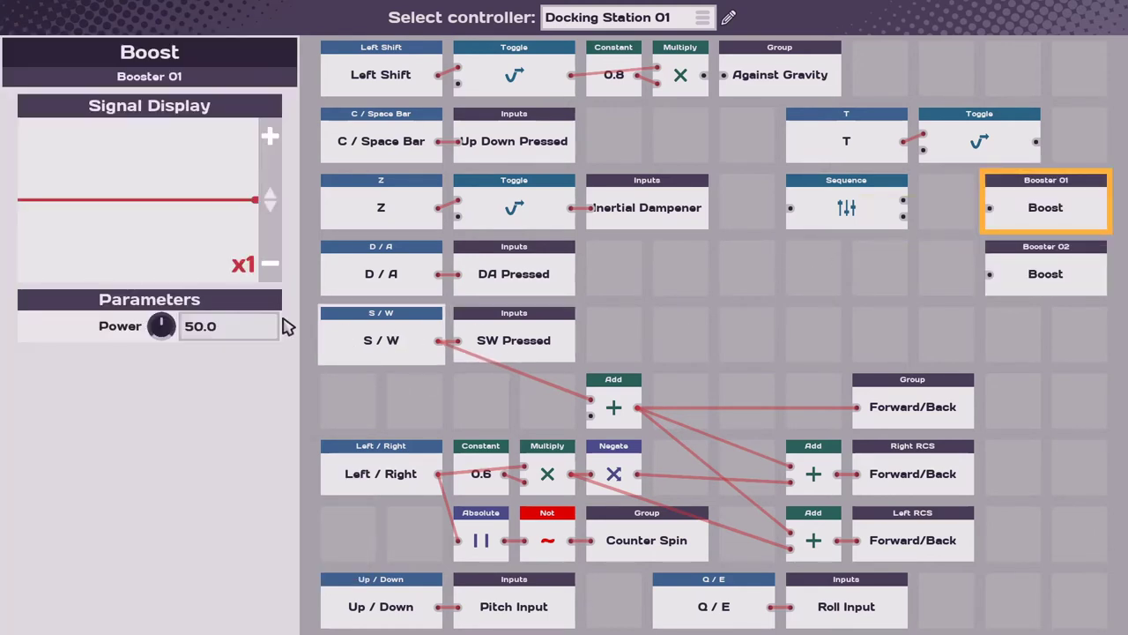
{"action": "left_click_drag", "start_coordinate": [231, 326], "coordinate": [138, 329]}
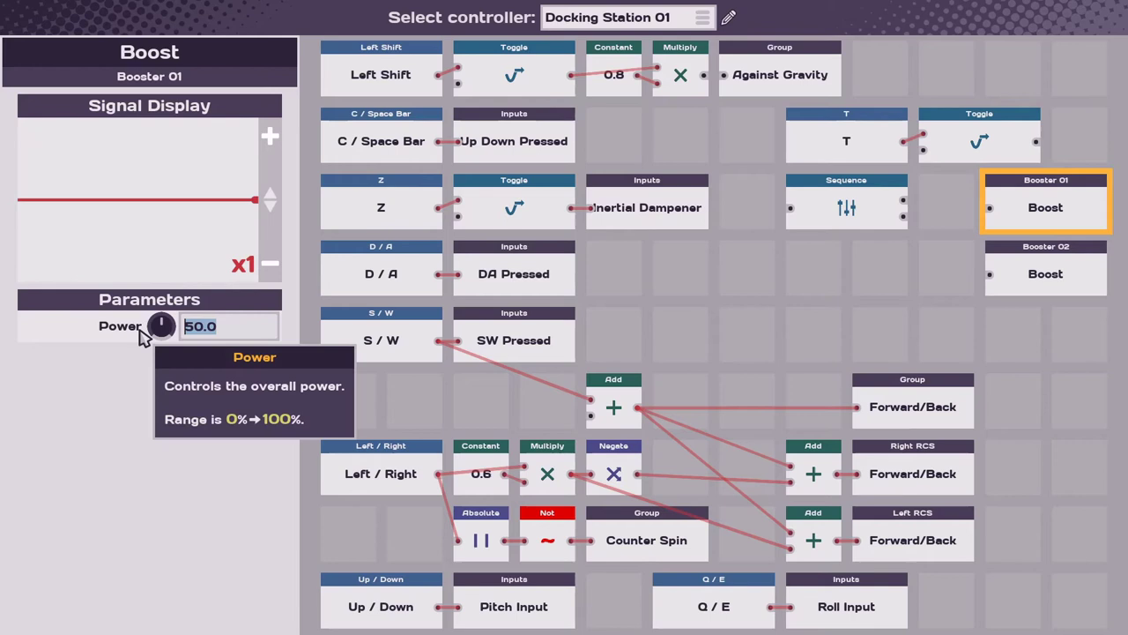
{"action": "left_click", "coordinate": [1045, 273]}
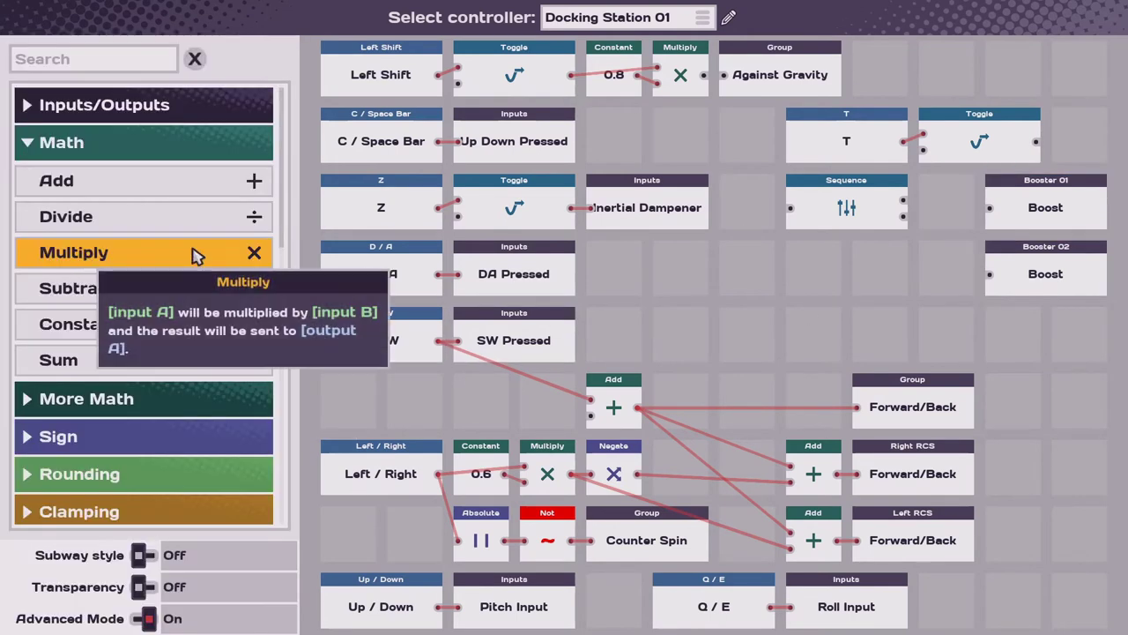
Place a Multiply node directly before each Boost node and a Not node before the lower Multiply
{"action": "left_click_drag", "start_coordinate": [193, 253], "coordinate": [945, 208]}
{"action": "left_click_drag", "start_coordinate": [88, 252], "coordinate": [930, 249]}
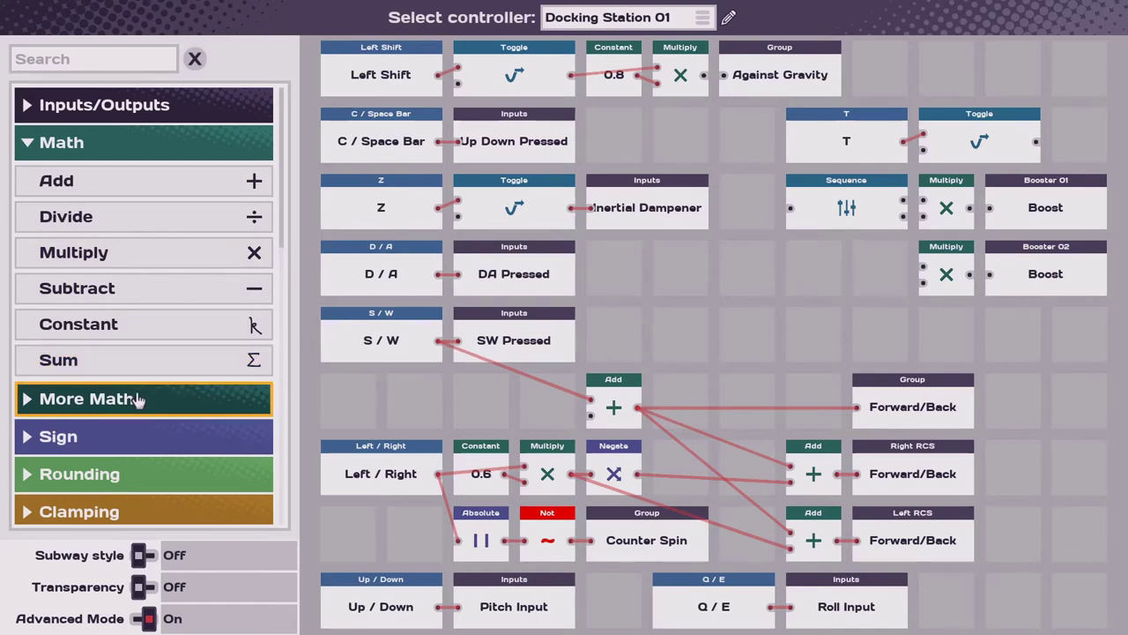
{"action": "left_click", "coordinate": [124, 143]}
{"action": "scroll", "coordinate": [106, 264], "scroll_direction": "down", "scroll_amount": 1}
{"action": "left_click_drag", "start_coordinate": [141, 507], "coordinate": [869, 257]}
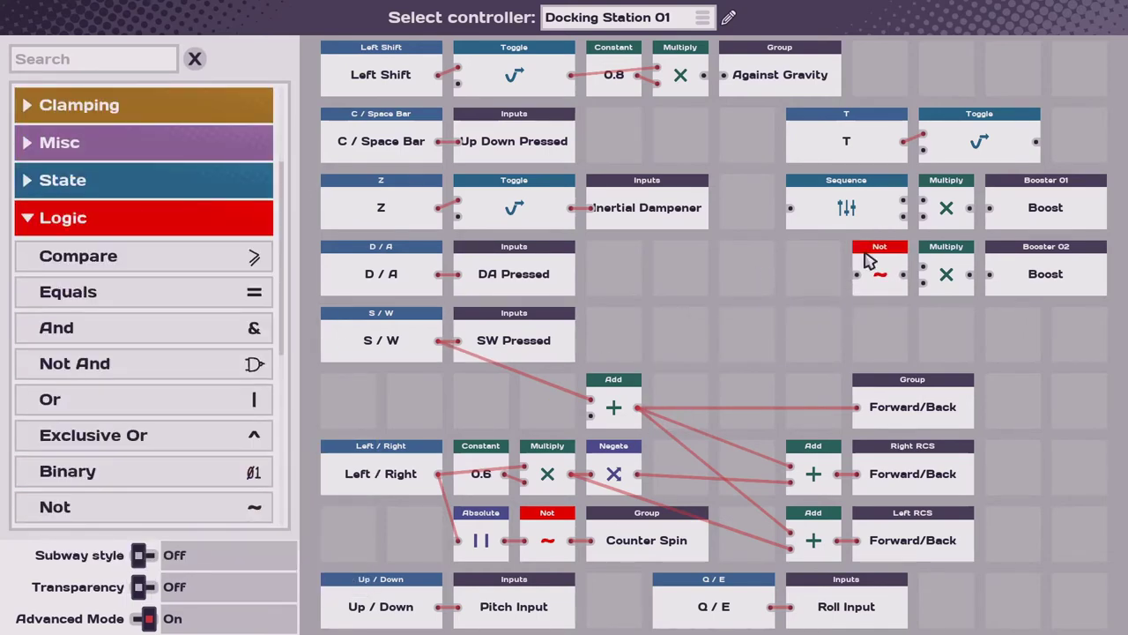
Set steps 1, 3, 5 and 7 of the Sequence to 1.0 and its Duration to 10.0
{"action": "left_click", "coordinate": [805, 221]}
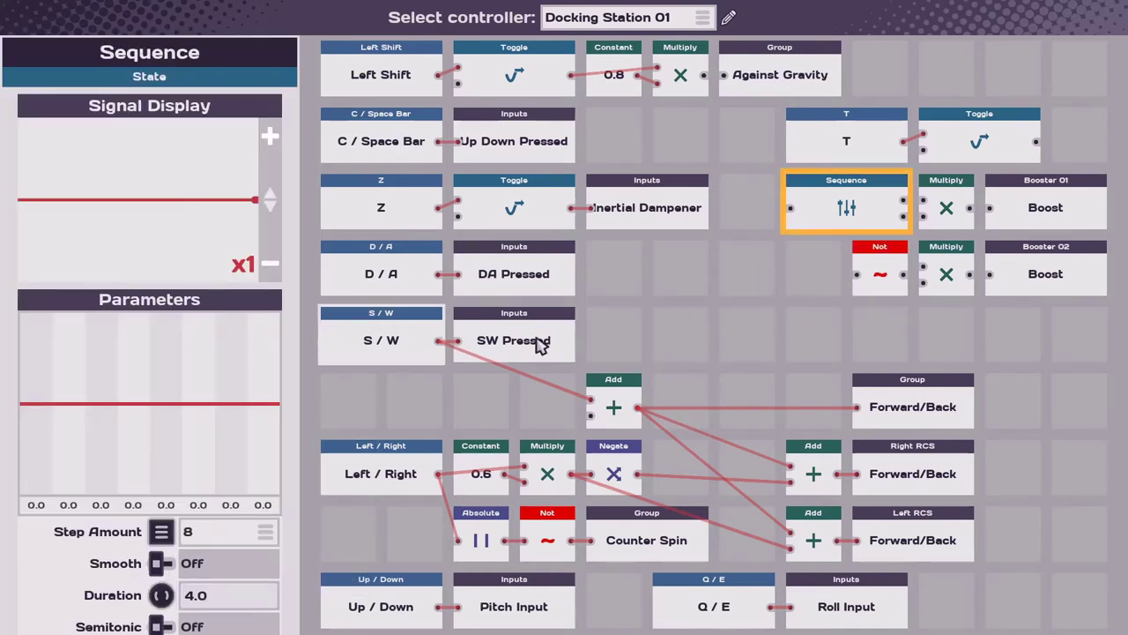
{"action": "left_click", "coordinate": [35, 319]}
{"action": "left_click", "coordinate": [104, 326]}
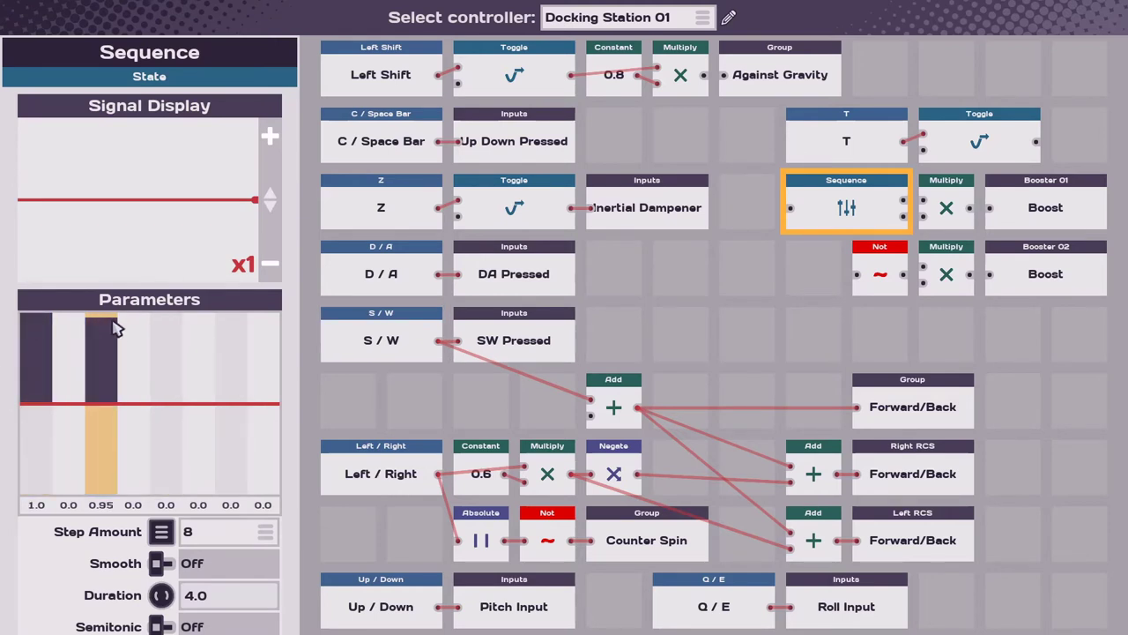
{"action": "left_click", "coordinate": [110, 316]}
{"action": "left_click", "coordinate": [167, 317]}
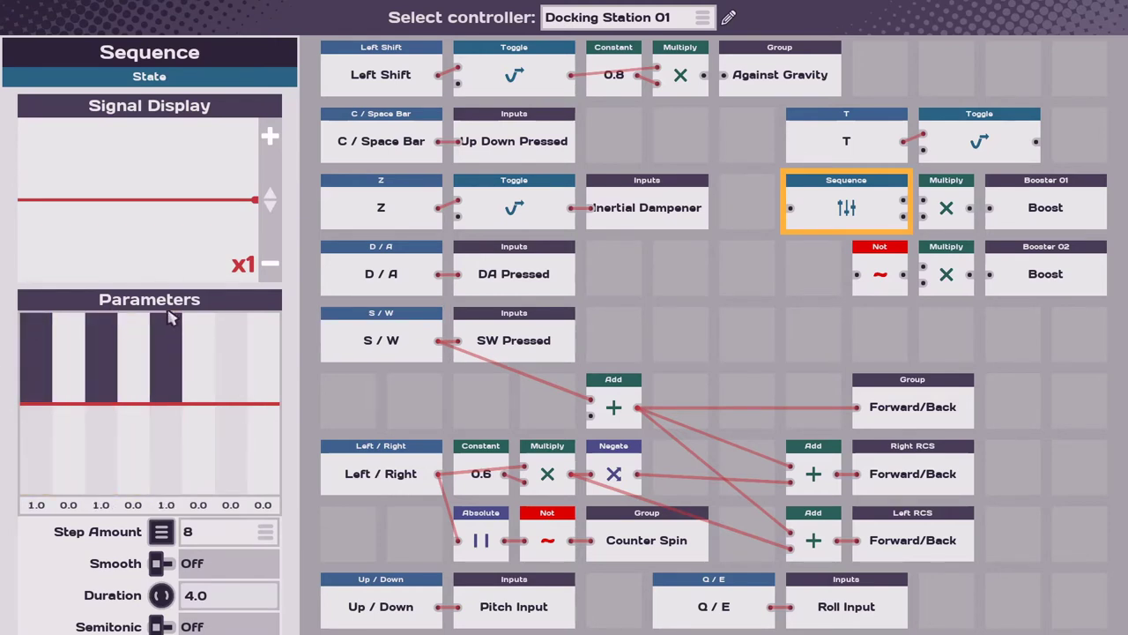
{"action": "left_click", "coordinate": [221, 323]}
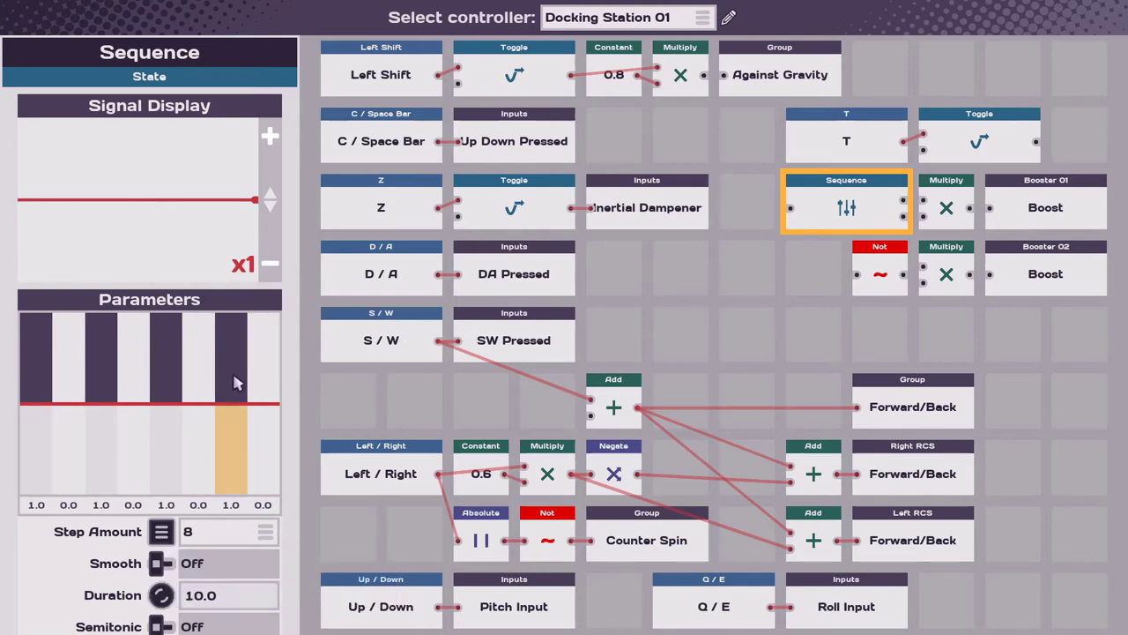
{"action": "left_click", "coordinate": [996, 88]}
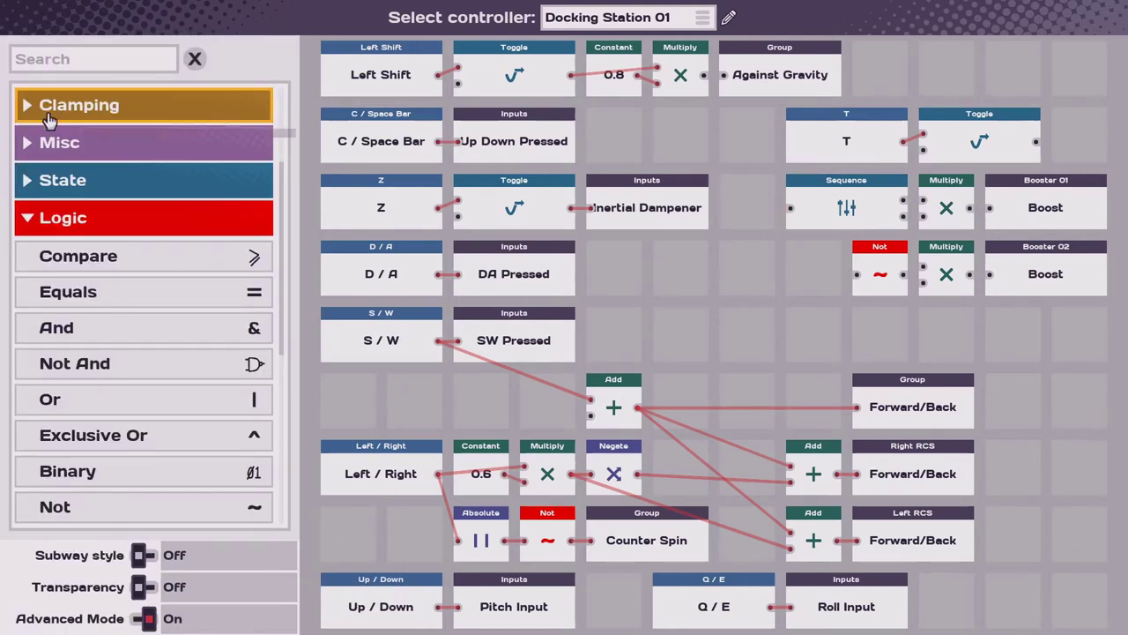
Add an output named Booster On above the T row's Toggle, and connect the Toggle to it and to the Sequence input
{"action": "left_click", "coordinate": [36, 217]}
{"action": "left_click_drag", "start_coordinate": [73, 182], "coordinate": [1045, 88]}
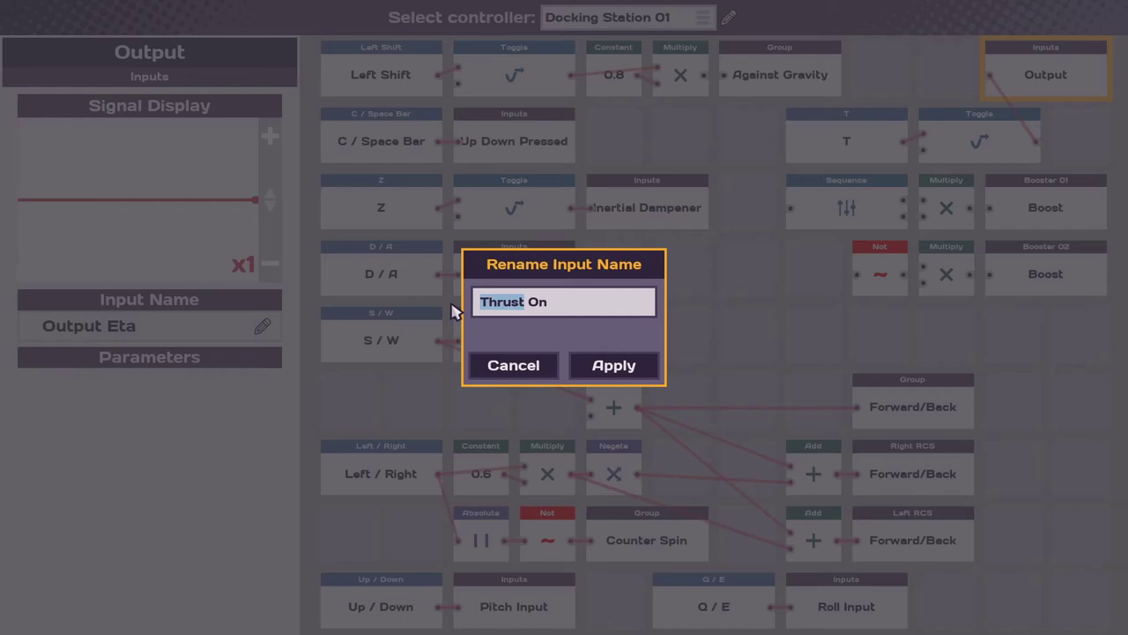
{"action": "key", "text": "Return"}
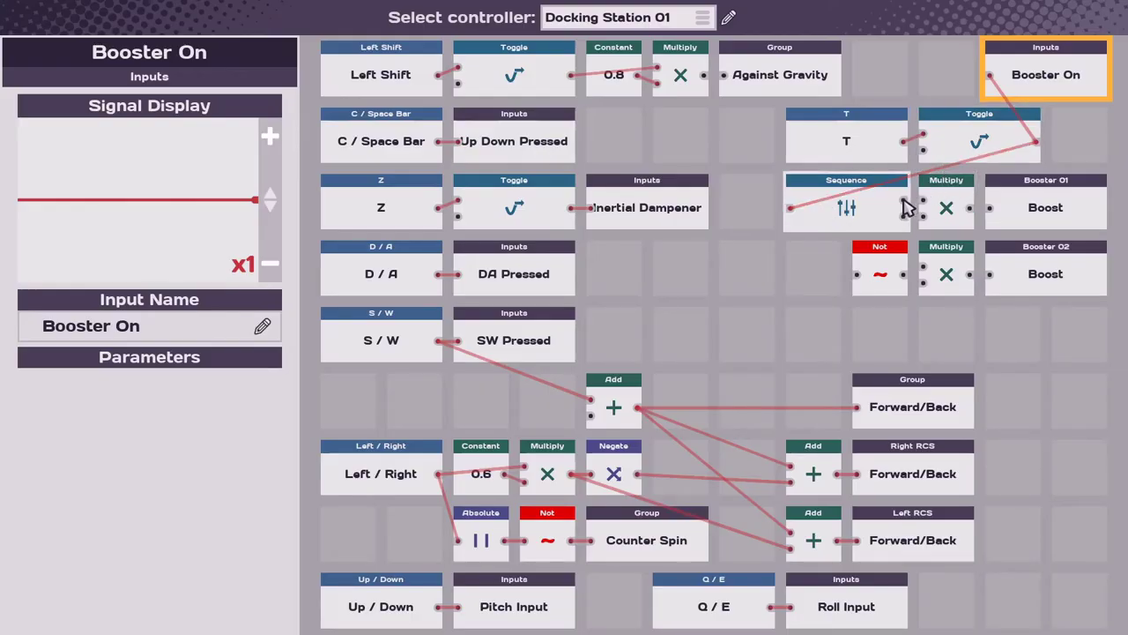
Connect the Sequence output to the upper Multiply and the Not, the Not to the lower Multiply, and each Multiply to its Boost node
{"action": "left_click_drag", "start_coordinate": [903, 199], "coordinate": [929, 202]}
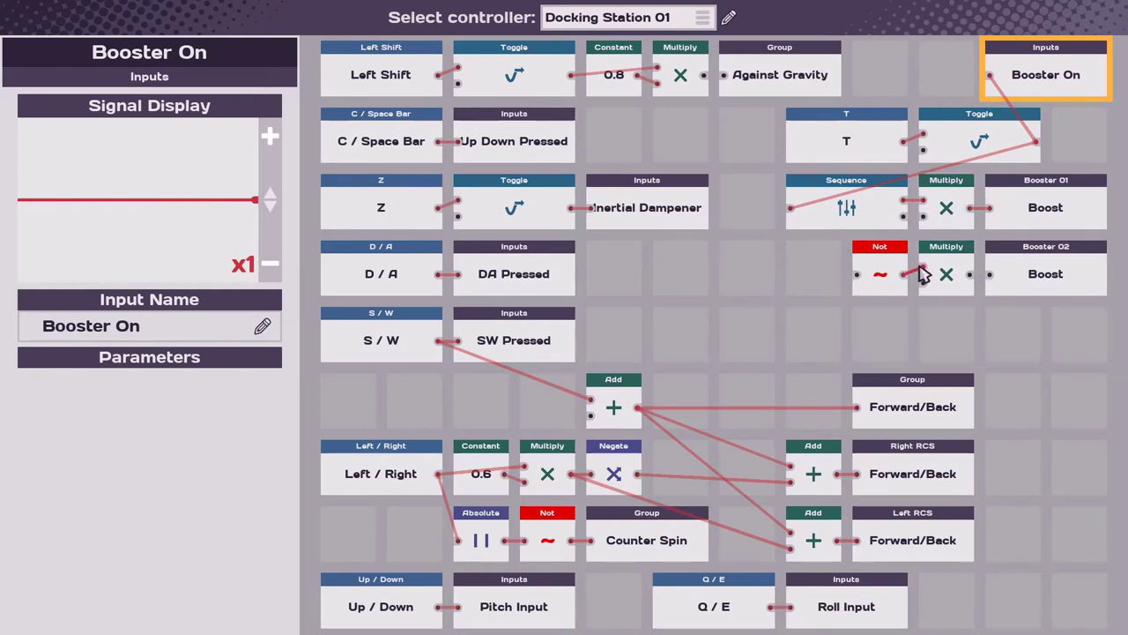
{"action": "left_click_drag", "start_coordinate": [908, 281], "coordinate": [989, 274]}
{"action": "left_click", "coordinate": [961, 275]}
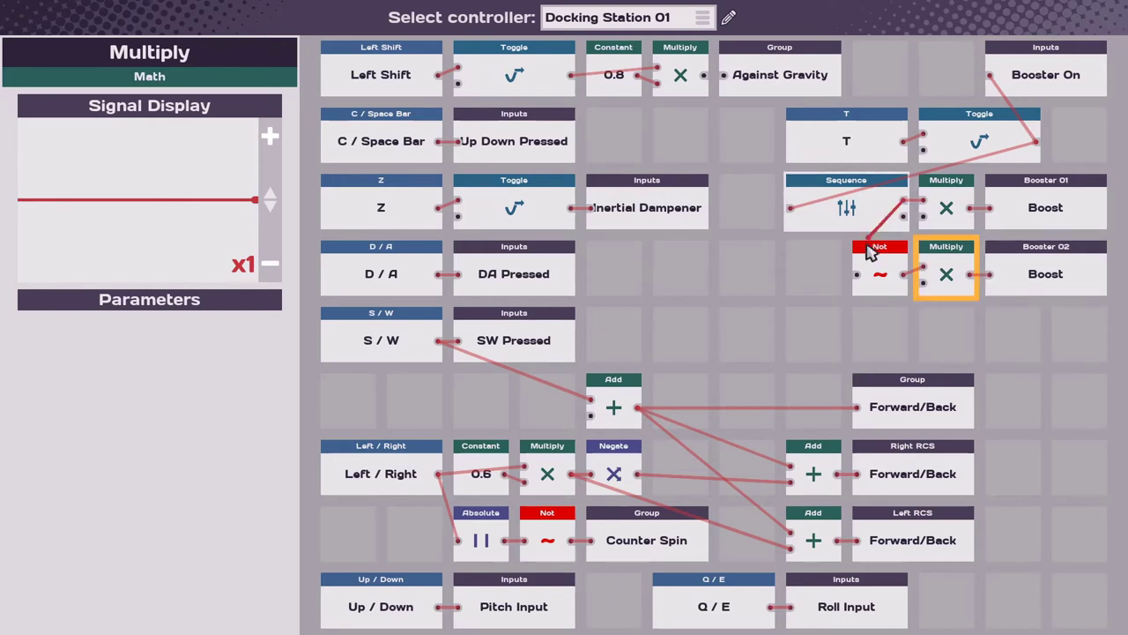
{"action": "left_click_drag", "start_coordinate": [870, 251], "coordinate": [856, 274]}
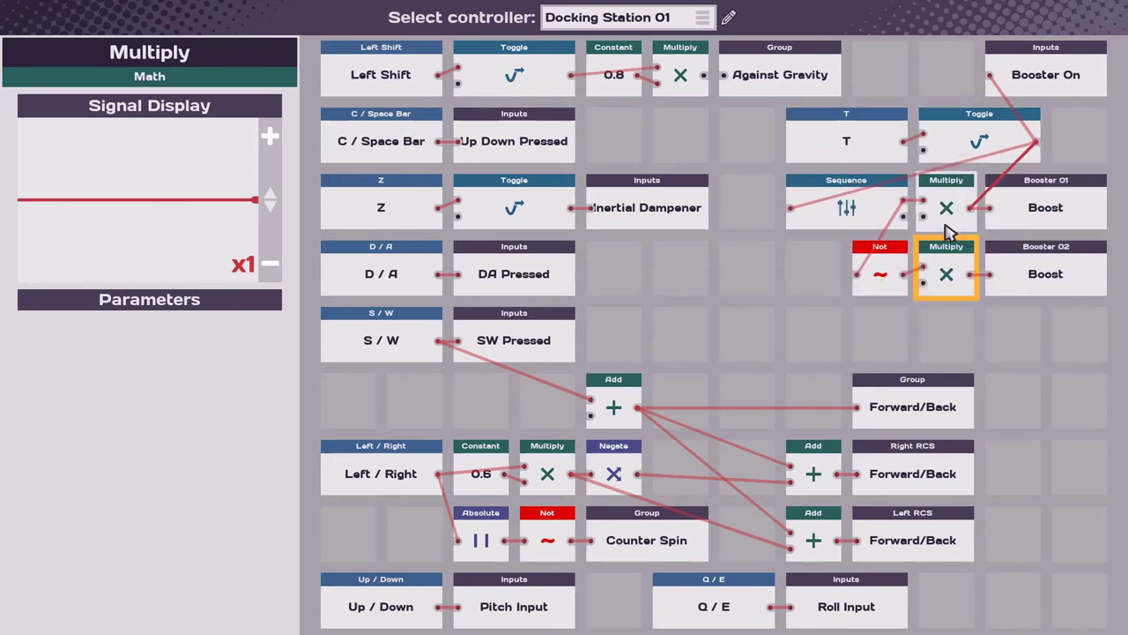
Connect the T row's Toggle output to the second input of both booster Multiply nodes
{"action": "left_click_drag", "start_coordinate": [945, 225], "coordinate": [923, 218]}
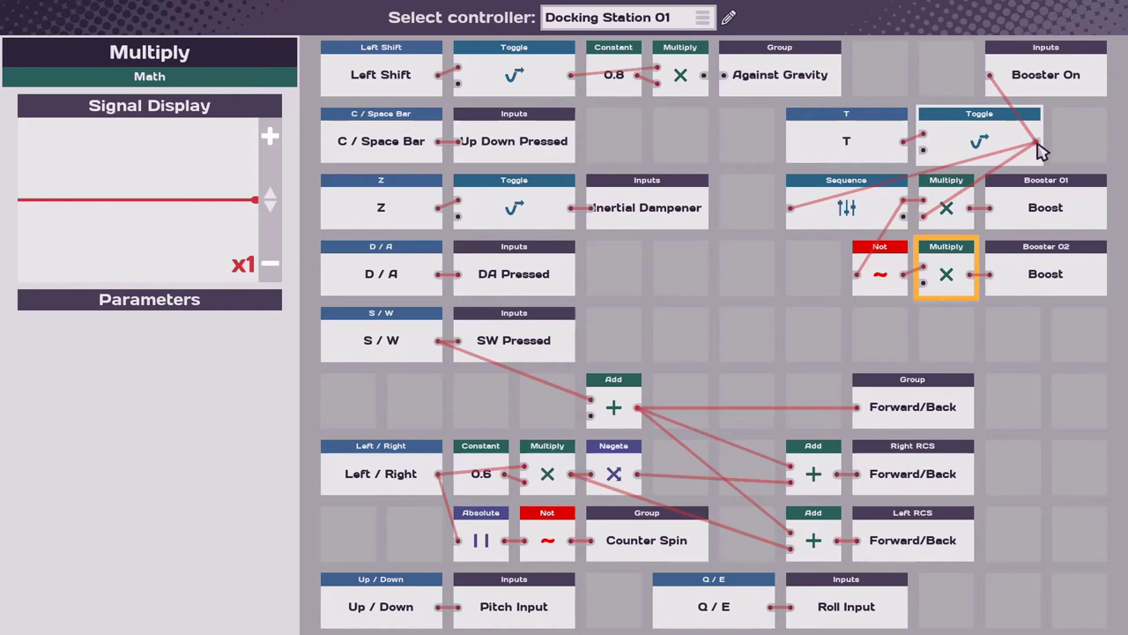
{"action": "left_click_drag", "start_coordinate": [1038, 145], "coordinate": [936, 277]}
{"action": "left_click", "coordinate": [952, 315]}
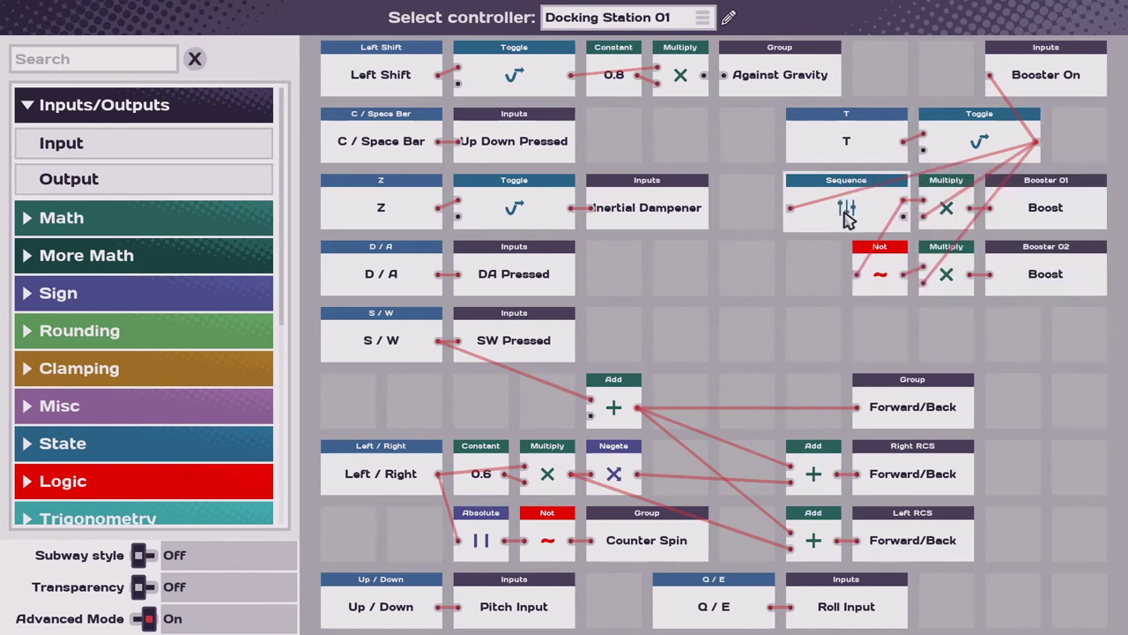
Review the settings of the Sequence node and Booster 01's Boost node along the alternating booster chain, and close the controller
{"action": "left_click", "coordinate": [844, 225]}
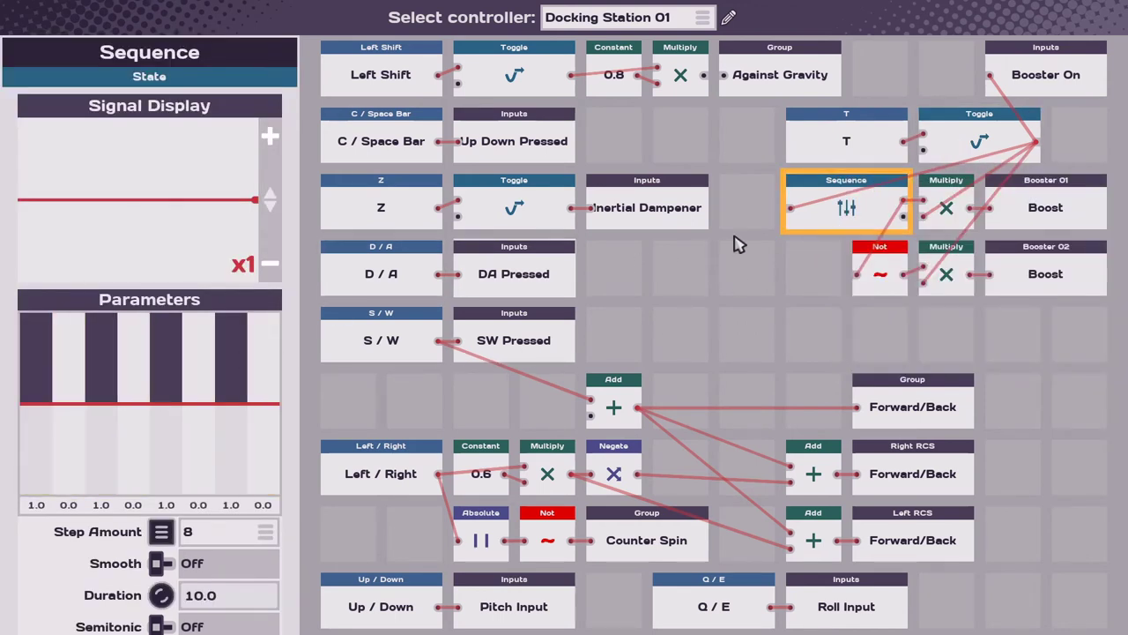
{"action": "left_click", "coordinate": [793, 257]}
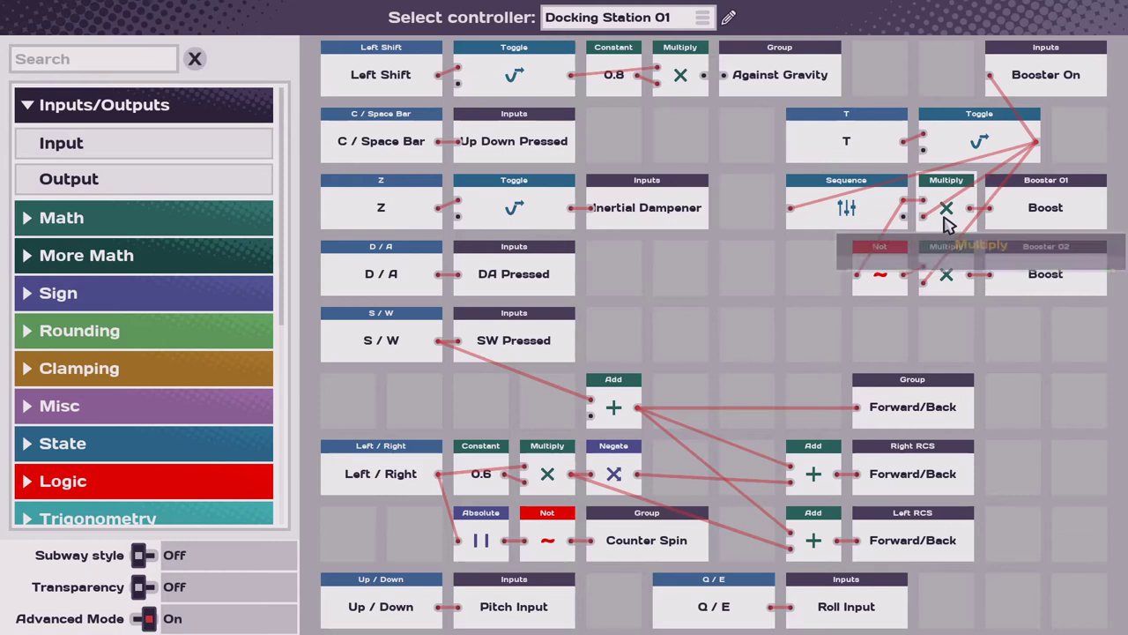
{"action": "left_click", "coordinate": [1062, 216]}
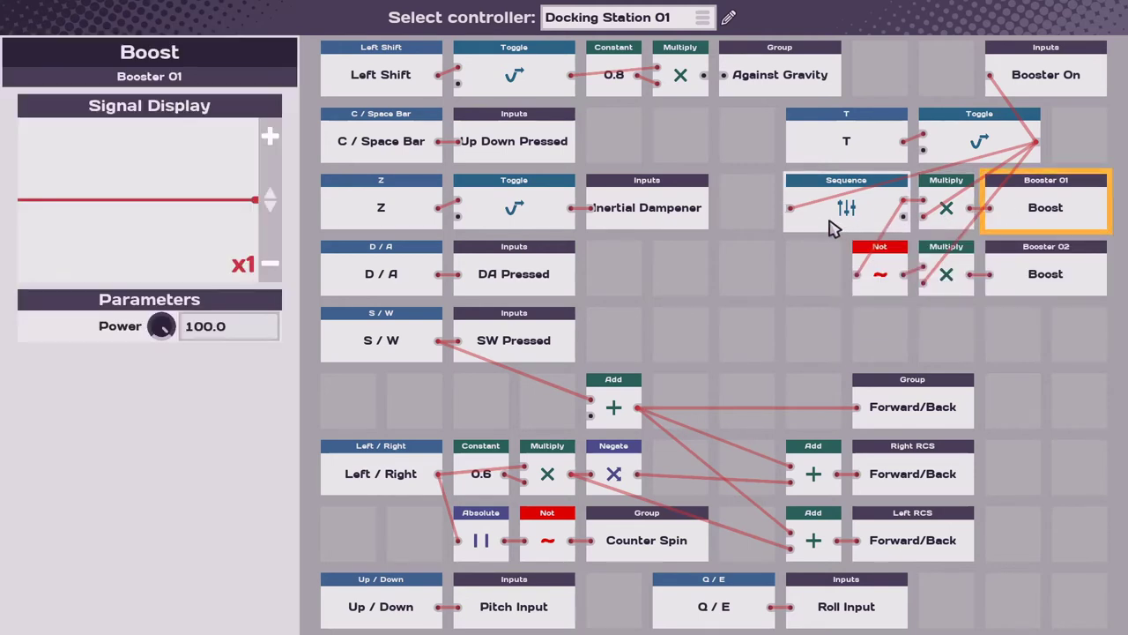
{"action": "mouse_move", "coordinate": [833, 227]}
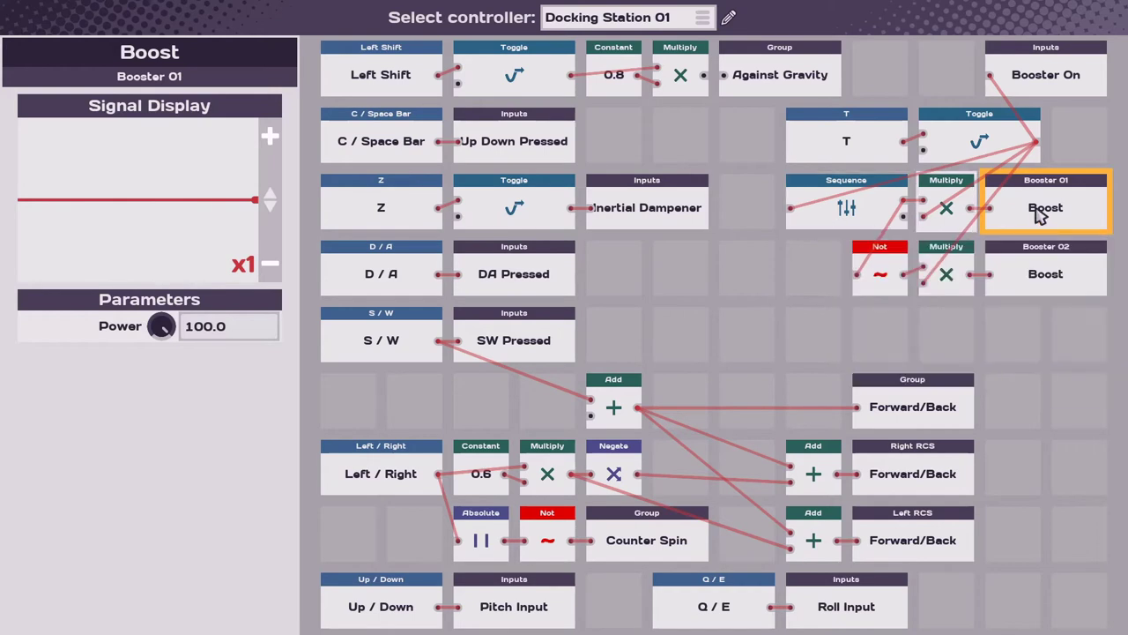
{"action": "mouse_move", "coordinate": [1062, 208]}
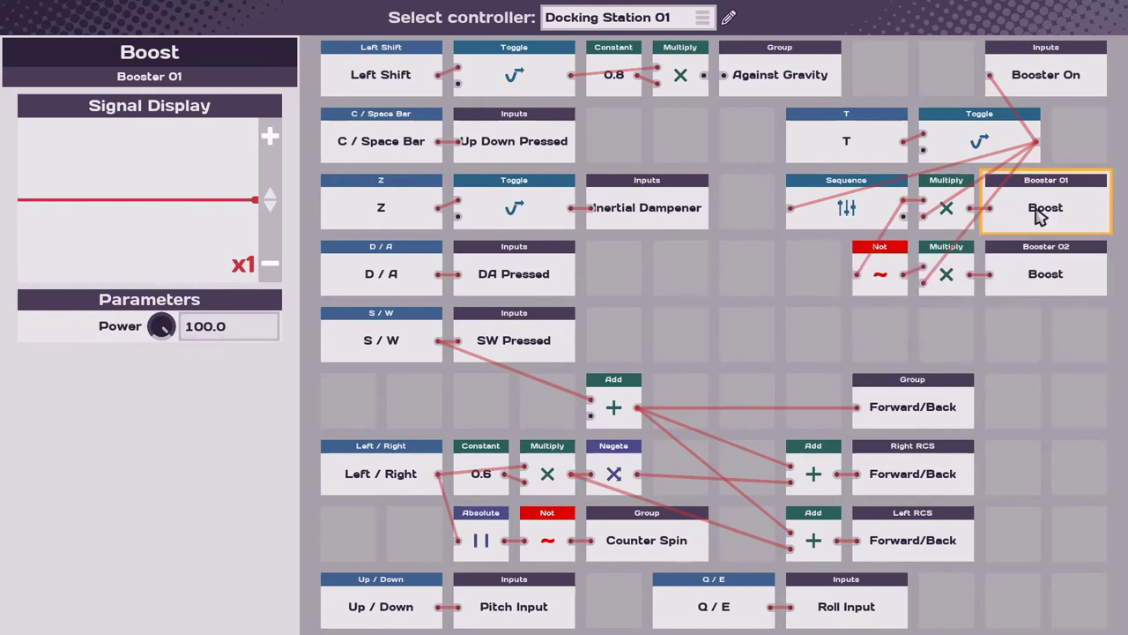
{"action": "left_click", "coordinate": [866, 221]}
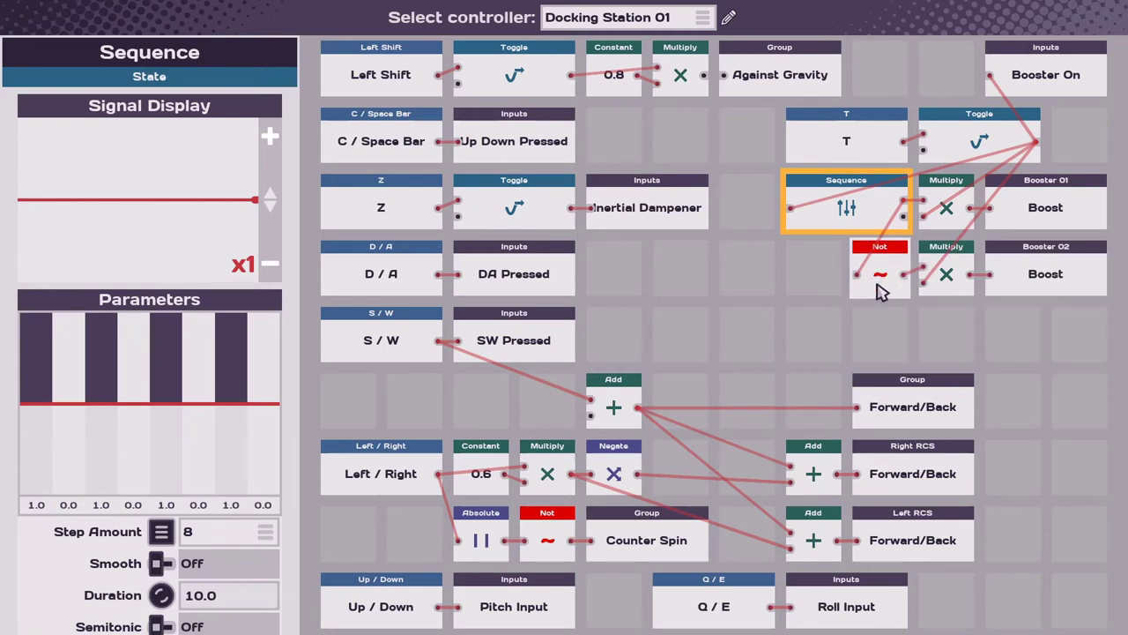
{"action": "mouse_move", "coordinate": [949, 270]}
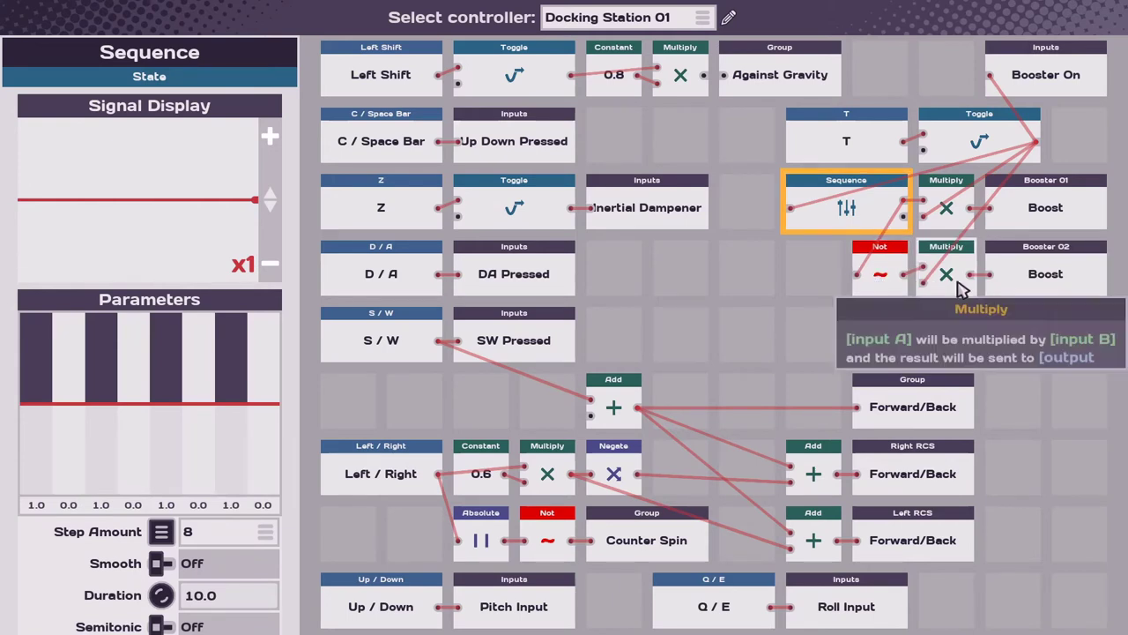
{"action": "mouse_move", "coordinate": [1091, 281]}
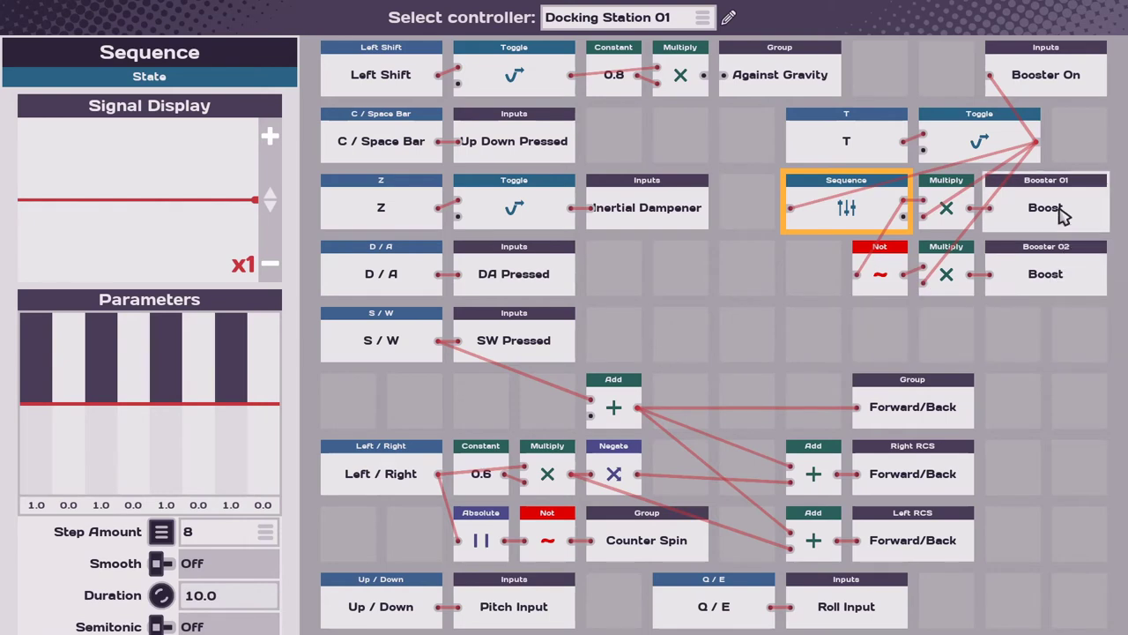
{"action": "left_click", "coordinate": [773, 309]}
{"action": "key", "text": "Escape"}
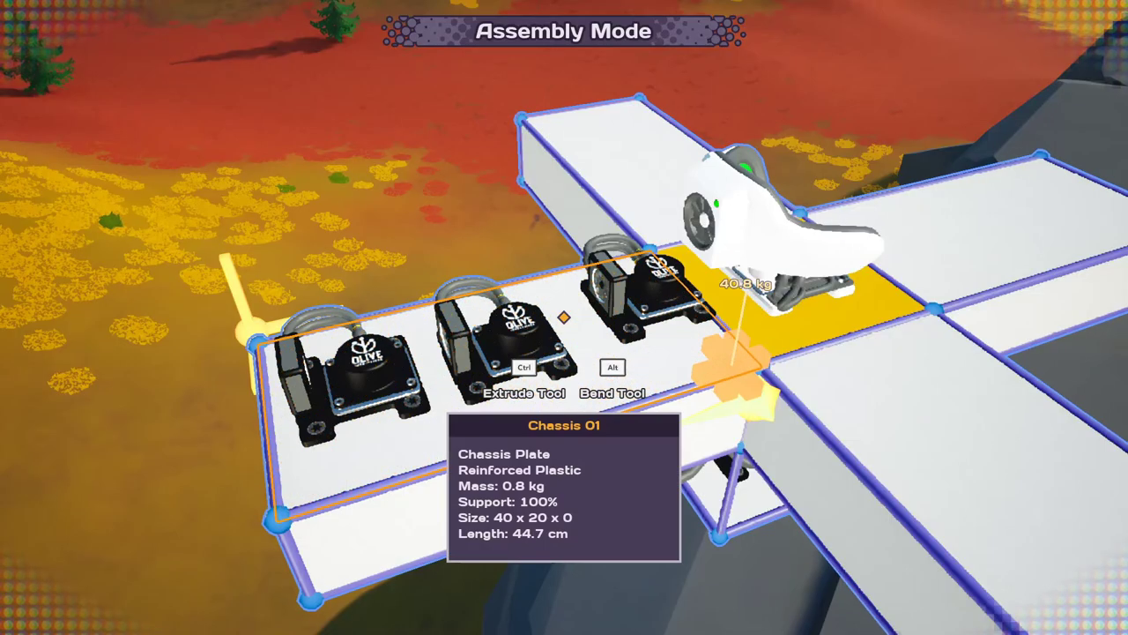
Try out a jet engine on top of the plus-shaped chassis beside the centre section
{"action": "key", "text": "Tab"}
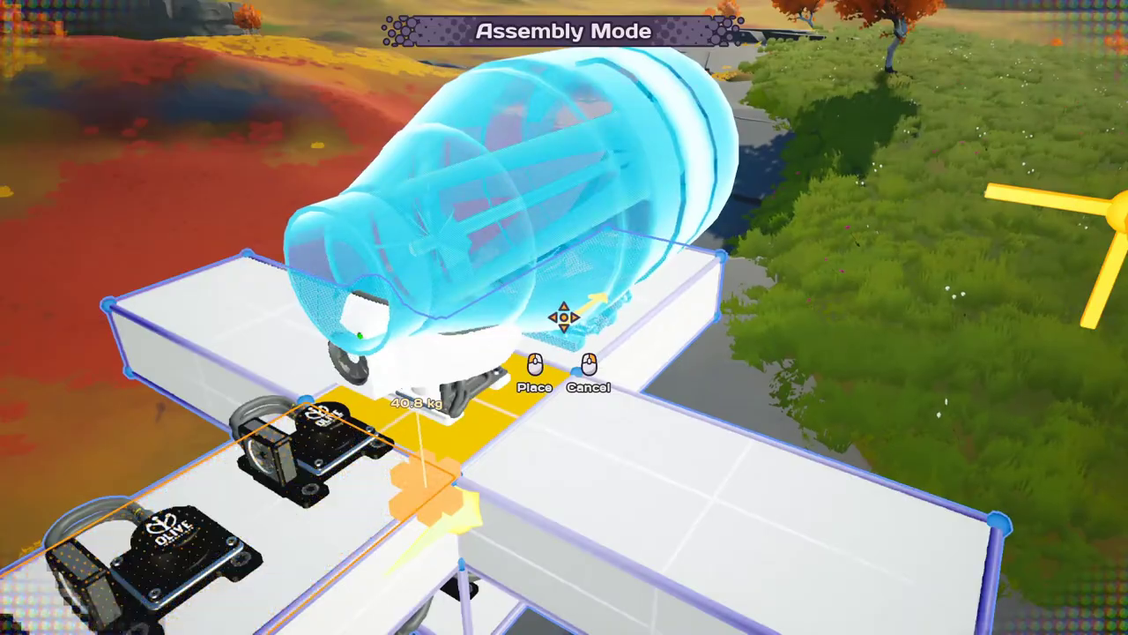
{"action": "left_click", "coordinate": [564, 317]}
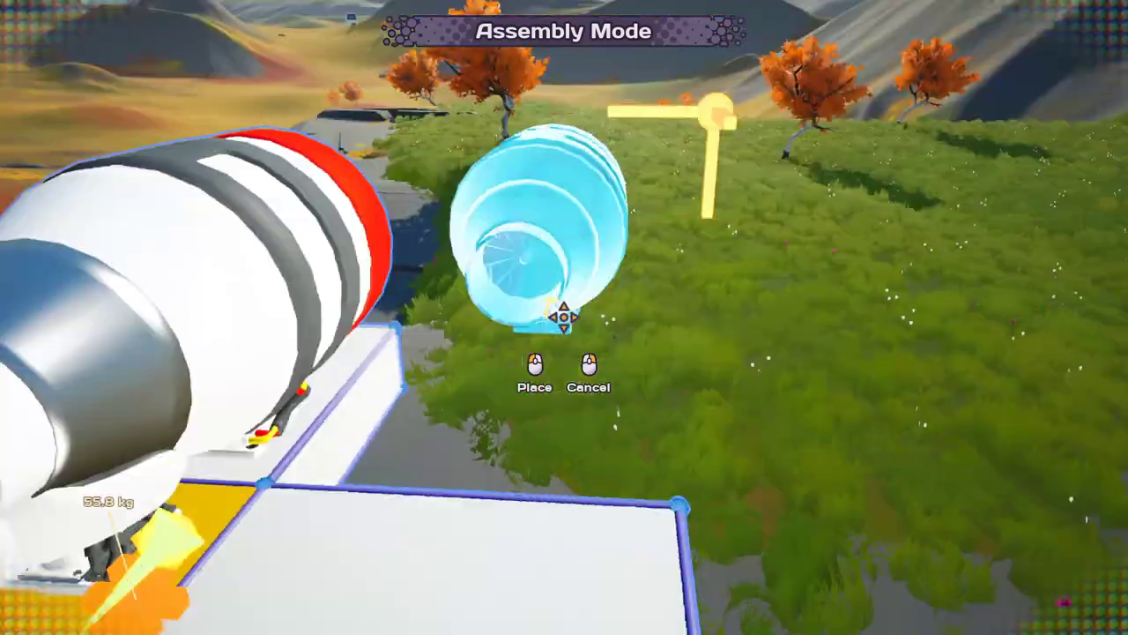
{"action": "key", "text": "s"}
{"action": "right_click", "coordinate": [564, 317]}
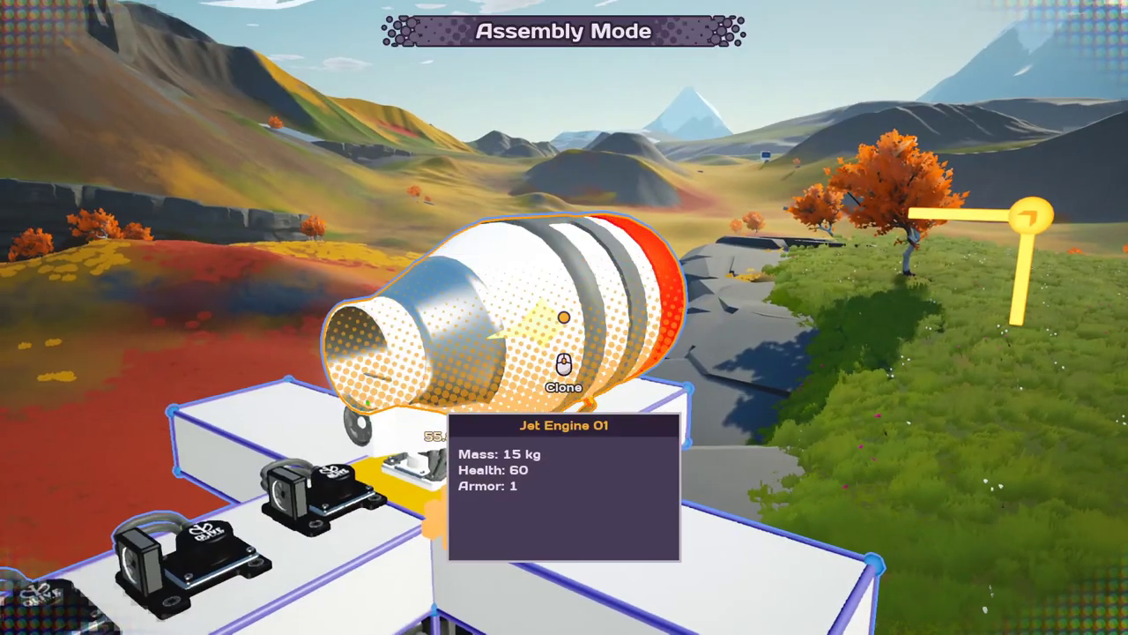
{"action": "right_click", "coordinate": [564, 316]}
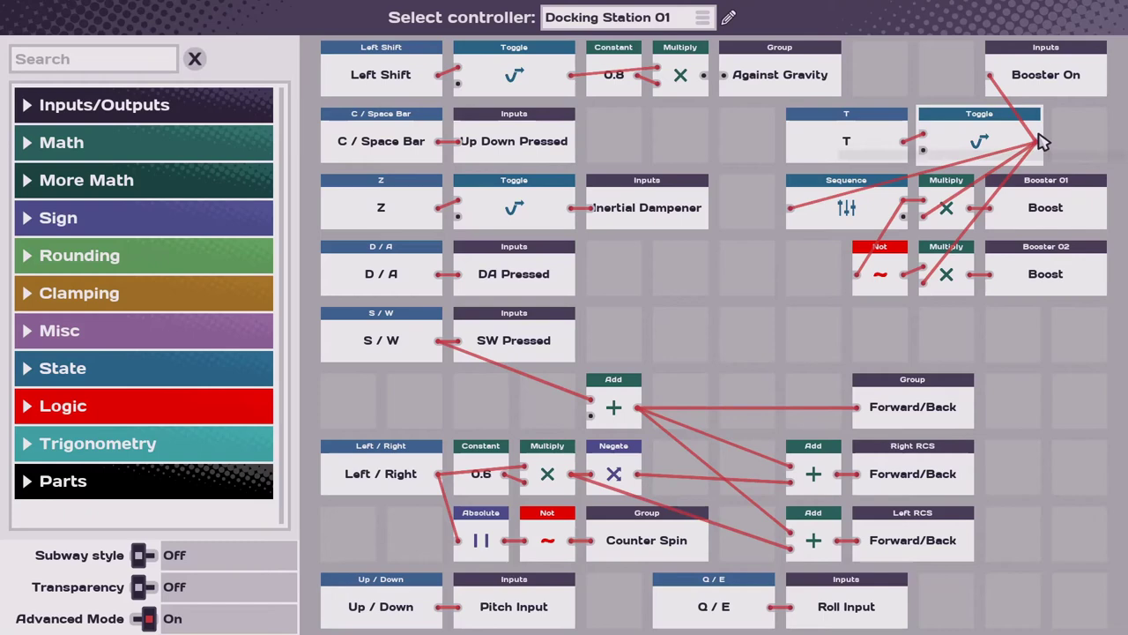
In the Lateral Control controller, place Docking Station 01's Booster On node above SW Pressed
{"action": "left_click", "coordinate": [704, 18]}
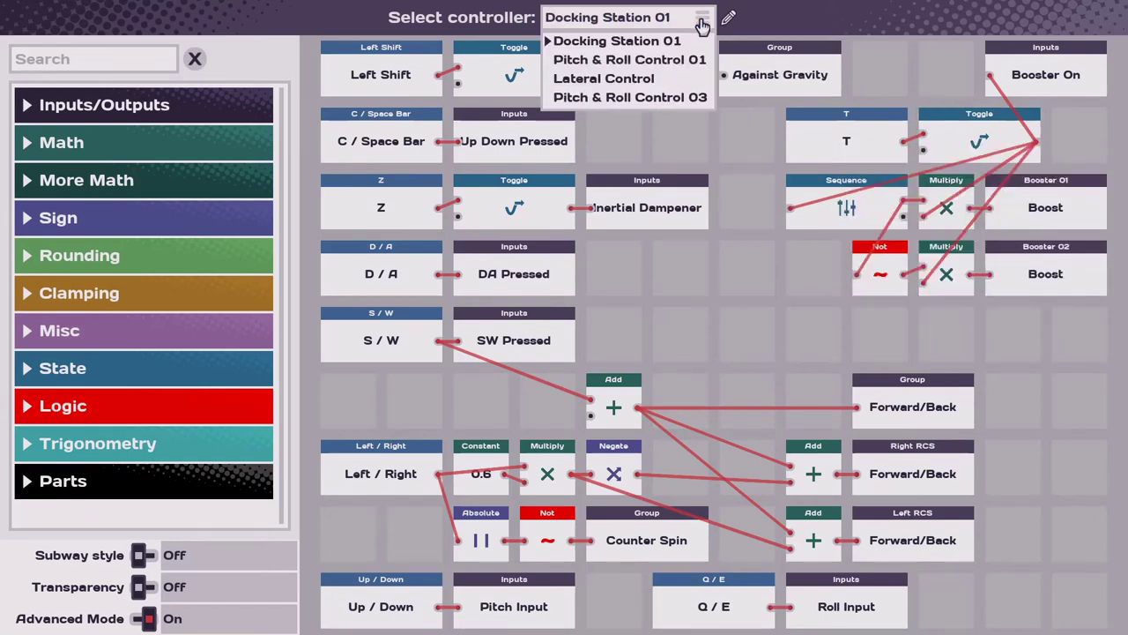
{"action": "left_click", "coordinate": [681, 79]}
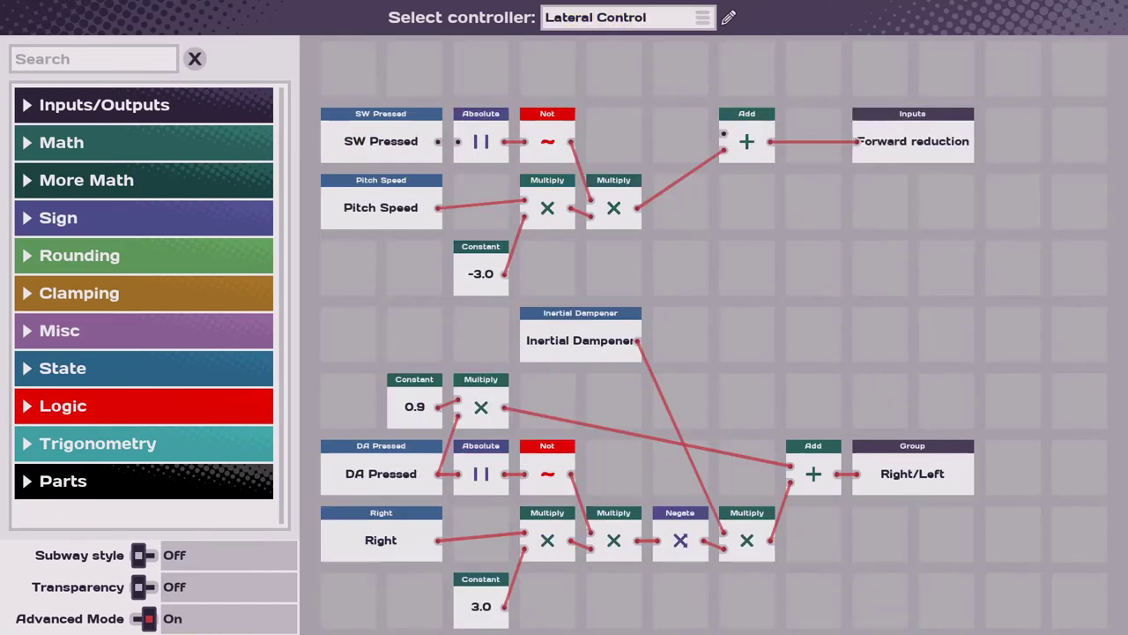
{"action": "left_click", "coordinate": [176, 480]}
{"action": "scroll", "coordinate": [181, 456], "scroll_direction": "down", "scroll_amount": 2}
{"action": "left_click", "coordinate": [163, 403]}
{"action": "scroll", "coordinate": [136, 420], "scroll_direction": "down", "scroll_amount": 1}
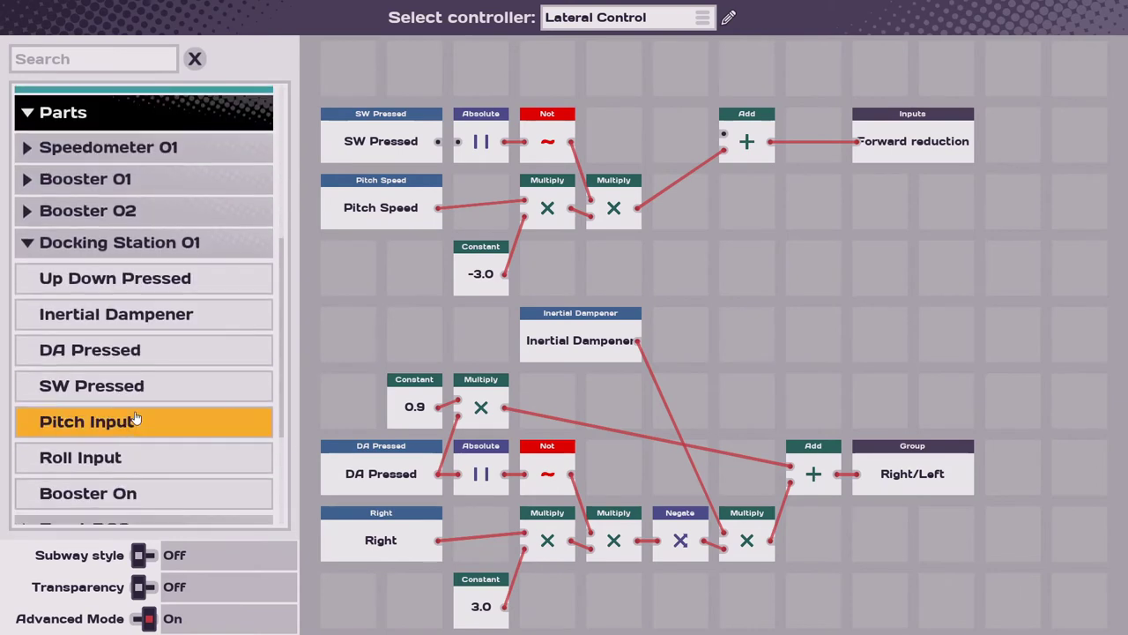
{"action": "scroll", "coordinate": [137, 420], "scroll_direction": "down", "scroll_amount": 2}
{"action": "left_click_drag", "start_coordinate": [139, 419], "coordinate": [383, 48]}
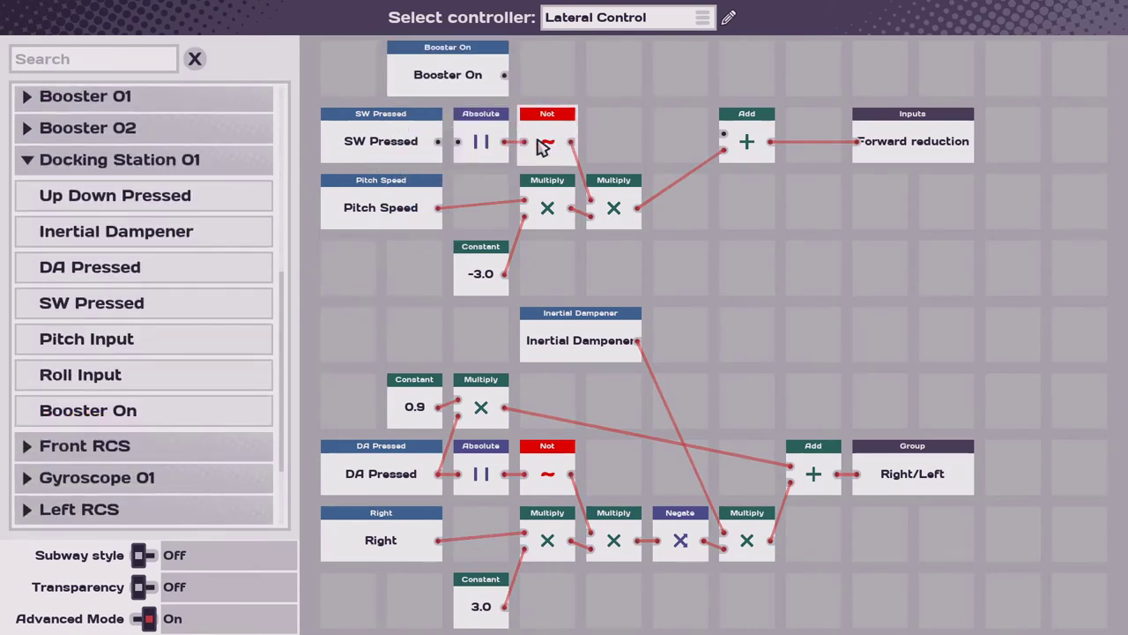
Insert an Or node between the SW Pressed row's Absolute and Not nodes, combining the Absolute output with Booster On
{"action": "left_click_drag", "start_coordinate": [543, 147], "coordinate": [610, 144]}
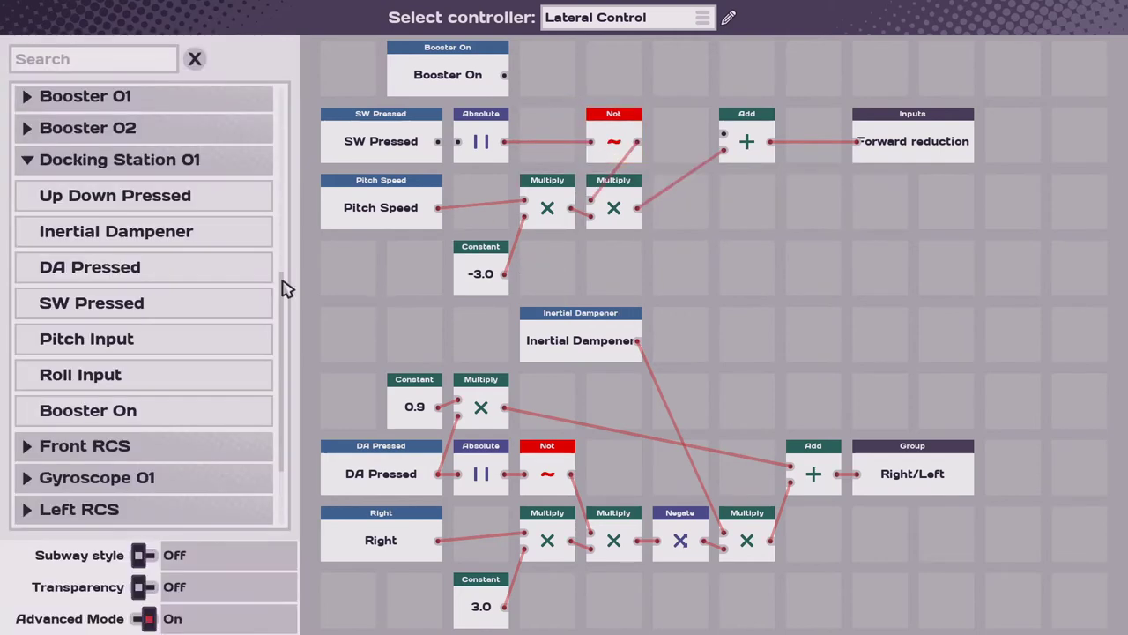
{"action": "left_click", "coordinate": [227, 161]}
{"action": "scroll", "coordinate": [227, 244], "scroll_direction": "up", "scroll_amount": 5}
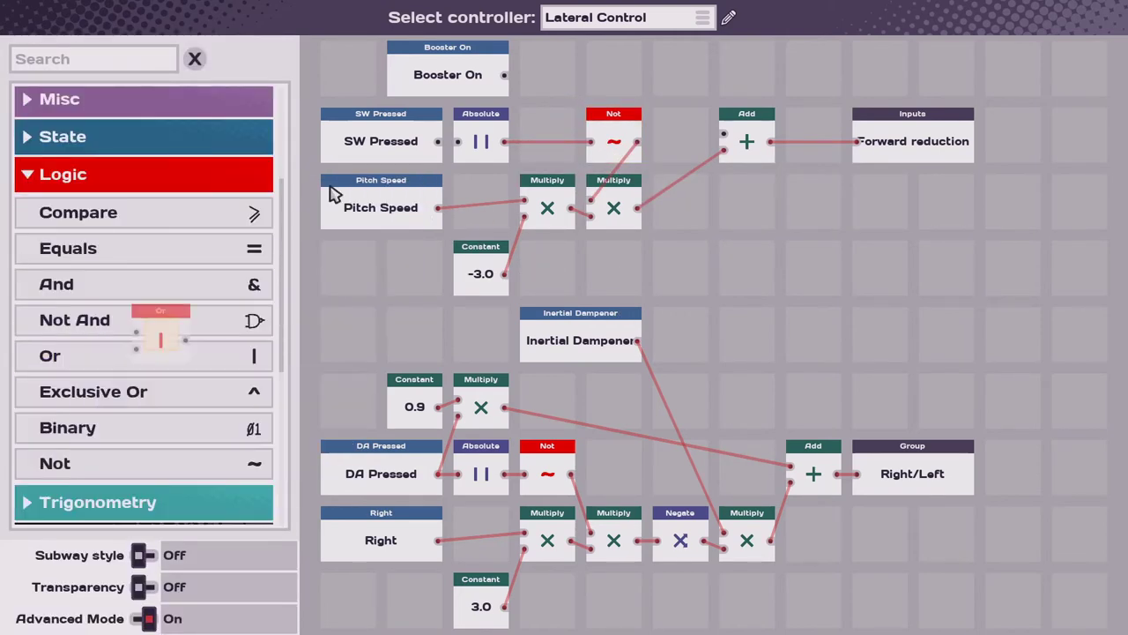
{"action": "mouse_move", "coordinate": [333, 194]}
{"action": "left_mouse_down"}
{"action": "mouse_move", "coordinate": [516, 133]}
{"action": "mouse_move", "coordinate": [539, 140]}
{"action": "left_mouse_up"}
{"action": "mouse_move", "coordinate": [504, 75]}
{"action": "left_mouse_down"}
{"action": "mouse_move", "coordinate": [527, 141]}
{"action": "mouse_move", "coordinate": [561, 150]}
{"action": "left_mouse_up"}
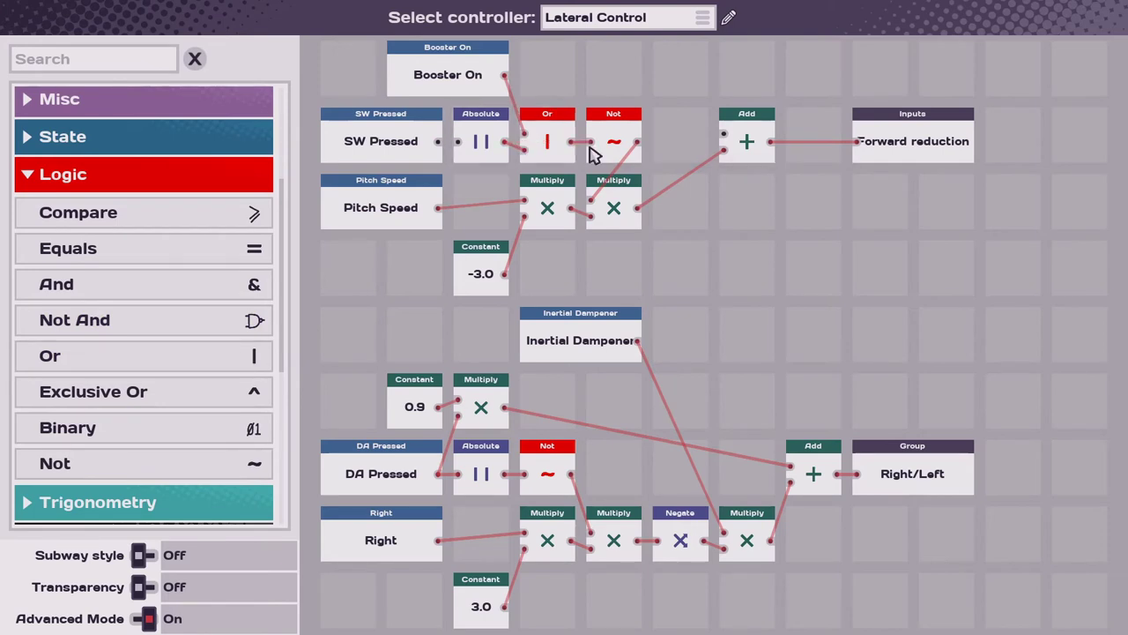
Place a Debug node below Pitch Speed, connect Pitch Speed to it and name it Speed
{"action": "left_click", "coordinate": [104, 181]}
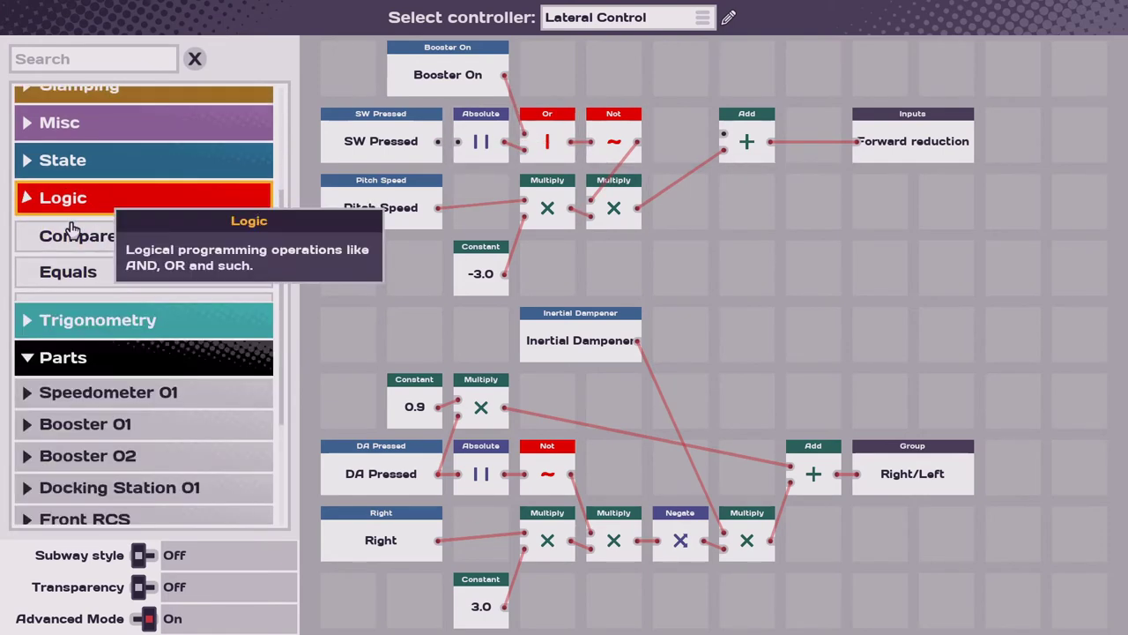
{"action": "left_click", "coordinate": [51, 286]}
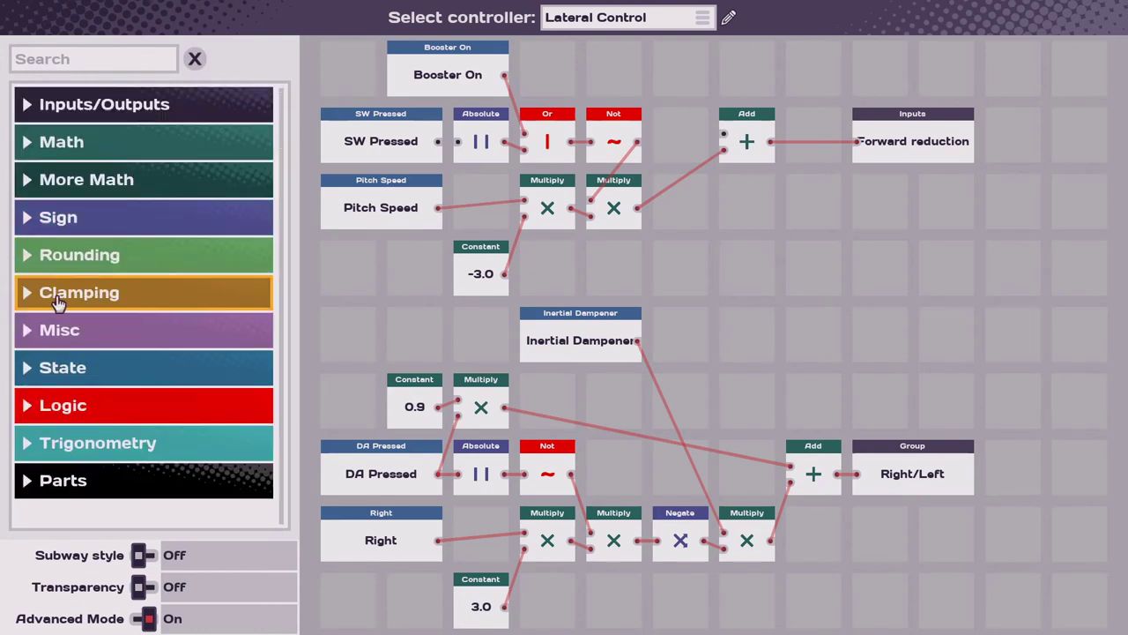
{"action": "left_click", "coordinate": [70, 328]}
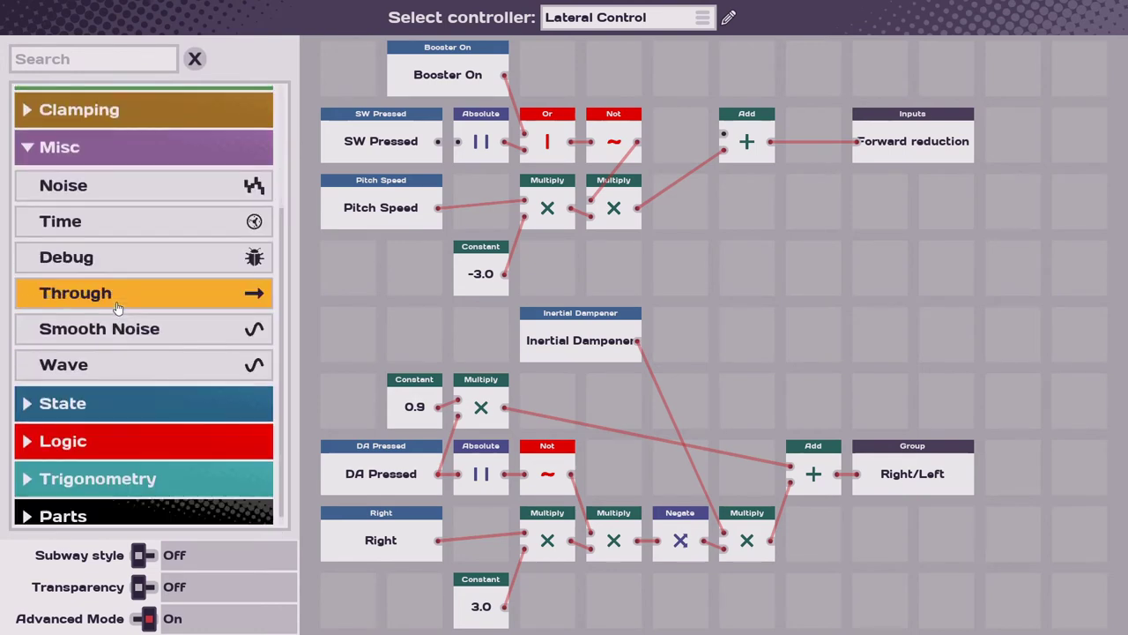
{"action": "mouse_move", "coordinate": [86, 254]}
{"action": "left_mouse_down"}
{"action": "mouse_move", "coordinate": [237, 279]}
{"action": "mouse_move", "coordinate": [398, 253]}
{"action": "mouse_move", "coordinate": [407, 264]}
{"action": "mouse_move", "coordinate": [388, 280]}
{"action": "left_mouse_up"}
{"action": "left_click", "coordinate": [417, 297]}
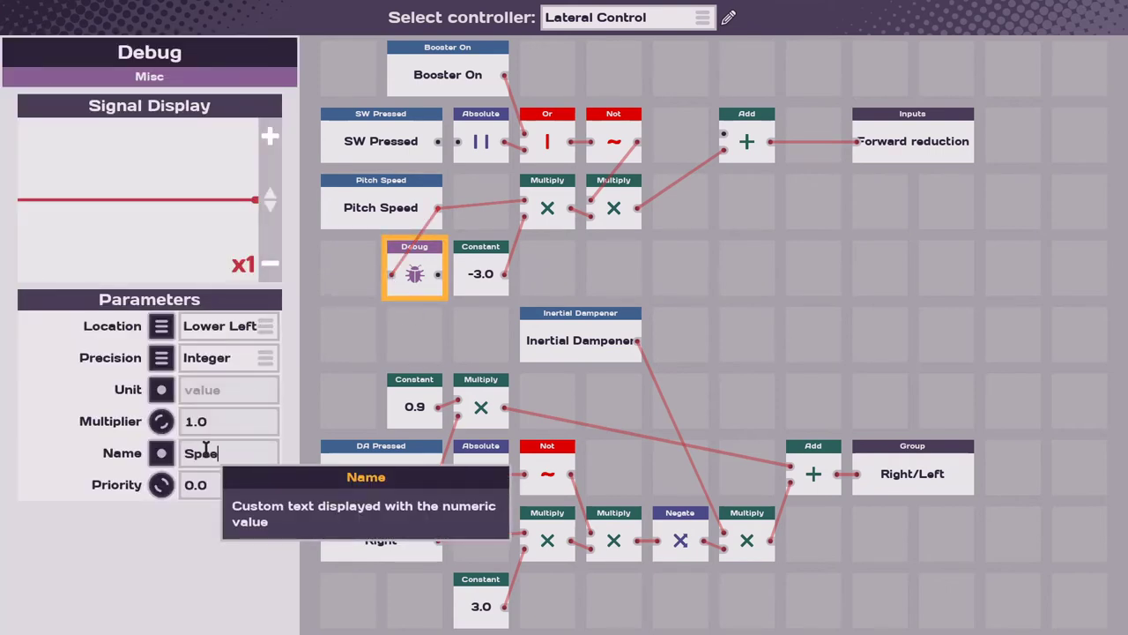
Set the Constant feeding the Pitch Speed Multiply to 3.0
{"action": "left_click", "coordinate": [480, 274]}
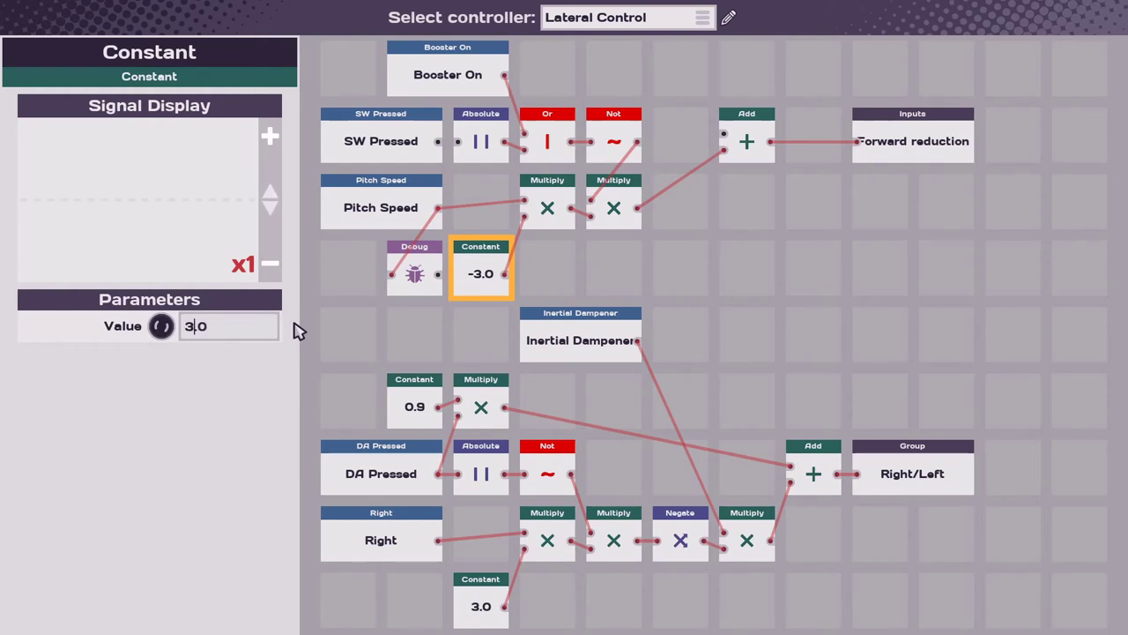
{"action": "key", "text": "Return"}
Move the second Multiply in the Pitch Speed row one cell further along and delete the Add node before Forward reduction
{"action": "left_click_drag", "start_coordinate": [644, 226], "coordinate": [693, 224]}
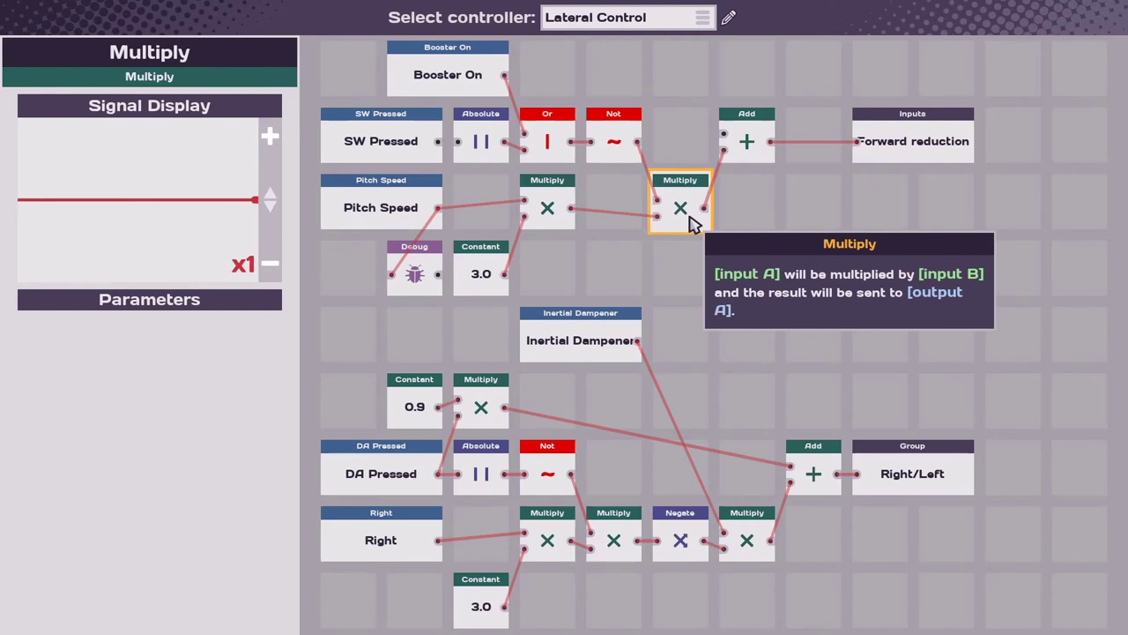
{"action": "left_click", "coordinate": [748, 145]}
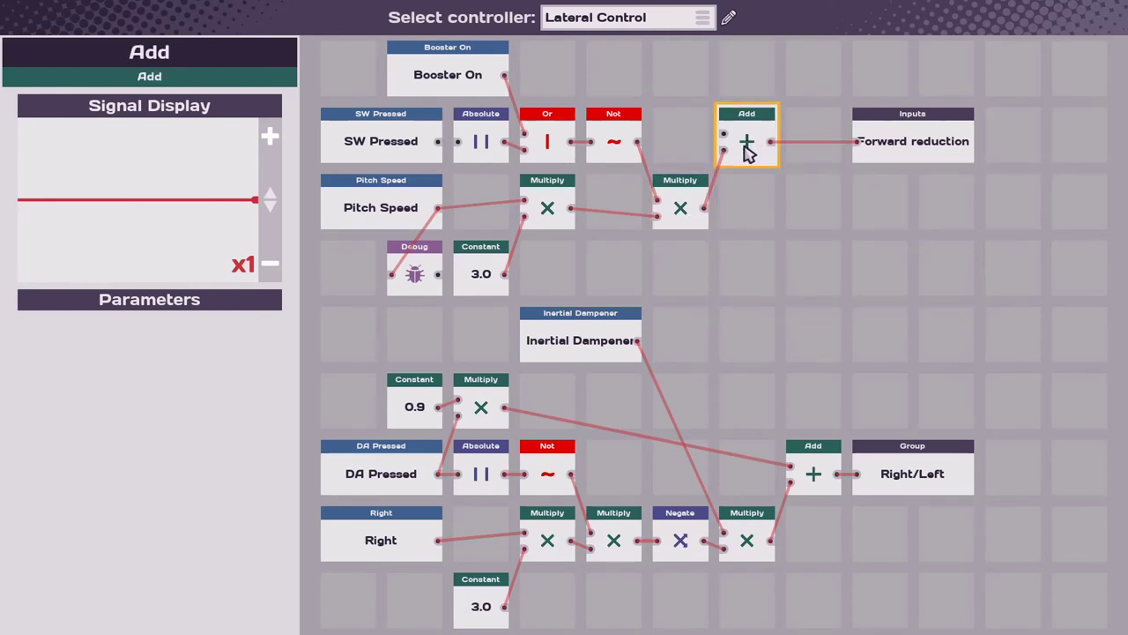
{"action": "key", "text": "Delete"}
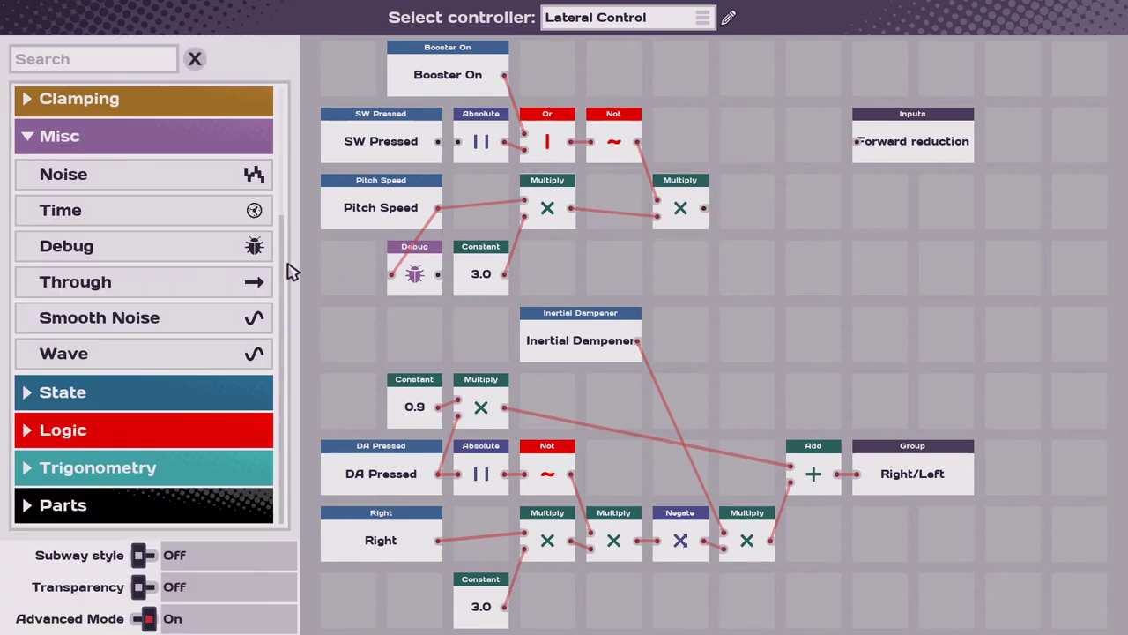
Append a Multiply node to the Pitch Speed row, feed it from Inertial Dampener and connect its output to Forward reduction
{"action": "left_click", "coordinate": [78, 137]}
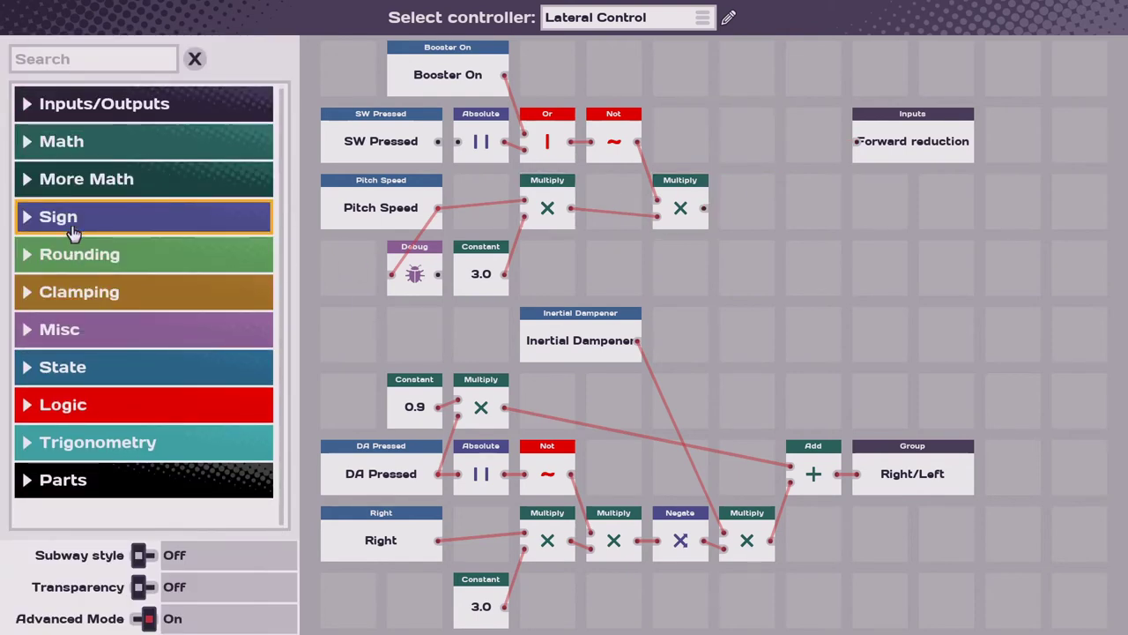
{"action": "left_click", "coordinate": [88, 148]}
{"action": "left_click_drag", "start_coordinate": [121, 266], "coordinate": [723, 202]}
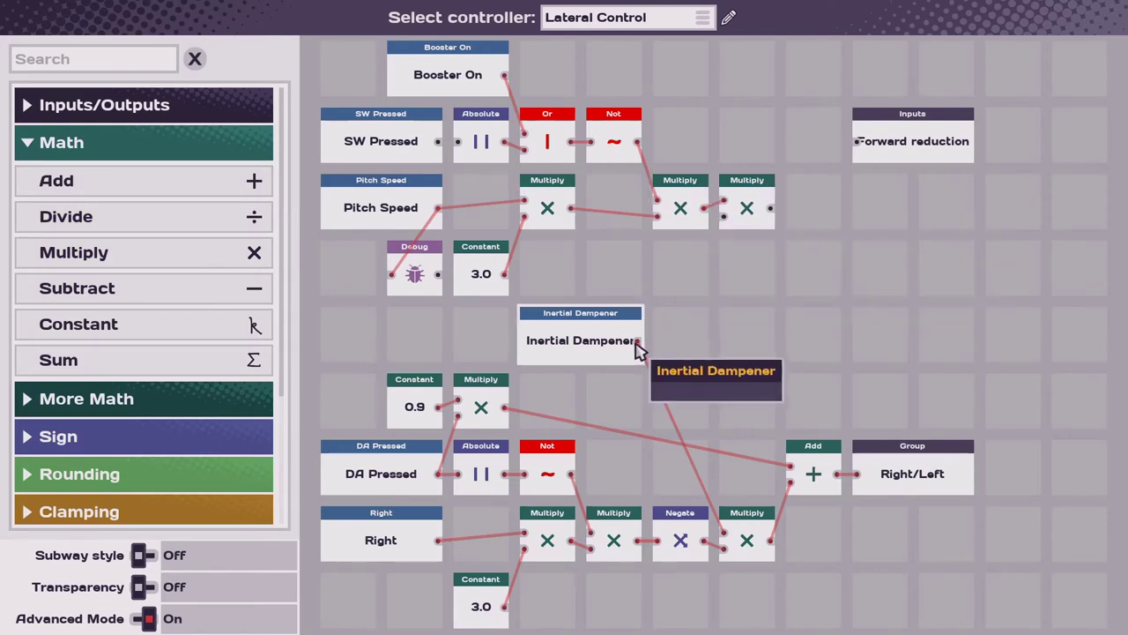
{"action": "left_click_drag", "start_coordinate": [638, 344], "coordinate": [712, 250]}
{"action": "left_click", "coordinate": [772, 212]}
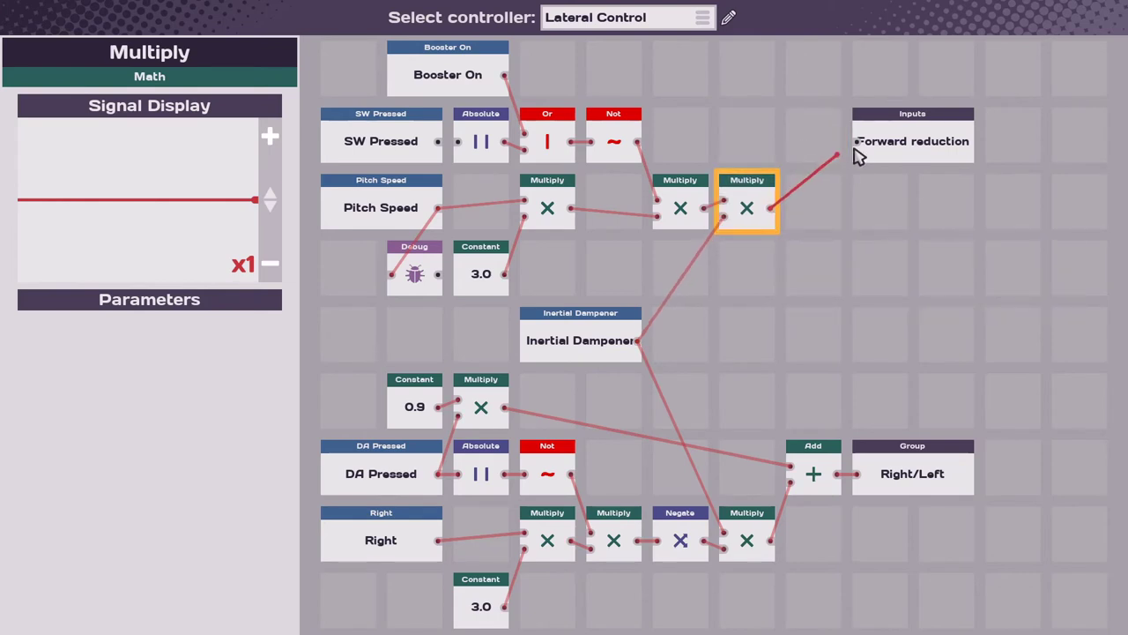
{"action": "left_click_drag", "start_coordinate": [854, 148], "coordinate": [856, 142]}
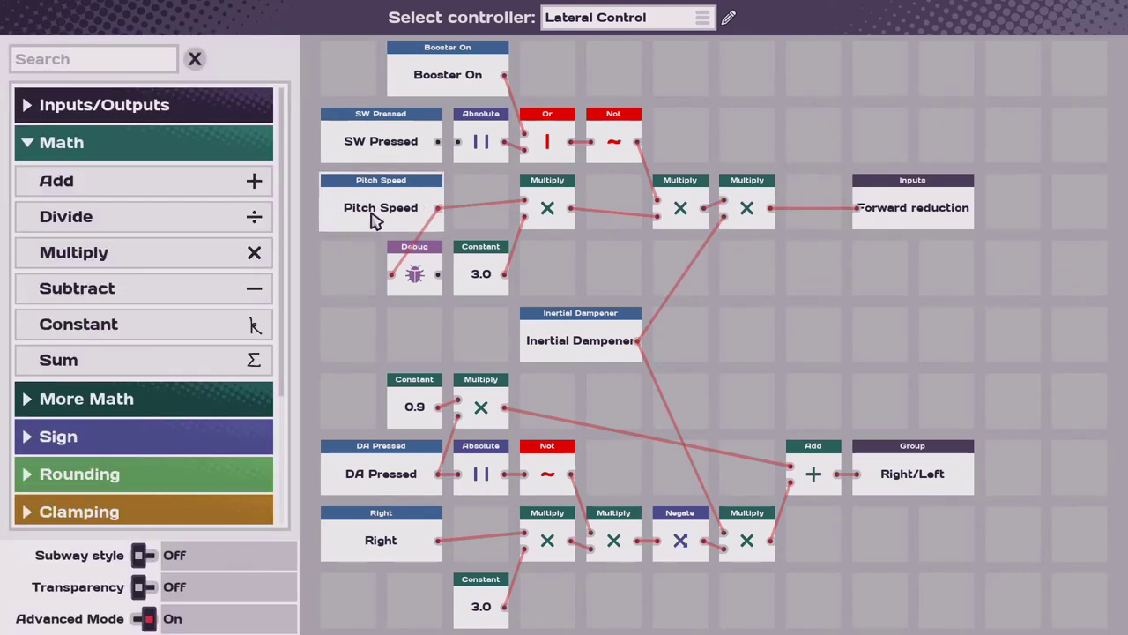
Replace Pitch Speed with Speedometer 01's Forward, connected to the first Multiply and Debug, and link SW Pressed to Absolute
{"action": "left_click", "coordinate": [374, 218]}
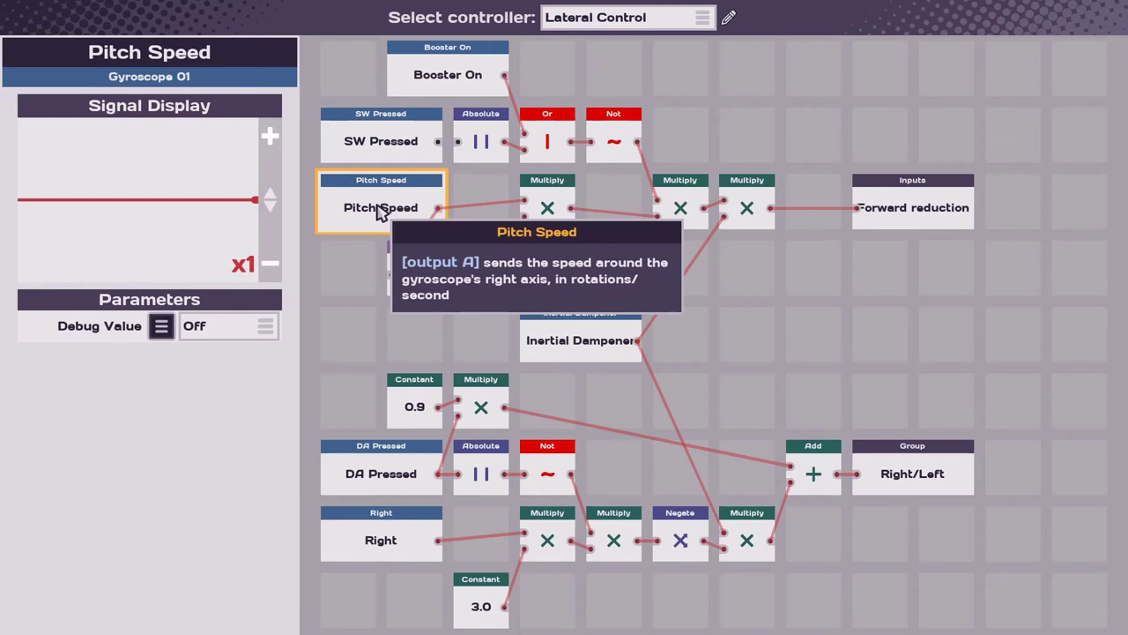
{"action": "key", "text": "Delete"}
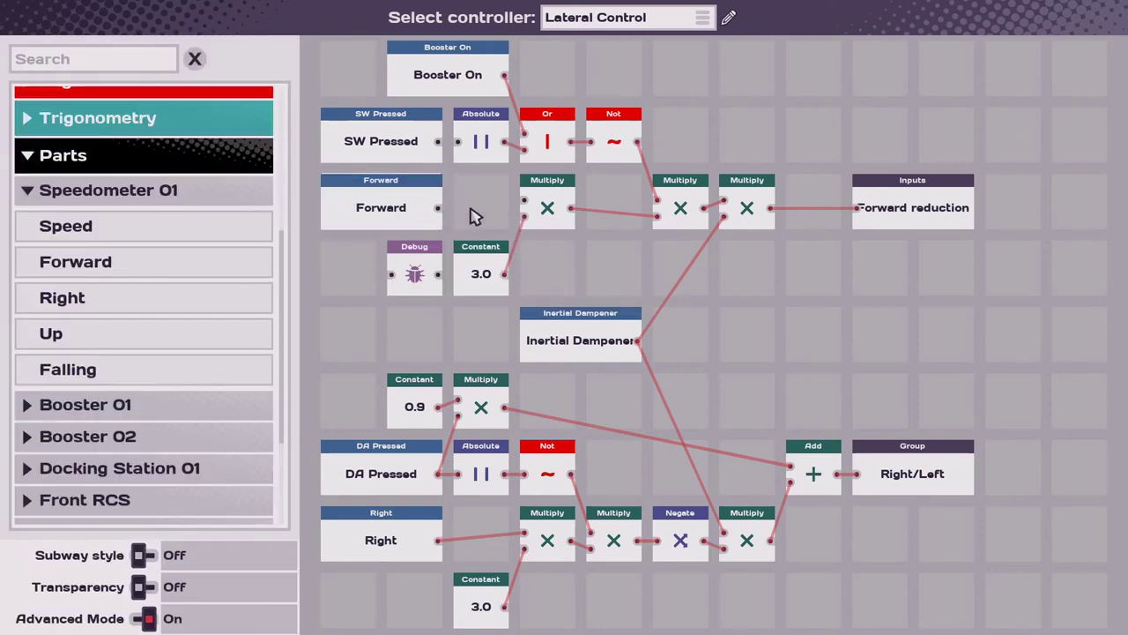
{"action": "left_click_drag", "start_coordinate": [511, 207], "coordinate": [526, 206]}
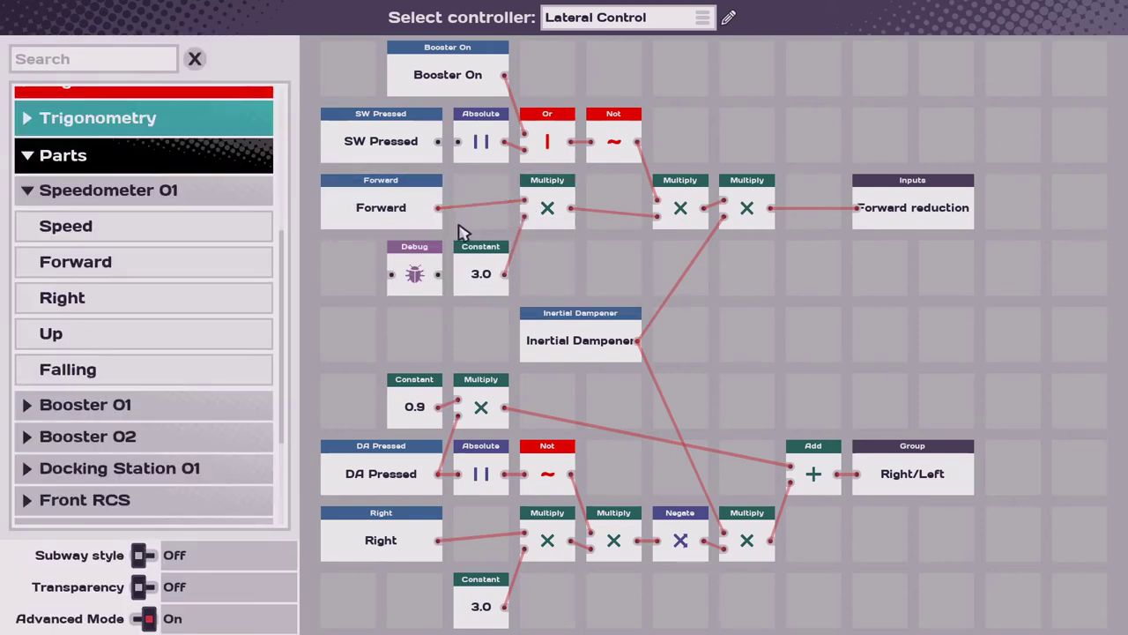
{"action": "left_click_drag", "start_coordinate": [437, 210], "coordinate": [389, 273]}
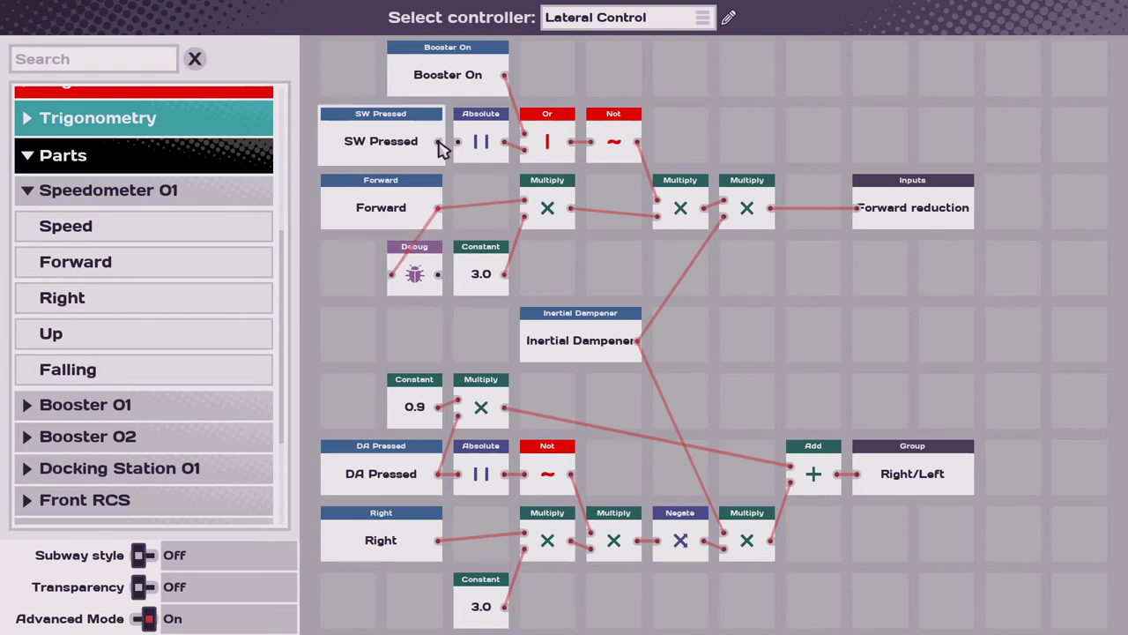
{"action": "left_click_drag", "start_coordinate": [438, 139], "coordinate": [450, 139]}
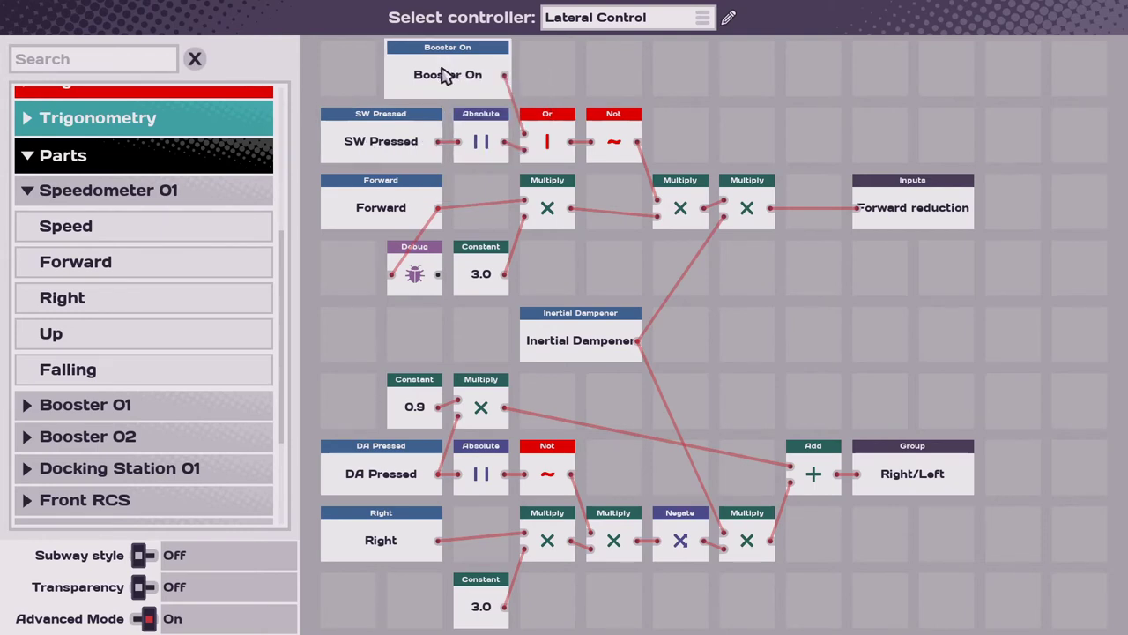
{"action": "mouse_move", "coordinate": [686, 226]}
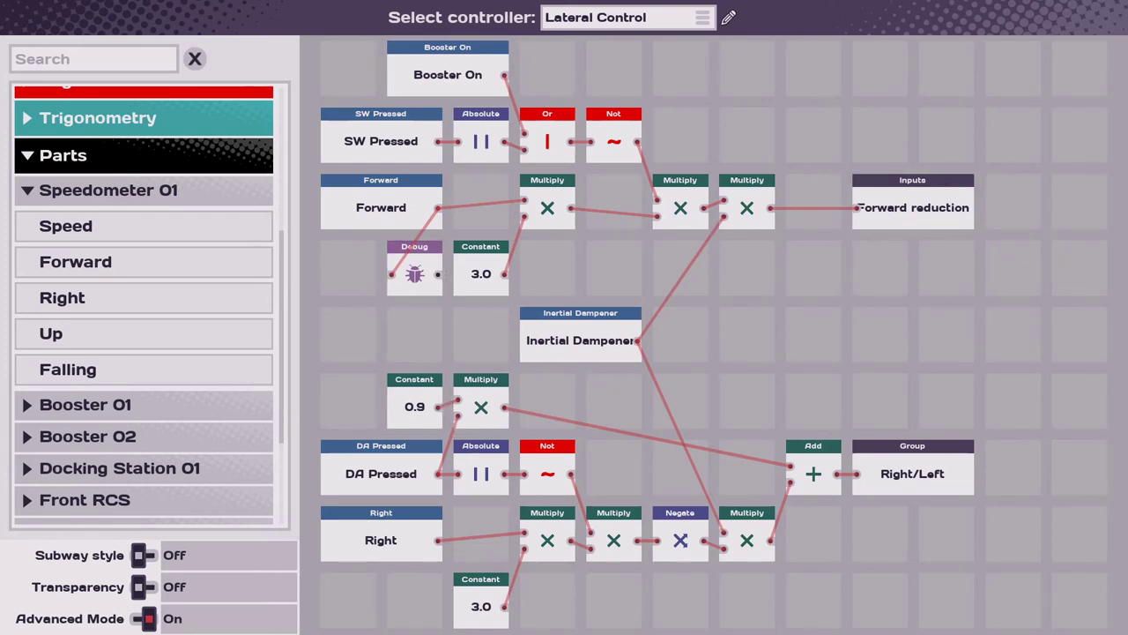
Rename the Pitch & Roll Control 03 controller as Up Down Adjustment and delete its whole Roll node group
{"action": "left_click", "coordinate": [705, 25]}
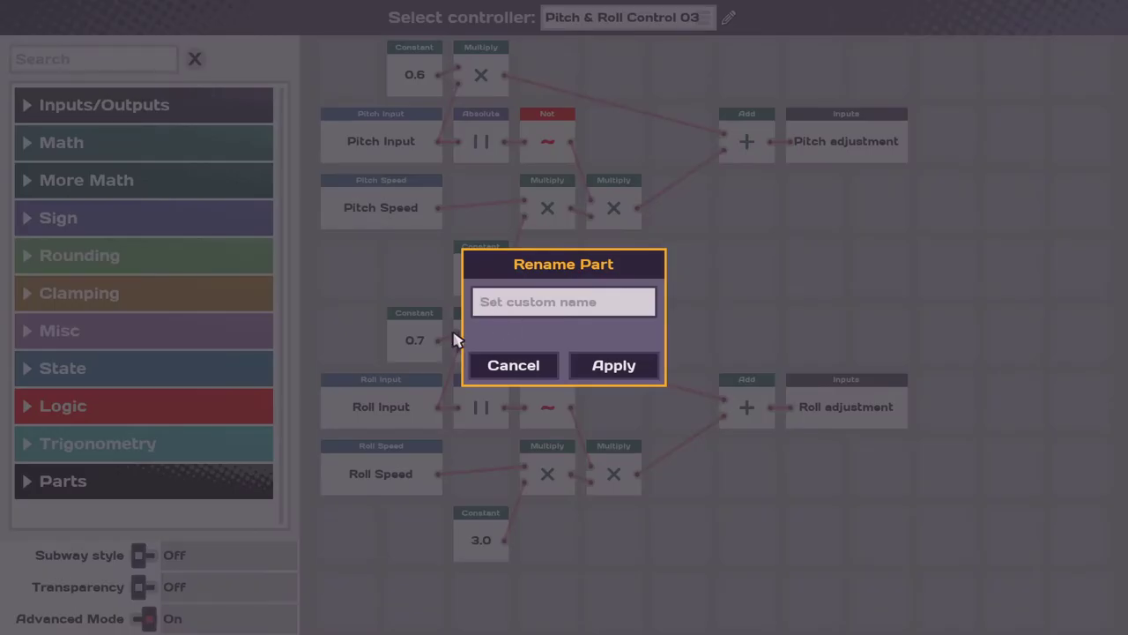
{"action": "left_click", "coordinate": [604, 372]}
{"action": "left_click_drag", "start_coordinate": [339, 333], "coordinate": [890, 566]}
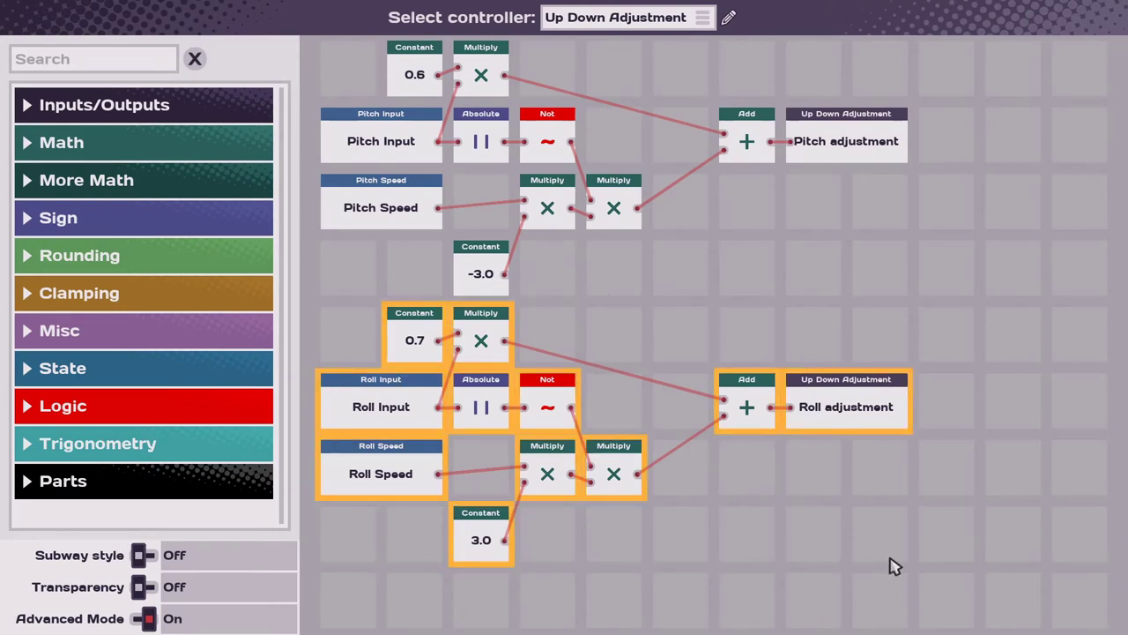
{"action": "key", "text": "Delete"}
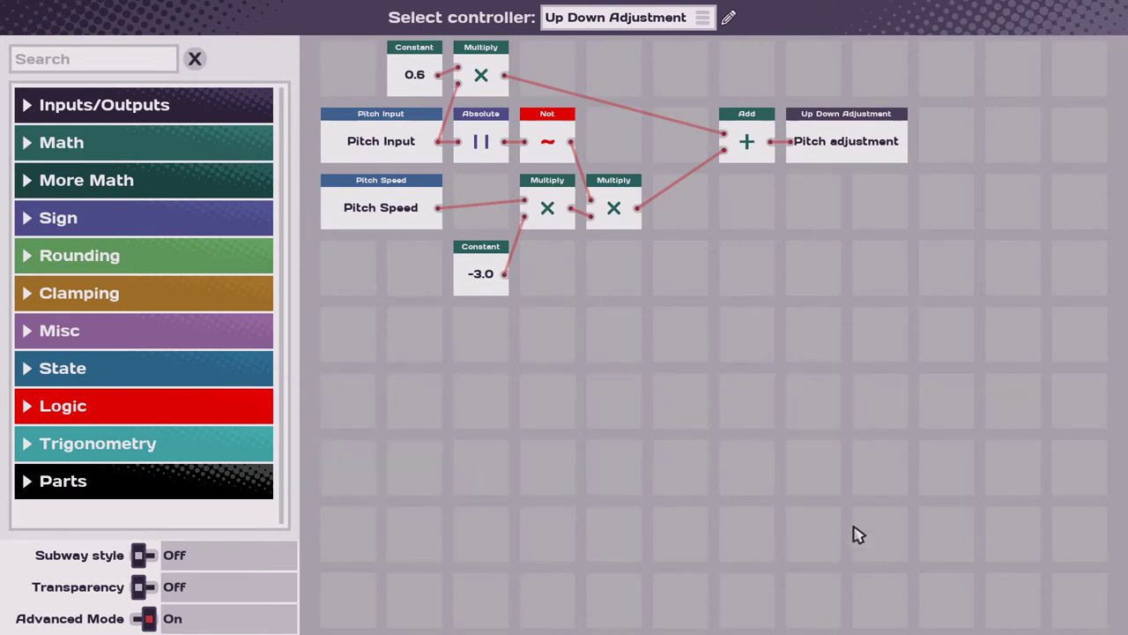
Delete Pitch Input and Pitch Speed, and place Docking Station 01's Up Down Pressed in front of the Absolute node
{"action": "left_click", "coordinate": [394, 155]}
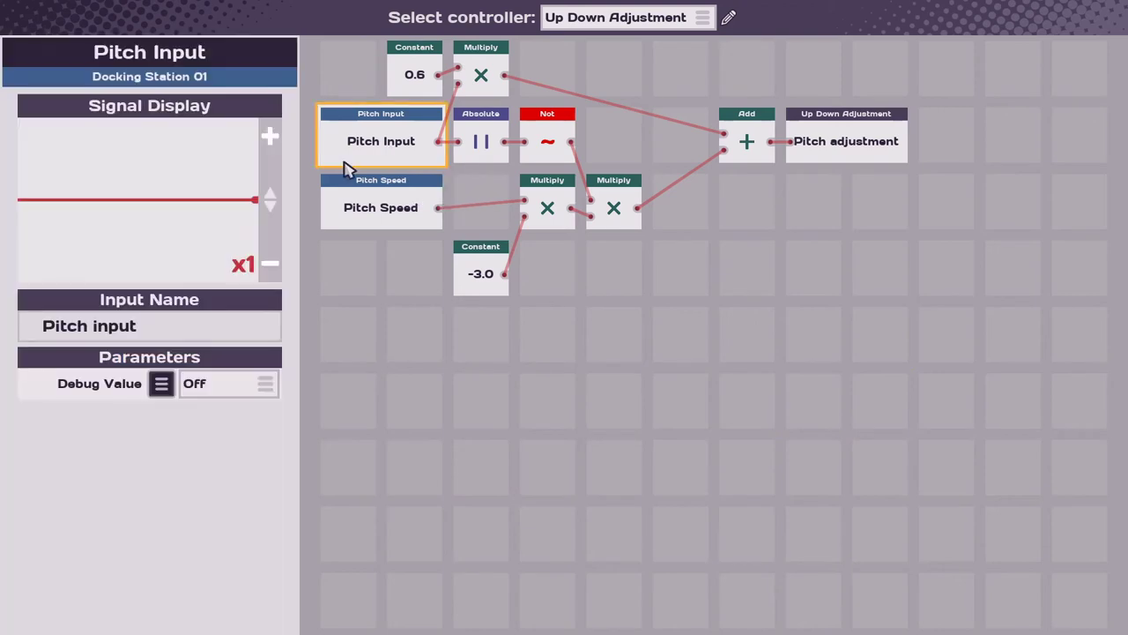
{"action": "key", "text": "Delete"}
{"action": "left_click", "coordinate": [381, 199]}
{"action": "key", "text": "Delete"}
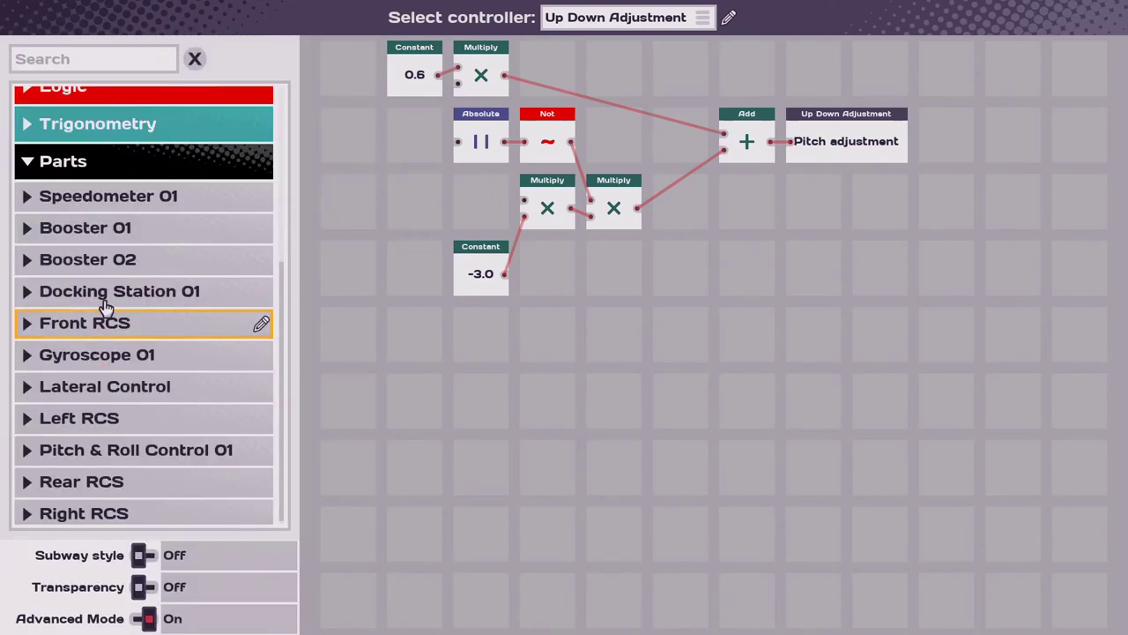
{"action": "left_click", "coordinate": [108, 292]}
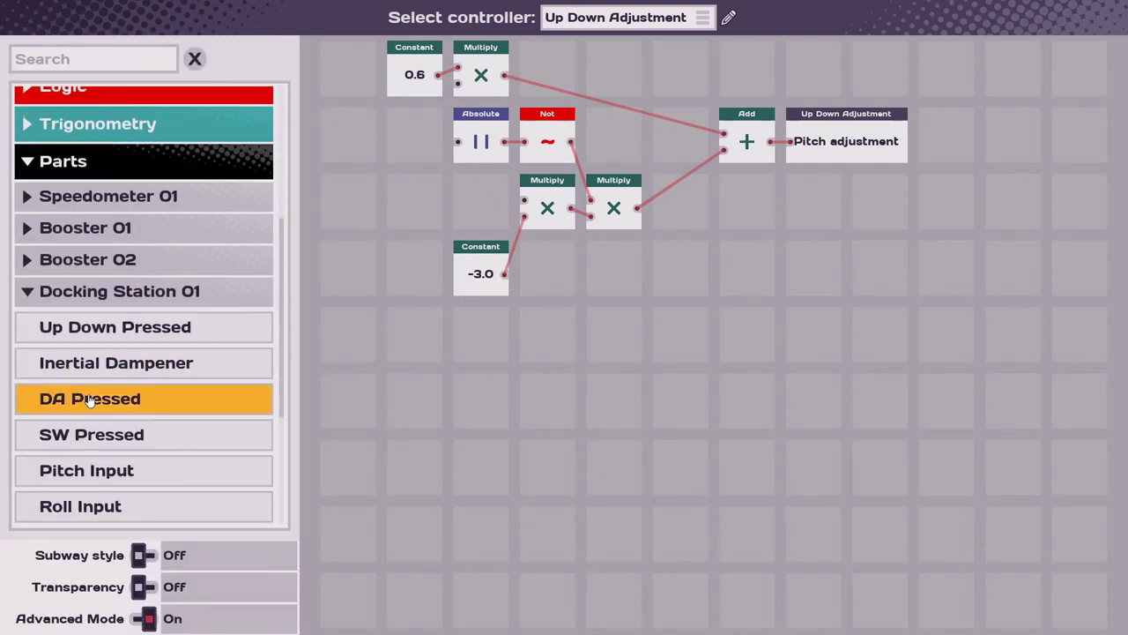
{"action": "left_click_drag", "start_coordinate": [83, 330], "coordinate": [315, 108]}
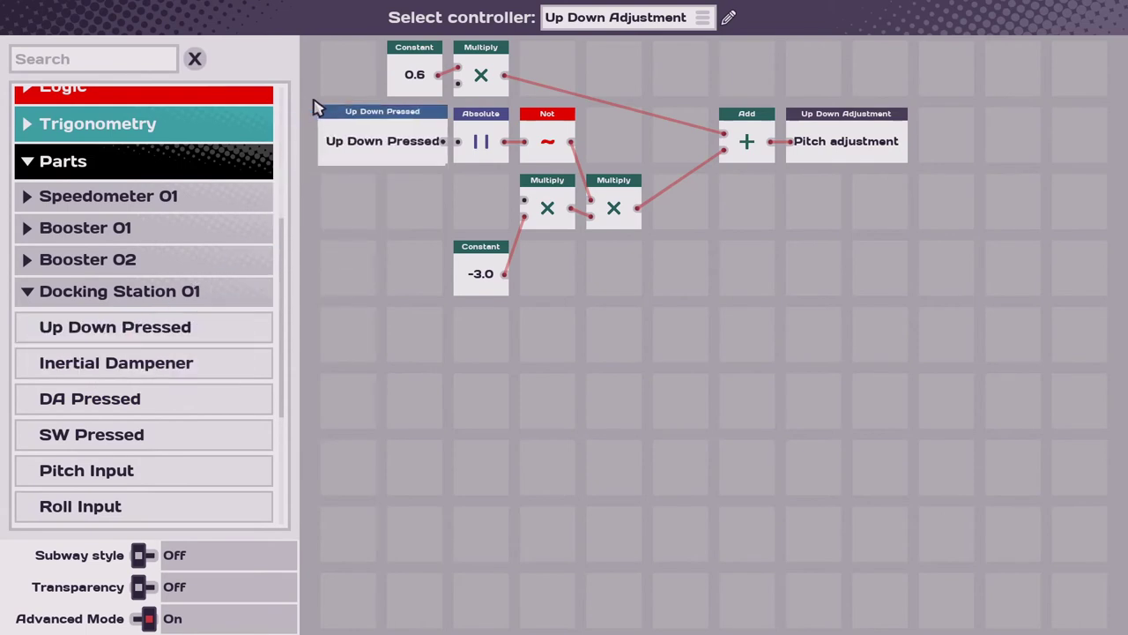
{"action": "left_click", "coordinate": [96, 300]}
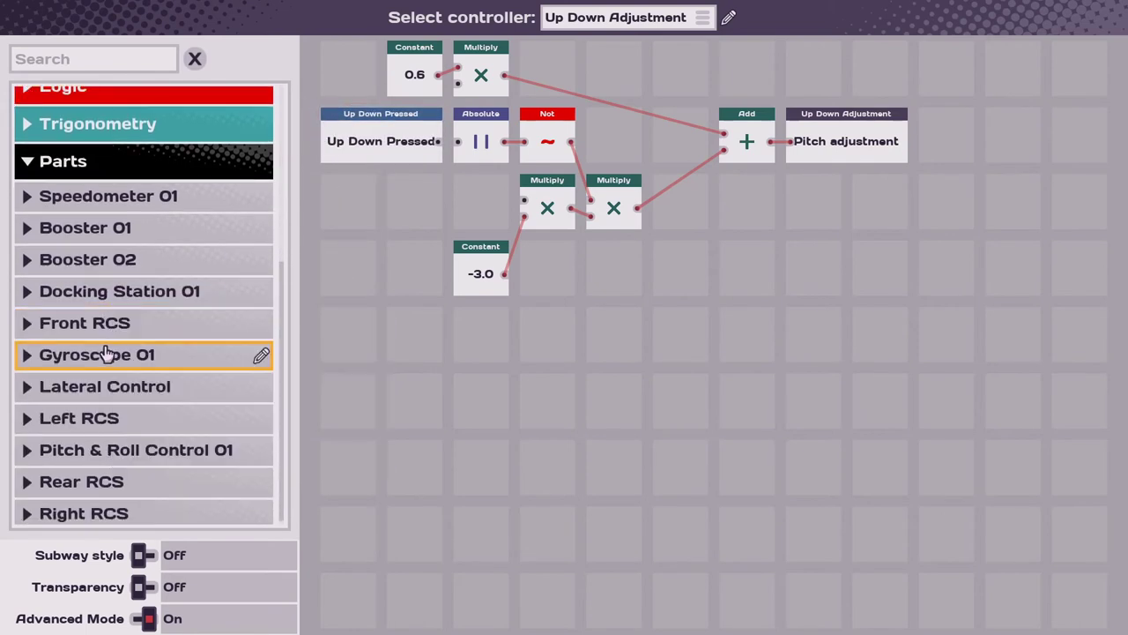
Place Speedometer 01's Up below Up Down Pressed, connecting Up to its row's first Multiply and Up Down Pressed to Absolute and the 0.6 Multiply
{"action": "left_click", "coordinate": [71, 203]}
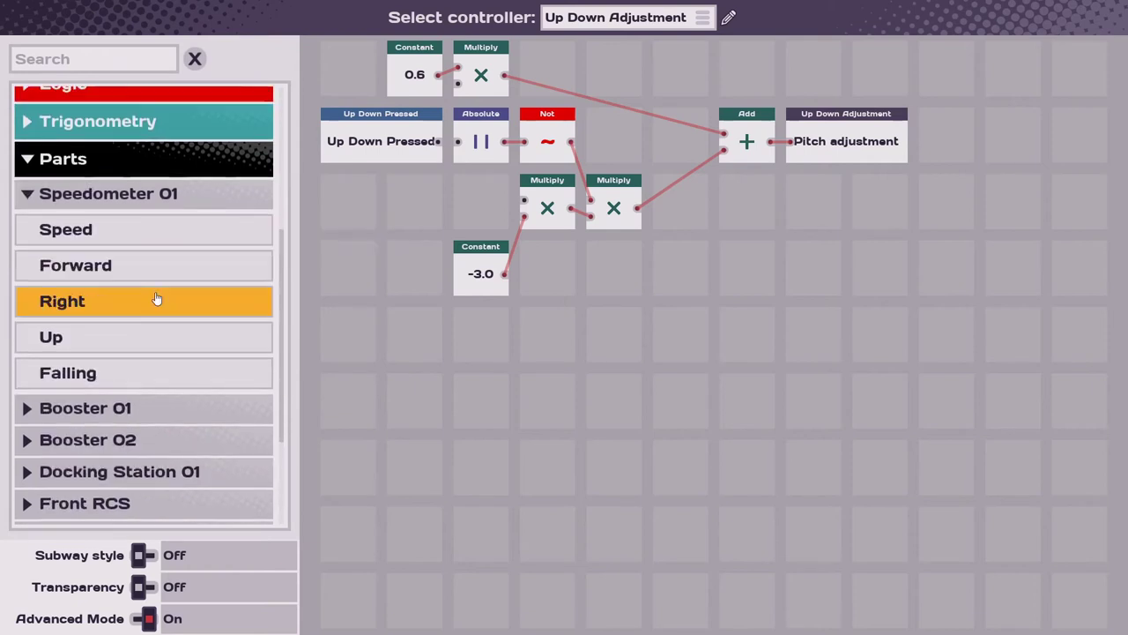
{"action": "left_click_drag", "start_coordinate": [88, 339], "coordinate": [318, 173]}
{"action": "left_click_drag", "start_coordinate": [438, 208], "coordinate": [502, 216]}
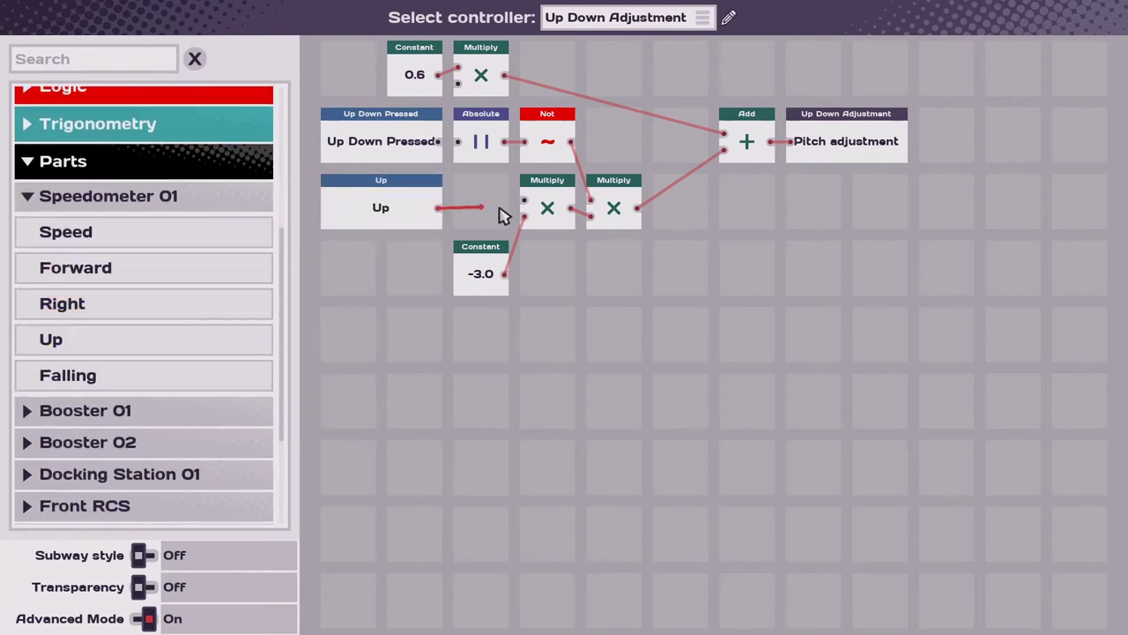
{"action": "left_click", "coordinate": [441, 146]}
Set the Constant below the Up row to 3.0 and move it one cell back, under the Up node
{"action": "left_click", "coordinate": [467, 283]}
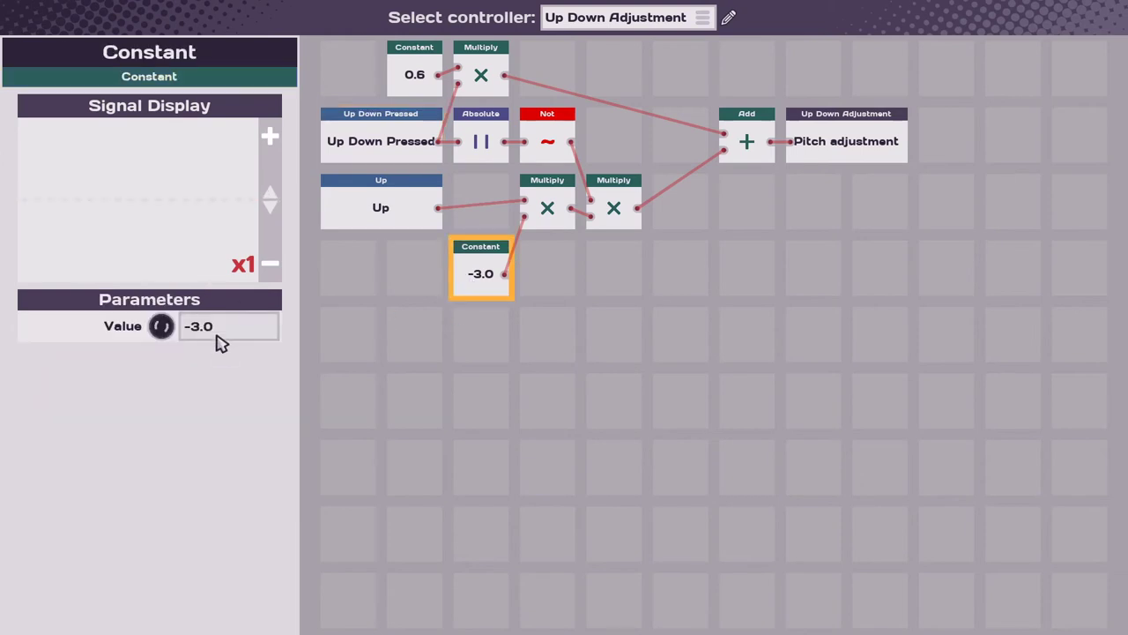
{"action": "type", "text": "3."}
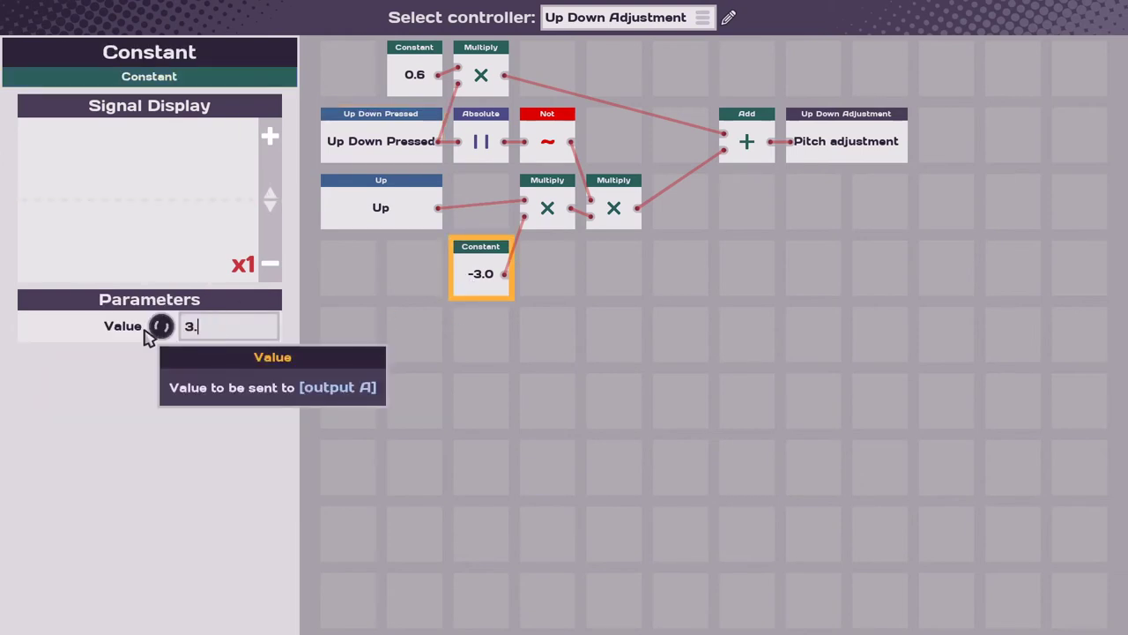
{"action": "type", "text": "0"}
{"action": "key", "text": "Return"}
{"action": "left_click_drag", "start_coordinate": [460, 283], "coordinate": [399, 286]}
{"action": "left_click", "coordinate": [506, 285]}
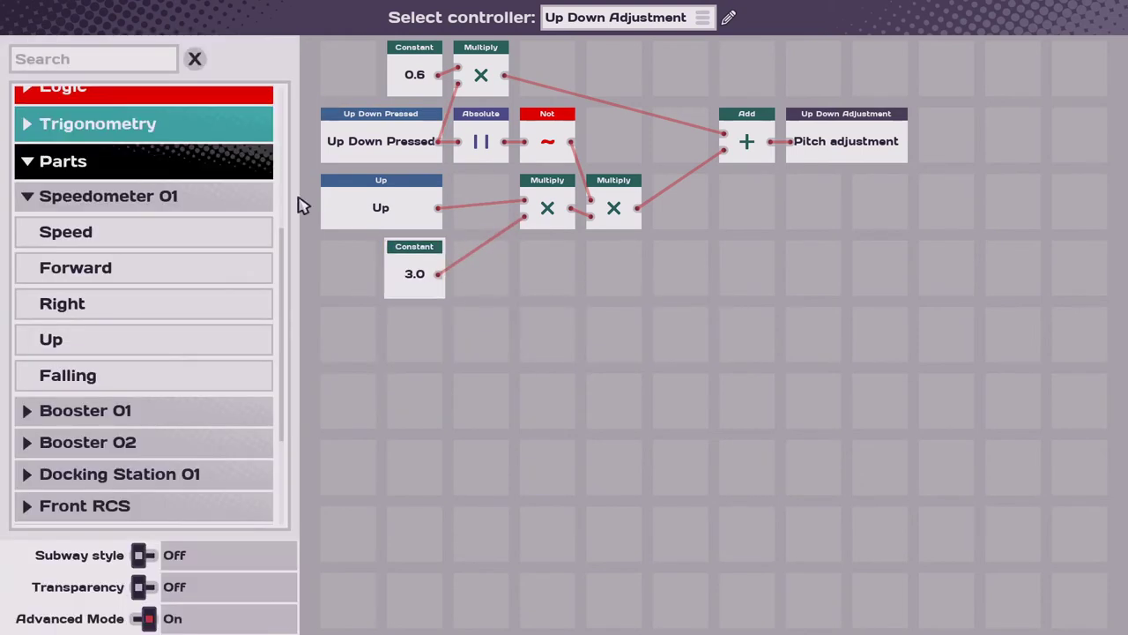
Place Docking Station 01's Inertial Dampener below the Up row and connect it to a third Multiply node fed by the second
{"action": "left_click", "coordinate": [85, 206]}
{"action": "left_click", "coordinate": [141, 379]}
{"action": "scroll", "coordinate": [164, 327], "scroll_direction": "down", "scroll_amount": 1}
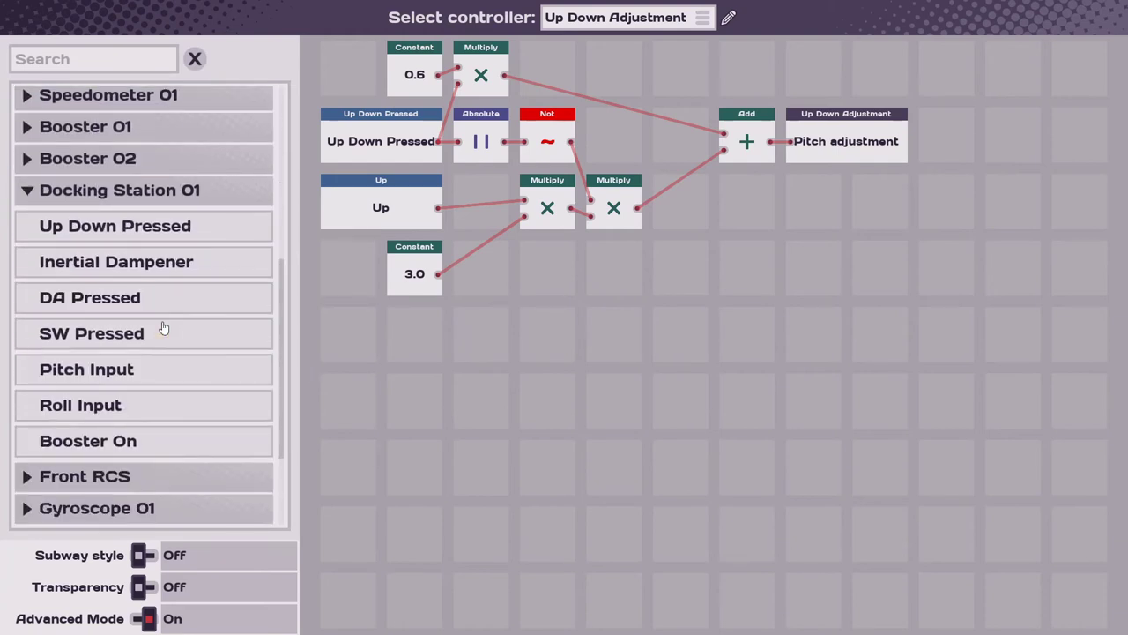
{"action": "scroll", "coordinate": [163, 327], "scroll_direction": "down", "scroll_amount": 1}
{"action": "left_click_drag", "start_coordinate": [75, 260], "coordinate": [499, 251]}
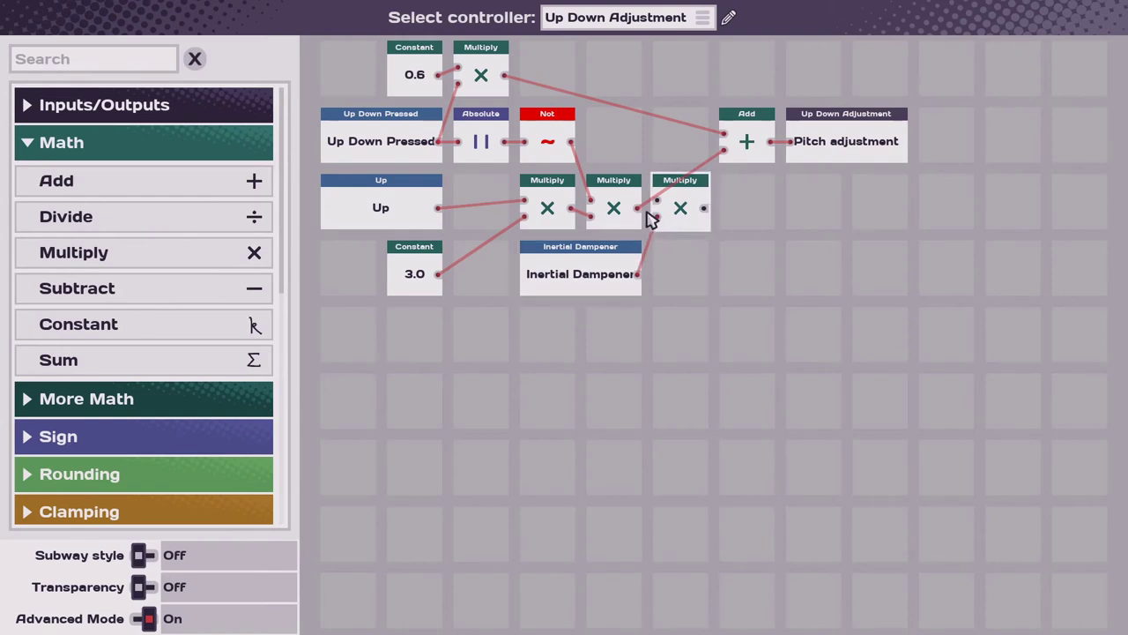
Delete the Pitch adjustment node and move Add into the Up row, feeding it from the third Multiply
{"action": "left_click", "coordinate": [853, 151]}
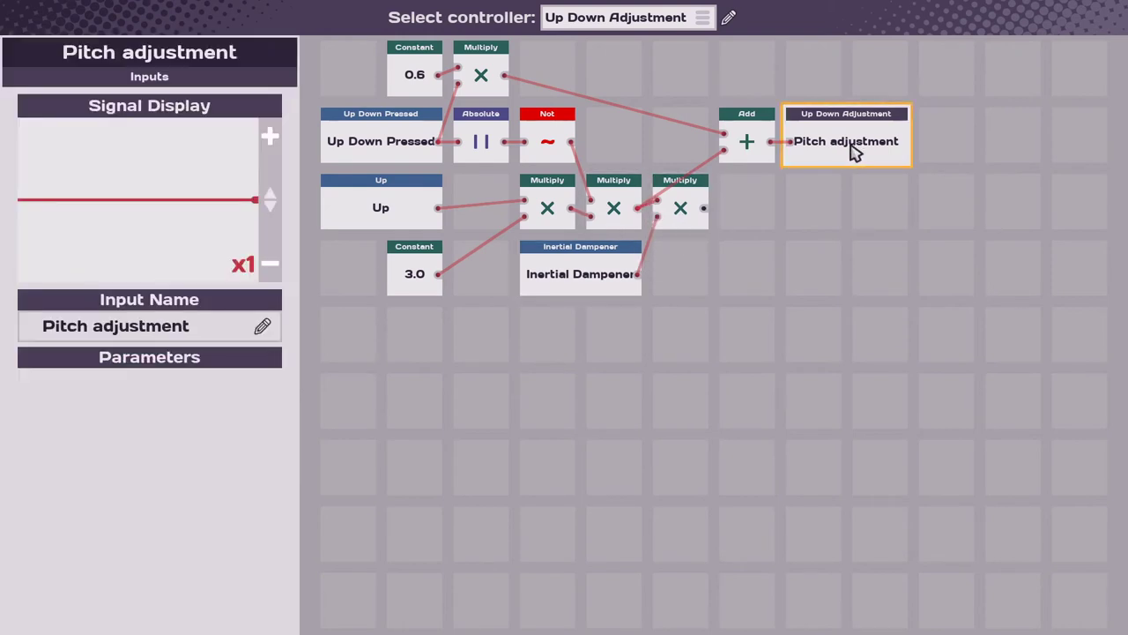
{"action": "key", "text": "Delete"}
{"action": "left_click_drag", "start_coordinate": [765, 139], "coordinate": [832, 206]}
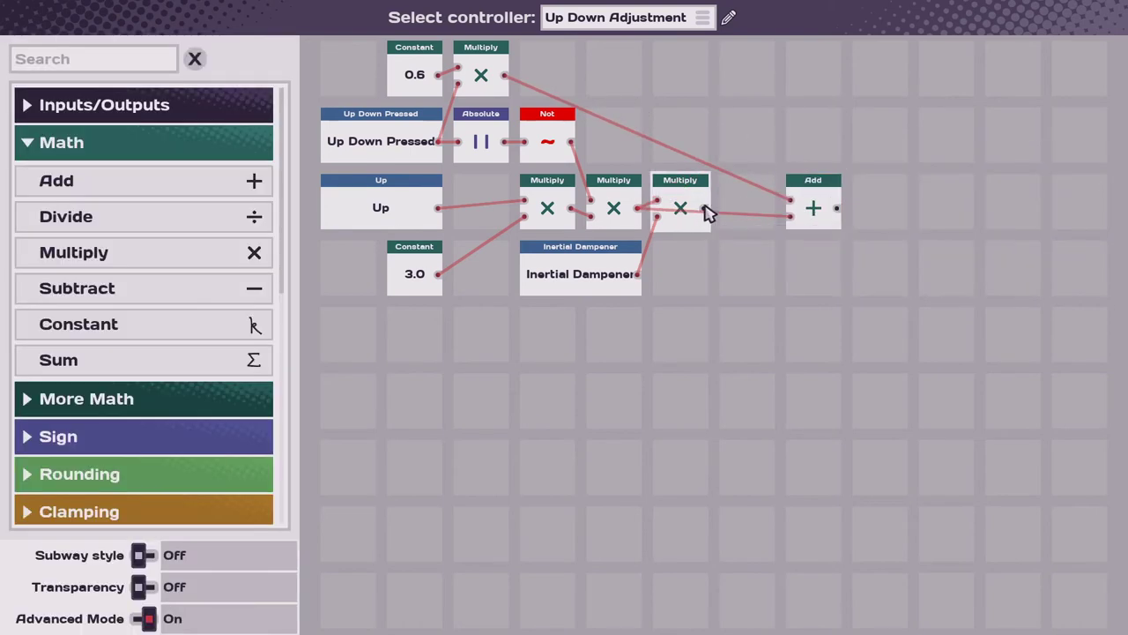
{"action": "left_click_drag", "start_coordinate": [743, 223], "coordinate": [797, 227]}
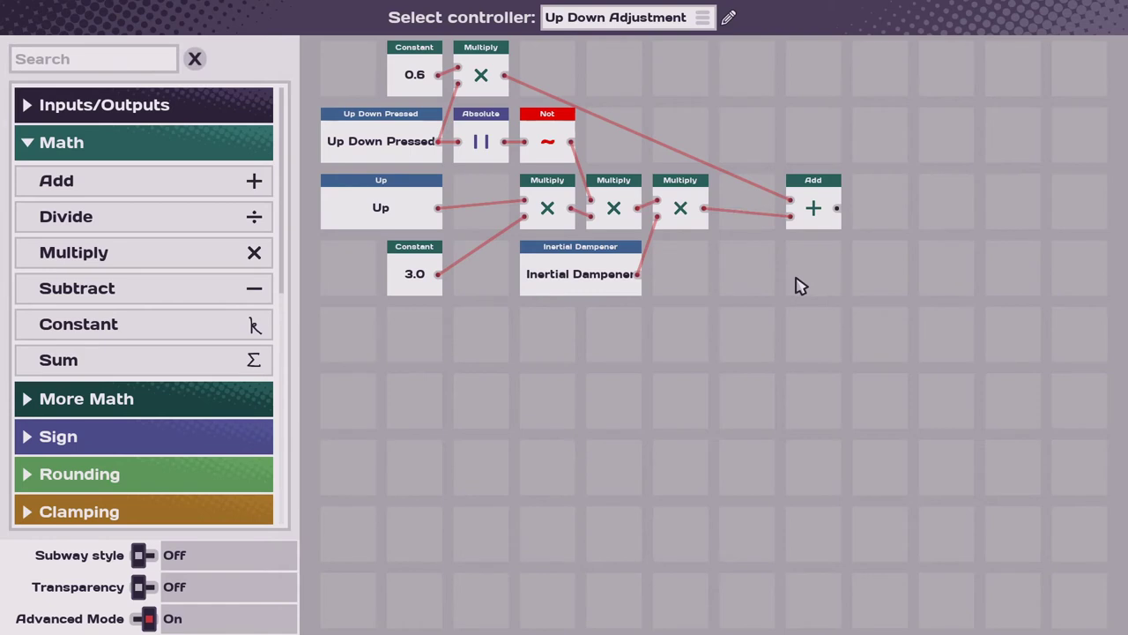
Place Up/Down nodes for the Front, Rear, Left and Right RCS, stacked in that order at the grid's far edge
{"action": "left_click", "coordinate": [79, 153]}
{"action": "left_click_drag", "start_coordinate": [141, 400], "coordinate": [993, 194]}
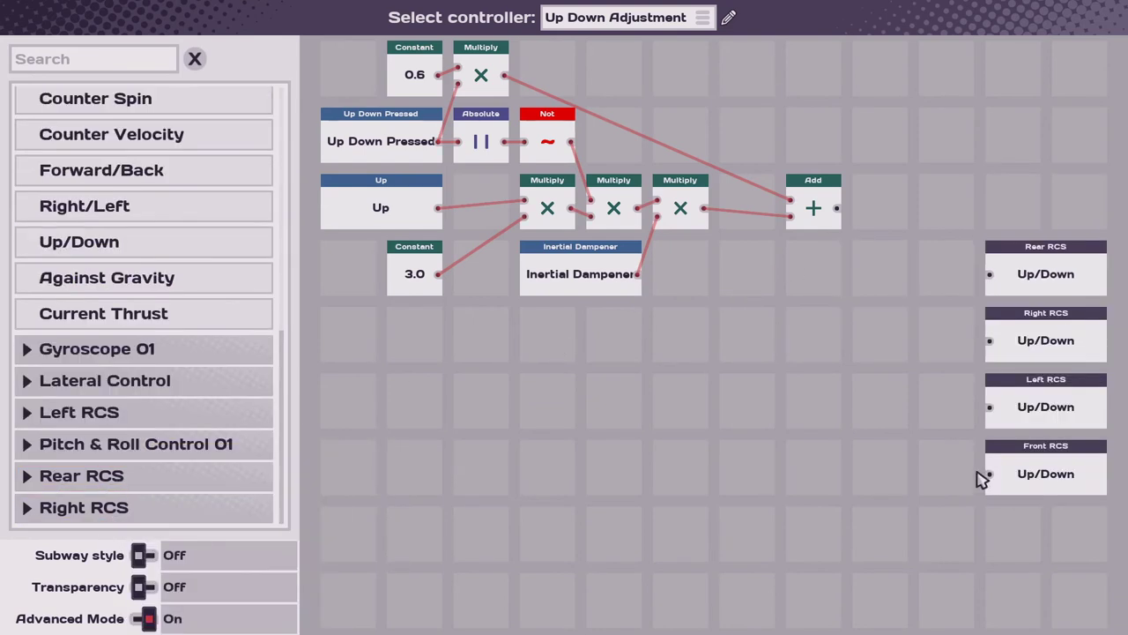
{"action": "left_click", "coordinate": [1027, 477]}
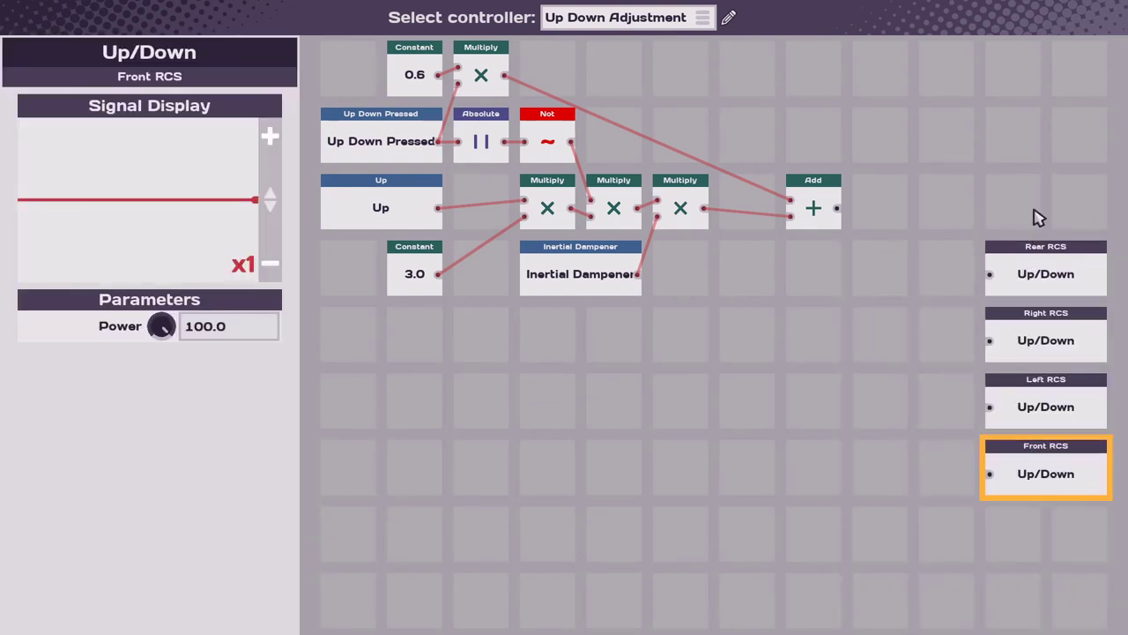
{"action": "left_click_drag", "start_coordinate": [1062, 493], "coordinate": [1027, 212]}
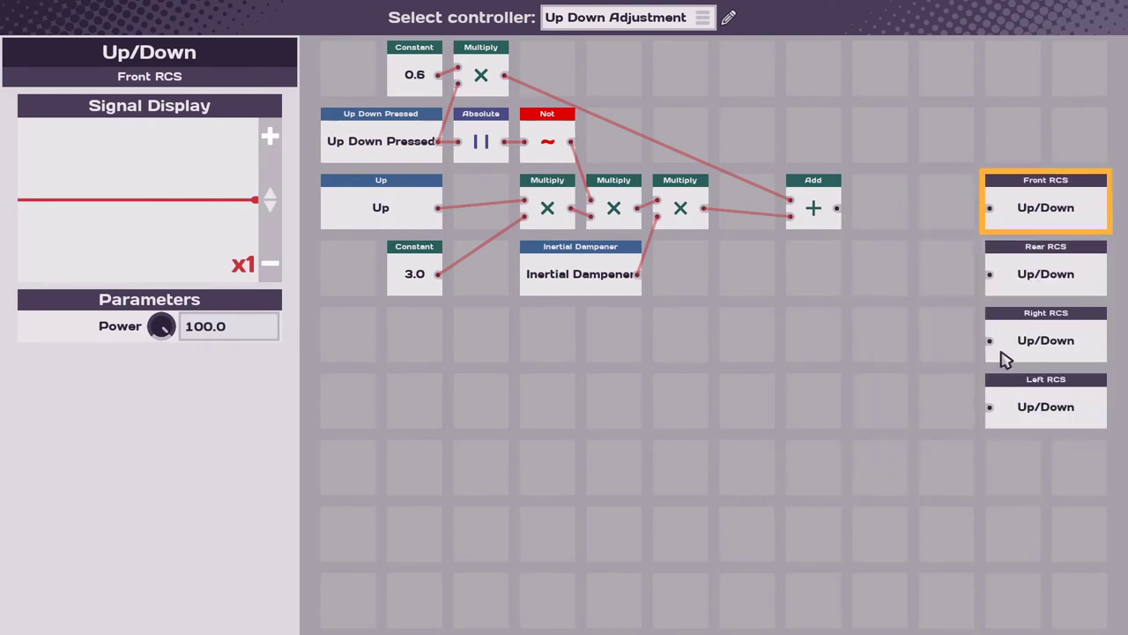
{"action": "left_click_drag", "start_coordinate": [1058, 412], "coordinate": [921, 340]}
{"action": "left_click_drag", "start_coordinate": [1020, 355], "coordinate": [1027, 415]}
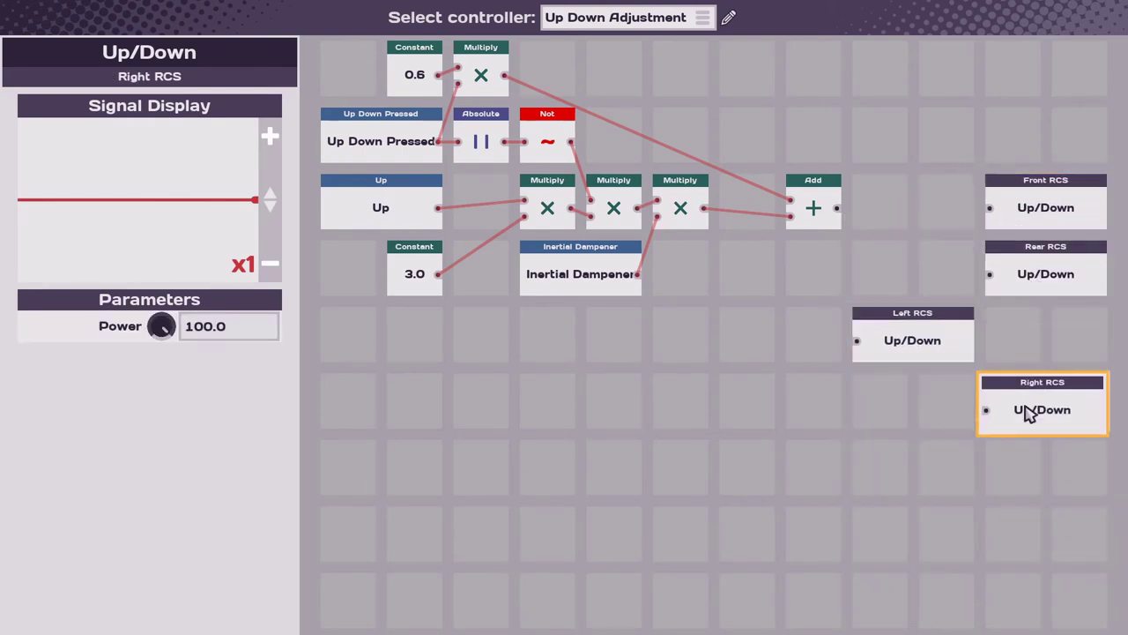
{"action": "left_click_drag", "start_coordinate": [897, 350], "coordinate": [1013, 344]}
{"action": "left_click", "coordinate": [660, 294]}
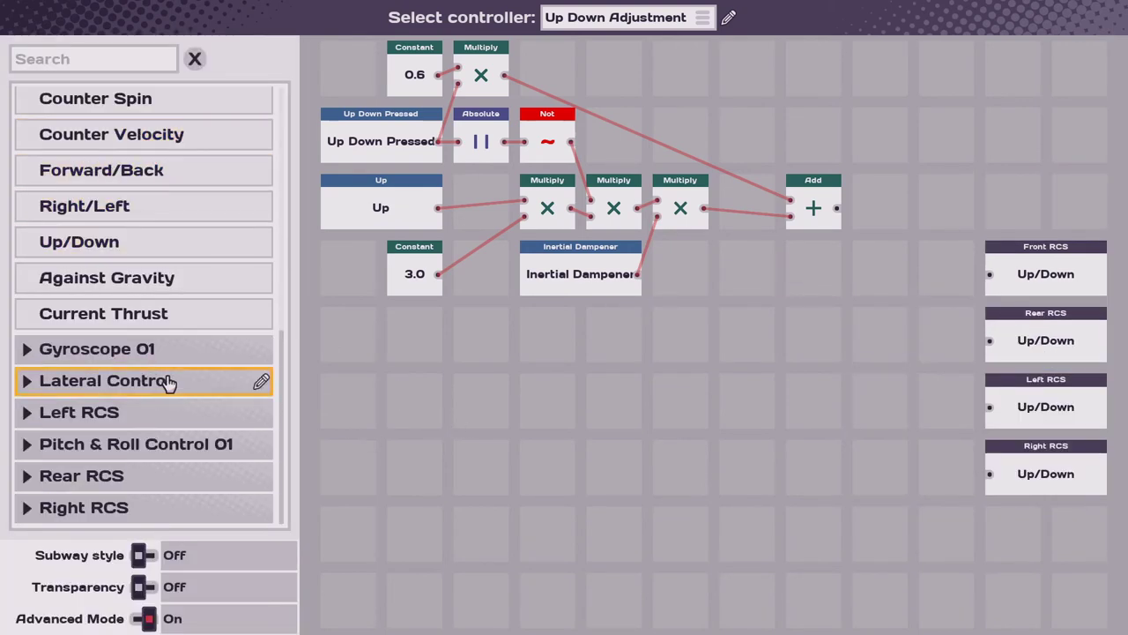
Place an Add node directly before each of the four RCS Up/Down nodes
{"action": "scroll", "coordinate": [169, 382], "scroll_direction": "up", "scroll_amount": 10}
{"action": "left_click_drag", "start_coordinate": [169, 181], "coordinate": [946, 273]}
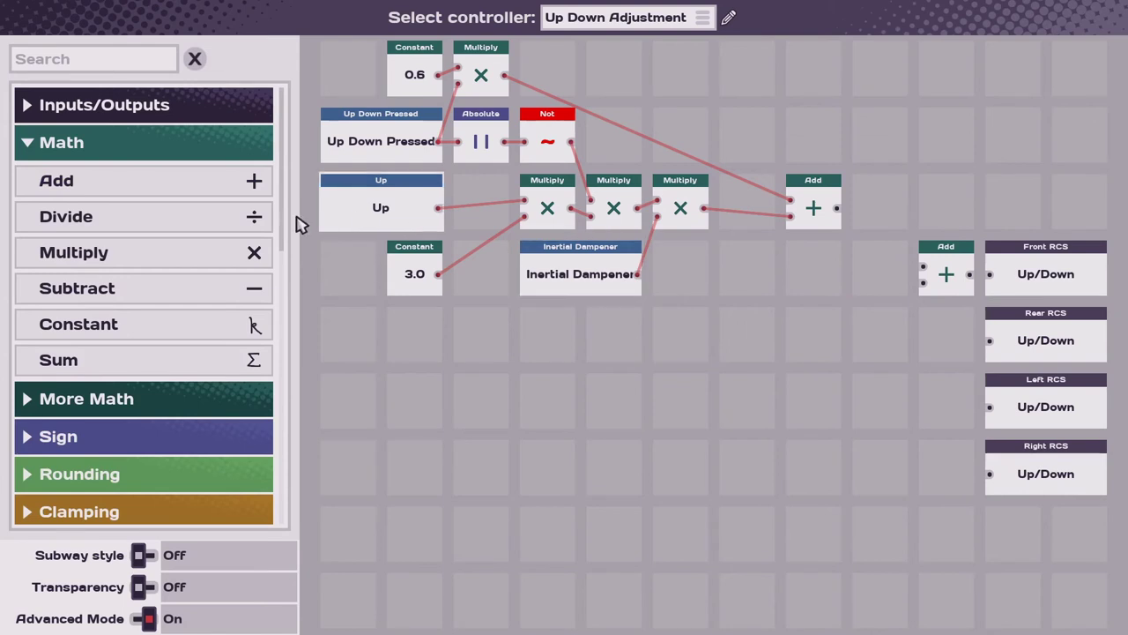
{"action": "left_click_drag", "start_coordinate": [138, 193], "coordinate": [811, 297]}
{"action": "left_click_drag", "start_coordinate": [811, 297], "coordinate": [946, 340]}
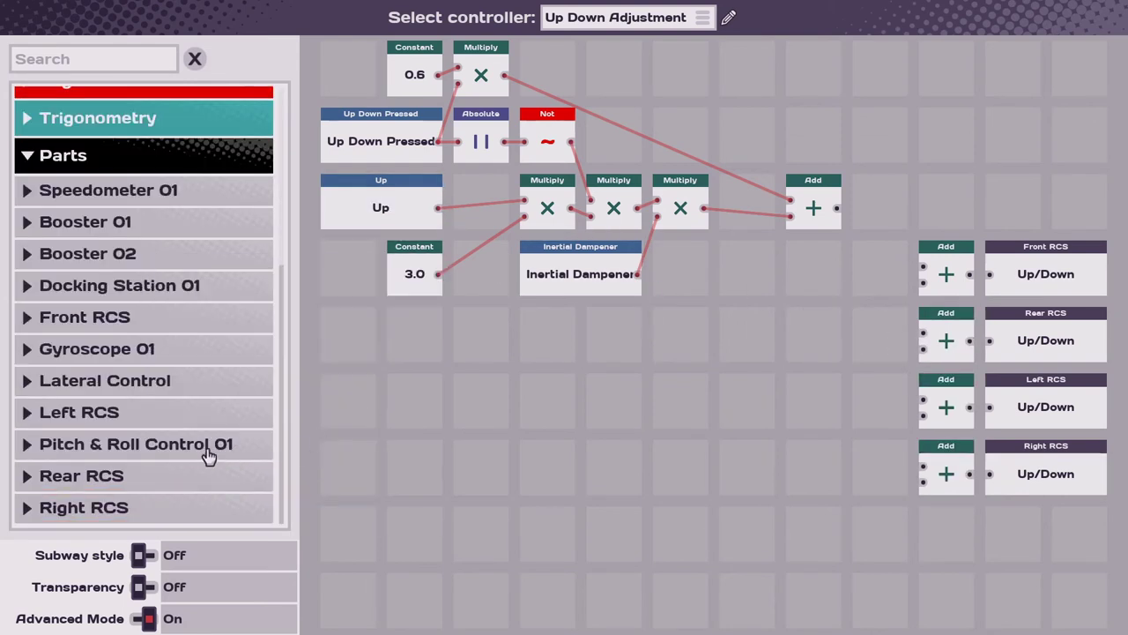
Place Pitch & Roll Control 01's Pitch adjustment and Roll adjustment nodes, and put Negate nodes before the Rear and Right RCS Add nodes
{"action": "left_click", "coordinate": [189, 450]}
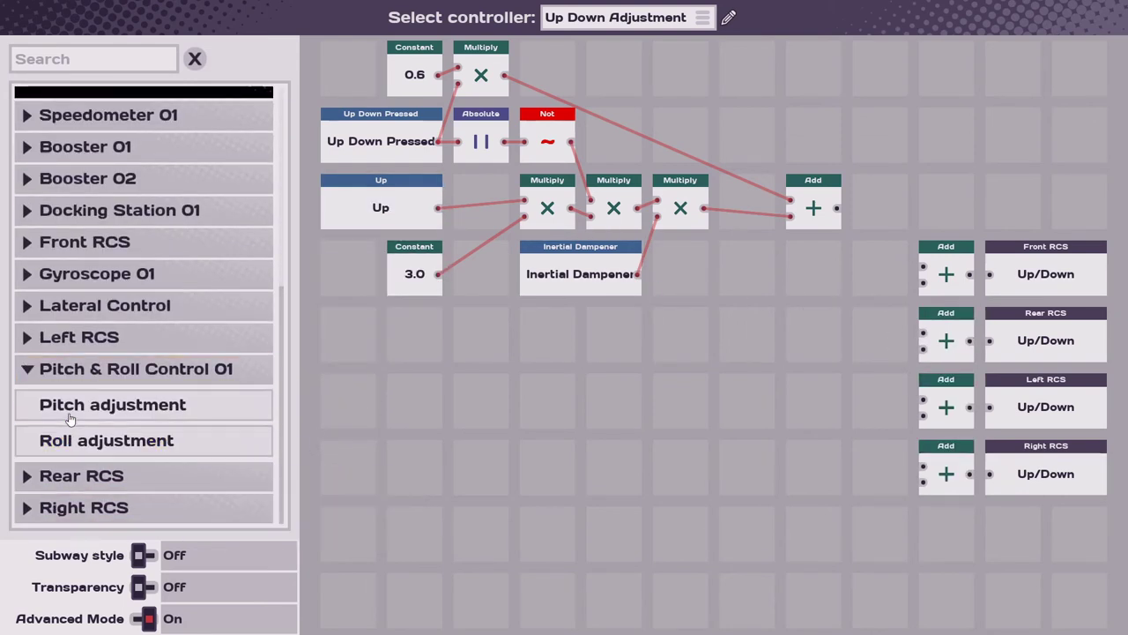
{"action": "left_click_drag", "start_coordinate": [37, 413], "coordinate": [681, 323]}
{"action": "left_click_drag", "start_coordinate": [110, 441], "coordinate": [656, 398]}
{"action": "left_click", "coordinate": [110, 99]}
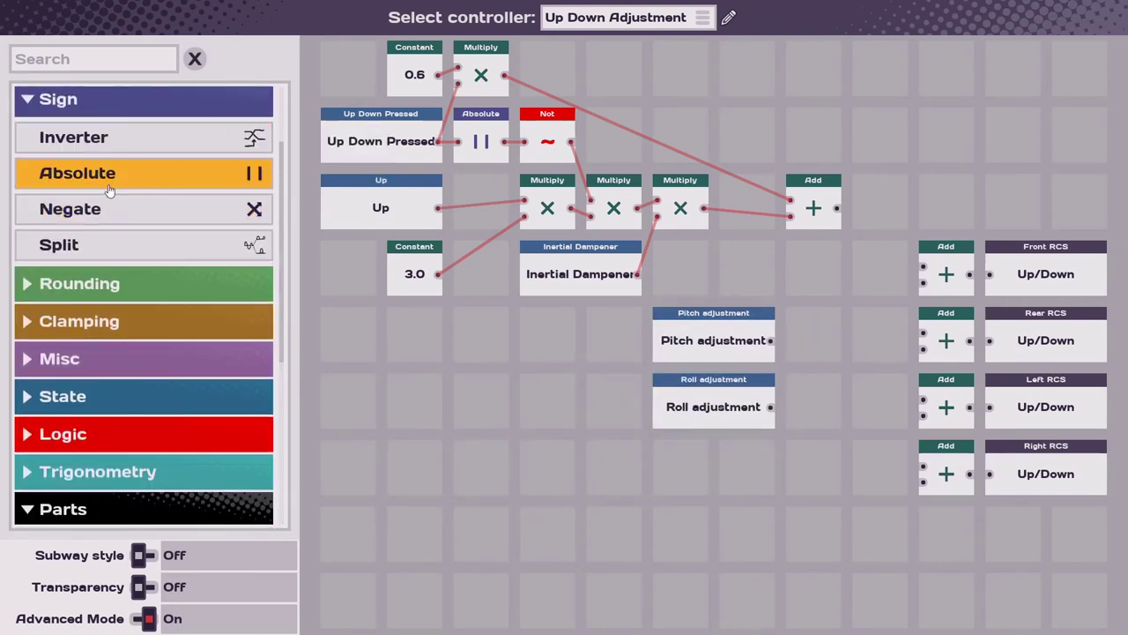
{"action": "left_click_drag", "start_coordinate": [101, 209], "coordinate": [849, 310]}
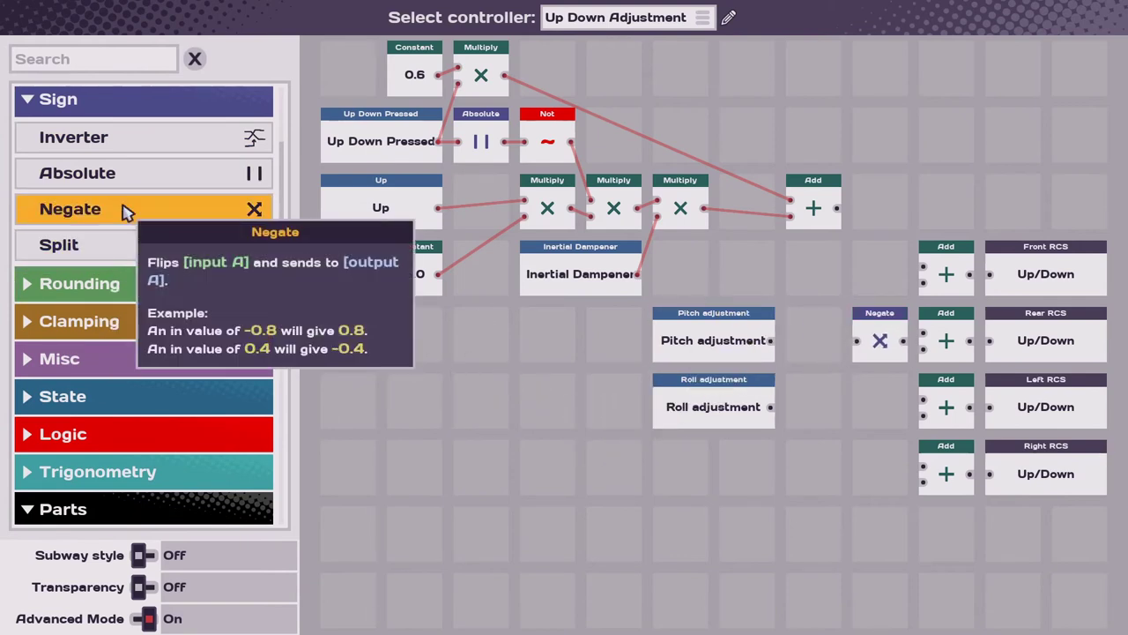
{"action": "left_click_drag", "start_coordinate": [123, 212], "coordinate": [827, 432]}
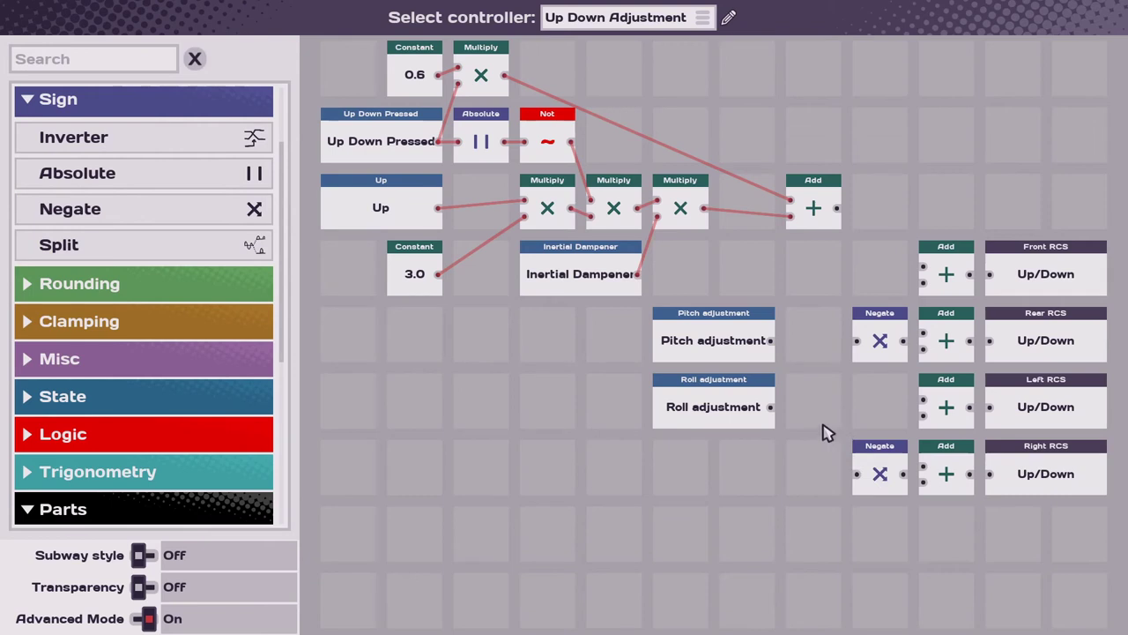
Wire Pitch adjustment to the Front Add and Rear Negate, Roll adjustment to the Left Add and Right Negate, and the central Add to all four Adds
{"action": "left_click_drag", "start_coordinate": [770, 340], "coordinate": [948, 284]}
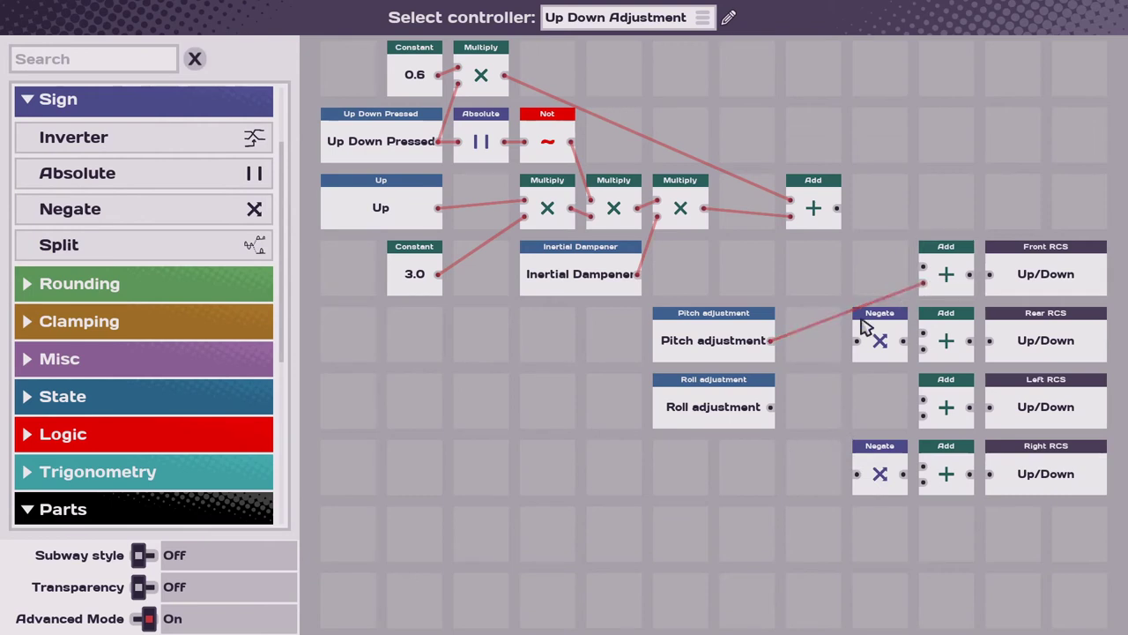
{"action": "left_click_drag", "start_coordinate": [773, 343], "coordinate": [854, 343]}
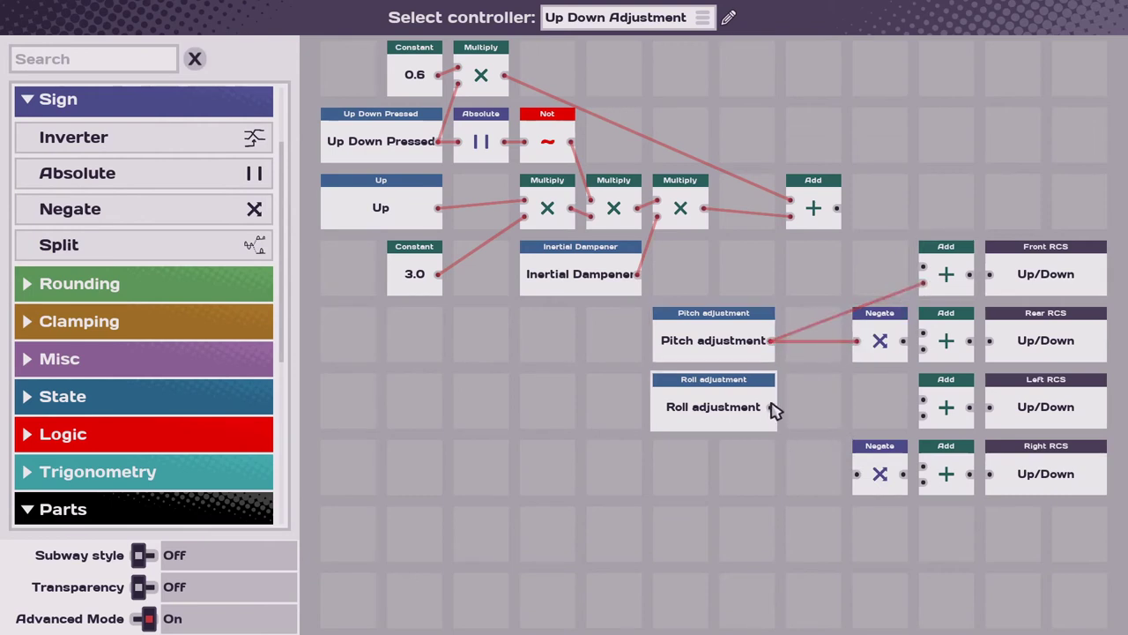
{"action": "left_click_drag", "start_coordinate": [773, 408], "coordinate": [903, 424]}
{"action": "left_click_drag", "start_coordinate": [914, 490], "coordinate": [923, 481]}
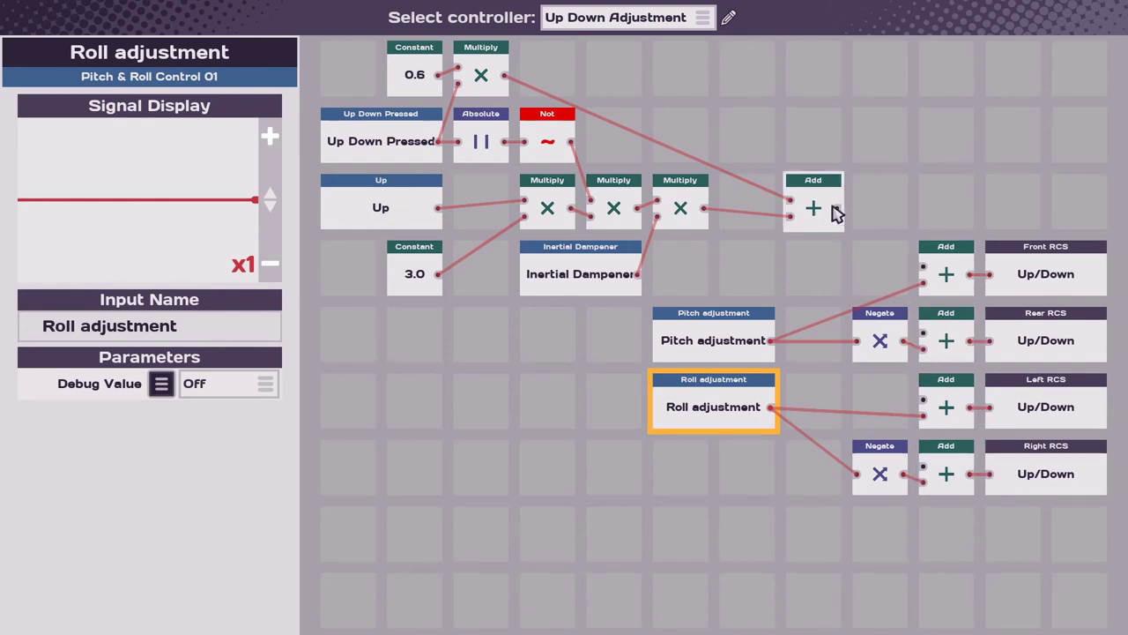
{"action": "left_click", "coordinate": [798, 404]}
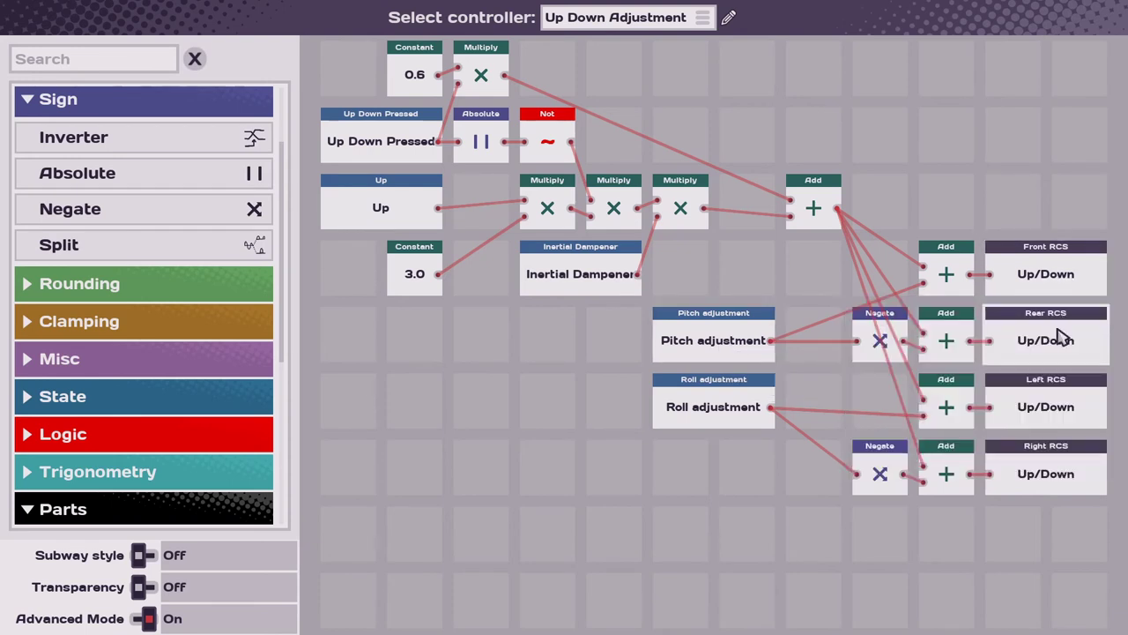
{"action": "mouse_move", "coordinate": [1062, 337]}
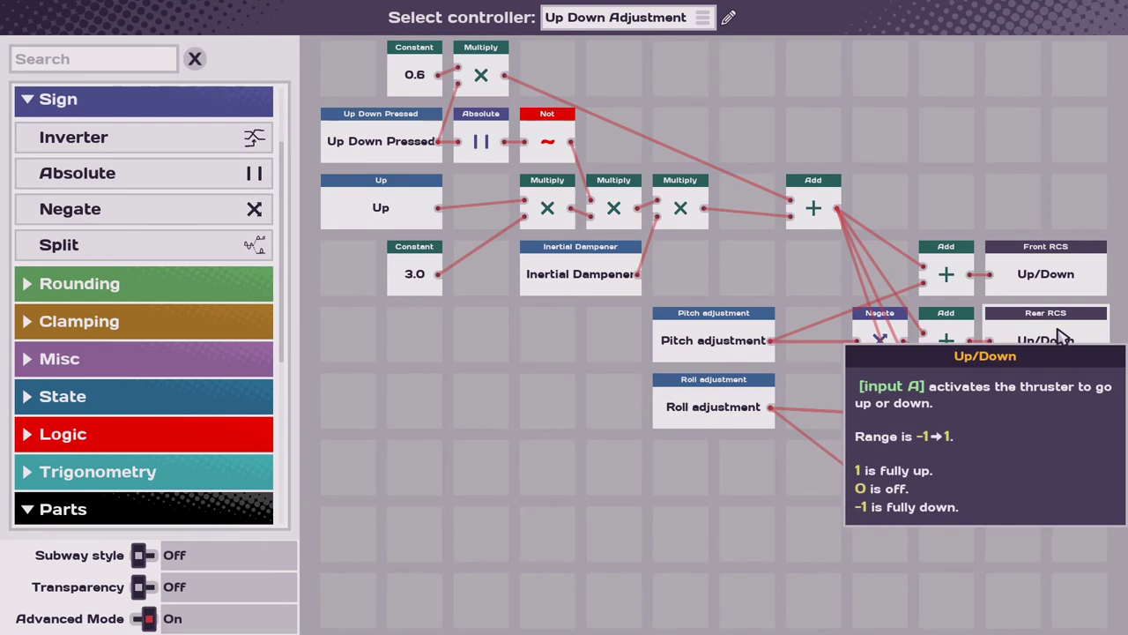
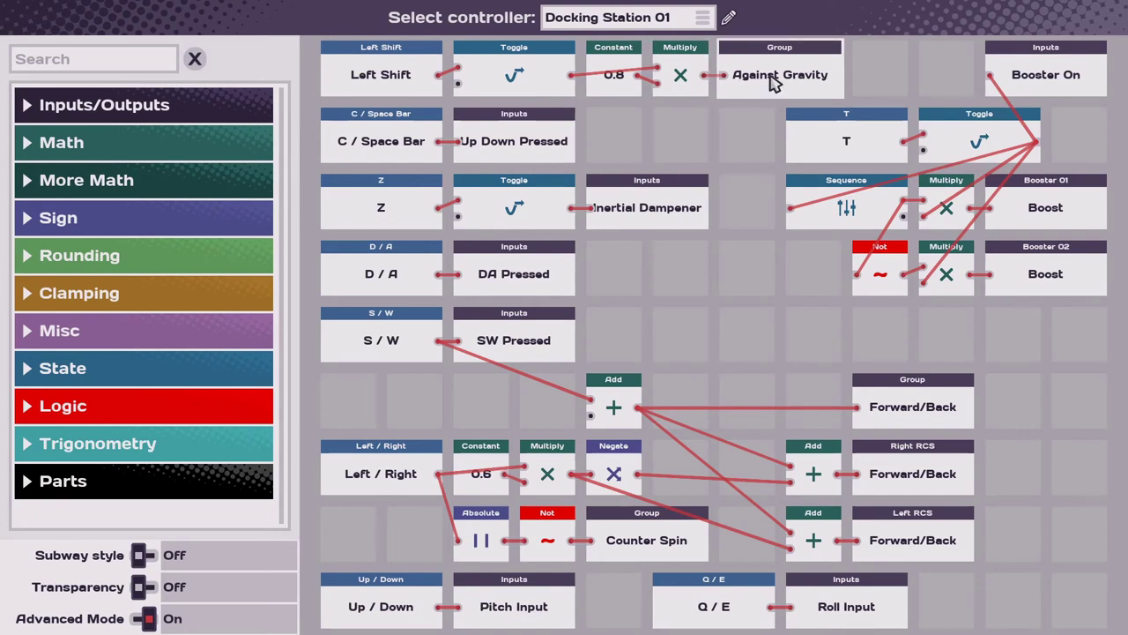
Remove the Front, Left and Rear RCS from the Against Gravity group in Docking Station 01's controller
{"action": "left_click", "coordinate": [774, 82]}
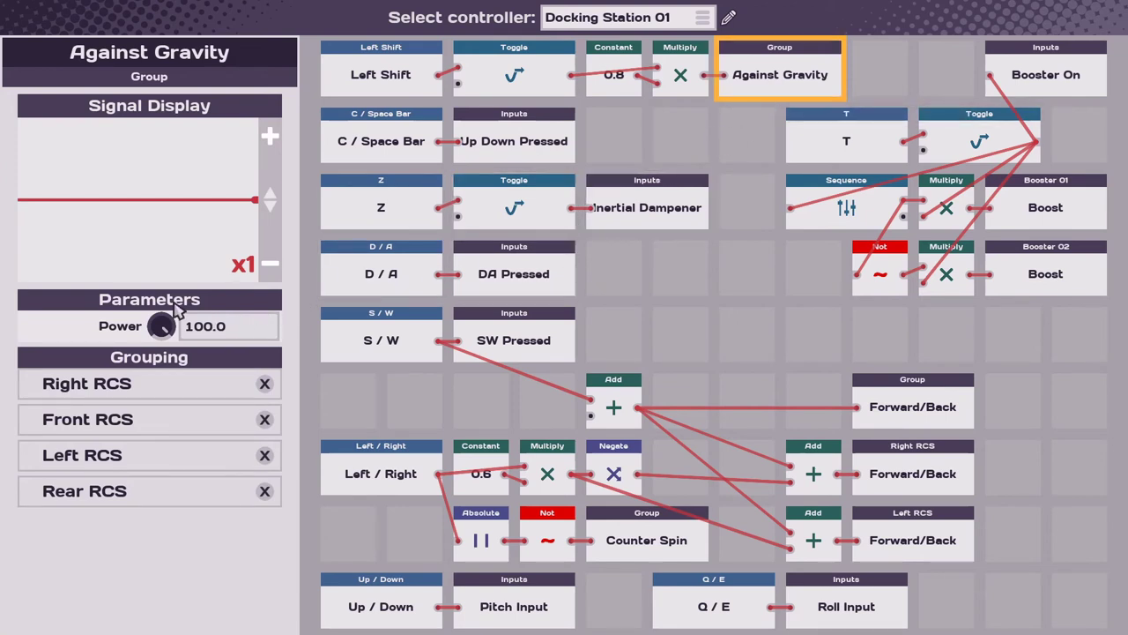
{"action": "left_click", "coordinate": [719, 141]}
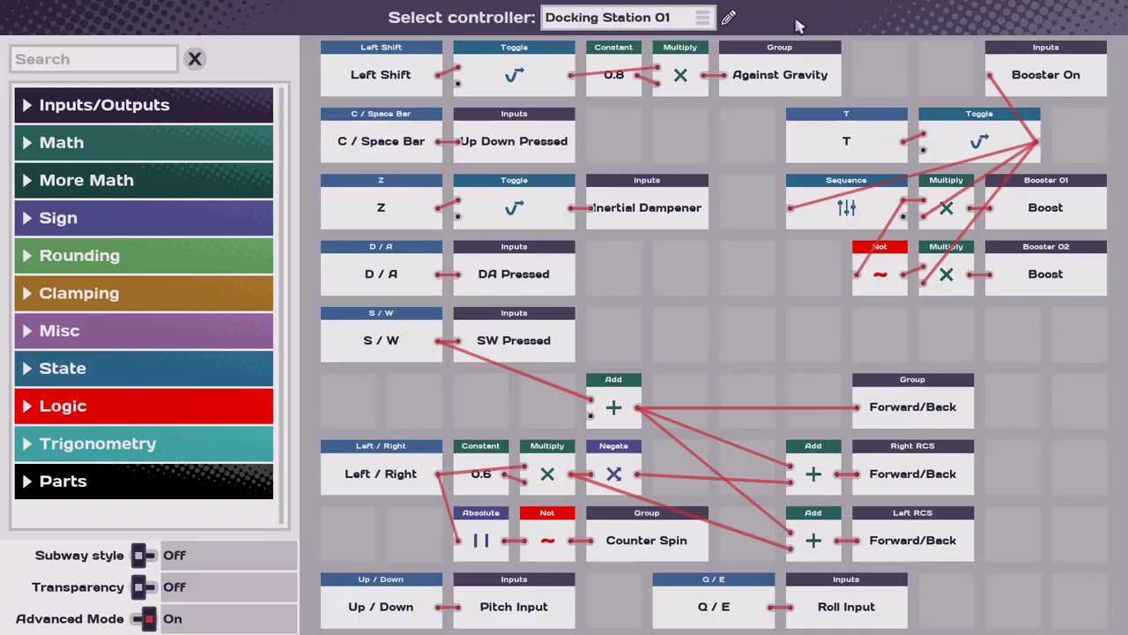
{"action": "left_click", "coordinate": [780, 75]}
{"action": "left_click", "coordinate": [264, 420]}
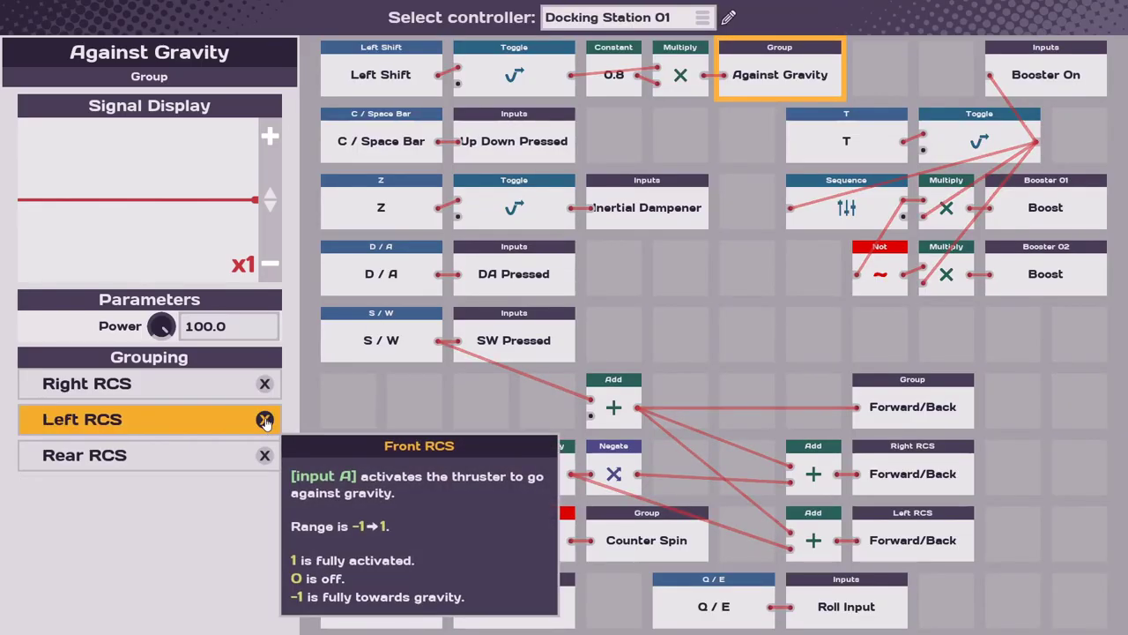
{"action": "left_click", "coordinate": [264, 420]}
{"action": "left_click", "coordinate": [264, 422]}
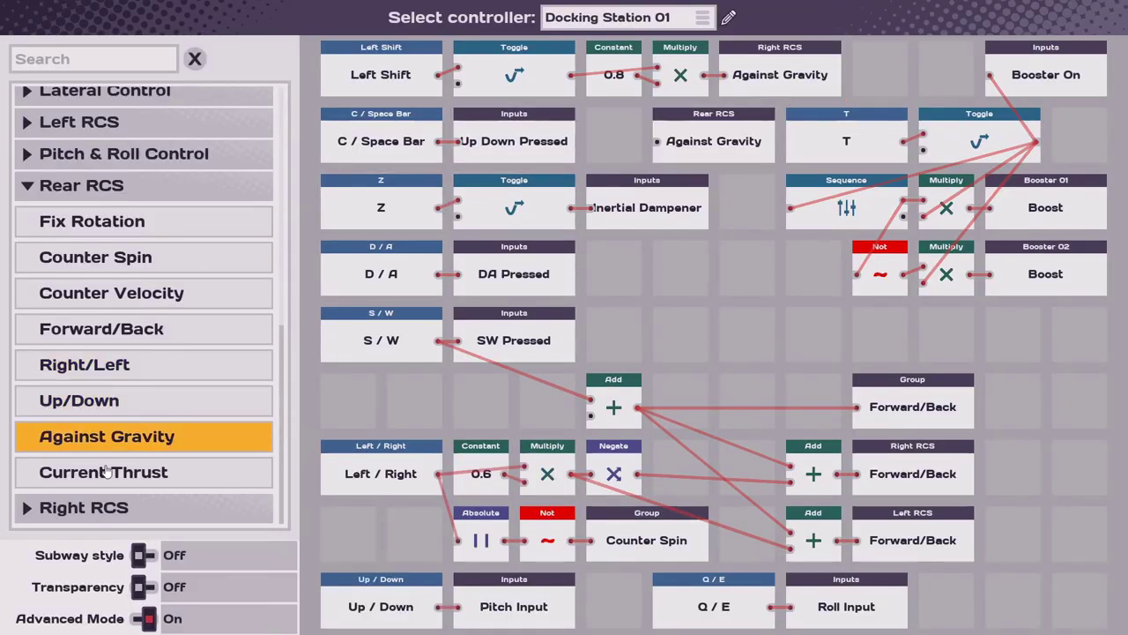
Place separate Against Gravity nodes for the Front RCS and Left RCS below the Rear RCS one
{"action": "left_click", "coordinate": [127, 191]}
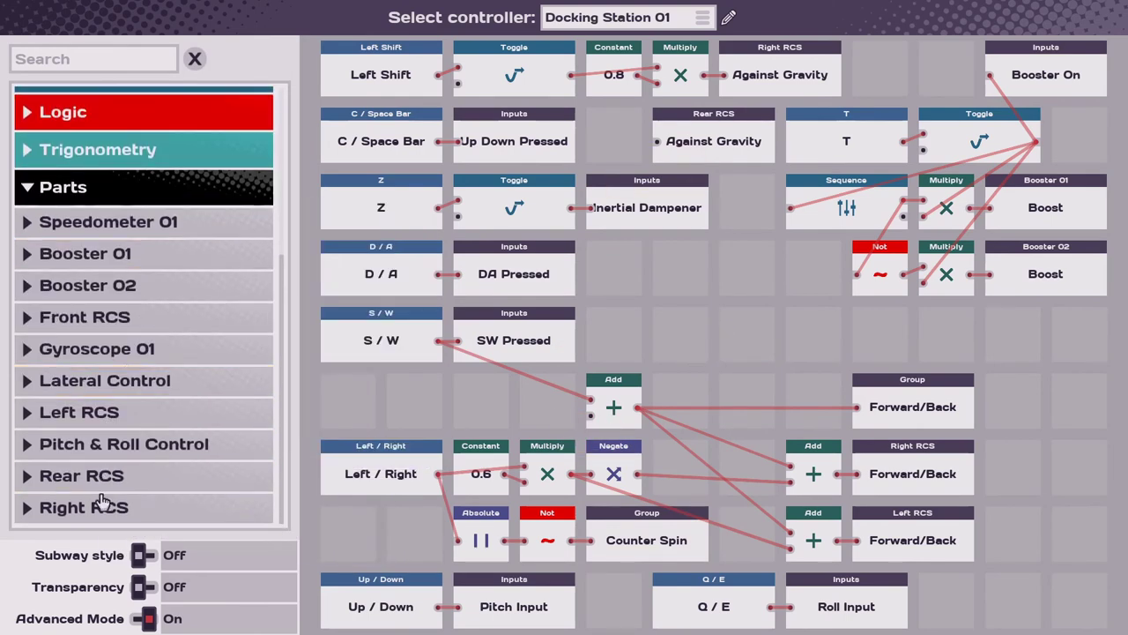
{"action": "left_click", "coordinate": [92, 315]}
{"action": "scroll", "coordinate": [97, 335], "scroll_direction": "down", "scroll_amount": 2}
{"action": "left_click", "coordinate": [79, 519]}
{"action": "left_click_drag", "start_coordinate": [106, 483], "coordinate": [714, 339]}
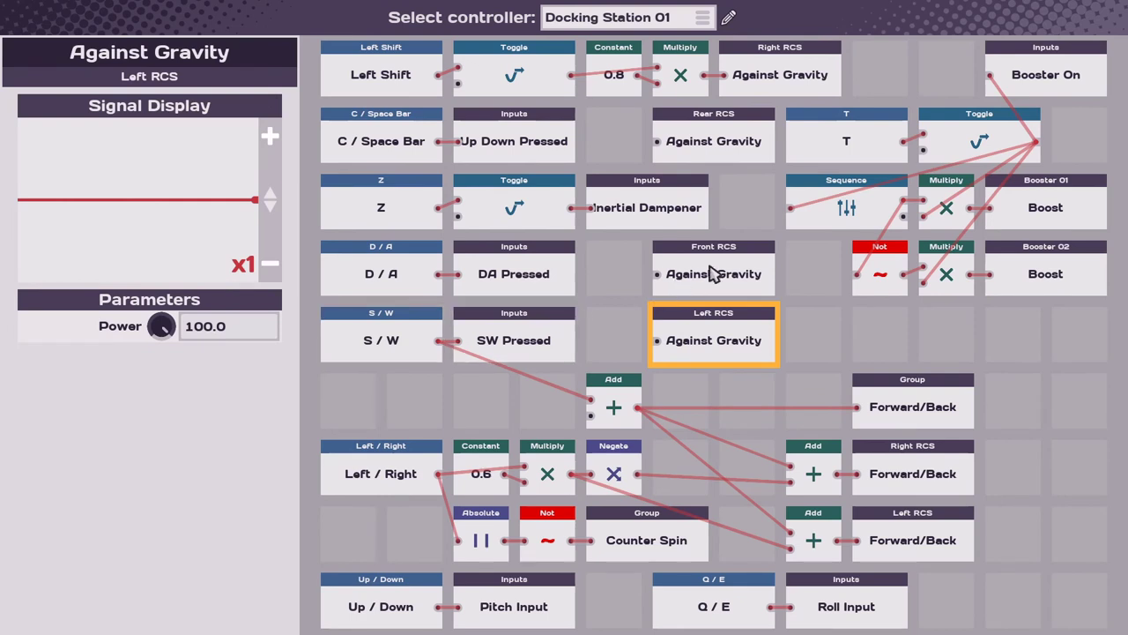
Connect the Multiply node of the Left Shift row to the Rear and Front RCS Against Gravity nodes and select the Left RCS node
{"action": "left_click", "coordinate": [716, 275]}
{"action": "left_click", "coordinate": [712, 150]}
{"action": "left_click", "coordinate": [793, 75]}
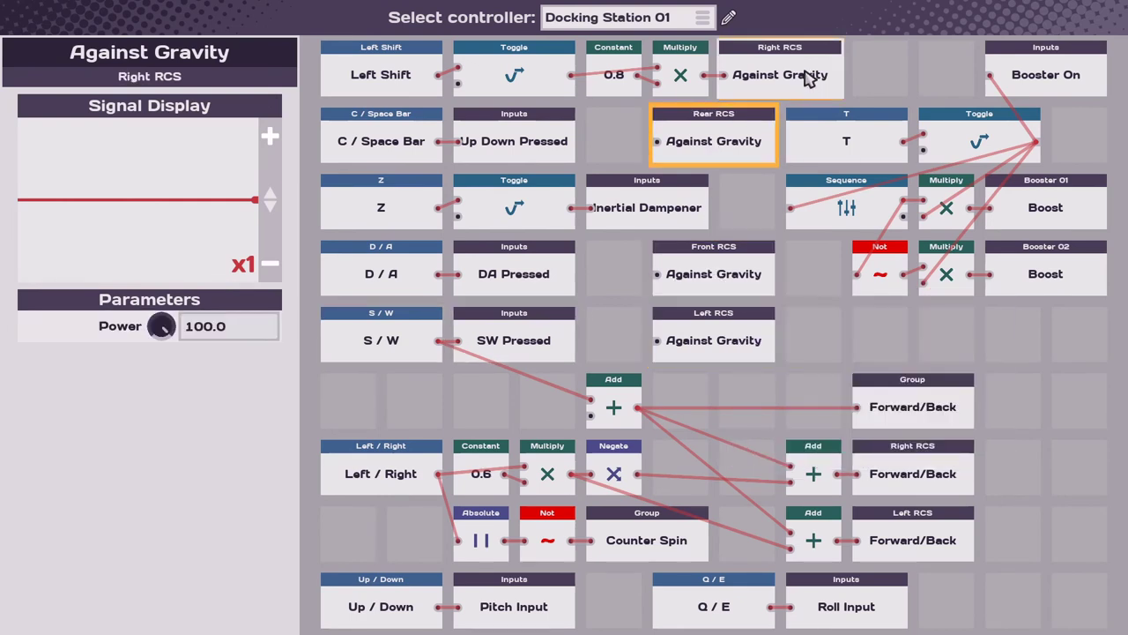
{"action": "left_click_drag", "start_coordinate": [681, 124], "coordinate": [662, 145]}
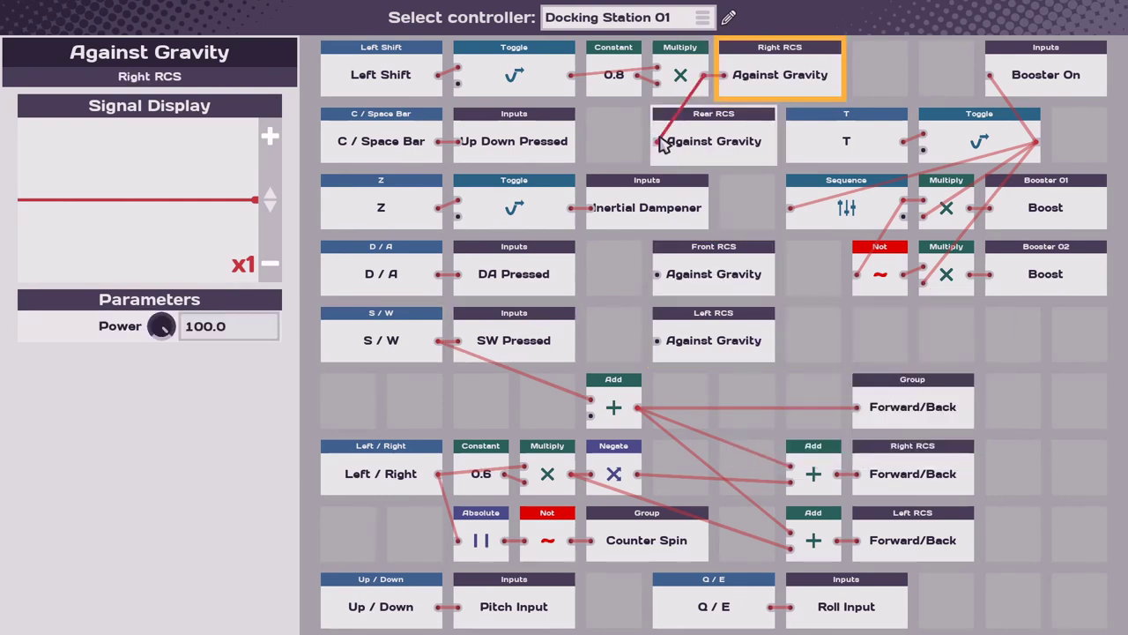
{"action": "left_click", "coordinate": [705, 81]}
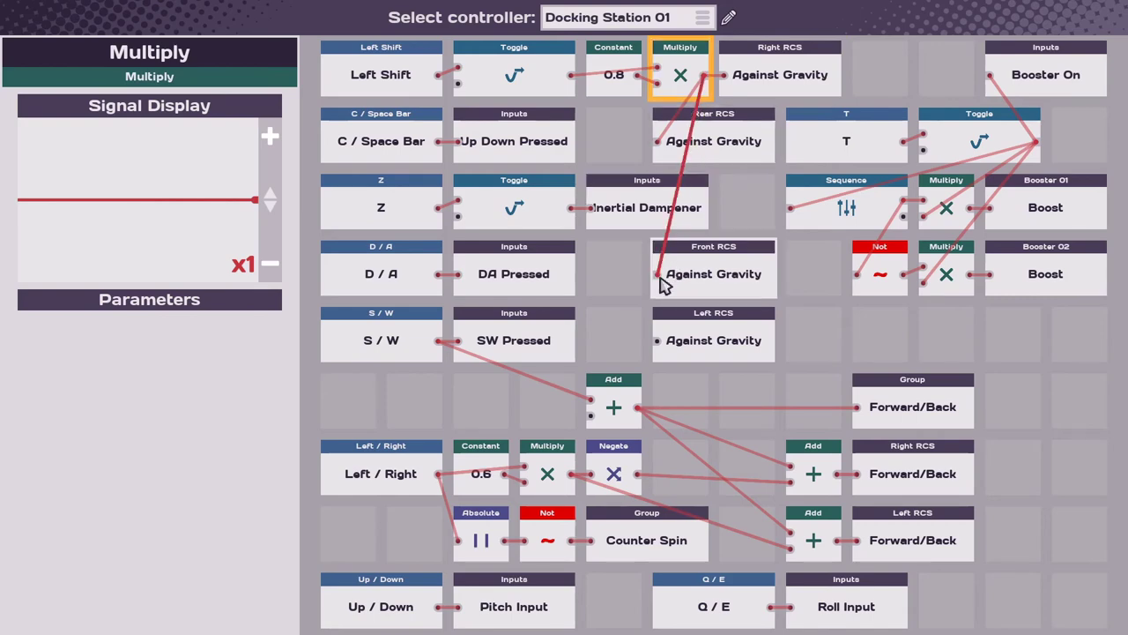
{"action": "left_click_drag", "start_coordinate": [662, 280], "coordinate": [662, 280]}
{"action": "left_click", "coordinate": [717, 345]}
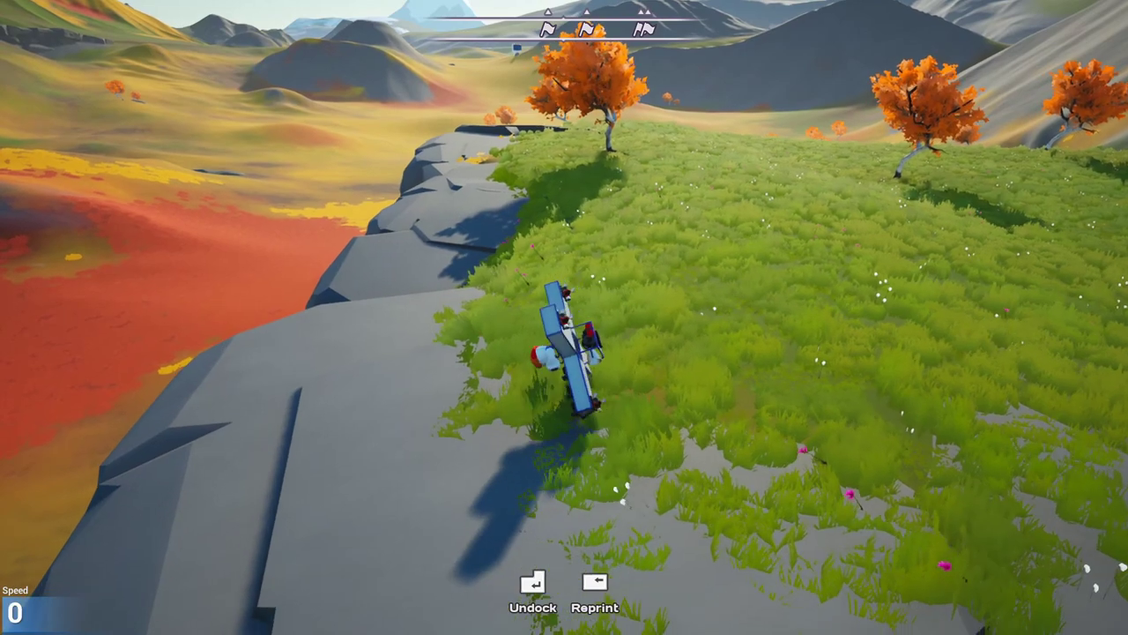
In Assembly Mode, move the three black parts from the top of the arm to beneath the body's centre, and print the bot
{"action": "key", "text": "b"}
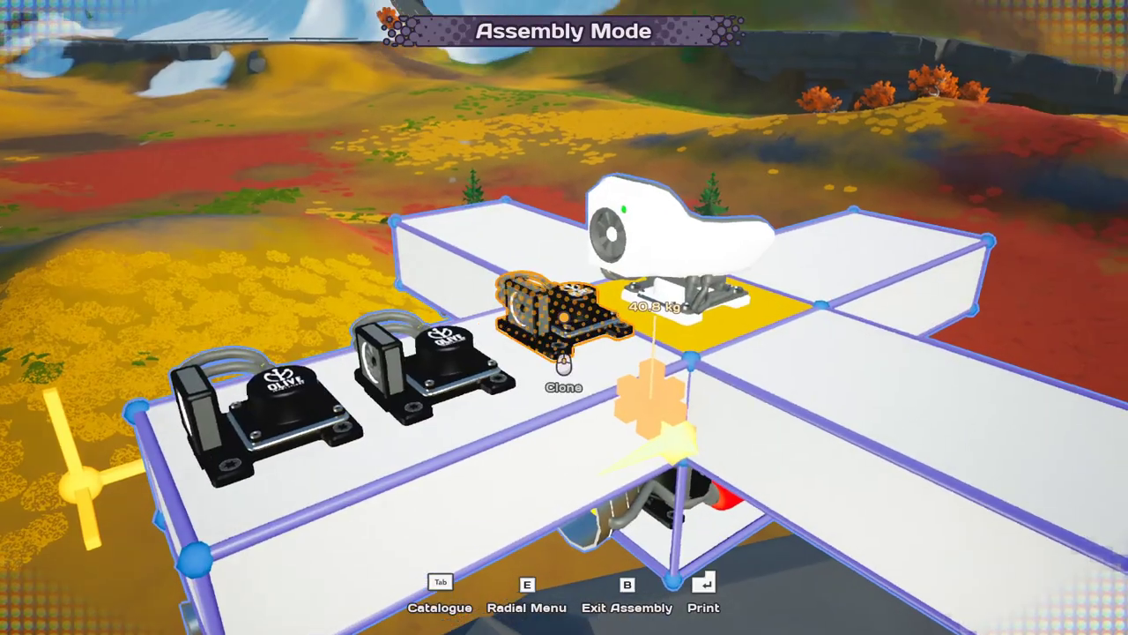
{"action": "left_click", "coordinate": [564, 317]}
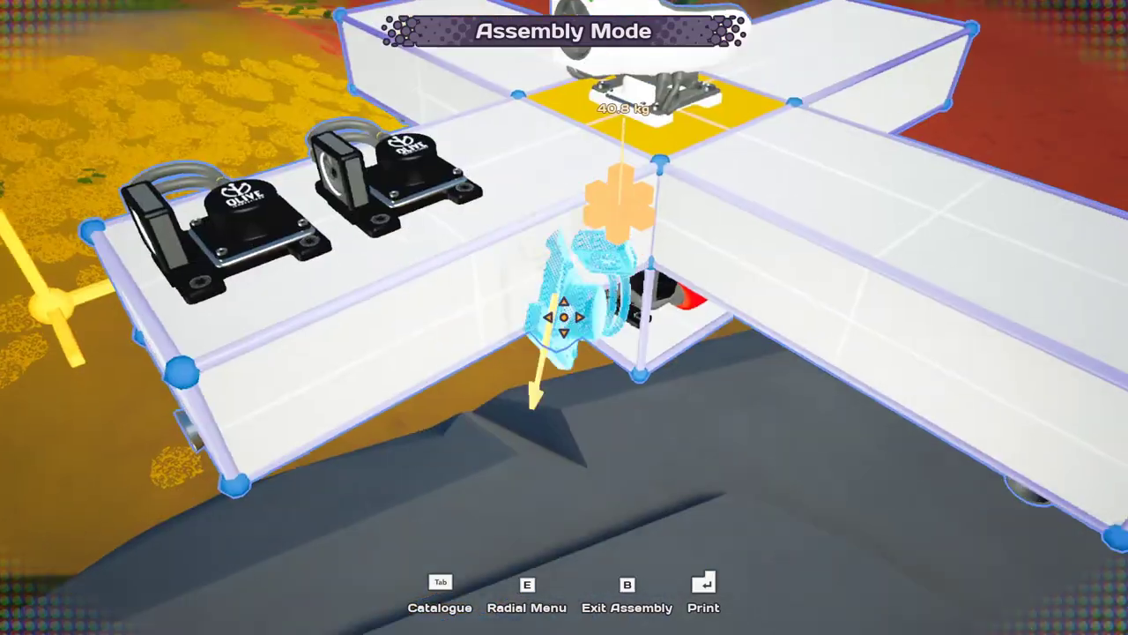
{"action": "left_click", "coordinate": [564, 317]}
{"action": "left_click", "coordinate": [564, 317]}
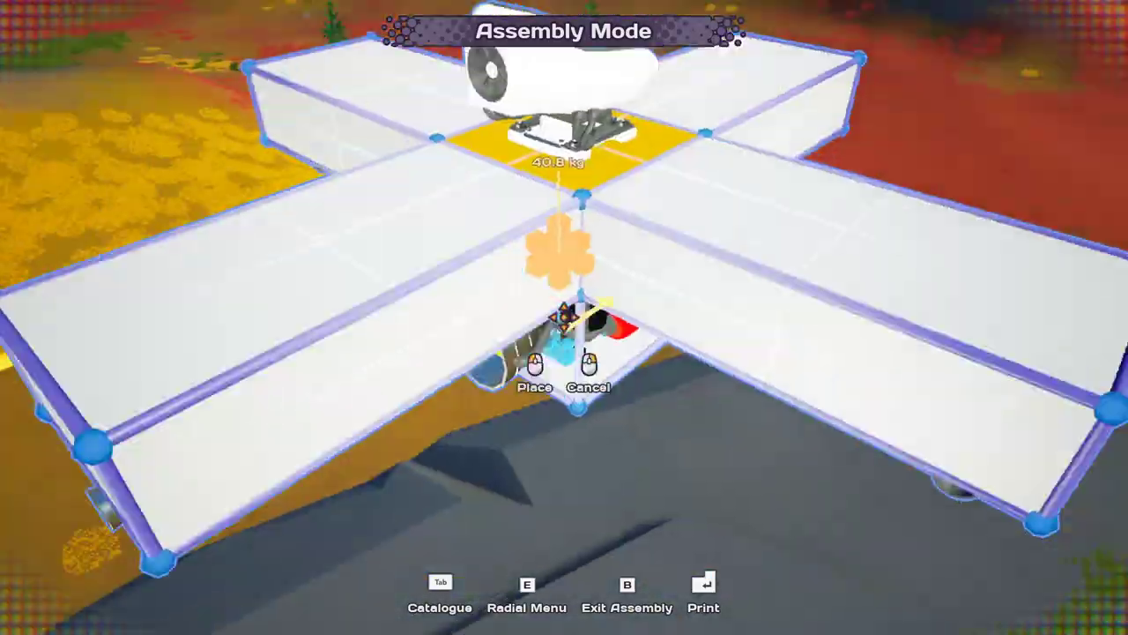
{"action": "key", "text": "Return"}
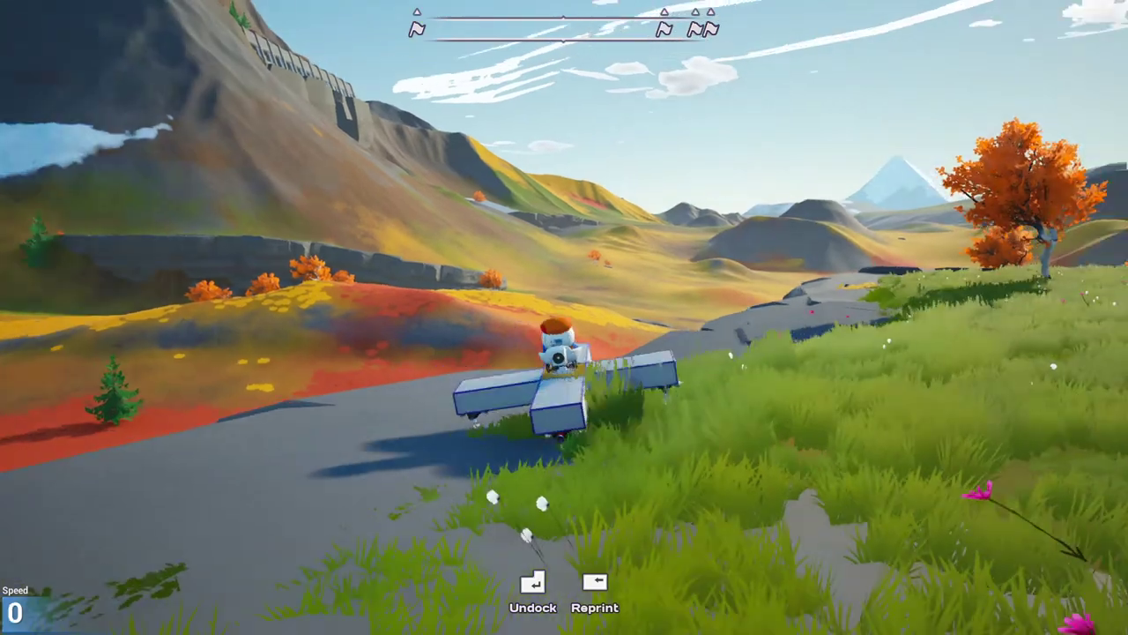
{"action": "key", "text": "space"}
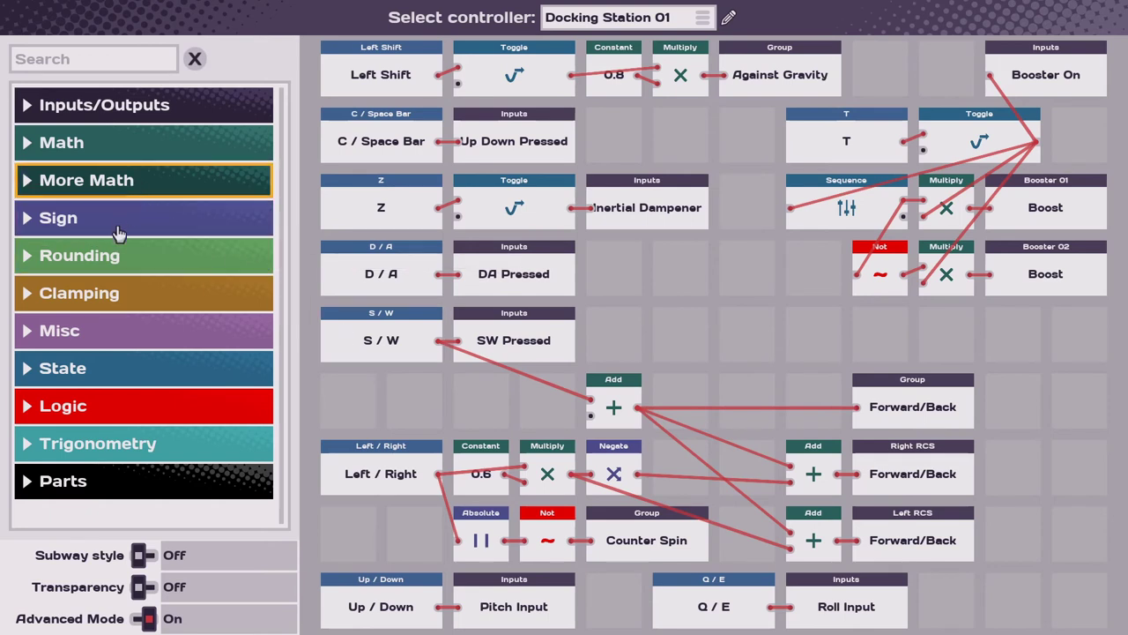
Place Lateral Control's Forward reduction node below S / W in Docking Station 01 and connect it to the free input of the Forward/Back Add
{"action": "left_click", "coordinate": [62, 481]}
{"action": "scroll", "coordinate": [114, 388], "scroll_direction": "down", "scroll_amount": 3}
{"action": "left_click", "coordinate": [115, 380]}
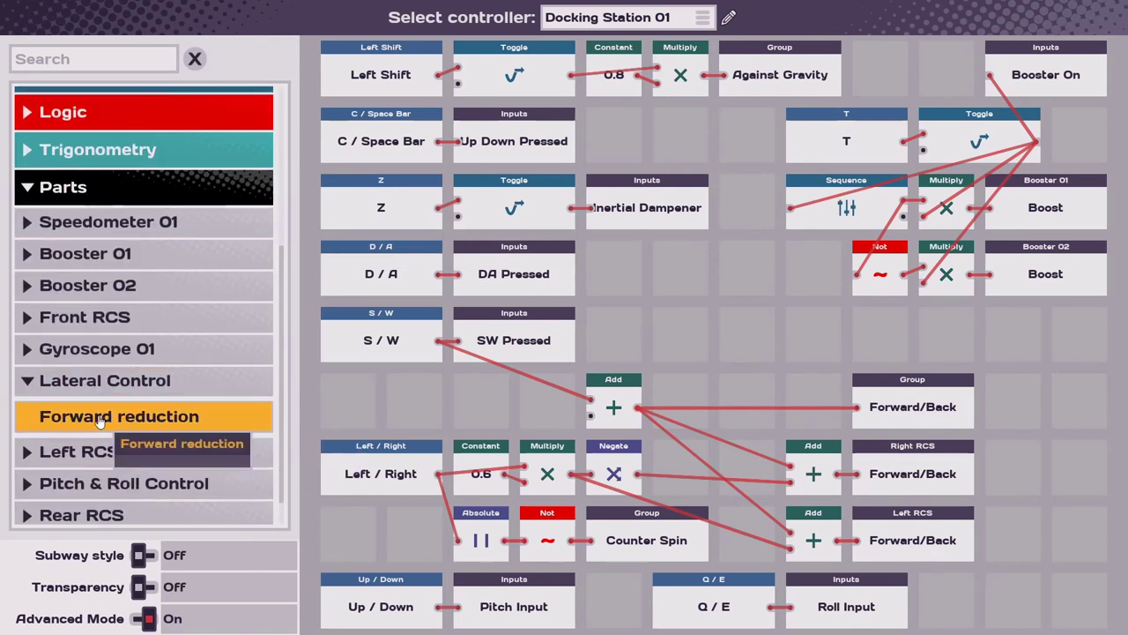
{"action": "left_click_drag", "start_coordinate": [110, 416], "coordinate": [413, 413]}
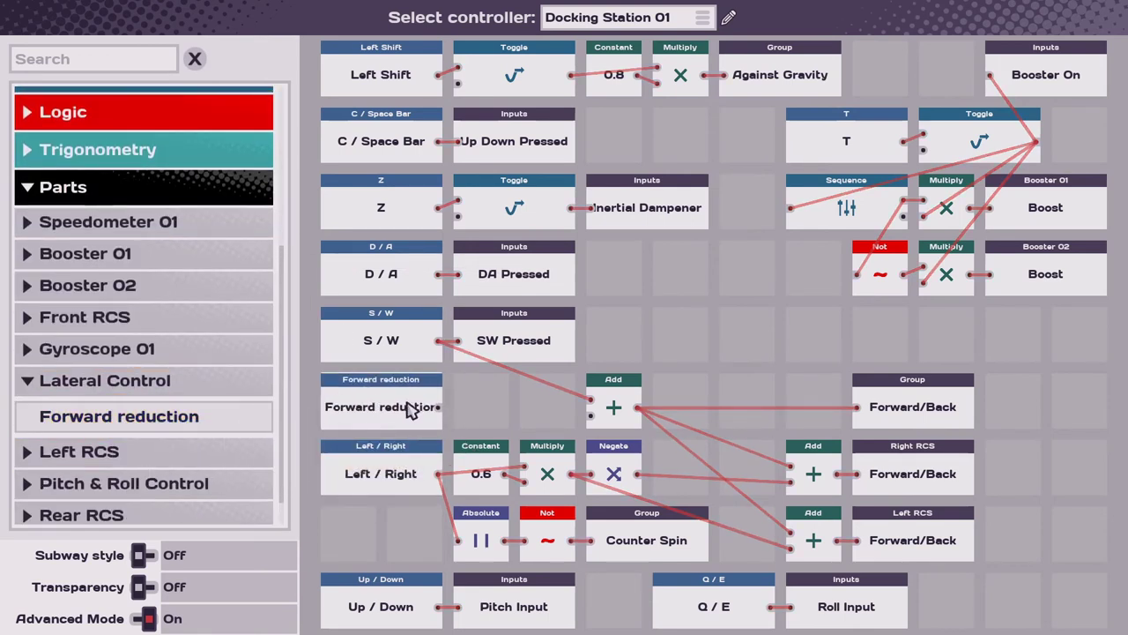
{"action": "left_click", "coordinate": [441, 407]}
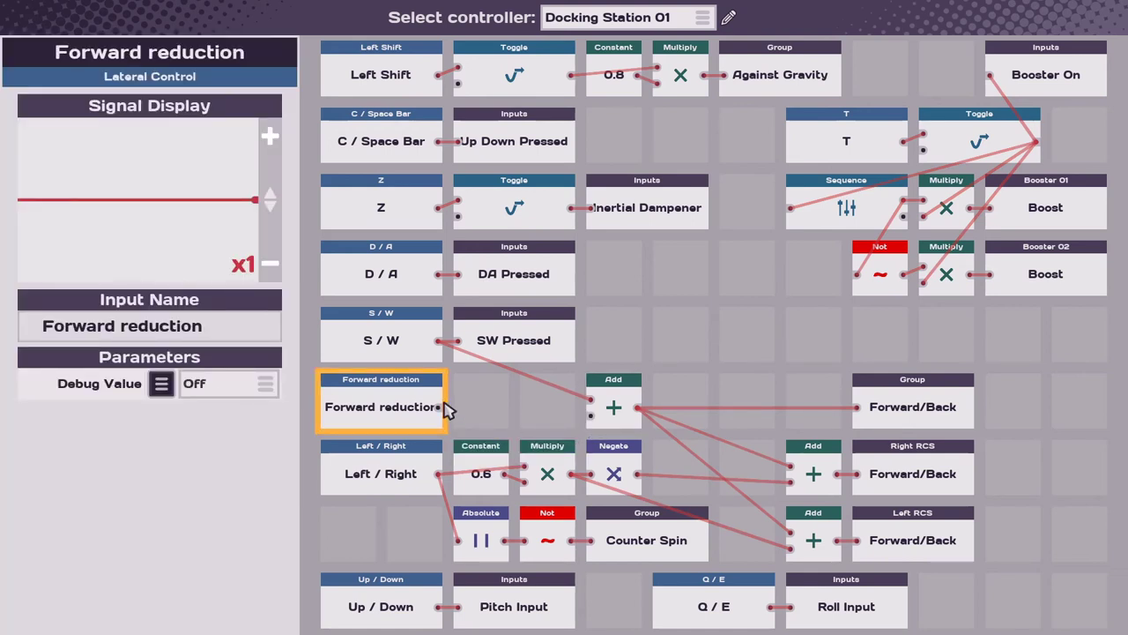
{"action": "left_click_drag", "start_coordinate": [444, 409], "coordinate": [540, 426]}
{"action": "left_click_drag", "start_coordinate": [611, 418], "coordinate": [615, 407]}
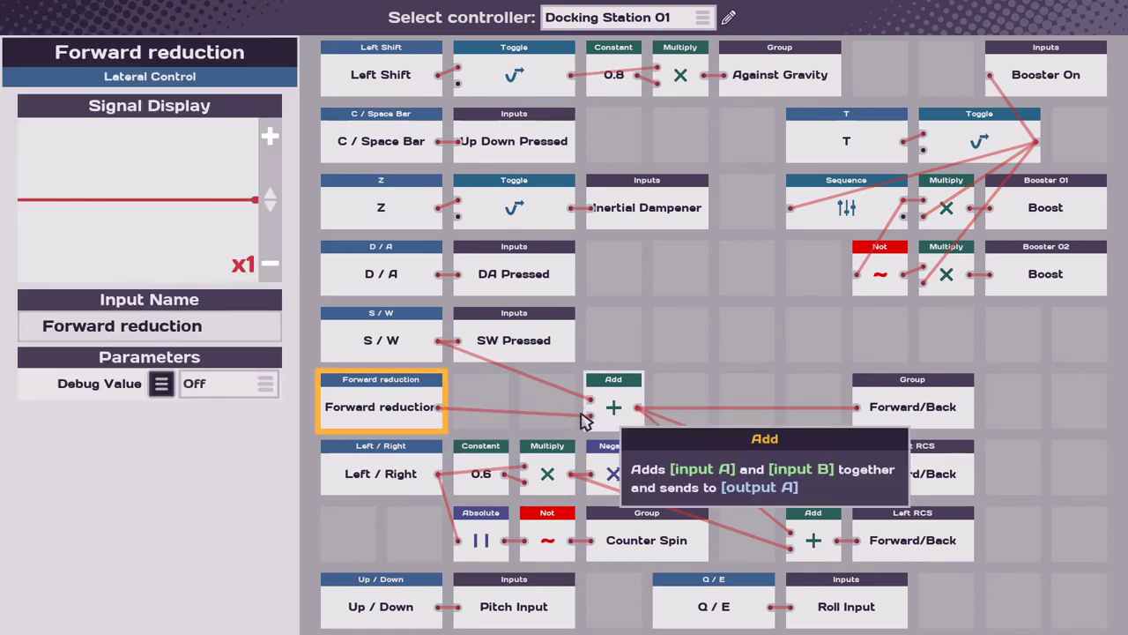
{"action": "left_click", "coordinate": [738, 331]}
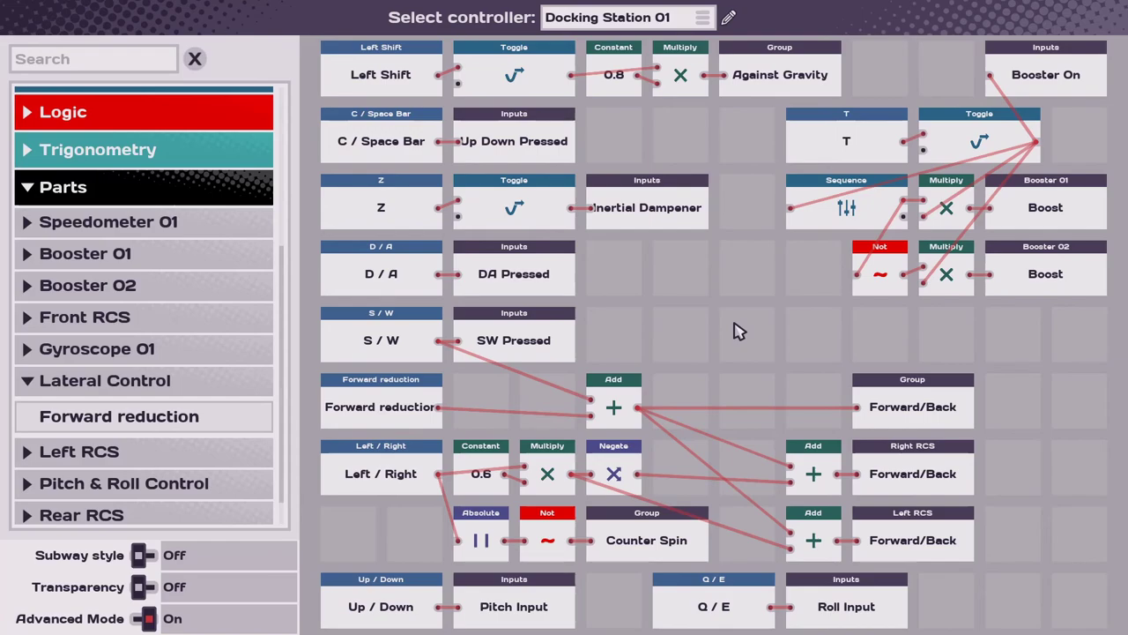
{"action": "key", "text": "Escape"}
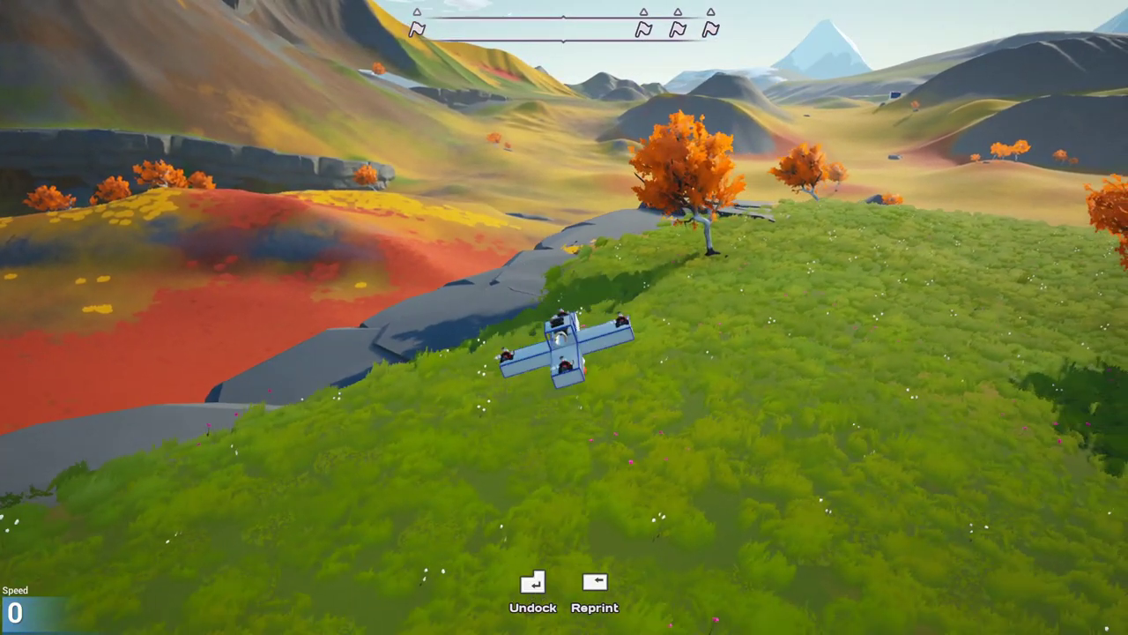
Attach Debug nodes named front, rear, left and right to the four RCS Add outputs in Up Down Adjustment, giving the right one a 10.0 multiplier
{"action": "left_click_drag", "start_coordinate": [996, 119], "coordinate": [992, 94]}
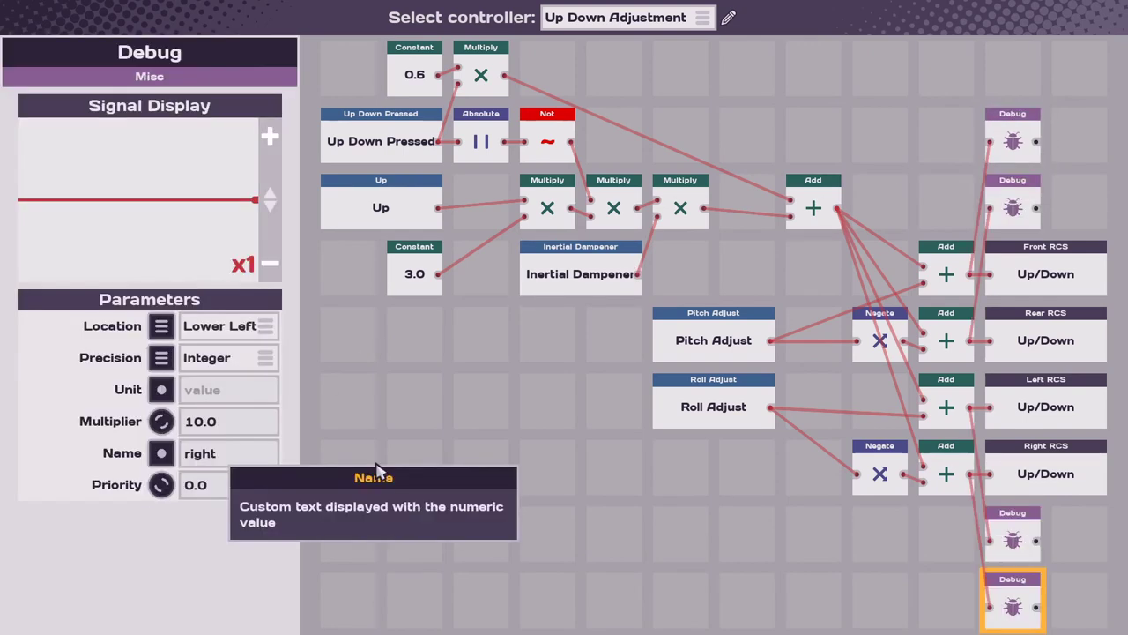
{"action": "left_click", "coordinate": [421, 478]}
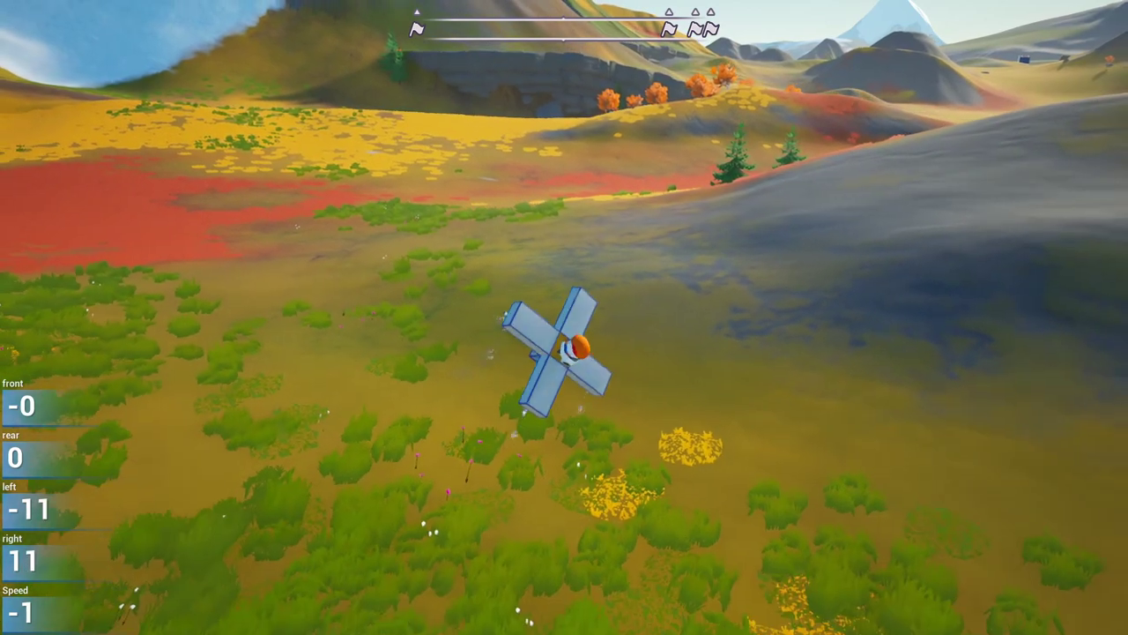
Switch the roll negation from the Right RCS to the Left RCS, with the Negate nodes directly after Pitch Adjust and Roll Adjust
{"action": "key", "text": "b"}
{"action": "key", "text": "w"}
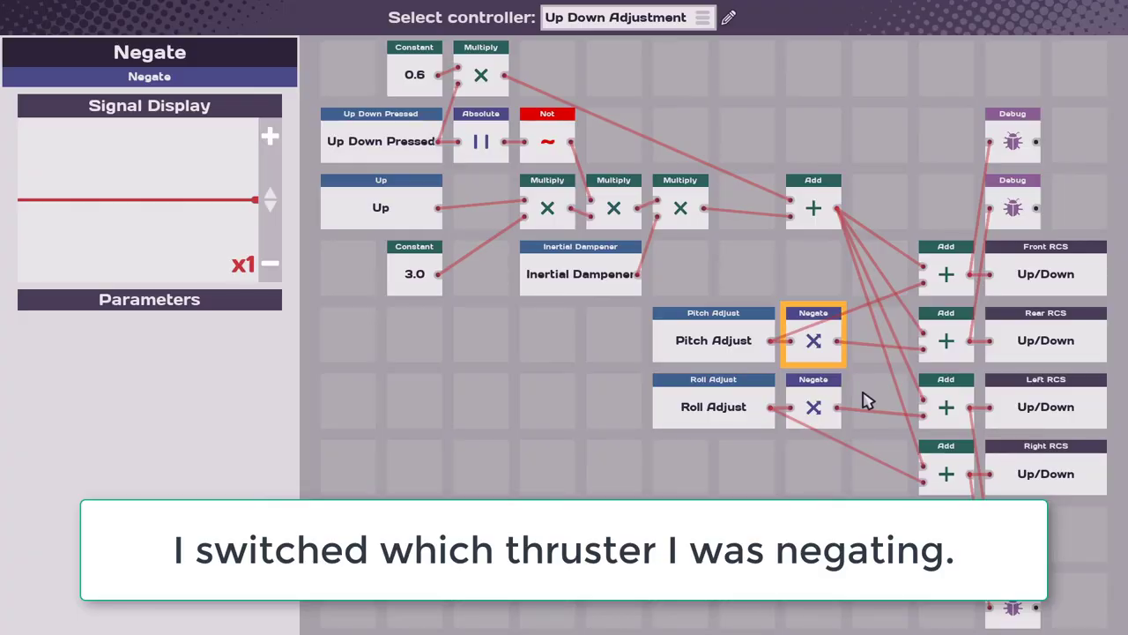
{"action": "left_click", "coordinate": [871, 397]}
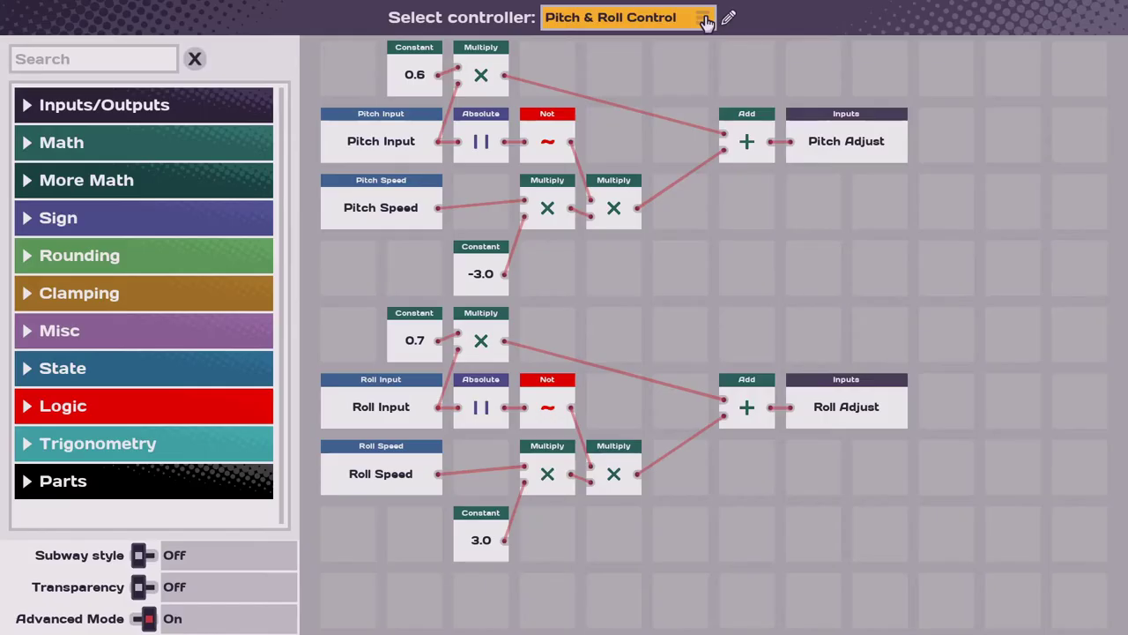
In Docking Station 01, swap the roll input node's bindings so that E is positive and Q is negative
{"action": "left_click", "coordinate": [608, 17]}
{"action": "left_click", "coordinate": [617, 41]}
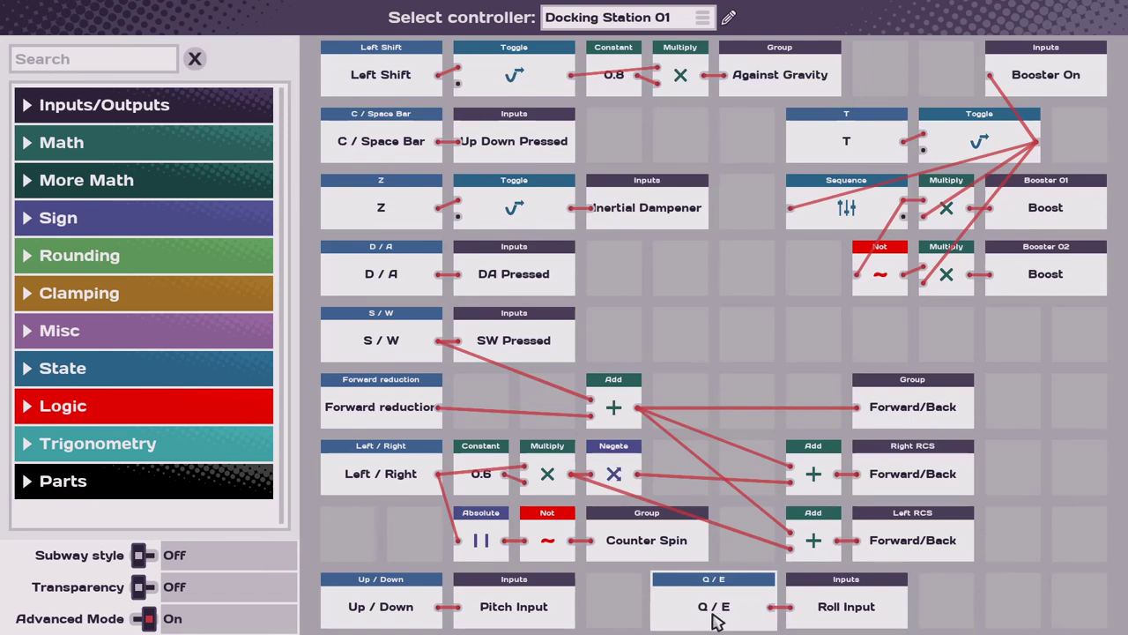
{"action": "left_click", "coordinate": [716, 619]}
{"action": "left_click", "coordinate": [132, 394]}
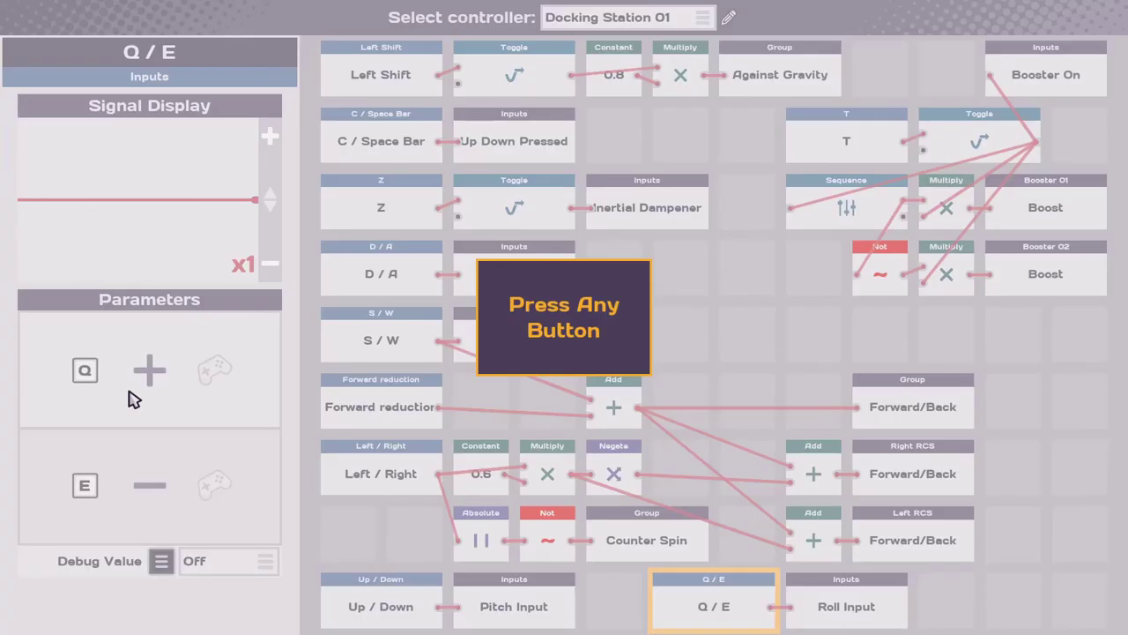
{"action": "key", "text": "e"}
{"action": "left_click", "coordinate": [143, 476]}
{"action": "key", "text": "q"}
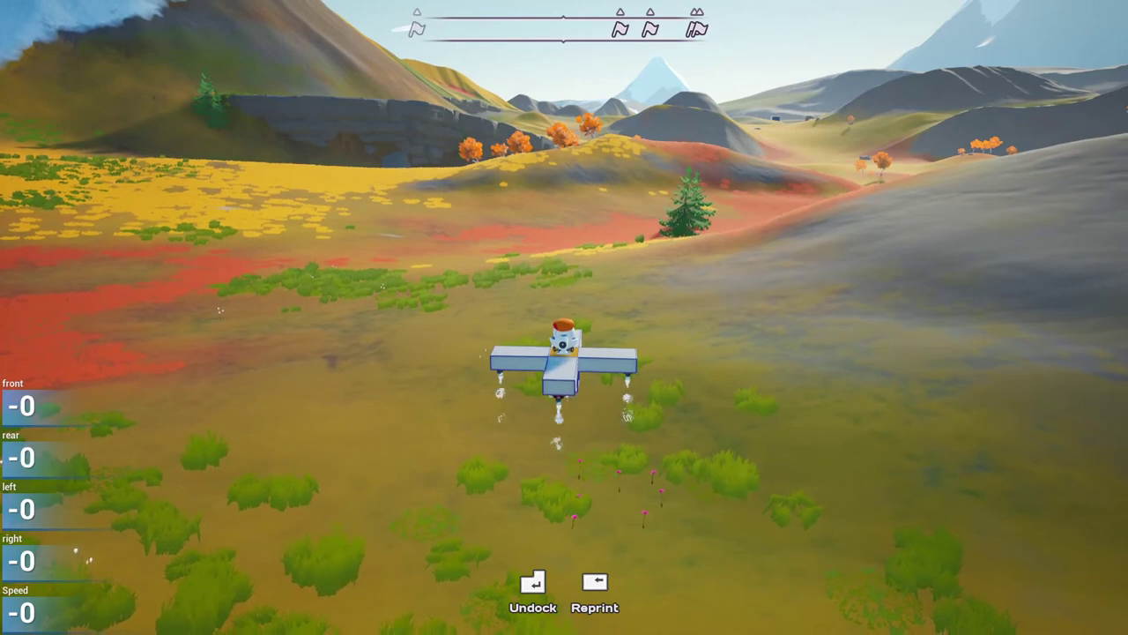
Test the bot in flight by rolling it both ways, flying it forward and climbing
{"action": "key", "text": "q"}
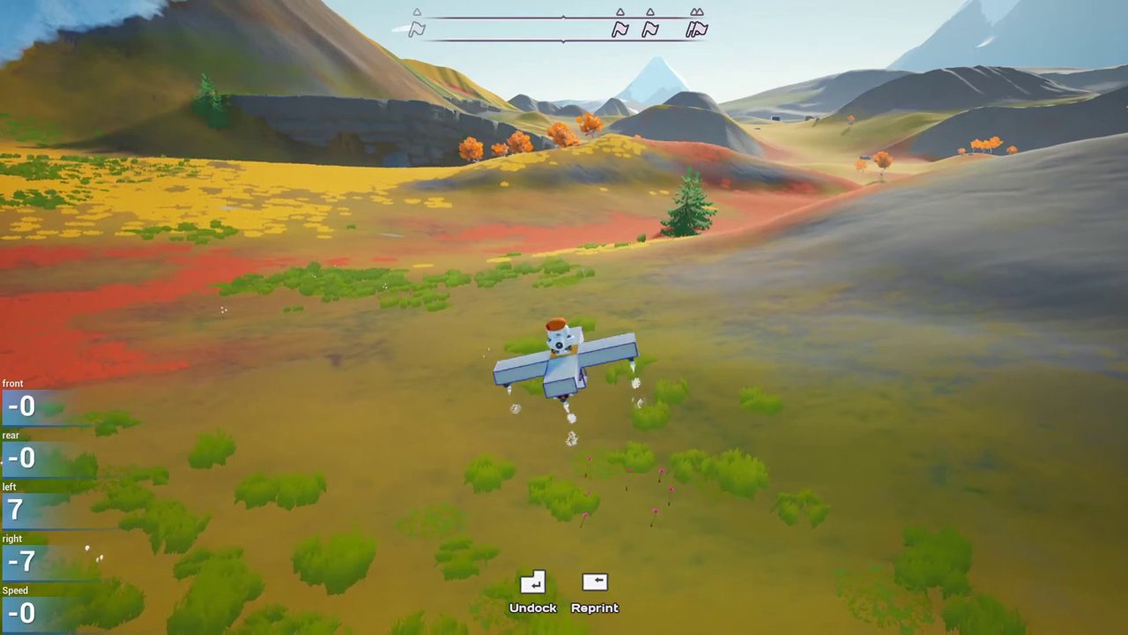
{"action": "key", "text": "e"}
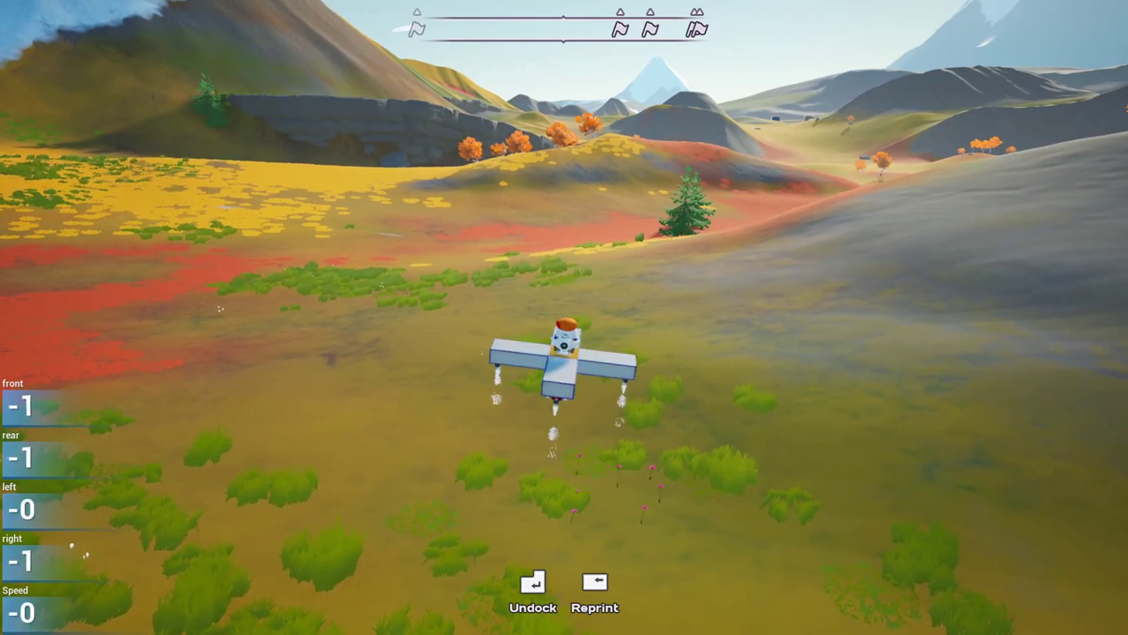
{"action": "key", "text": "q"}
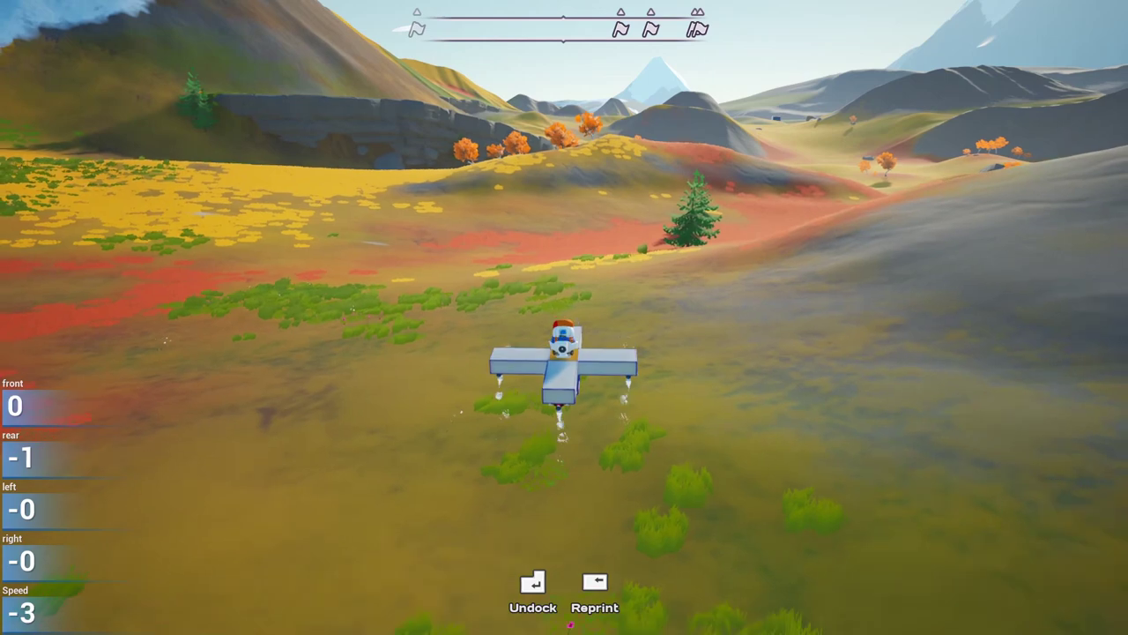
{"action": "key", "text": "w"}
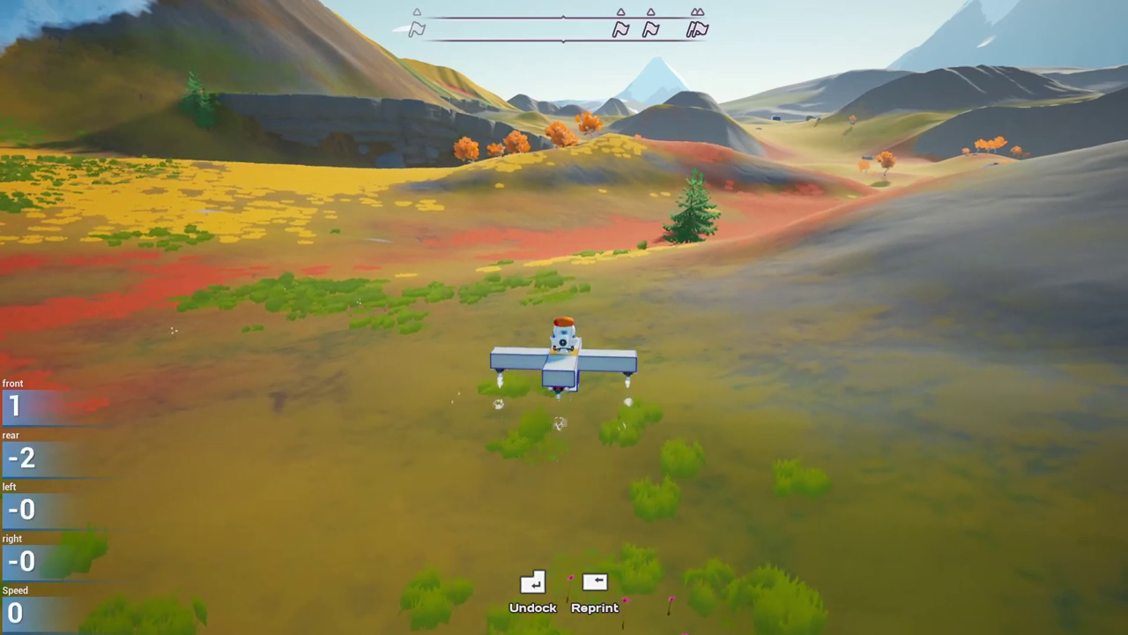
{"action": "key", "text": "space"}
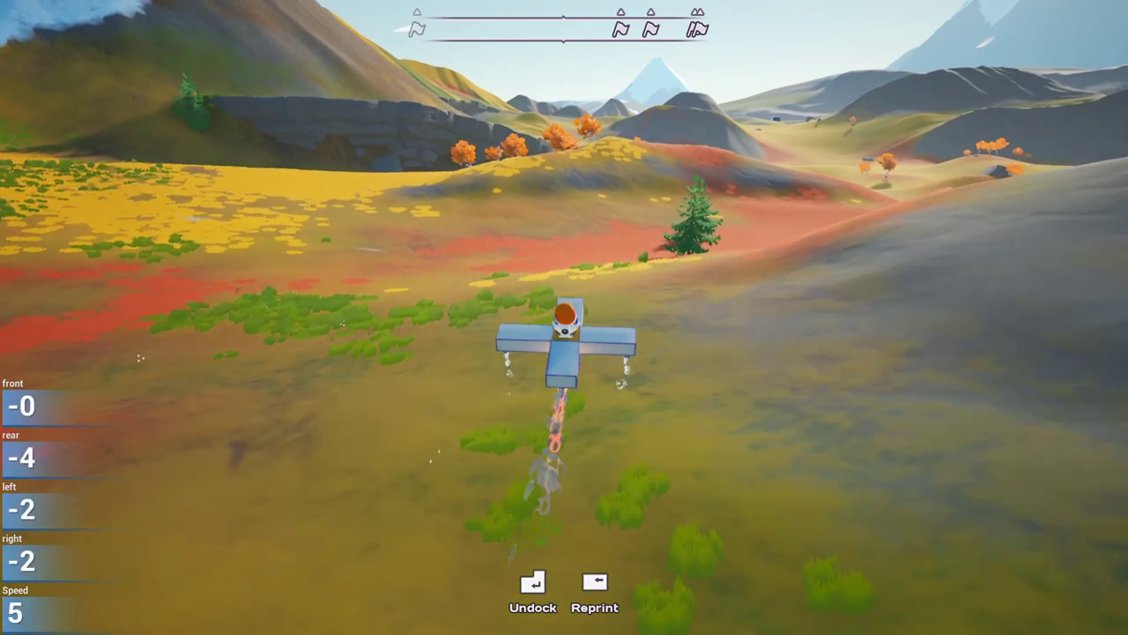
{"action": "key", "text": "space"}
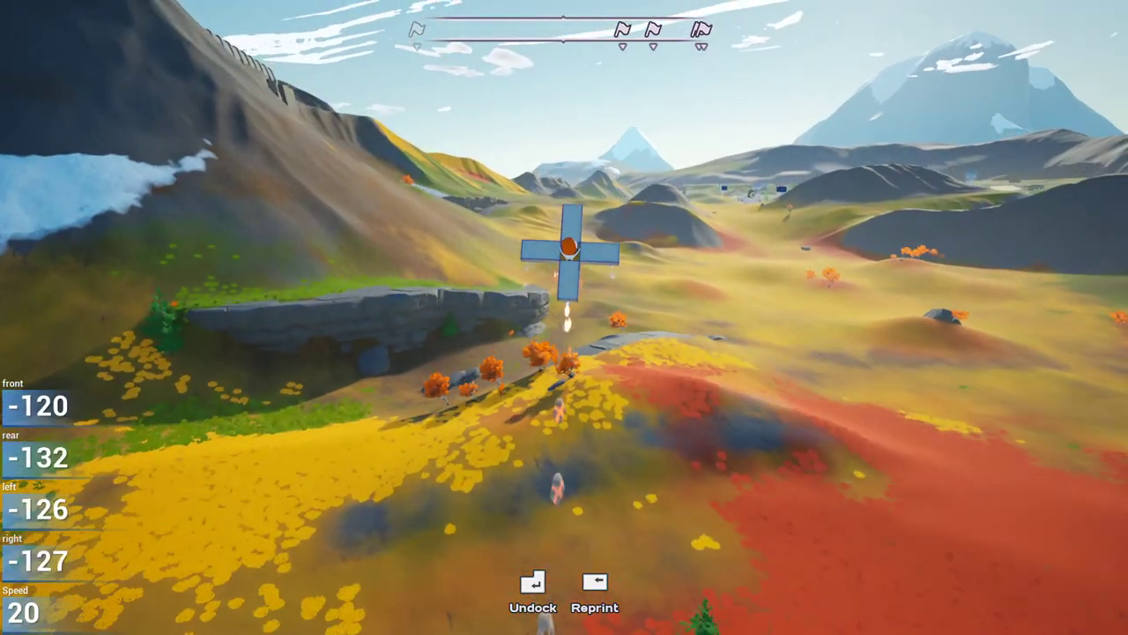
{"action": "key", "text": "space"}
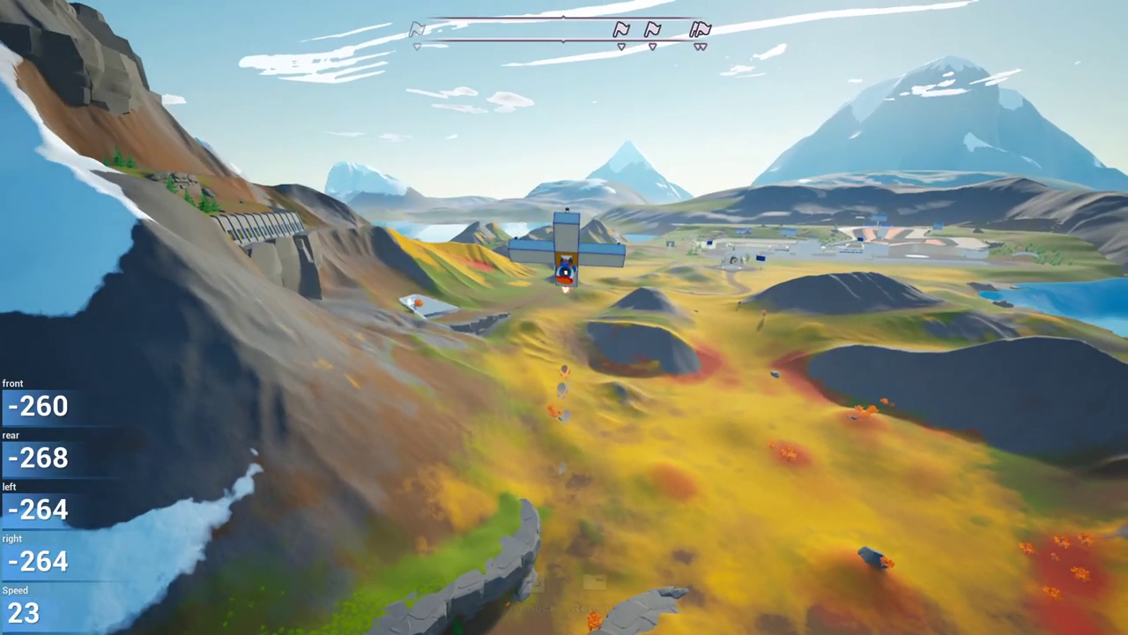
{"action": "key", "text": "space"}
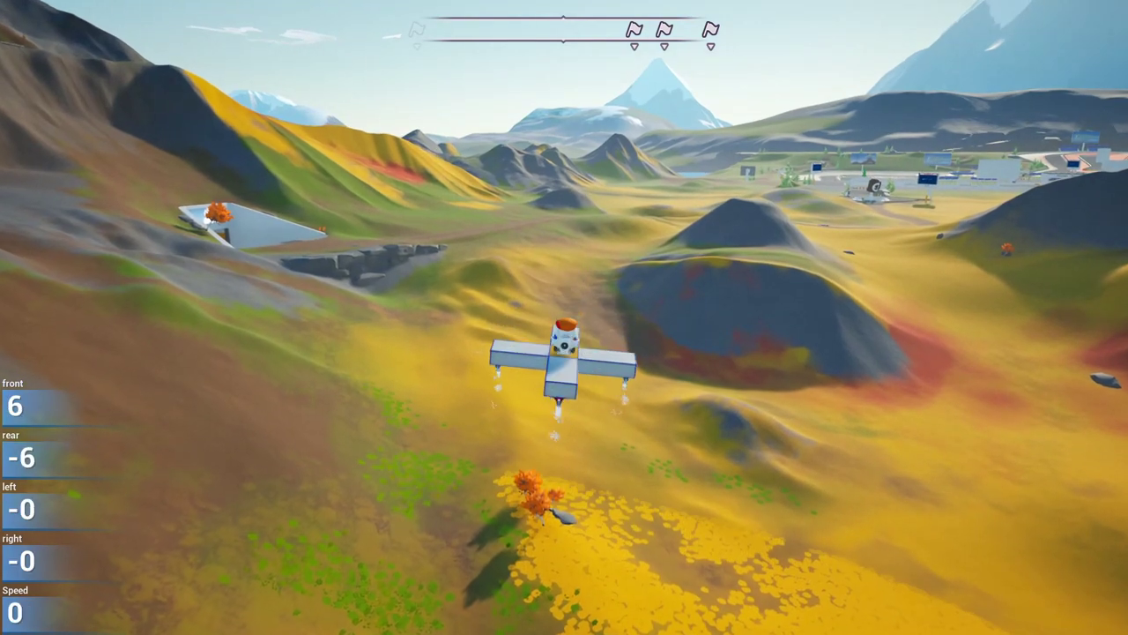
In Assembly Mode, select the lower edges of the chassis box beneath the body's centre and shift them by 5.0 cm
{"action": "key", "text": "b"}
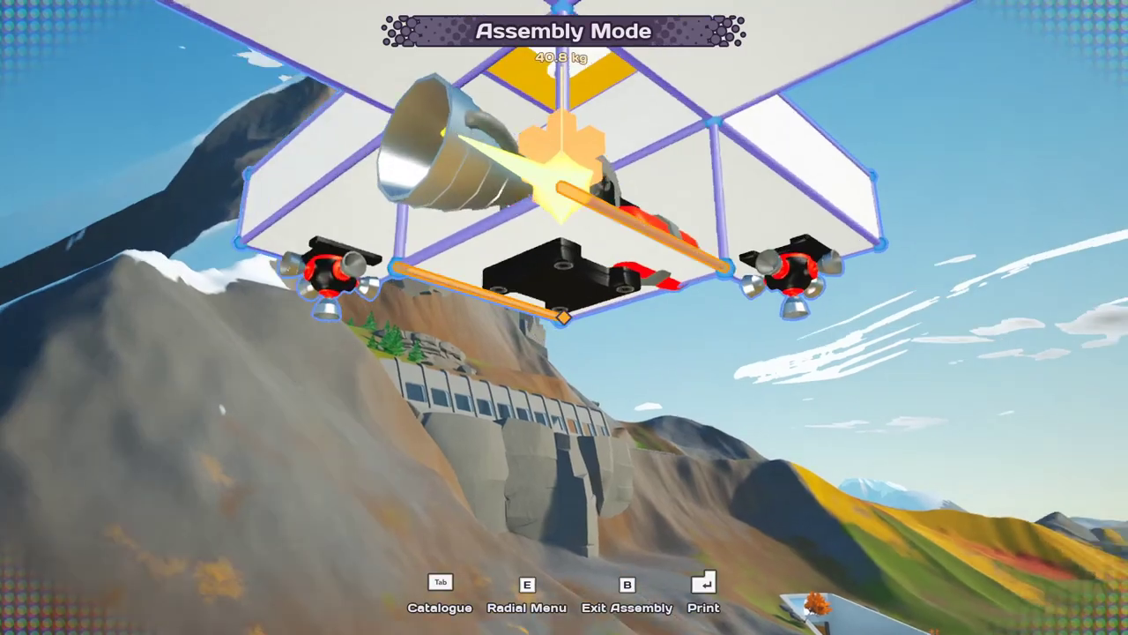
{"action": "left_click", "coordinate": [564, 317]}
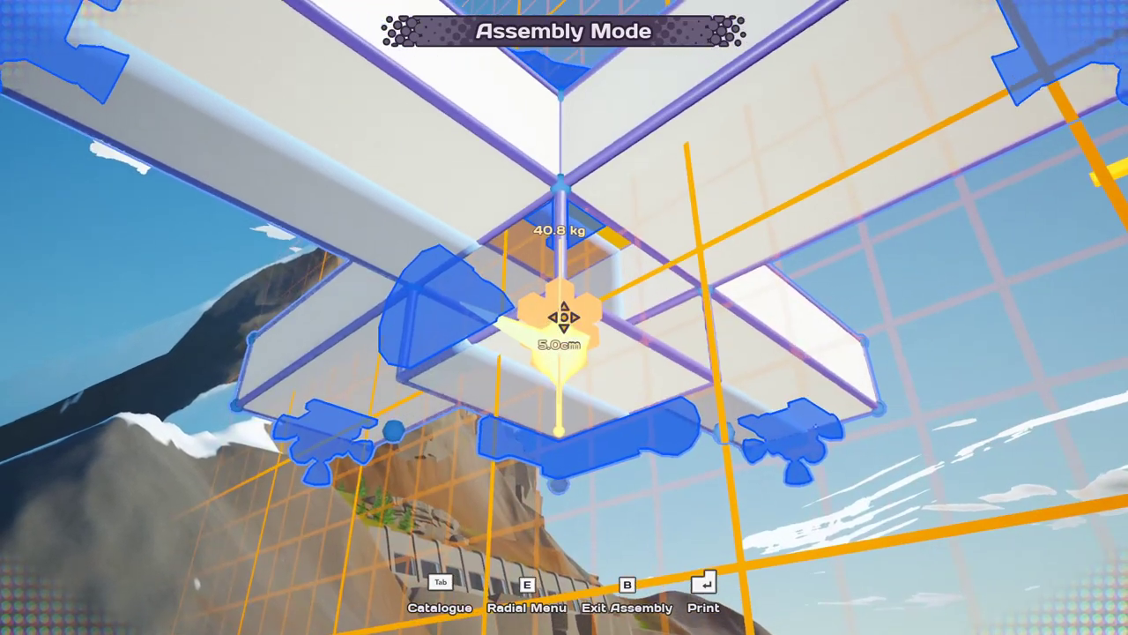
{"action": "key", "text": "s"}
{"action": "key", "text": "space"}
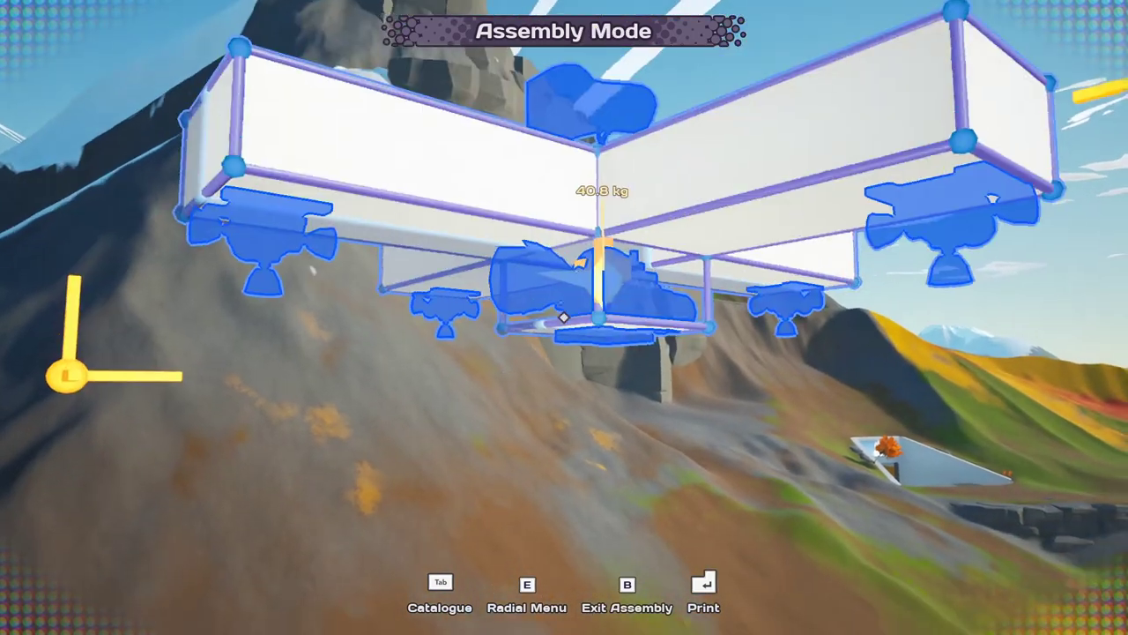
{"action": "key", "text": "w"}
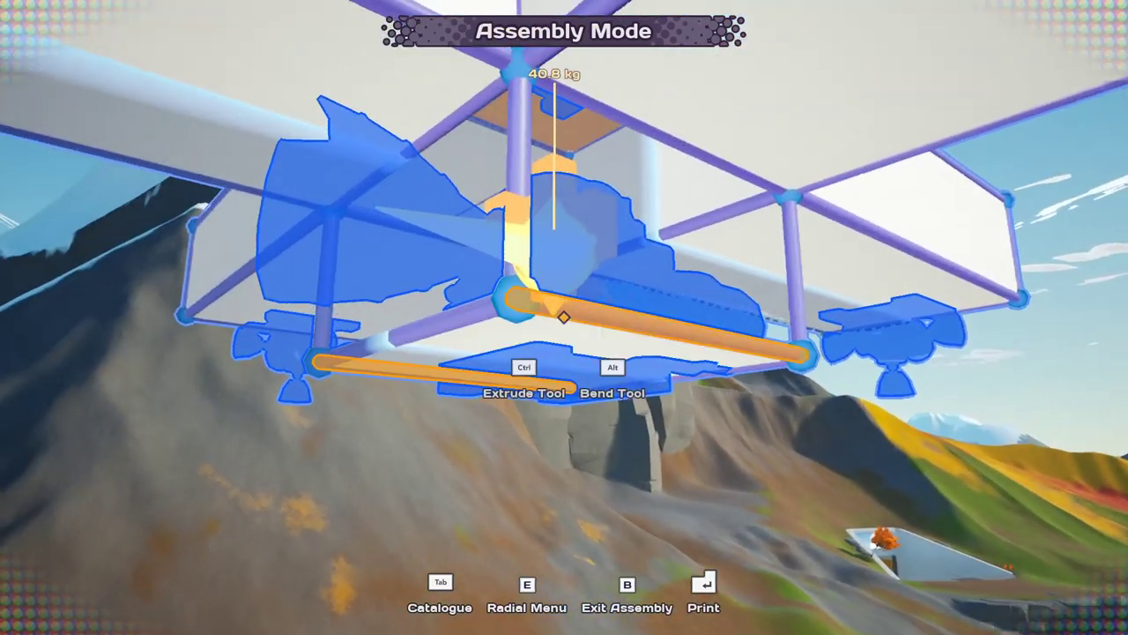
{"action": "key", "text": "ctrl"}
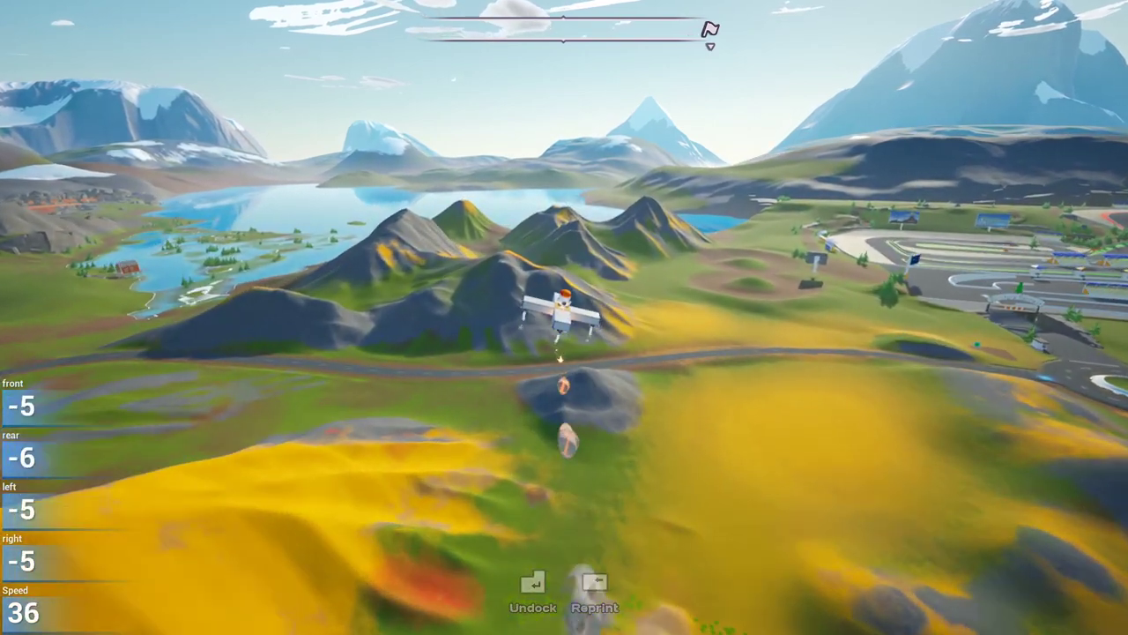
In Assembly Mode, flatten the plus-shaped chassis so its arms are thinner, and fly the bot forward to test it
{"action": "key", "text": "b"}
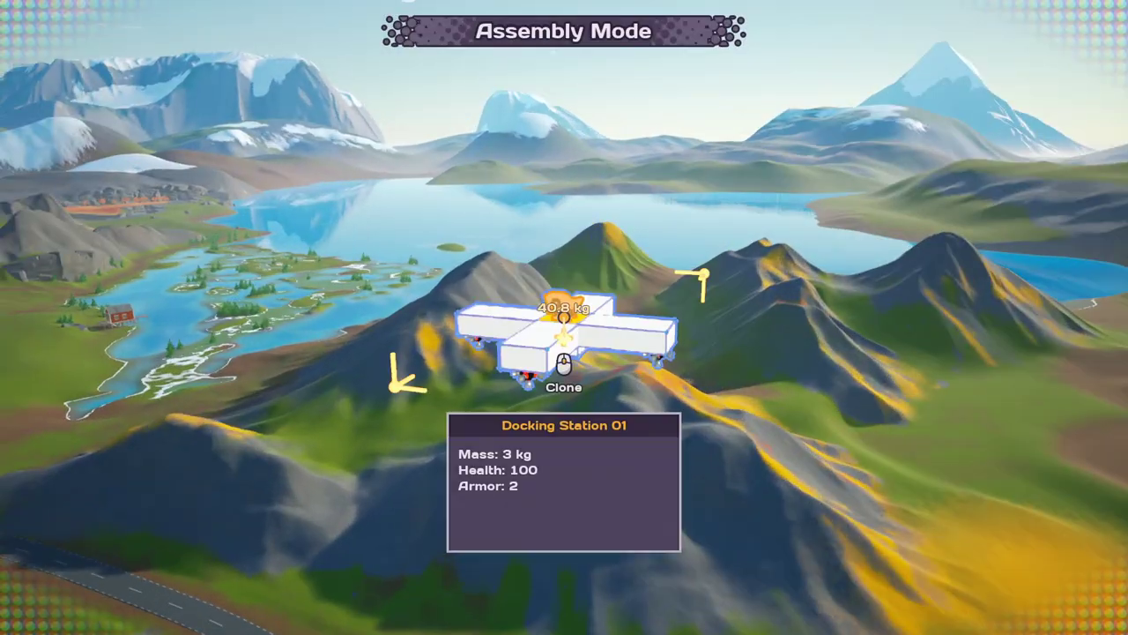
{"action": "key", "text": "w"}
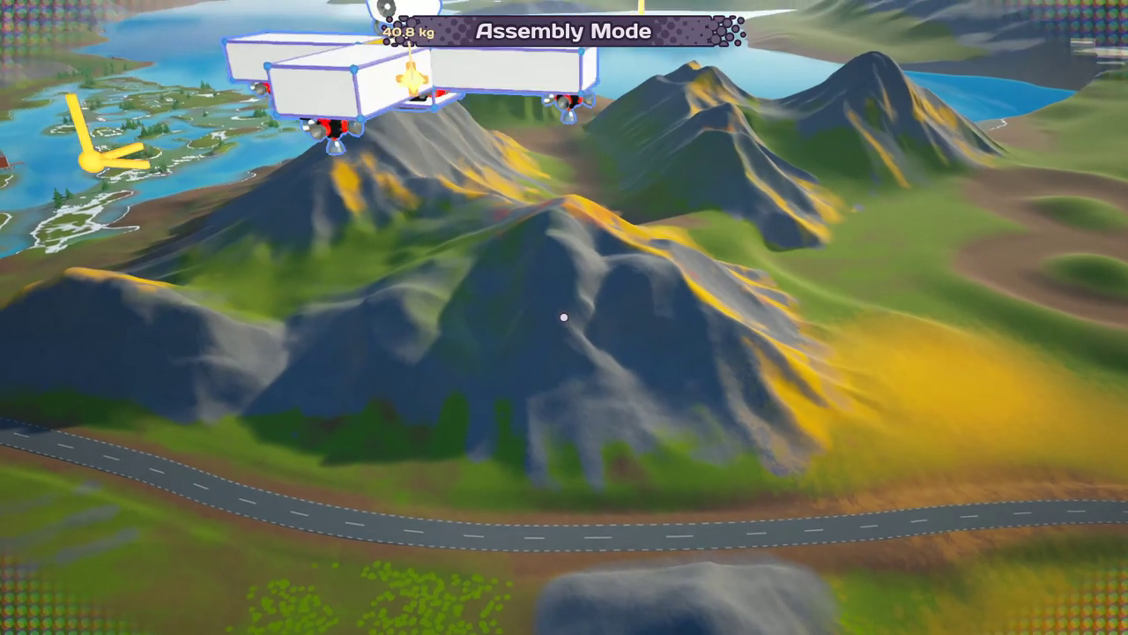
{"action": "key", "text": "w"}
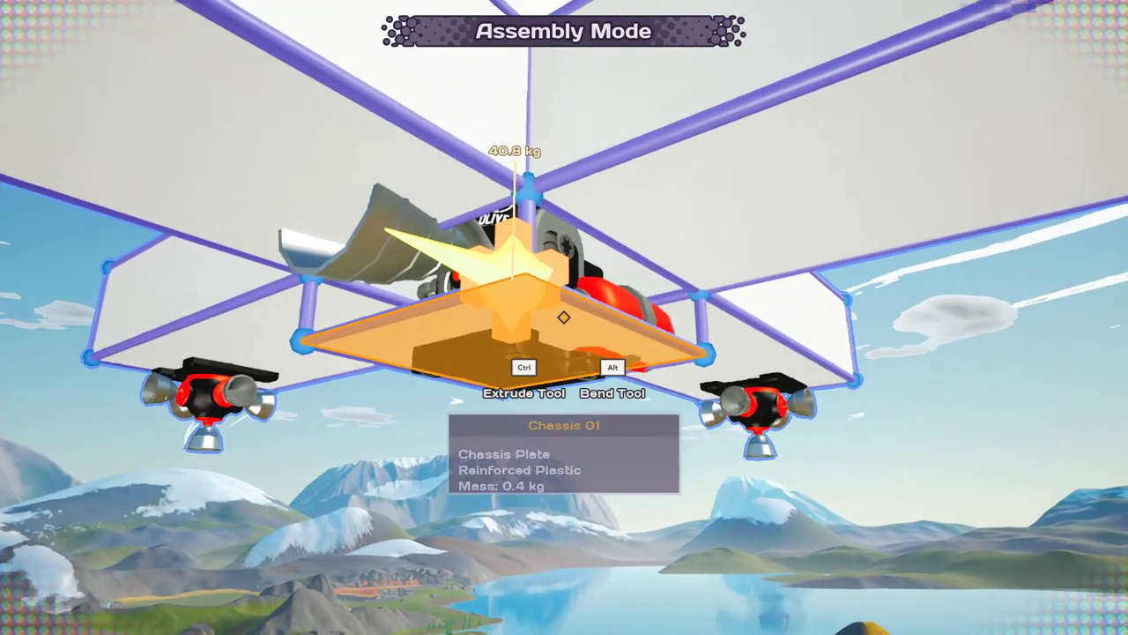
{"action": "key", "text": "s"}
{"action": "left_click_drag", "start_coordinate": [564, 317], "coordinate": [564, 317]}
{"action": "key", "text": "s"}
{"action": "key", "text": "d"}
{"action": "key", "text": "a"}
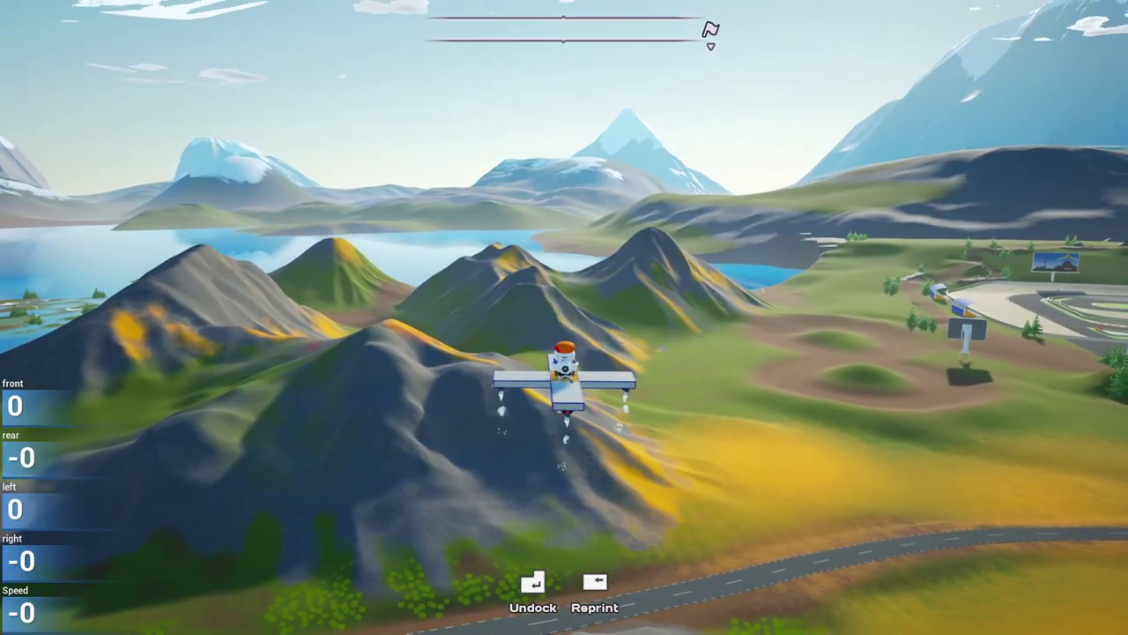
{"action": "key", "text": "w"}
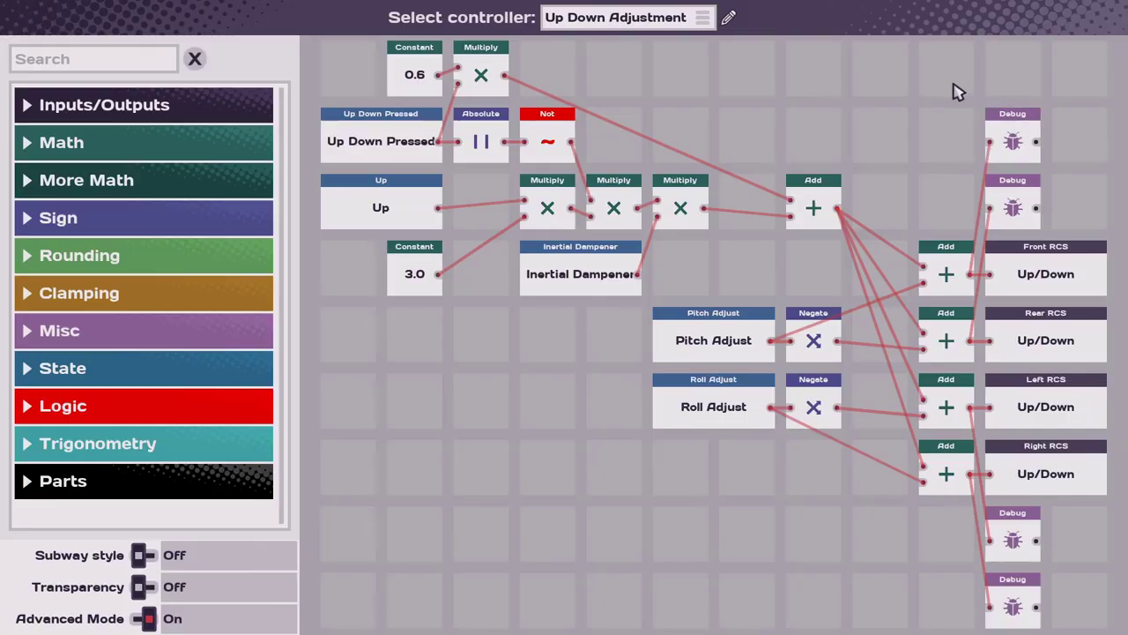
Delete the front, rear, left and right Debug nodes from Up Down Adjustment
{"action": "left_click_drag", "start_coordinate": [954, 85], "coordinate": [1033, 203]}
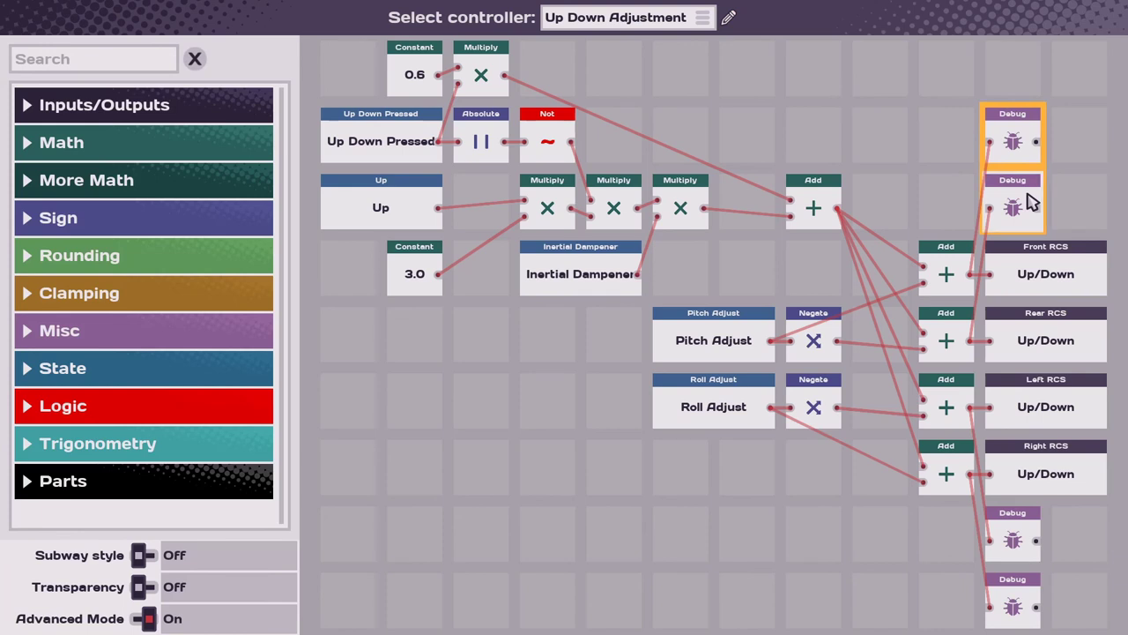
{"action": "key", "text": "Delete"}
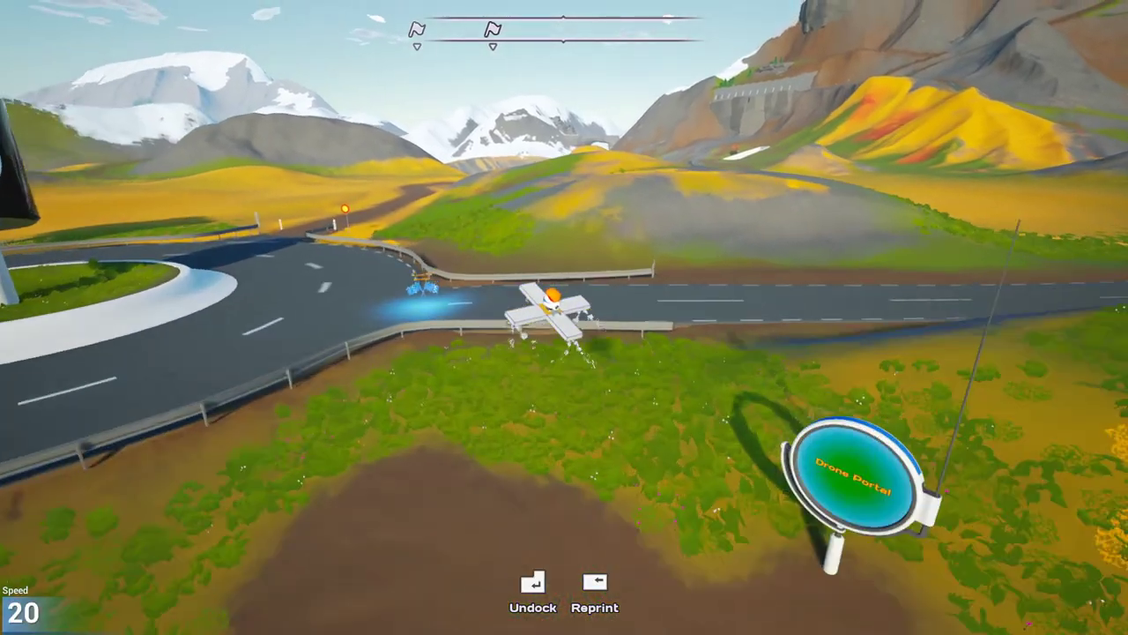